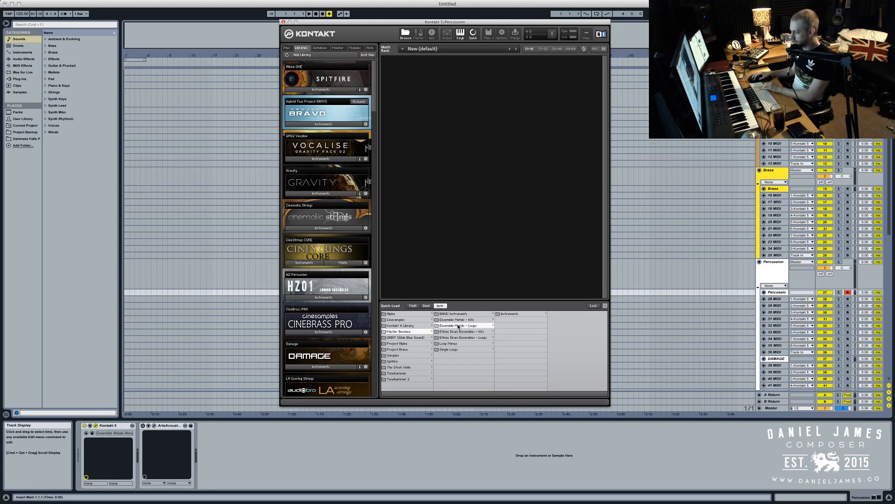
# Browse the Ensemble Metals - Kits instrument folders, stepping through the Individual Ensembles patches from the kegs to the weights
pyautogui.click(527, 313)
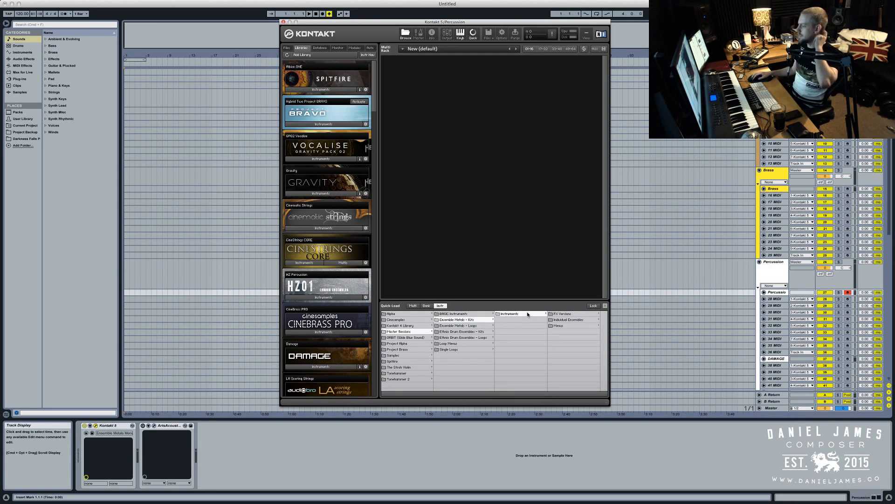
pyautogui.click(562, 314)
pyautogui.click(495, 313)
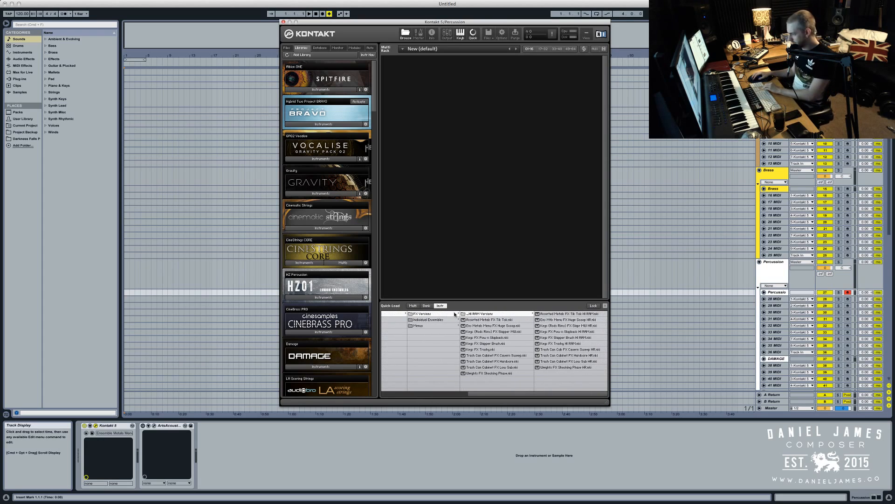
pyautogui.click(441, 319)
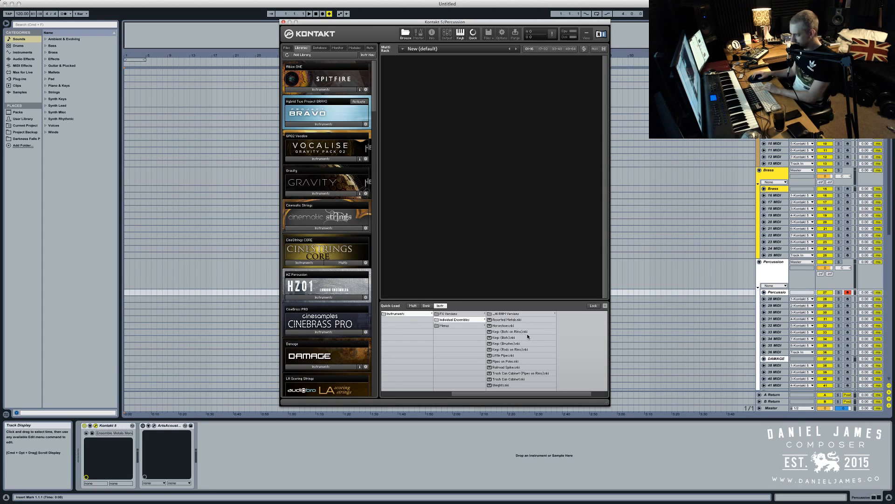
pyautogui.click(500, 338)
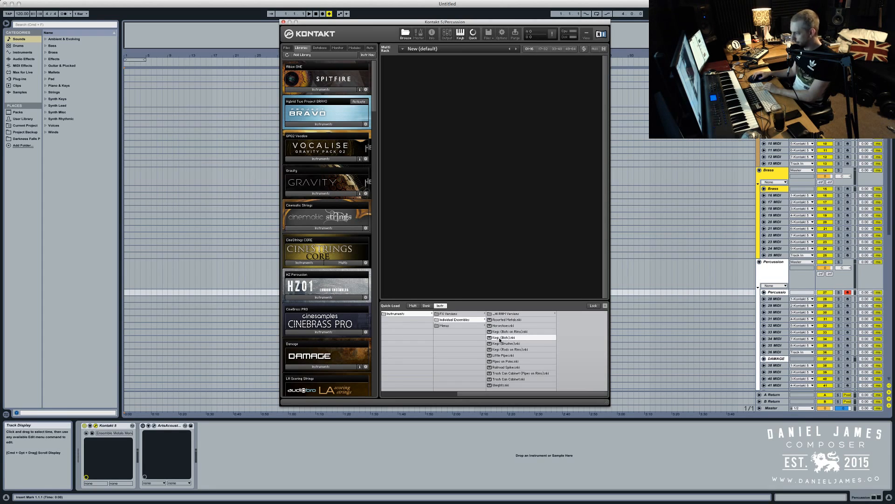
pyautogui.click(509, 344)
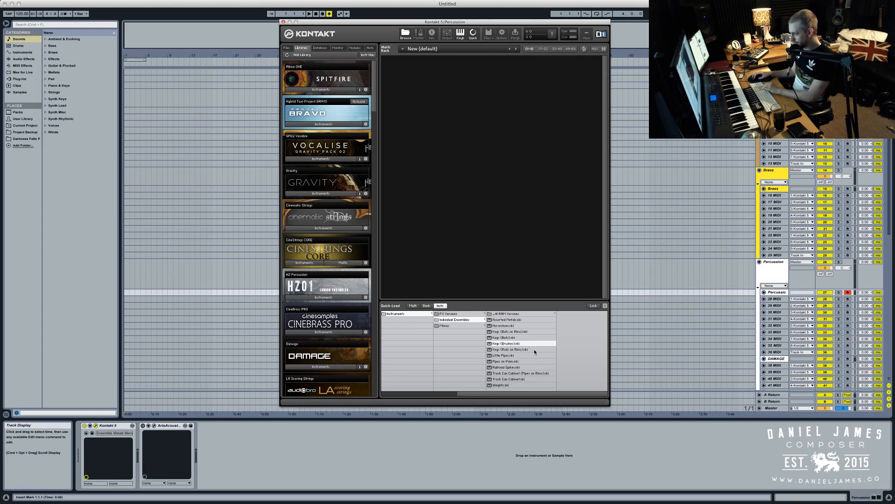
pyautogui.click(535, 350)
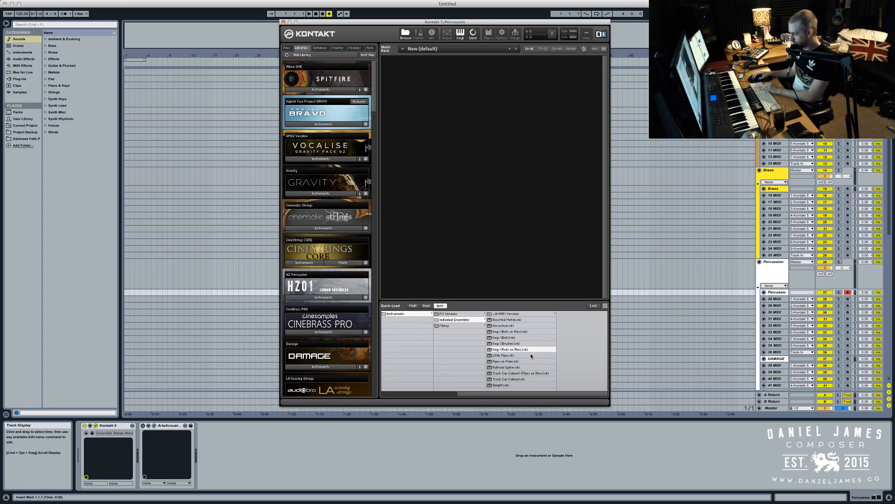
pyautogui.click(529, 356)
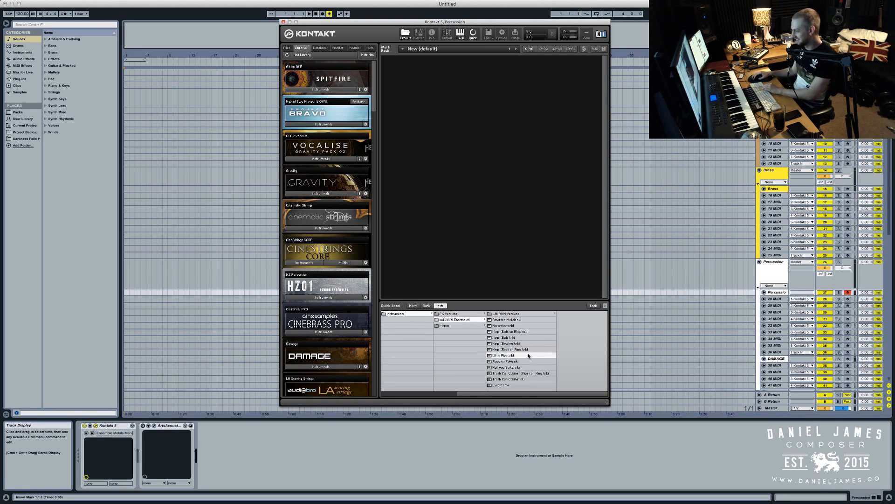
pyautogui.click(525, 361)
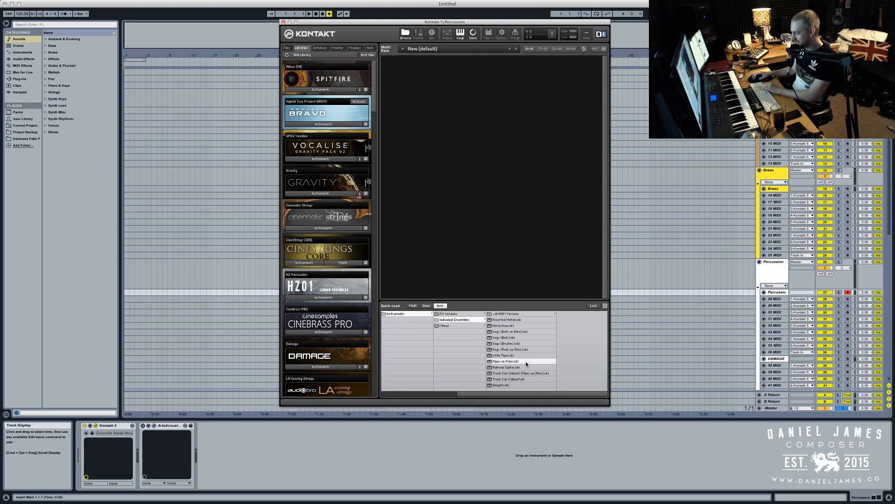
pyautogui.click(527, 367)
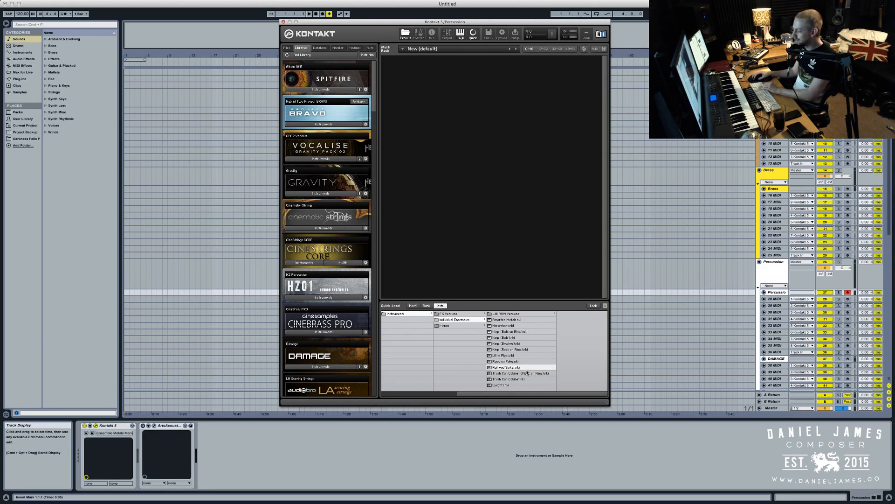
pyautogui.click(526, 374)
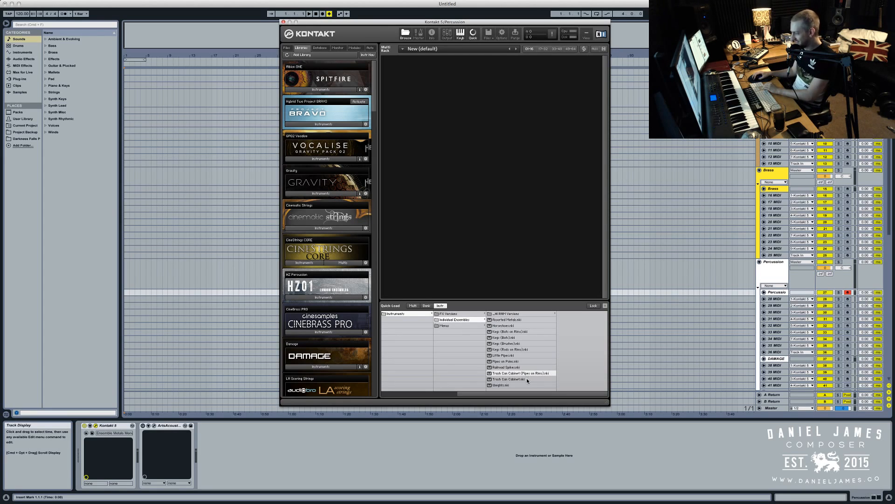
pyautogui.click(525, 378)
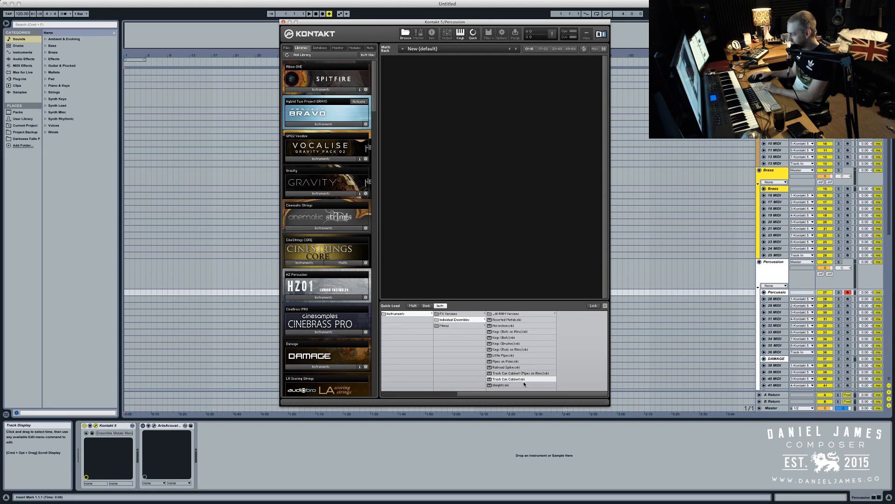
pyautogui.click(523, 385)
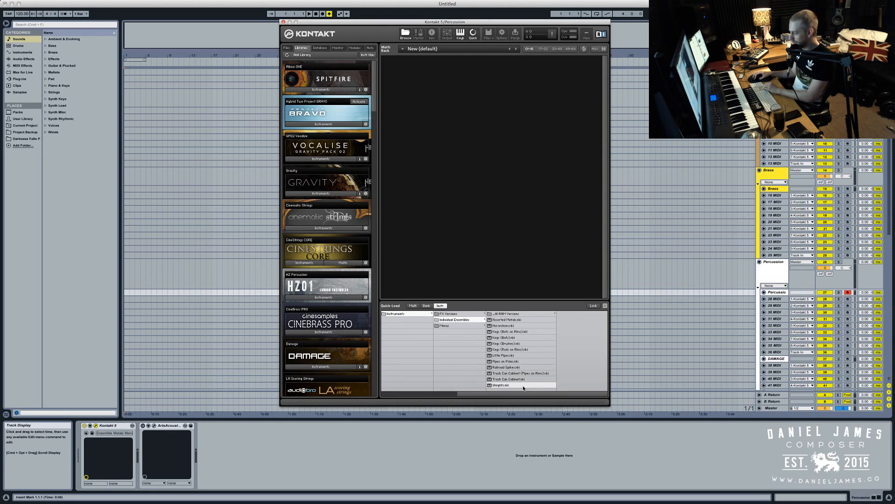
# Load the Ensemble Metals Menu instrument from the Menus folder, hide the quick-load browser and show the instrument's stage page
pyautogui.click(457, 325)
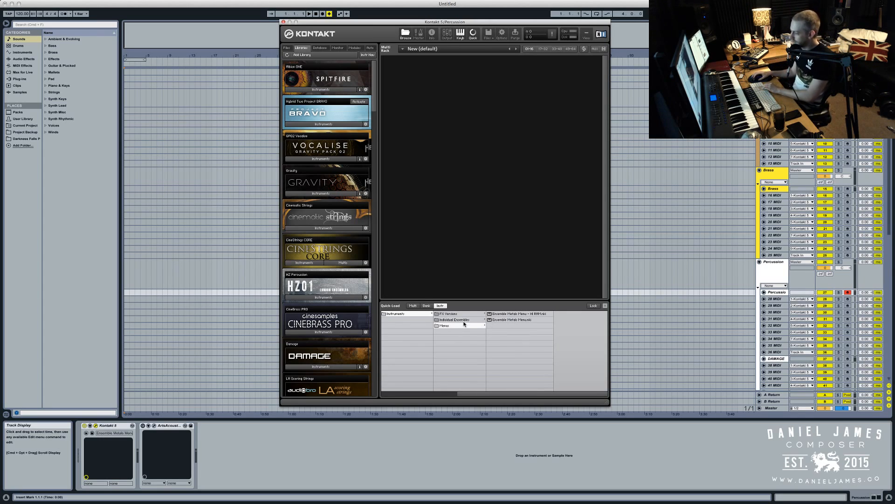
pyautogui.doubleClick(500, 320)
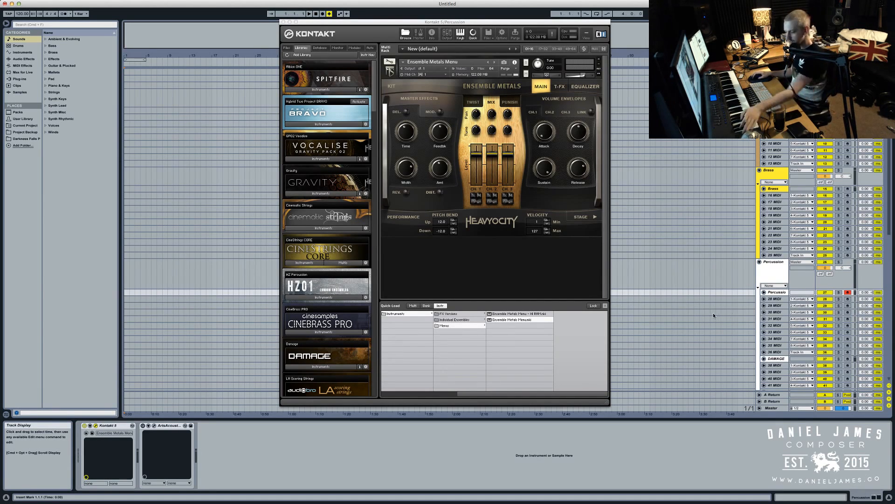
pyautogui.click(605, 305)
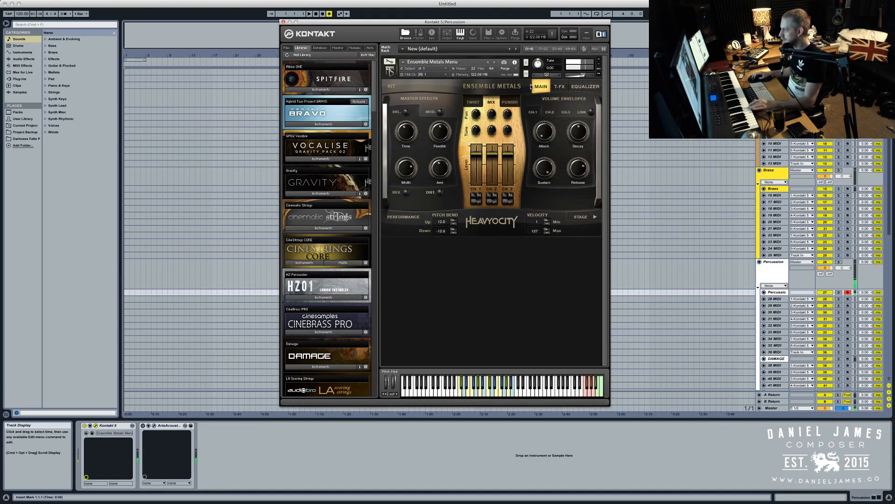
pyautogui.click(592, 218)
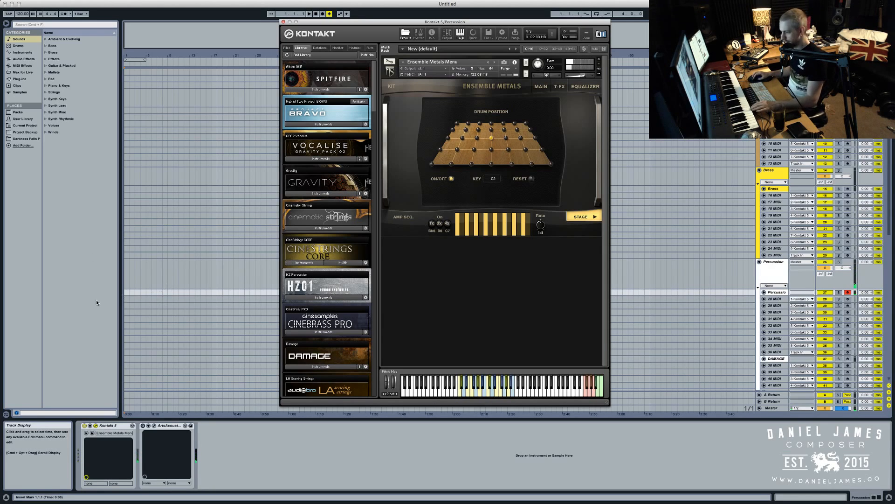
# Insert a six-bar MIDI clip from 1.1.1 to 7.1.1 on the 28 MIDI track, with its notes opened and the track armed
pyautogui.scroll(-1, 171, 309)
pyautogui.moveTo(157, 285); pyautogui.dragTo(106, 287)
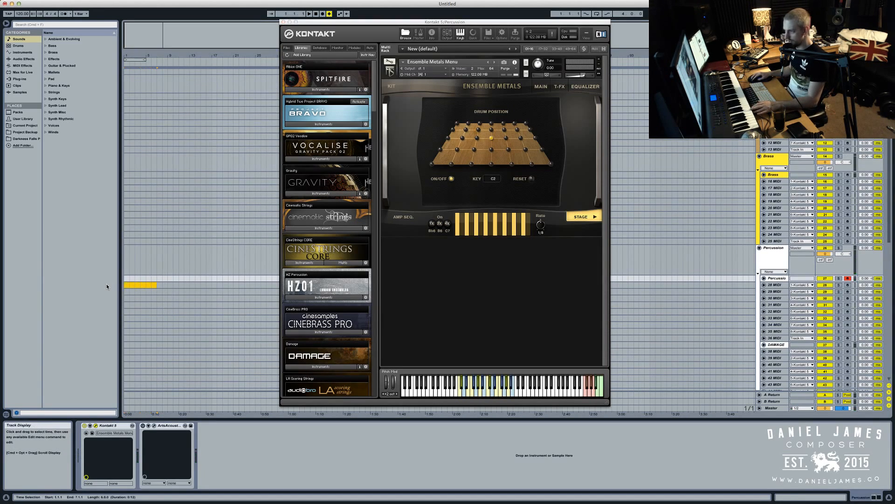
pyautogui.rightClick(125, 284)
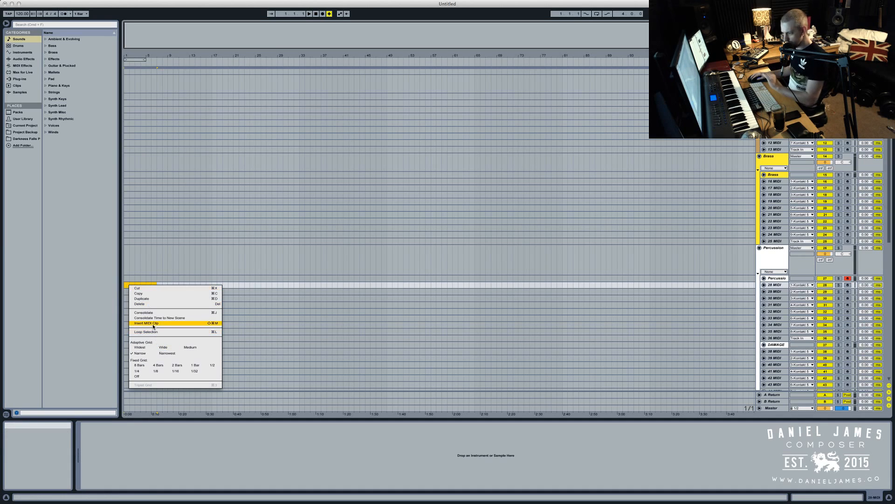
pyautogui.click(153, 323)
pyautogui.doubleClick(135, 283)
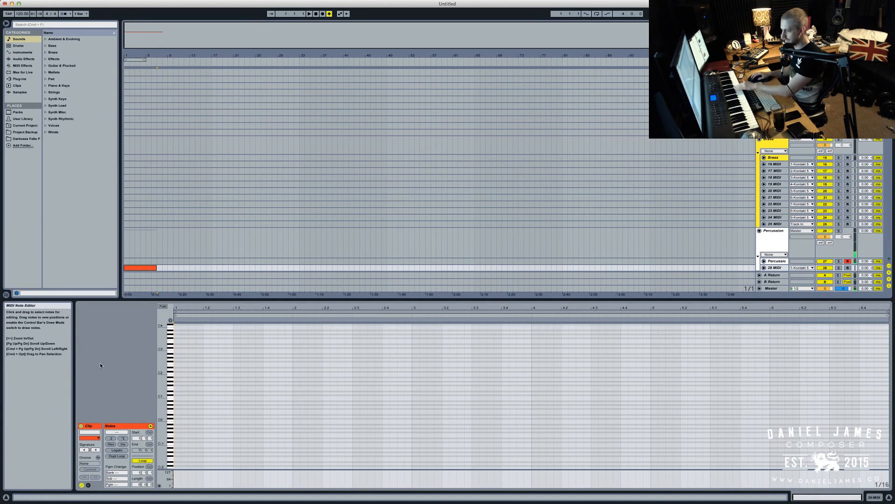
pyautogui.click(847, 267)
pyautogui.scroll(1, 176, 343)
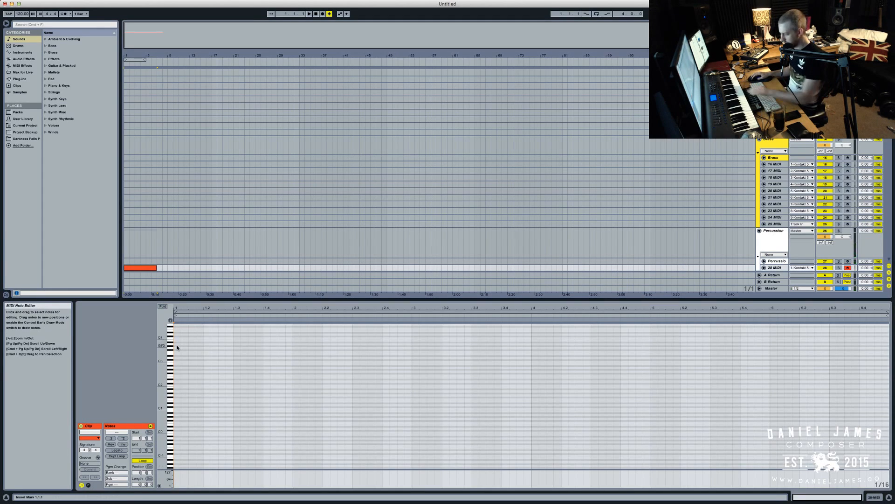
# Enter 1/16 B3 notes at 1.1.1, 1.1.3, 1.1.4 and 1.2.1, removing any extra notes
pyautogui.click(177, 340)
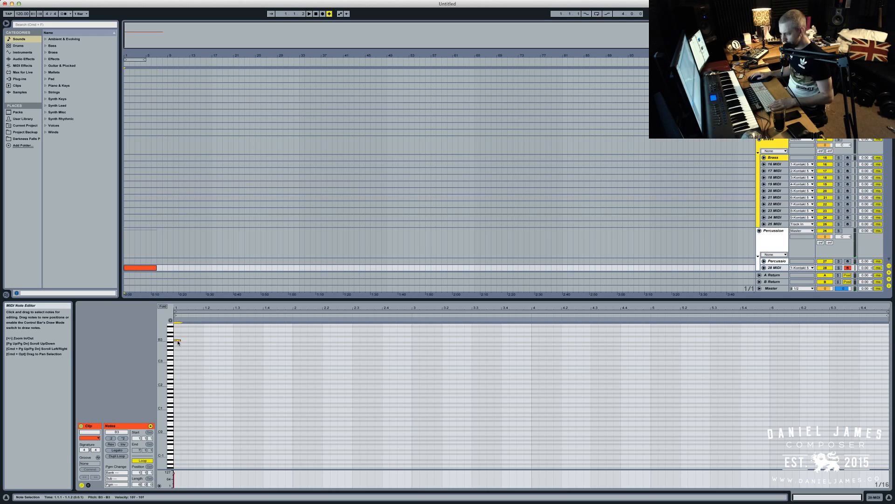
pyautogui.moveTo(178, 341); pyautogui.dragTo(202, 342)
pyautogui.keyDown('shift'); pyautogui.click(193, 340); pyautogui.keyUp('shift')
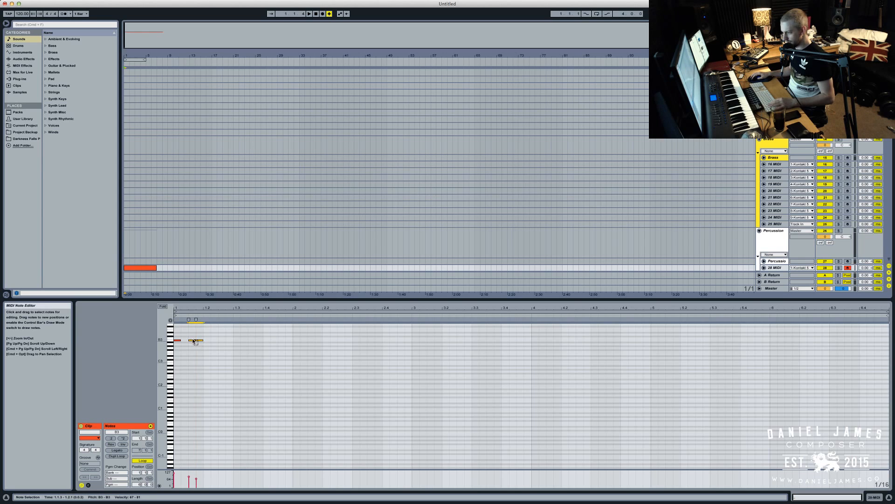
pyautogui.press('super+d')
pyautogui.press('space')
pyautogui.press('space')
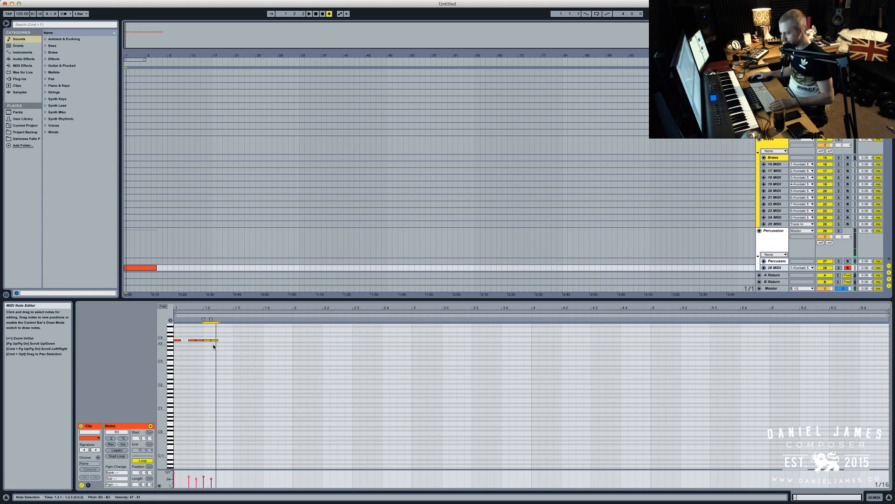
pyautogui.click(215, 340)
pyautogui.press('Delete')
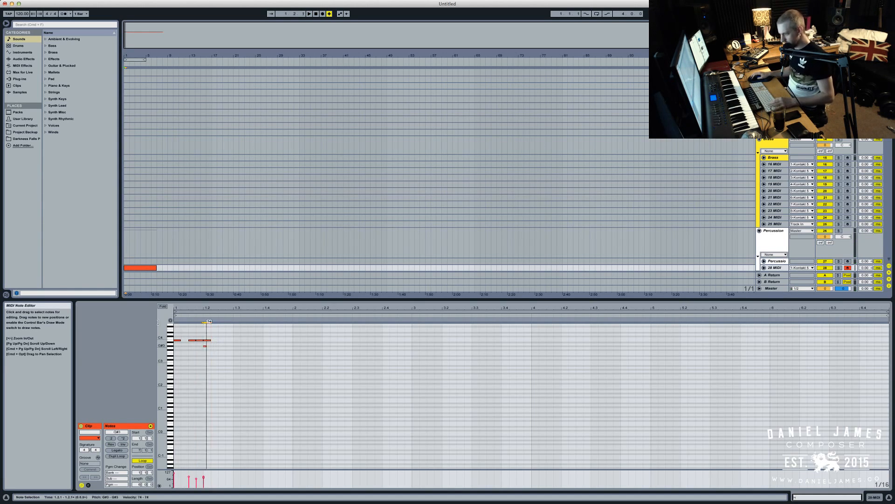
pyautogui.doubleClick(206, 346)
# Duplicate the four-note B3 figure and shift the copy so that it starts at 1.2.3, auditioning the rhythm
pyautogui.moveTo(209, 352); pyautogui.dragTo(174, 334)
pyautogui.press('Delete')
pyautogui.press('super+d')
pyautogui.press('space')
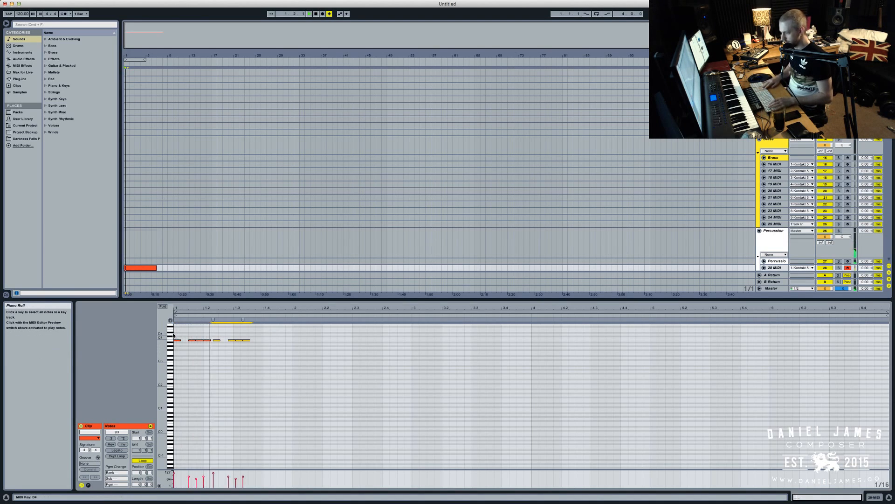
pyautogui.press('space')
pyautogui.press('Right')
pyautogui.press('space')
pyautogui.press('Left')
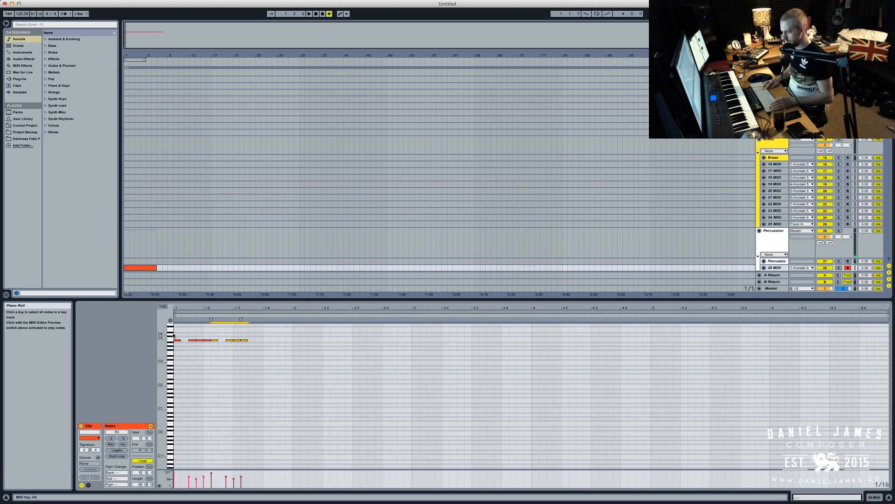
pyautogui.press('Right')
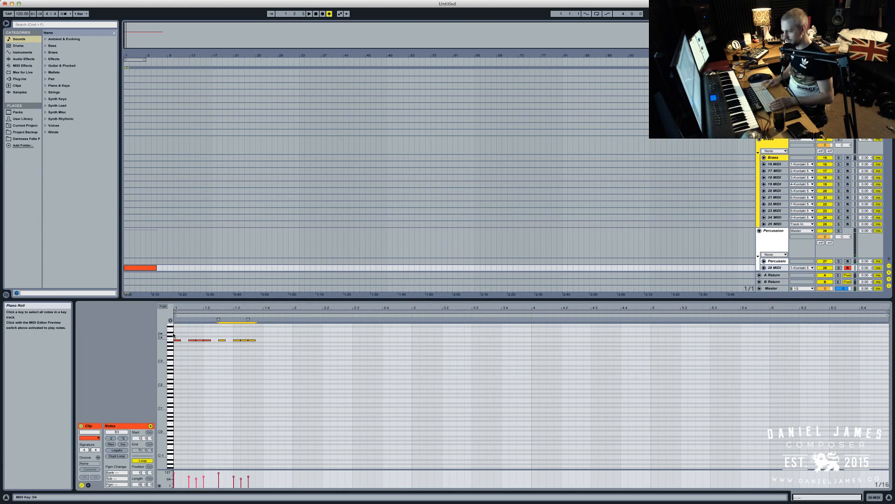
# Complete bar 1 with additional 1/16 B3 notes at 1.2.2 and on every sixteenth from 1.3.4 through 1.4.4
pyautogui.doubleClick(214, 340)
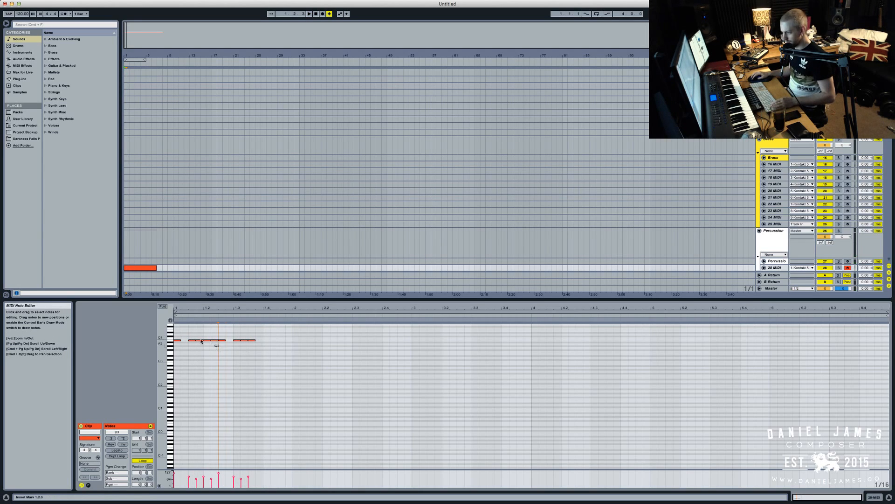
pyautogui.moveTo(219, 346); pyautogui.dragTo(174, 335)
pyautogui.press('super+d')
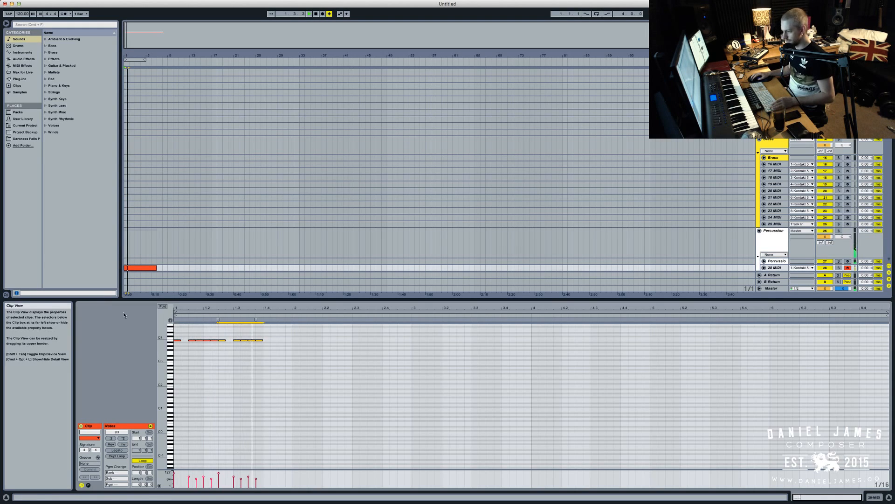
pyautogui.doubleClick(268, 340)
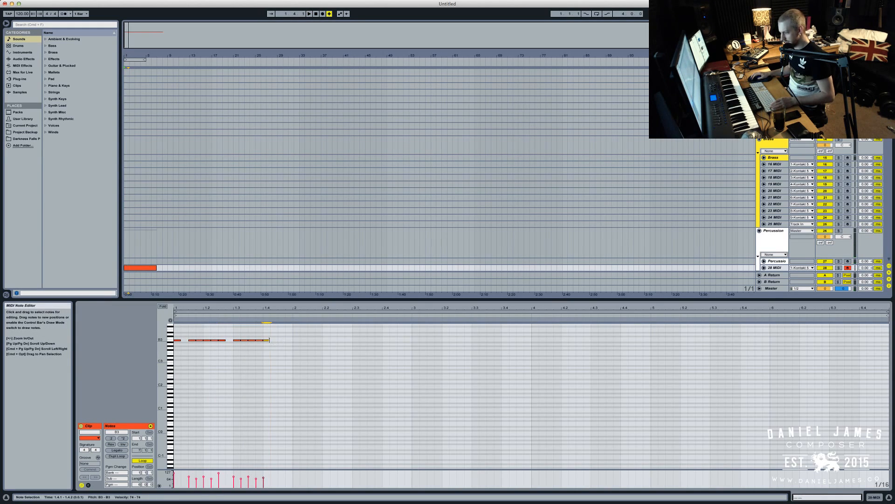
pyautogui.doubleClick(282, 339)
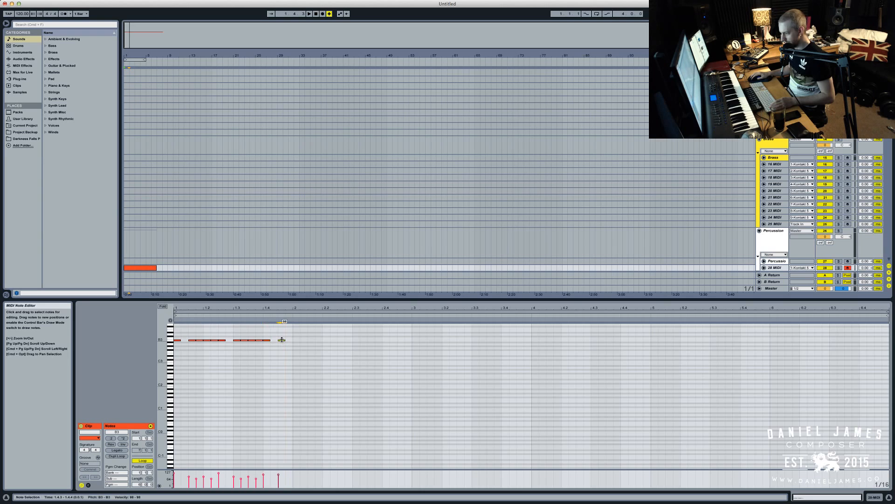
pyautogui.doubleClick(274, 340)
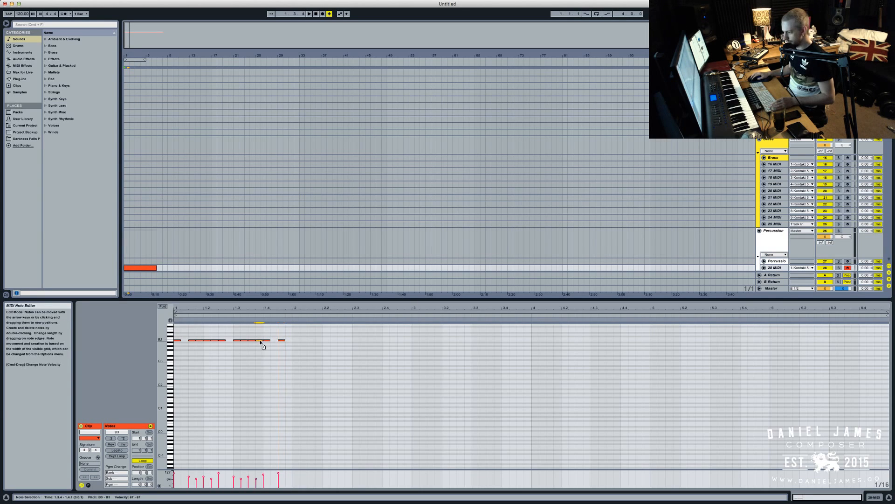
pyautogui.moveTo(274, 341); pyautogui.dragTo(290, 342)
# Select all the notes and duplicate the one-bar B3 pattern five times to fill the six-bar clip
pyautogui.click(293, 351)
pyautogui.press('super+a')
pyautogui.press('super+d')
pyautogui.press('super+d')
pyautogui.press('super+d')
pyautogui.press('super+d')
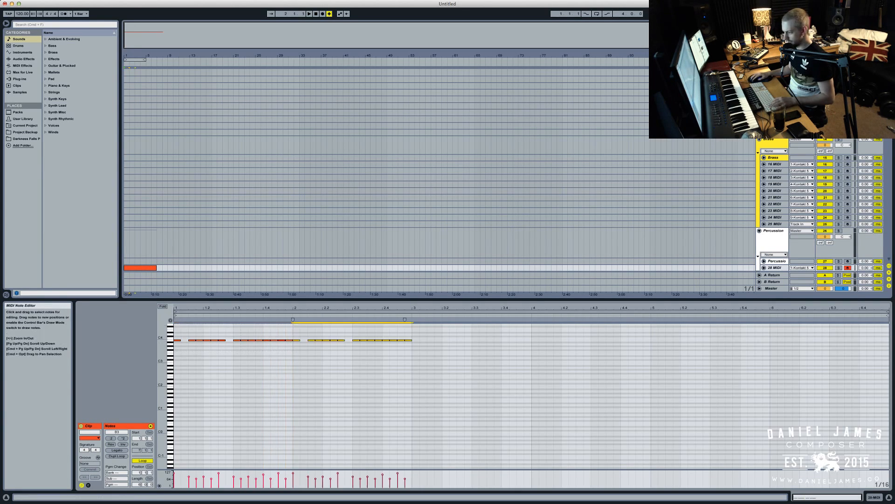
pyautogui.press('super+d')
# Turn on note preview, audition the C2 key and add a 1/16 C2 note at 1.1.1
pyautogui.moveTo(163, 395)
pyautogui.mouseDown()
pyautogui.moveTo(171, 376)
pyautogui.moveTo(171, 389)
pyautogui.mouseUp()
pyautogui.click(171, 321)
pyautogui.click(172, 389)
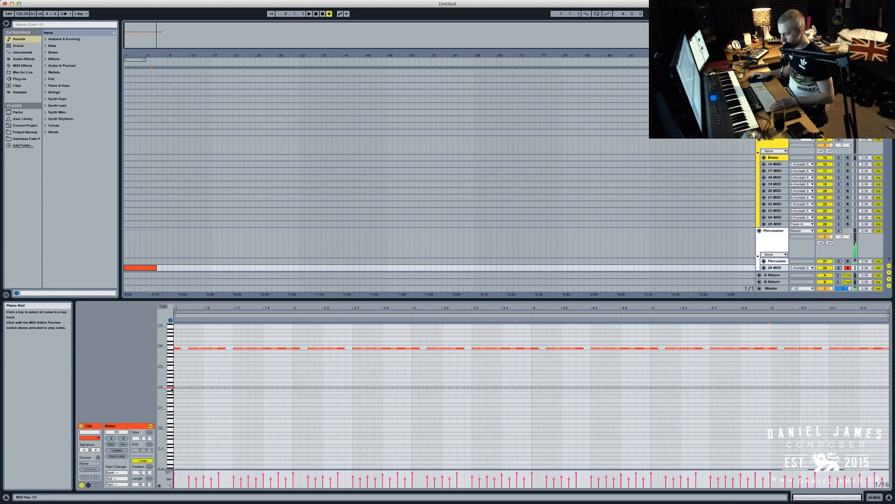
pyautogui.doubleClick(176, 388)
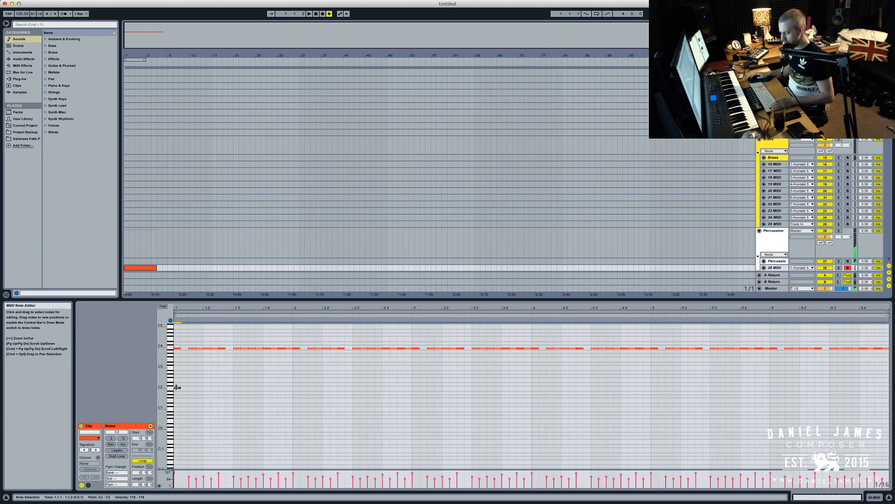
# Add 1/16 C2 notes at 1.1.3 and 1.2.2, auditioning the rhythm against the B3 pattern
pyautogui.press('super+d')
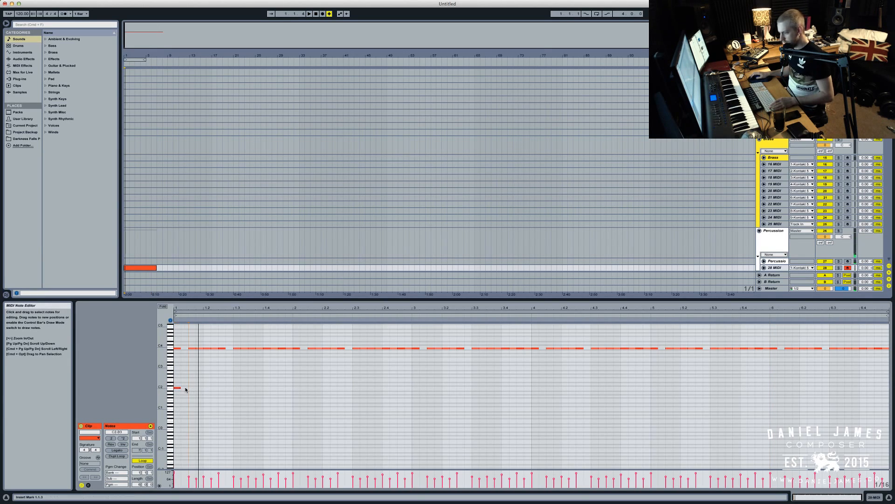
pyautogui.moveTo(185, 388); pyautogui.dragTo(186, 390)
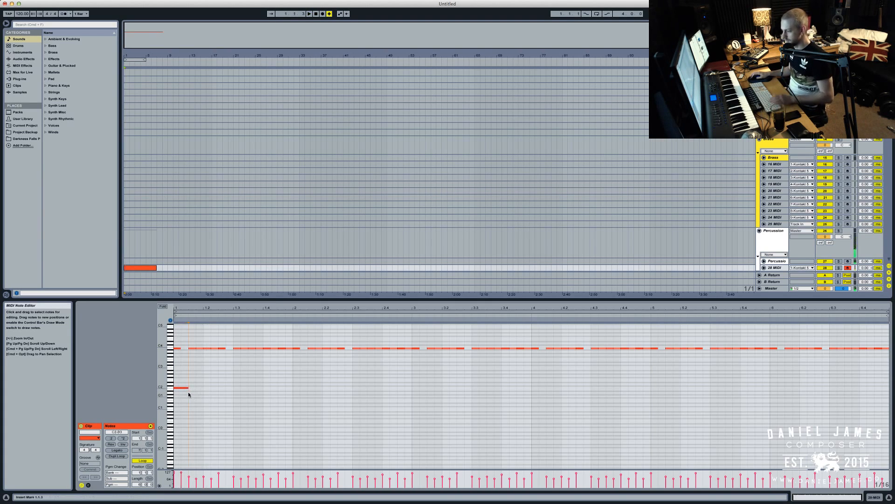
pyautogui.press('Right')
pyautogui.press('space')
pyautogui.press('space')
pyautogui.doubleClick(214, 388)
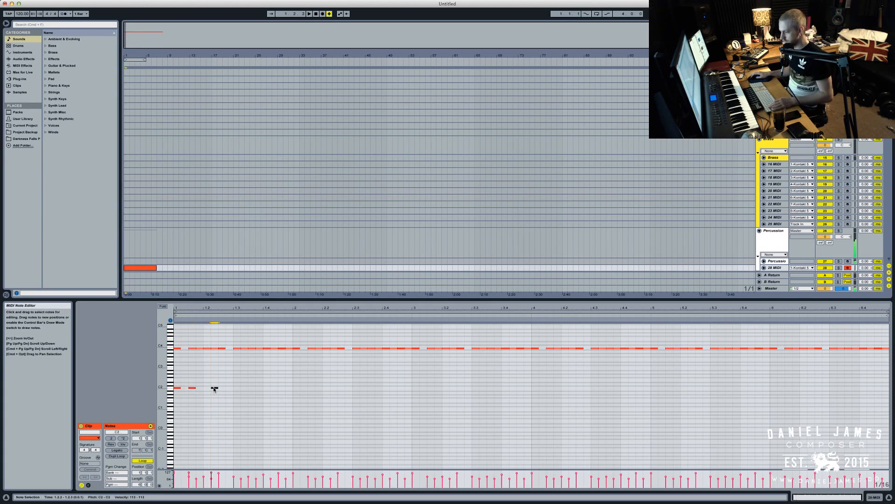
# Play back the clip and continue the C2 figure with 1/16 notes at 1.3.1 and 1.3.3
pyautogui.press('space')
pyautogui.press('space')
pyautogui.press('space')
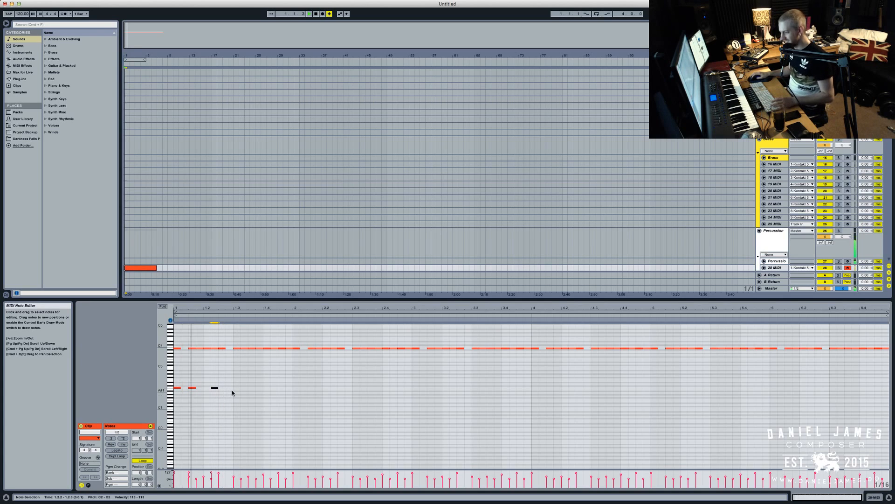
pyautogui.press('space')
pyautogui.doubleClick(236, 388)
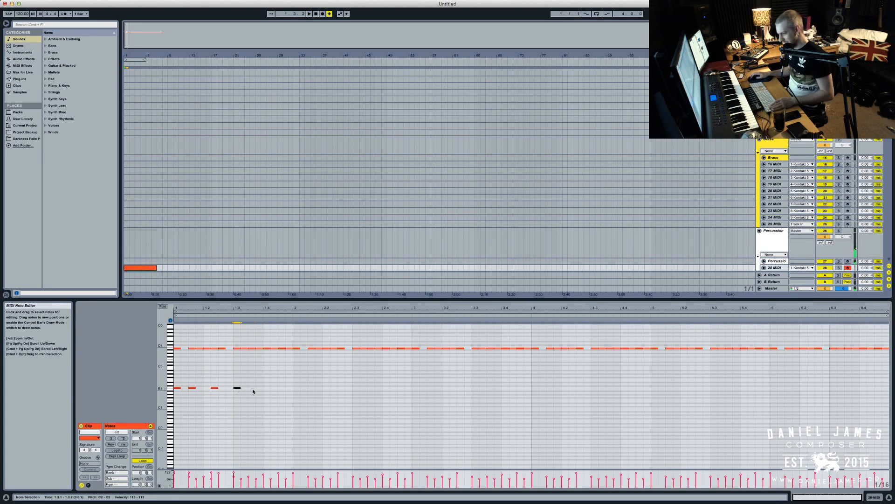
pyautogui.doubleClick(254, 388)
pyautogui.press('space')
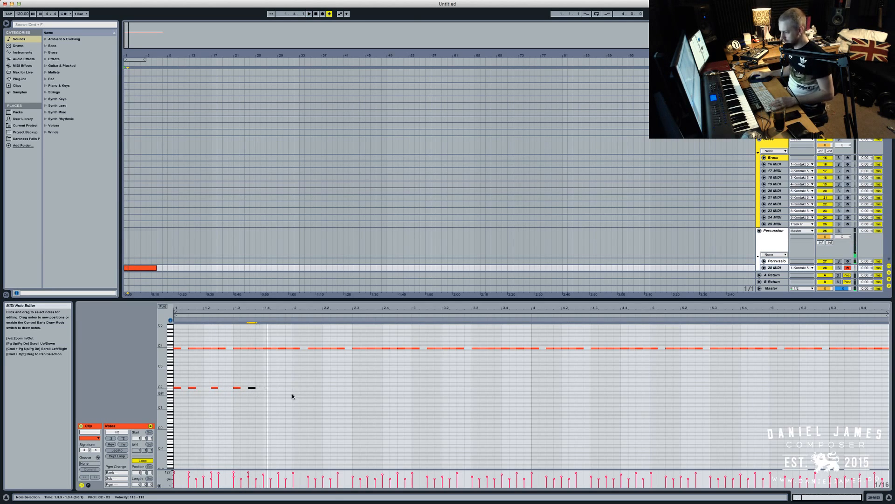
# Duplicate the one-bar C2 figure into bar 2 and end it with 1/16 C2 notes at 2.4.3 and 2.4.4 with rising velocities
pyautogui.moveTo(292, 393); pyautogui.dragTo(23, 363)
pyautogui.press('super+d')
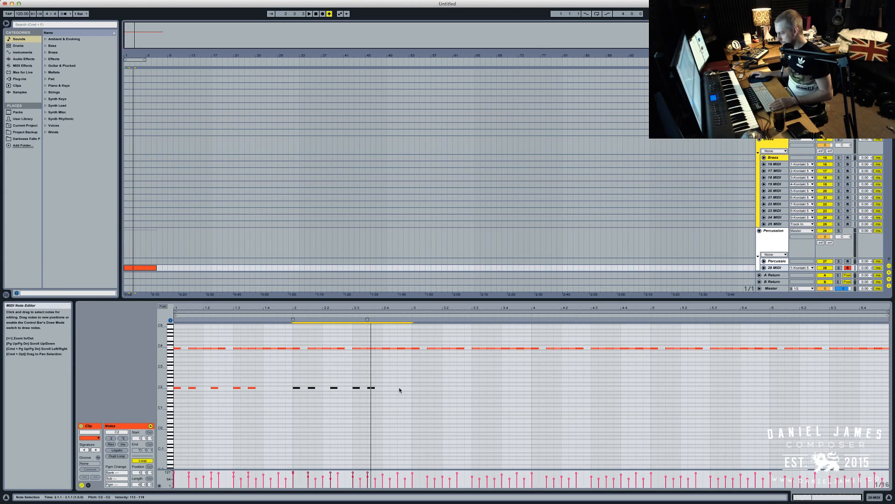
pyautogui.press('space')
pyautogui.doubleClick(399, 387)
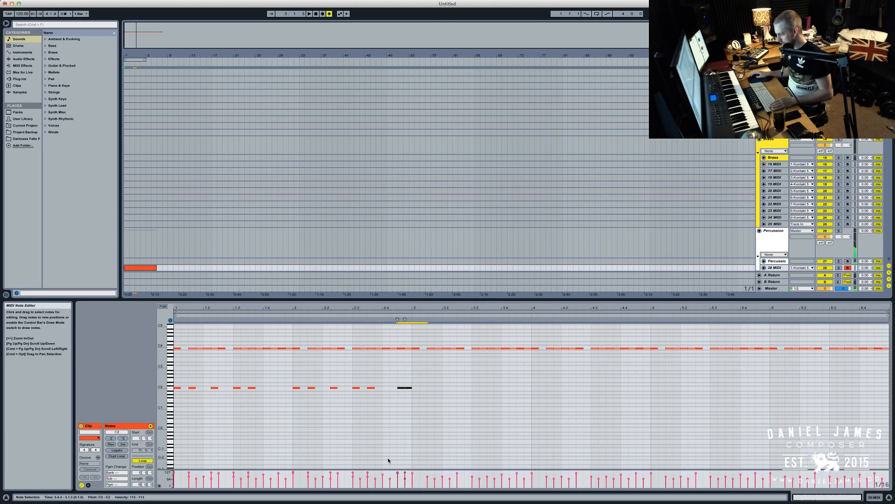
pyautogui.moveTo(391, 475); pyautogui.dragTo(428, 472)
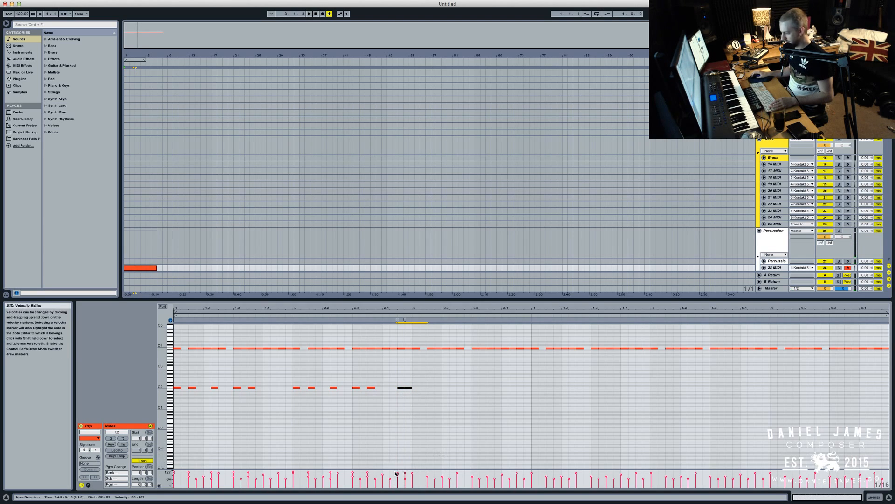
# Select the two-bar C2 pattern and duplicate it twice to fill all six bars
pyautogui.moveTo(409, 420); pyautogui.dragTo(371, 401)
pyautogui.click(171, 387)
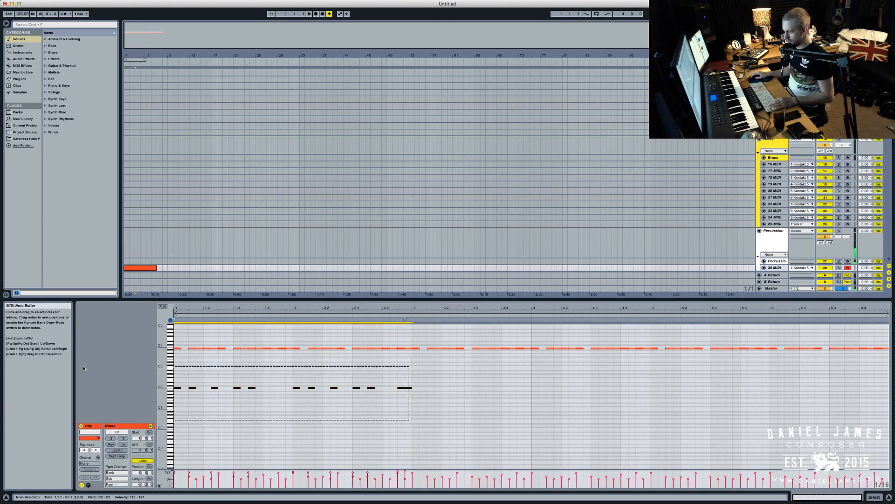
pyautogui.press('super+d')
pyautogui.press('super+d')
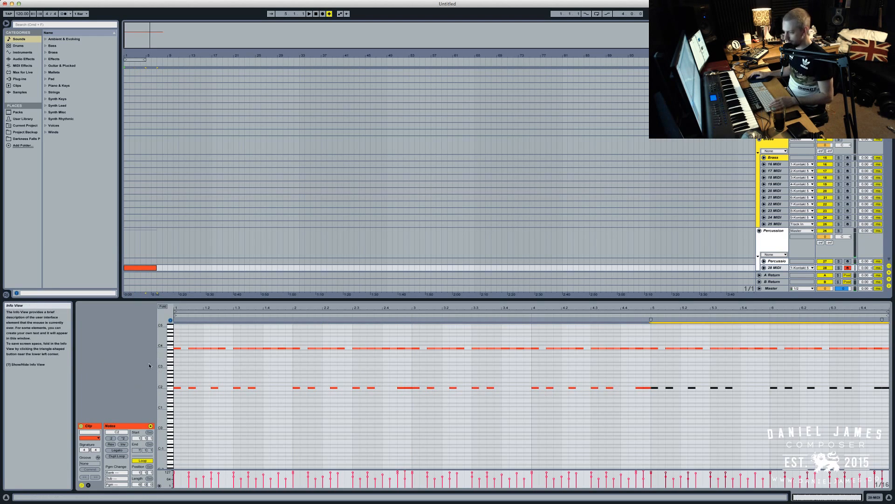
# Audition the D2 key, add 1/16 D2 notes at 1.1.1 and 1.1.4, and lower the 1.1.4 note's velocity to 72
pyautogui.click(170, 384)
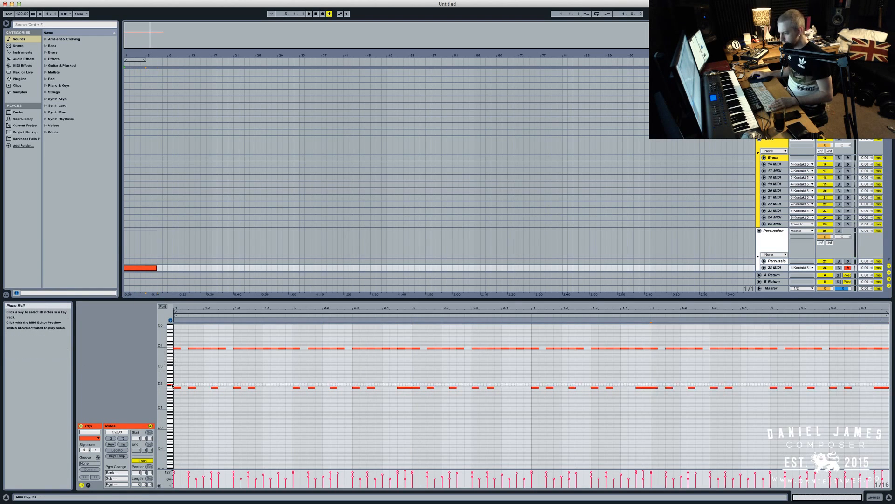
pyautogui.doubleClick(176, 384)
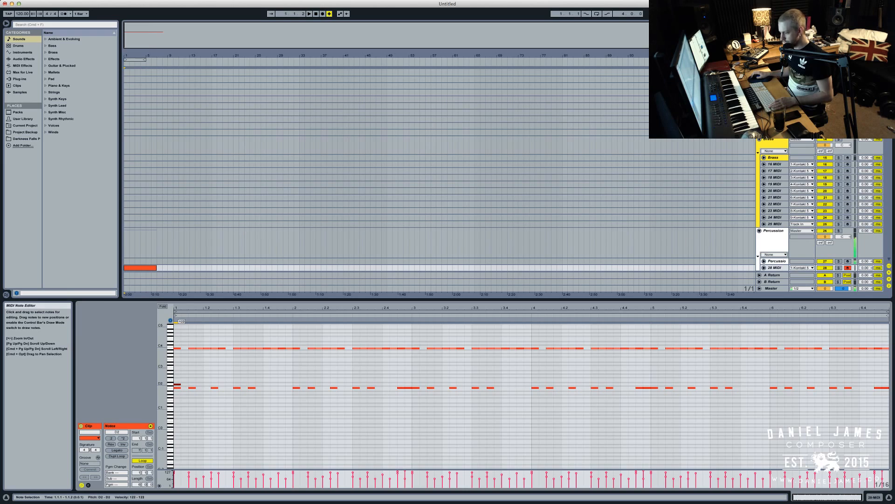
pyautogui.doubleClick(178, 384)
pyautogui.press('space')
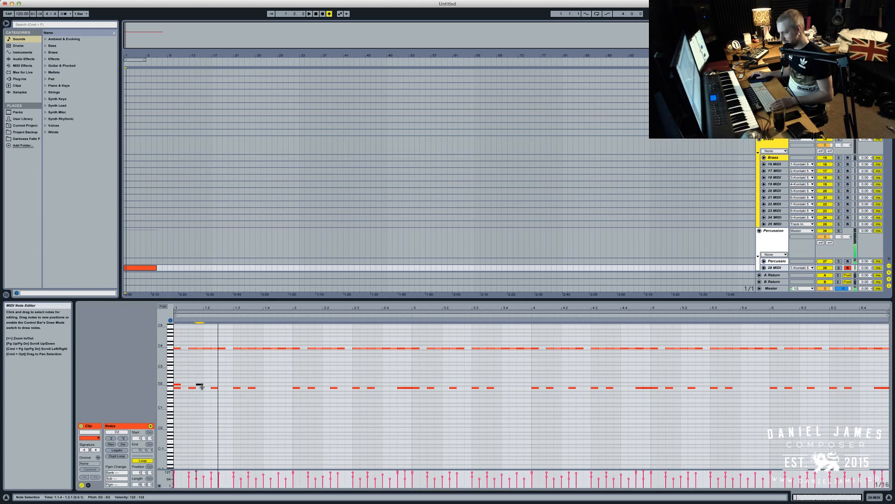
pyautogui.doubleClick(200, 384)
pyautogui.click(177, 385)
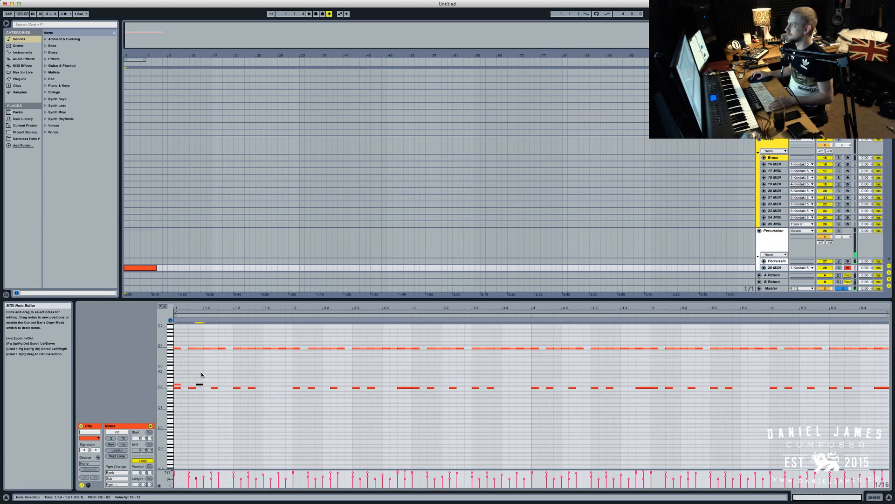
pyautogui.click(201, 385)
# Add 1/16 D2 notes at 1.2.3, 1.3.1 and 1.3.2, raise the 1.3.1 note's velocity, and duplicate the last pair to start at 1.4.1
pyautogui.doubleClick(221, 386)
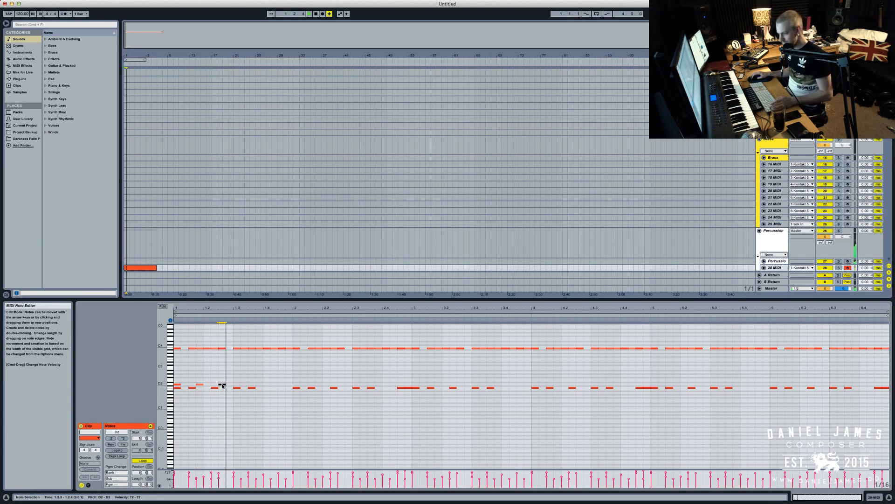
pyautogui.doubleClick(236, 385)
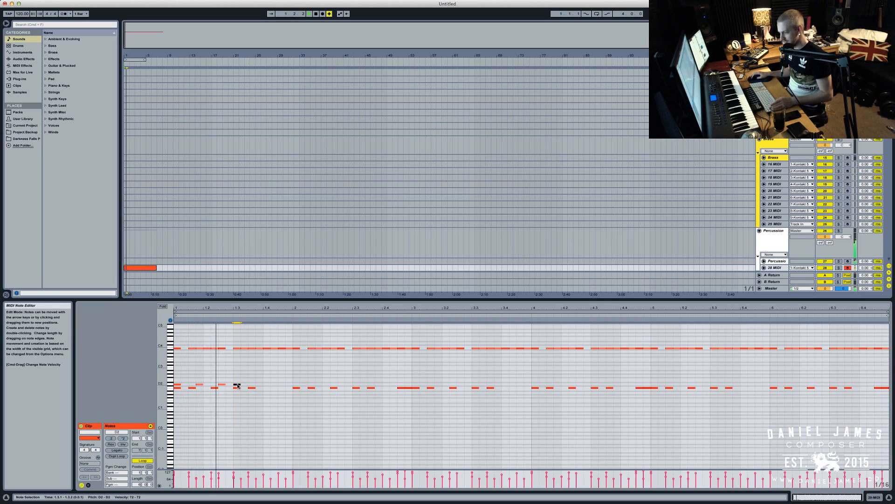
pyautogui.doubleClick(245, 385)
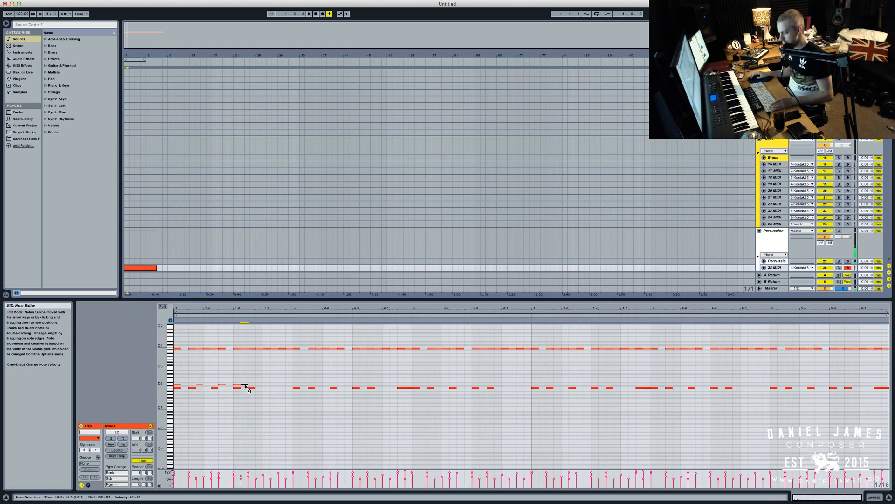
pyautogui.click(237, 385)
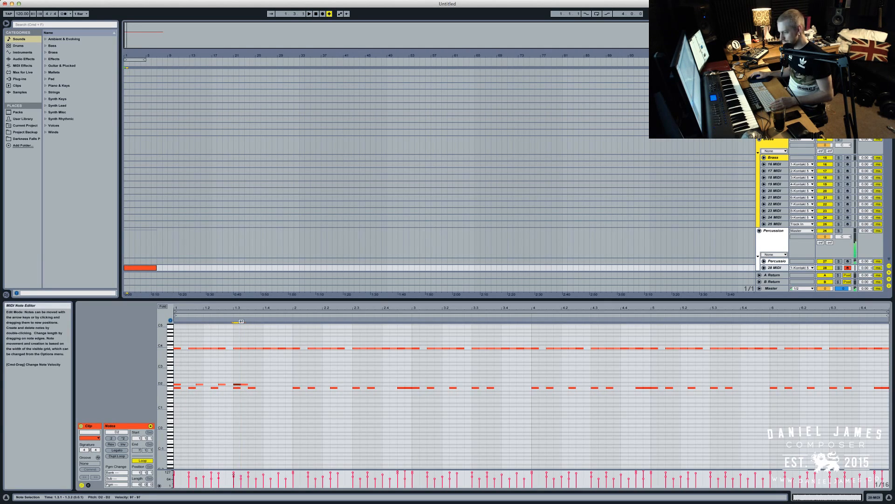
pyautogui.press('space')
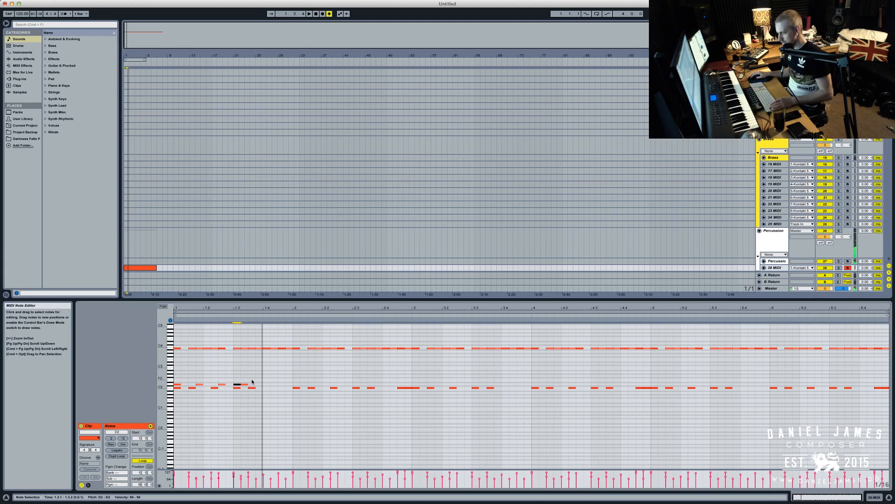
pyautogui.press('space')
pyautogui.moveTo(261, 380); pyautogui.dragTo(236, 385)
pyautogui.press('super+d')
pyautogui.moveTo(292, 386); pyautogui.dragTo(4, 350)
pyautogui.press('super+d')
pyautogui.press('super+z')
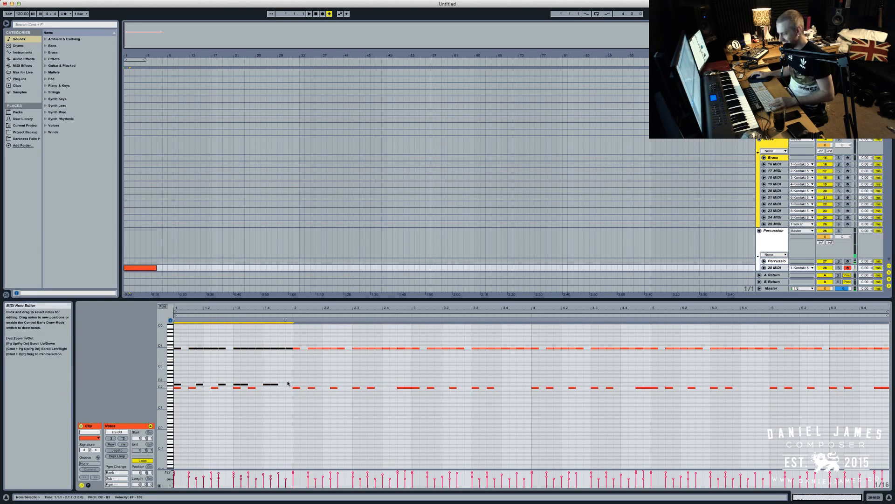
# Duplicate only the D2 notes of bar 1 into bar 2 and add 1/16 D2 notes at 2.4.3 and 2.4.4
pyautogui.moveTo(288, 384); pyautogui.dragTo(160, 382)
pyautogui.press('super+d')
pyautogui.press('space')
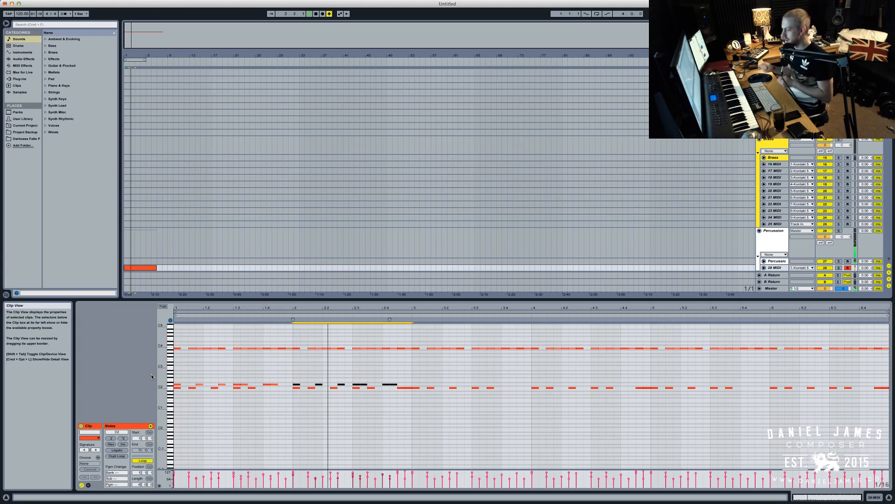
pyautogui.moveTo(400, 381)
pyautogui.mouseDown()
pyautogui.moveTo(389, 386)
pyautogui.moveTo(403, 383)
pyautogui.mouseUp()
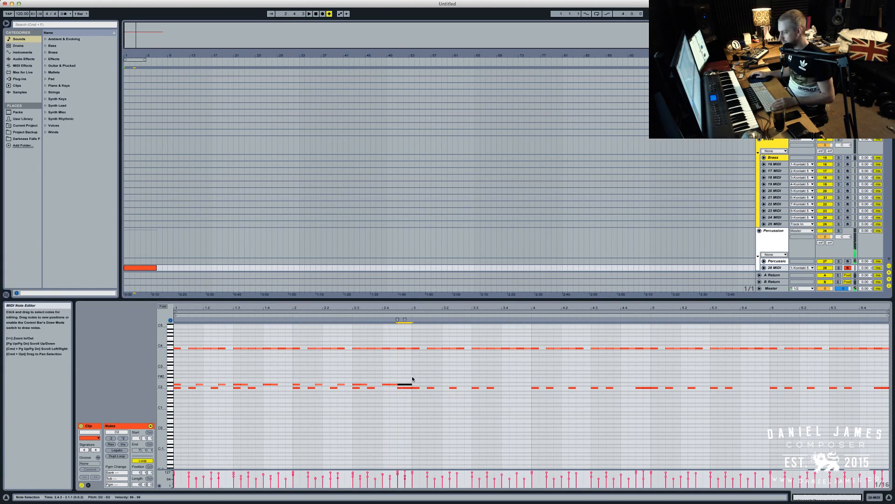
# Ramp the velocities of the four D2 notes from 2.4.1 upward and duplicate the two-bar D2 pattern into bars 3 and 4
pyautogui.click(379, 383)
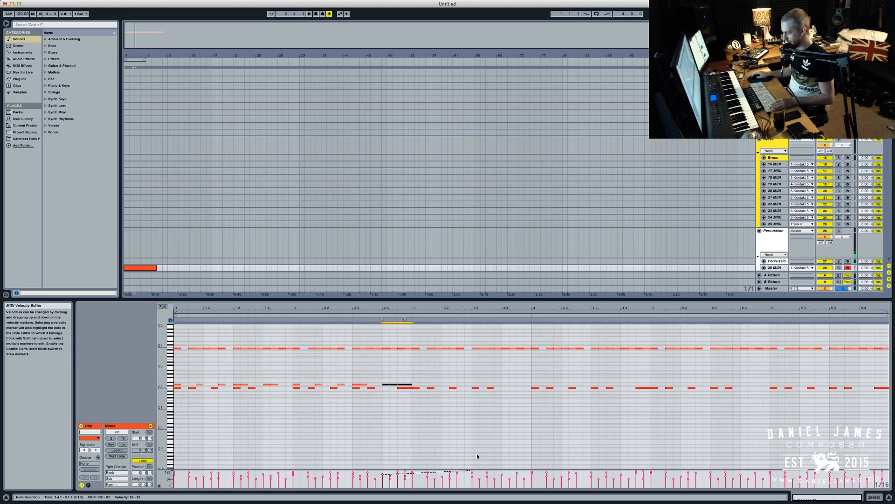
pyautogui.moveTo(478, 456); pyautogui.dragTo(477, 457)
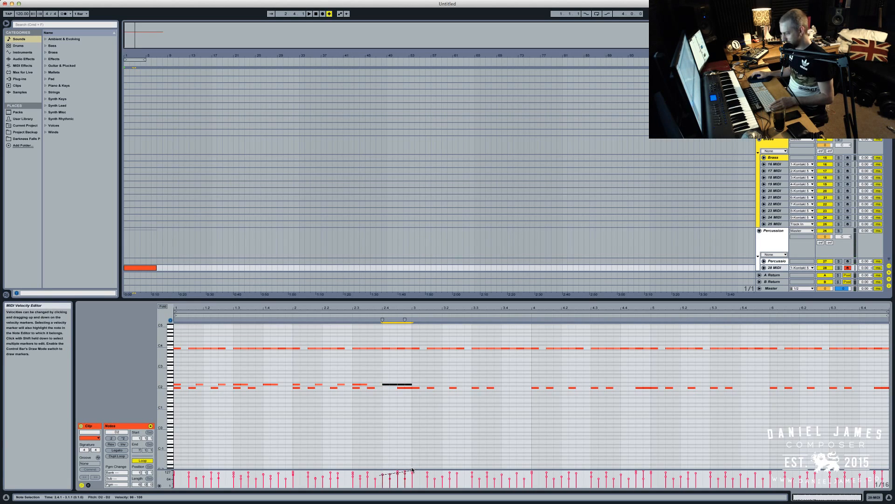
pyautogui.moveTo(412, 469); pyautogui.dragTo(413, 470)
pyautogui.moveTo(413, 362); pyautogui.dragTo(83, 386)
pyautogui.press('super+d')
# Audition higher keys and add 1/16 C#3 notes at 1.1.1, 1.4.1 and 2.1.1, playing the clip back
pyautogui.click(172, 350)
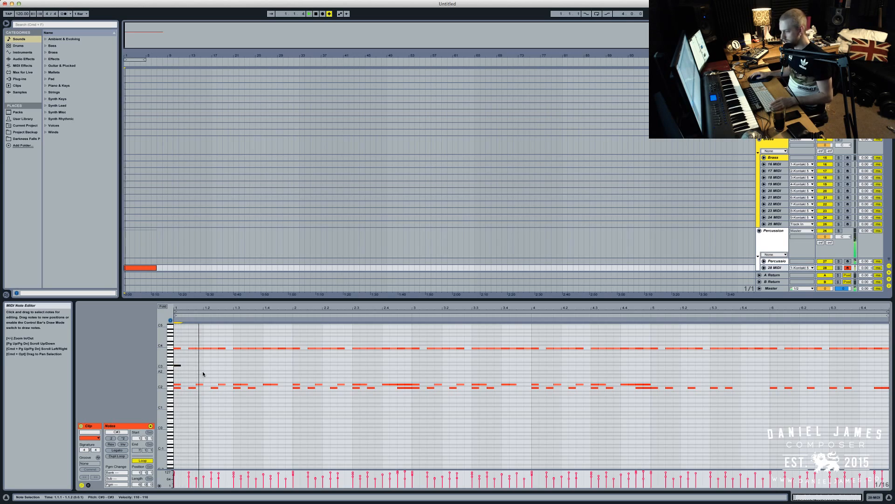
pyautogui.click(268, 366)
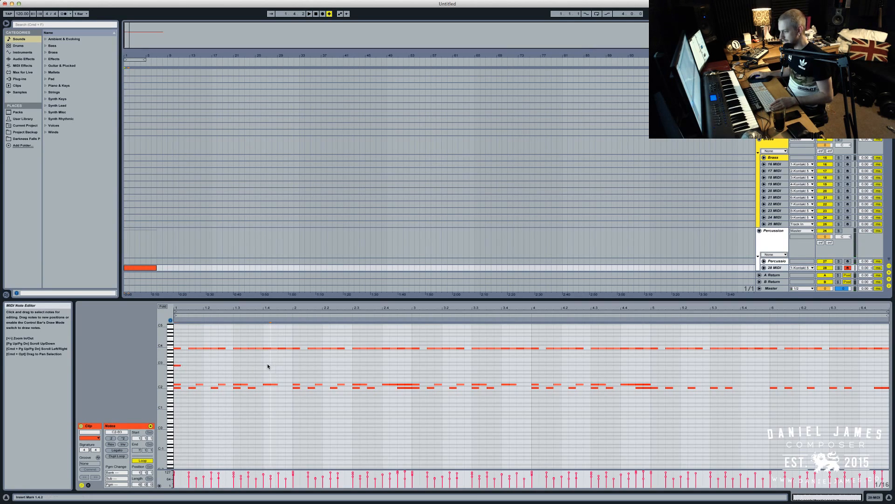
pyautogui.press('Down')
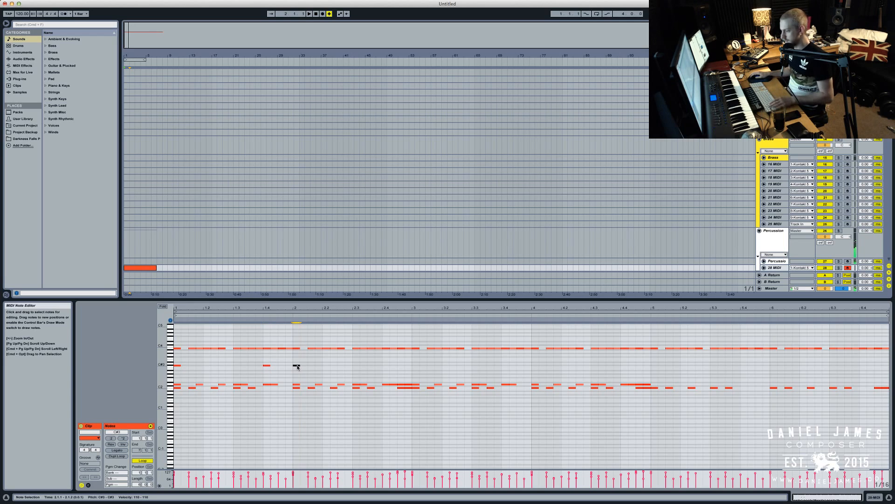
pyautogui.press('space')
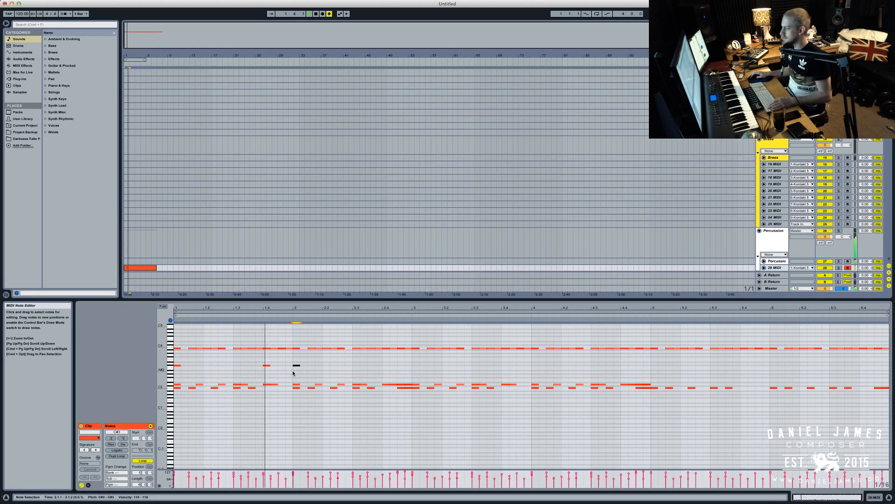
pyautogui.press('space')
# Duplicate the bar 1 C#3 notes into bar 2, add a 1/16 C#3 note at 2.4.3, and select the C#3 notes of both bars
pyautogui.moveTo(292, 371); pyautogui.dragTo(108, 356)
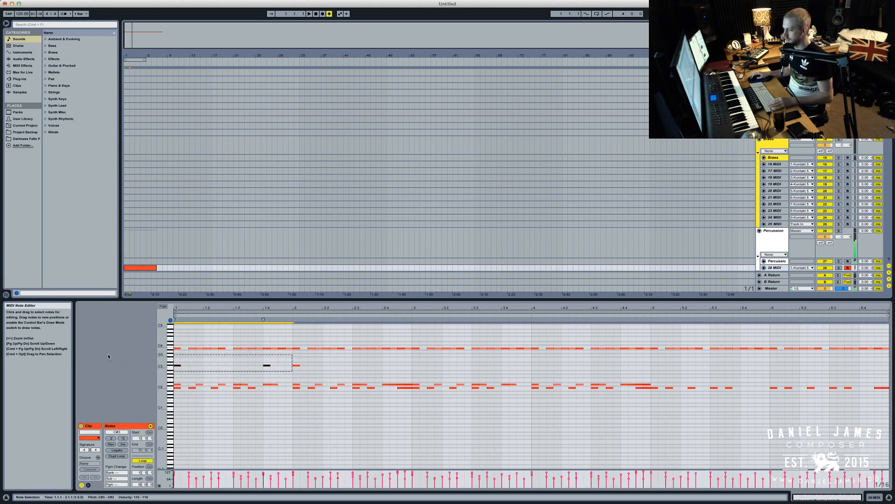
pyautogui.press('super+d')
pyautogui.moveTo(385, 365); pyautogui.dragTo(104, 349)
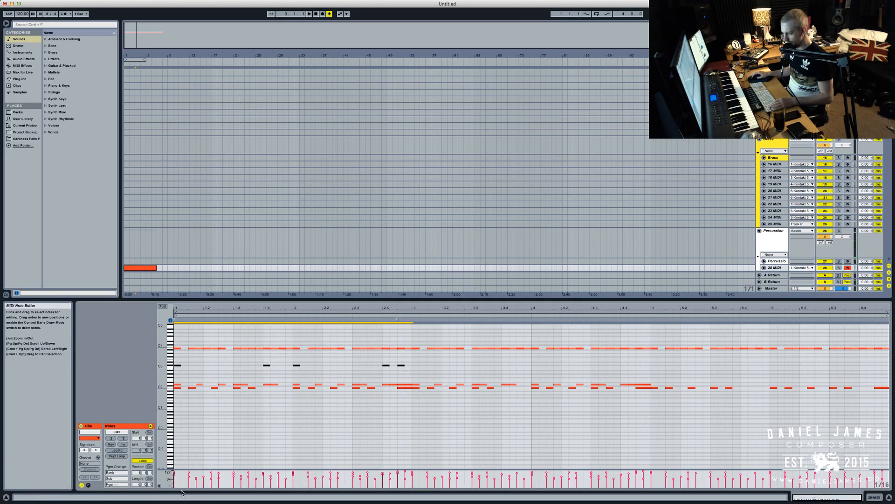
# Build a 1/16 E2–F2–E2 figure starting at 1.1.3, duplicate it to start at 1.2.4 and 1.3.3, and play it back
pyautogui.click(172, 380)
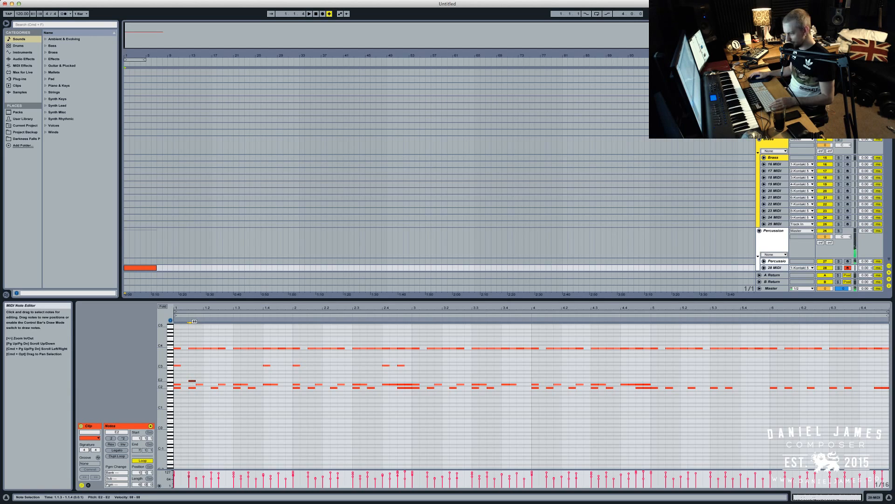
pyautogui.moveTo(199, 381); pyautogui.dragTo(199, 379)
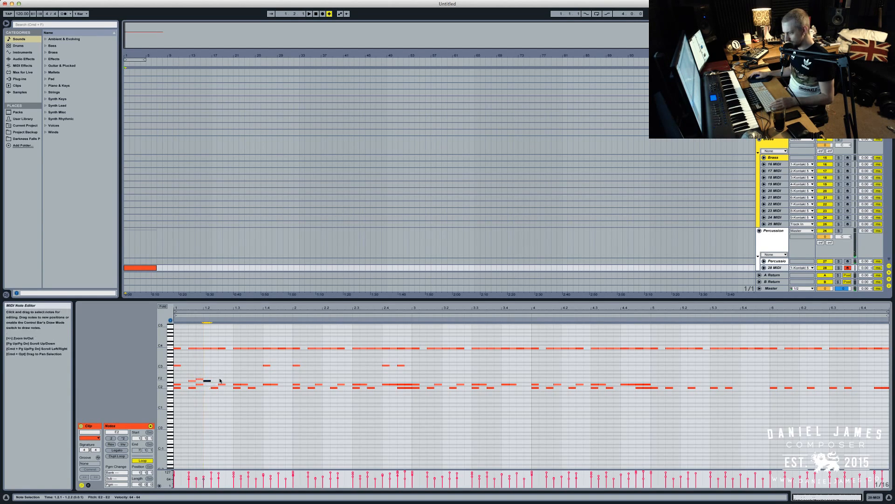
pyautogui.moveTo(194, 374); pyautogui.dragTo(218, 383)
pyautogui.hotkey('ctrl', 'd')
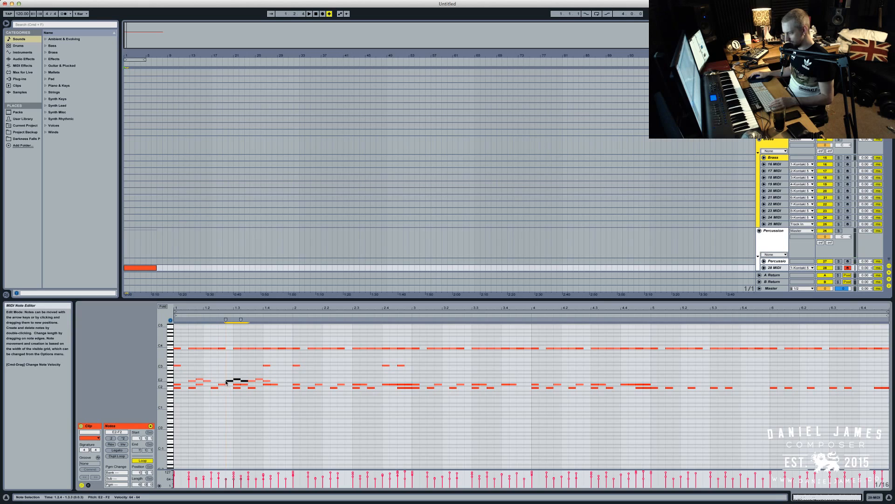
pyautogui.press('space')
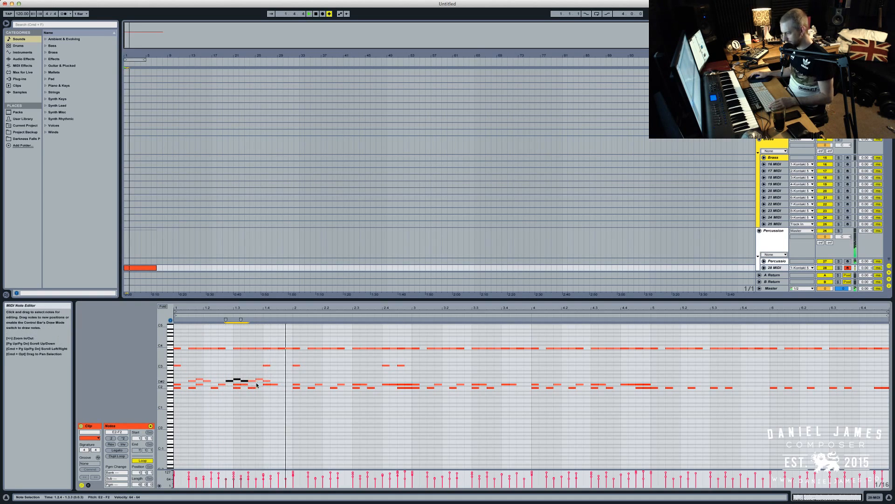
# Add 1/16 F2 and E2 notes at 1.4.3 and 1.4.4, duplicate bar 1's E2–F2 pattern through bar 6, and play it back
pyautogui.press('space')
pyautogui.click(287, 380)
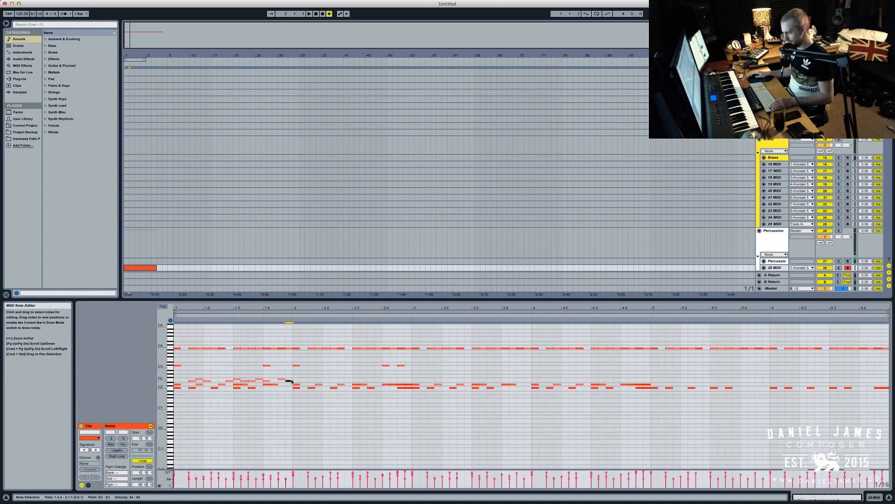
pyautogui.moveTo(290, 375); pyautogui.dragTo(155, 383)
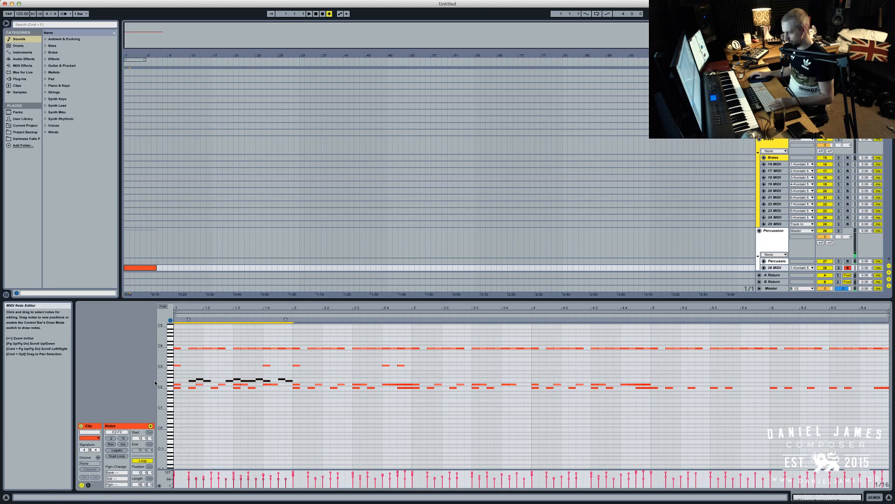
pyautogui.press('super+d')
pyautogui.press('super+d')
pyautogui.press('super+d')
pyautogui.press('super+d')
pyautogui.press('super+d')
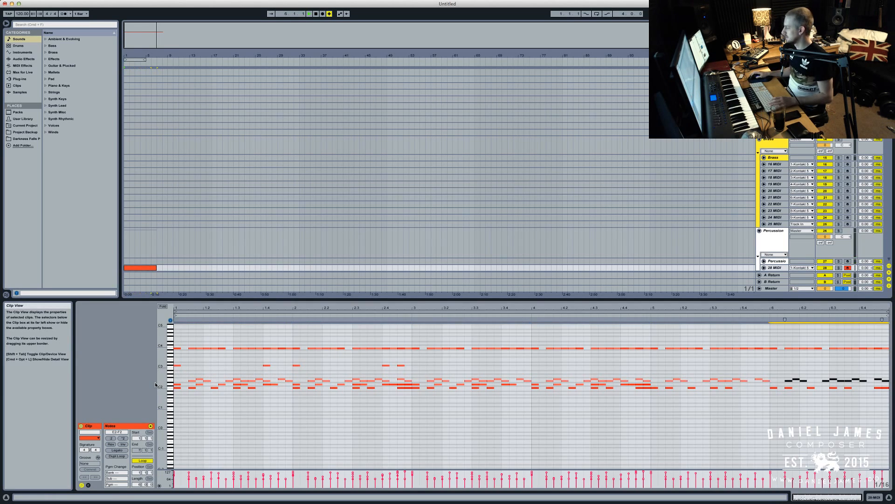
pyautogui.press('space')
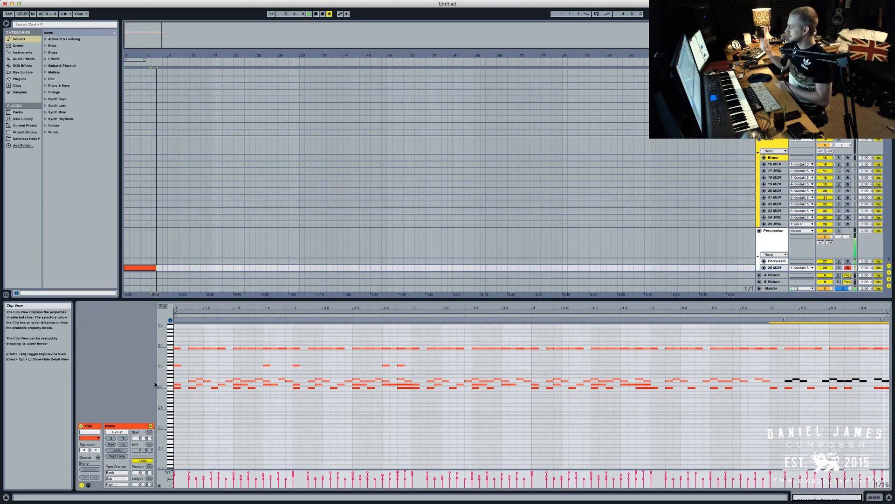
pyautogui.press('space')
# Try 1/16 G2 notes at 1.2.3 and 1.3.1 in playback, delete them and replay the clip
pyautogui.click(171, 379)
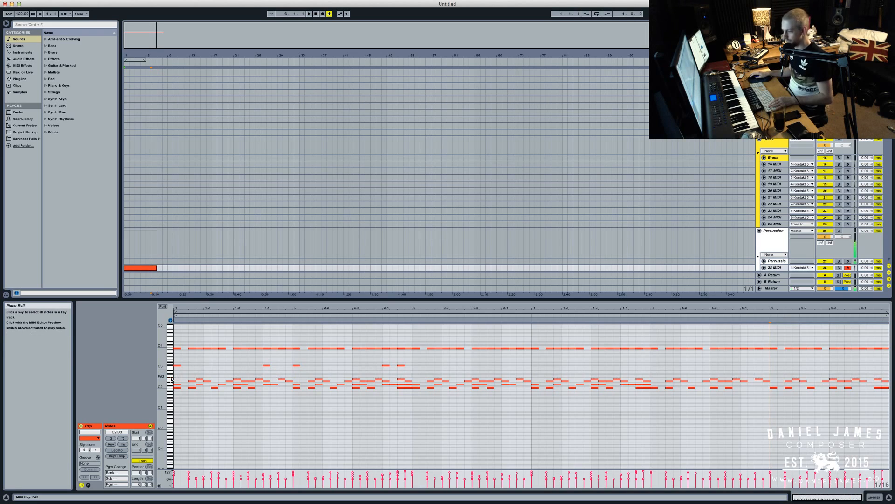
pyautogui.click(222, 376)
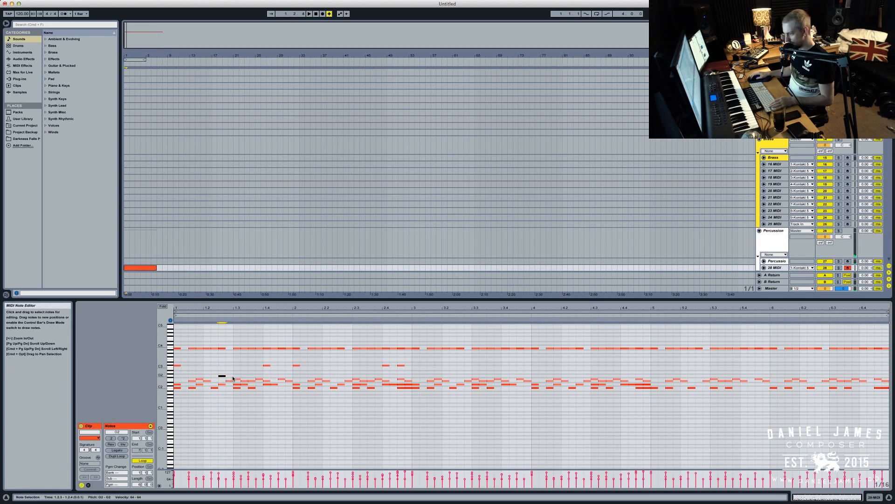
pyautogui.moveTo(221, 378); pyautogui.dragTo(221, 375)
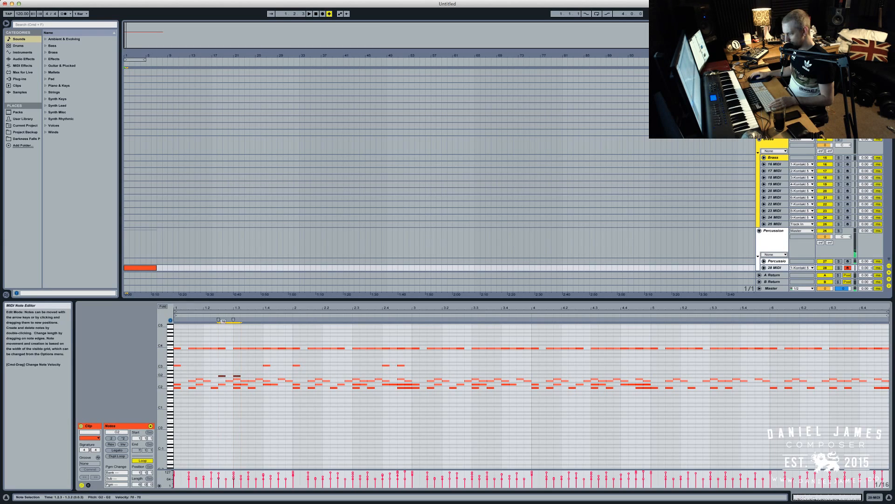
pyautogui.click(236, 372)
pyautogui.press('space')
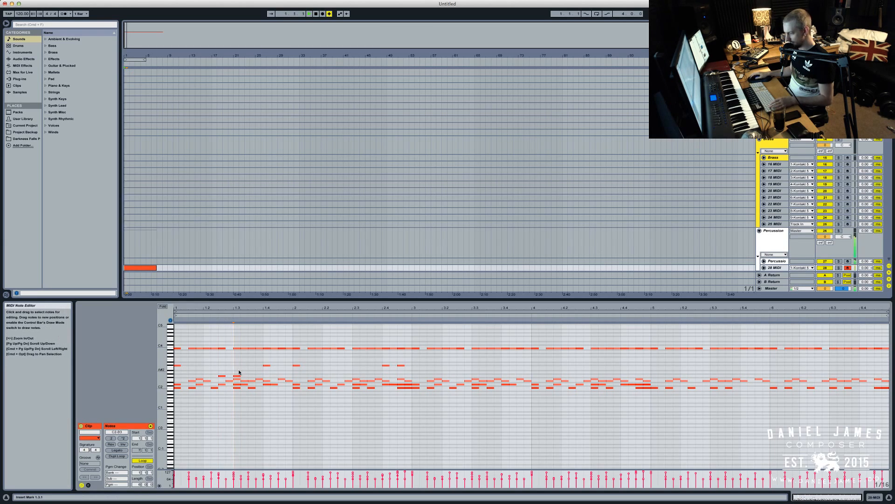
pyautogui.press('space')
pyautogui.moveTo(253, 370); pyautogui.dragTo(220, 376)
pyautogui.press('Delete')
pyautogui.press('space')
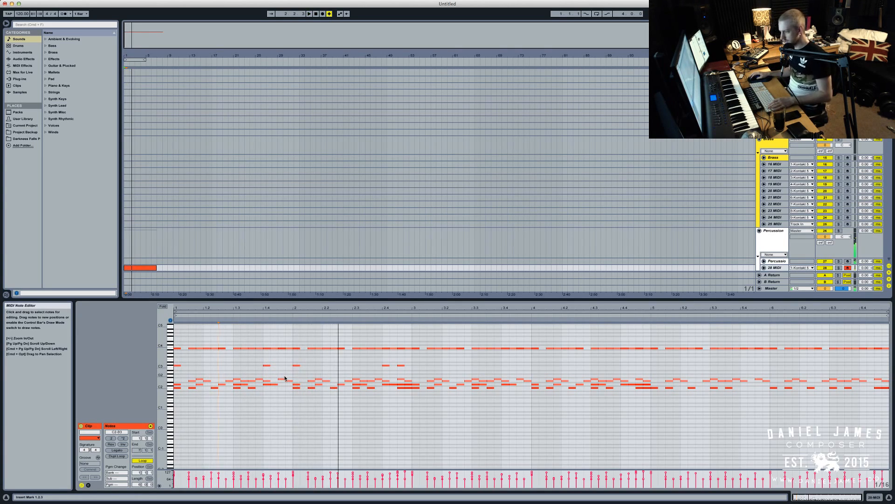
# Add 1/16 figures G#2–A2–G2 starting at 1.4.3 and A2–G#2–A2–G2 starting at 2.4.2, playing them back
pyautogui.doubleClick(282, 375)
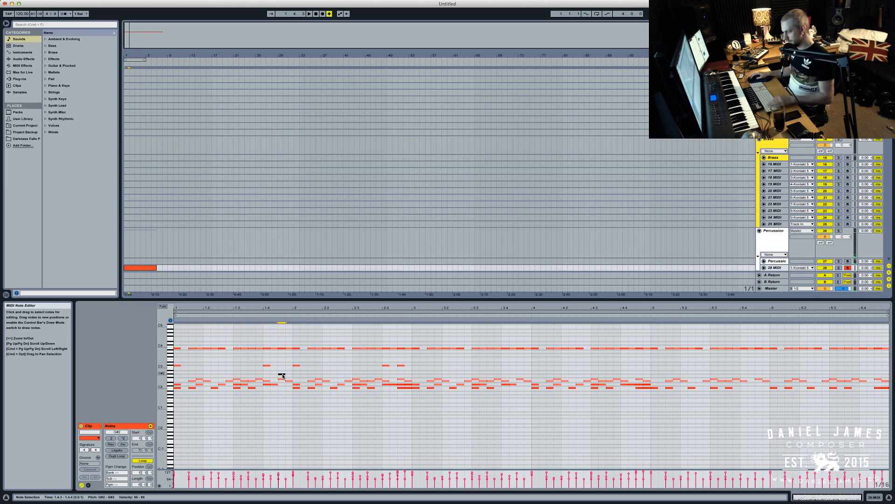
pyautogui.doubleClick(296, 376)
pyautogui.press('space')
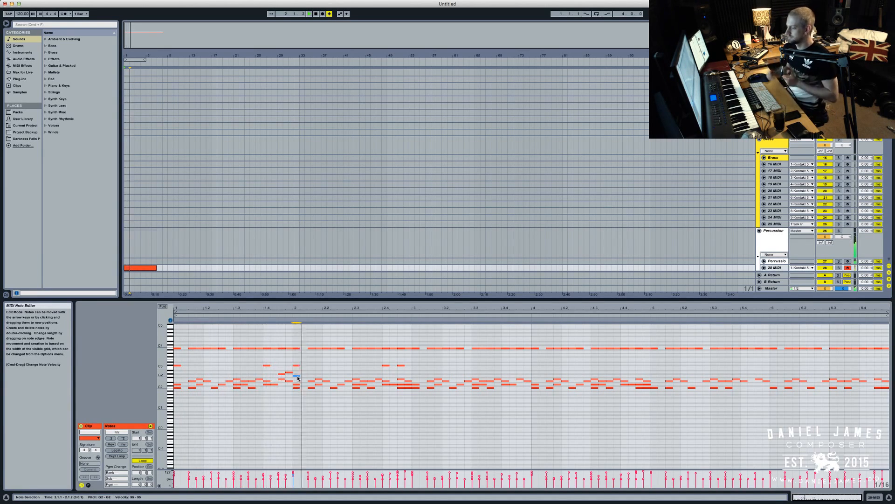
pyautogui.press('space')
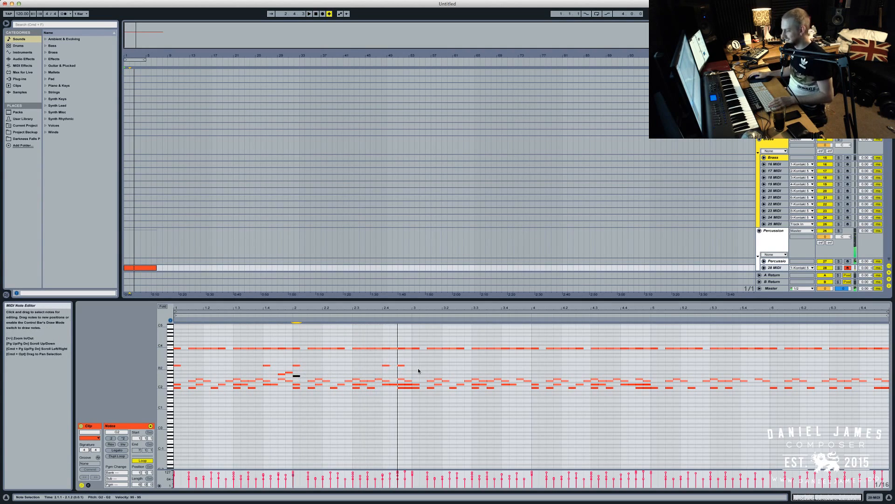
pyautogui.doubleClick(395, 371)
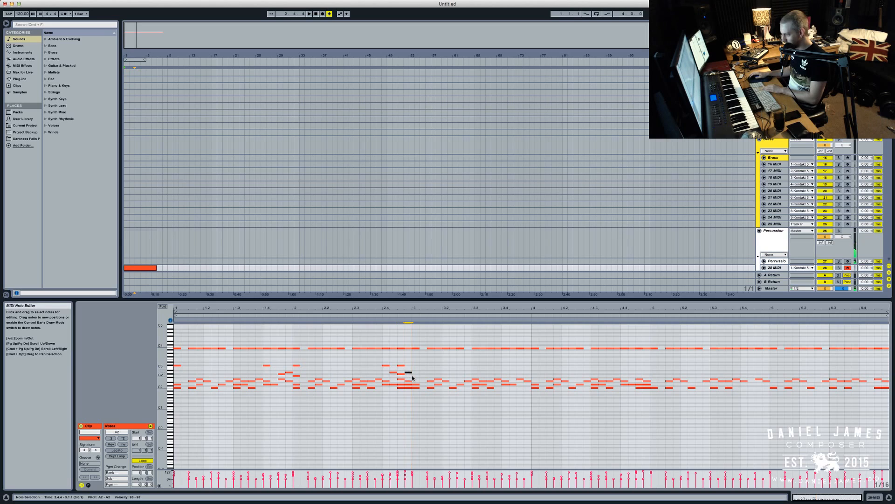
pyautogui.press('space')
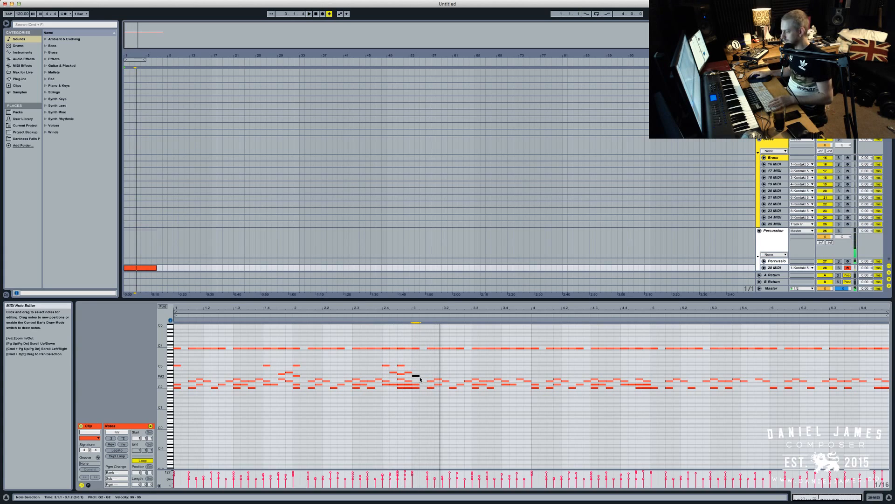
# Raise the G2 notes at 2.1.1 and 3.1.1 to E3 and play the clip back
pyautogui.moveTo(423, 376); pyautogui.dragTo(288, 376)
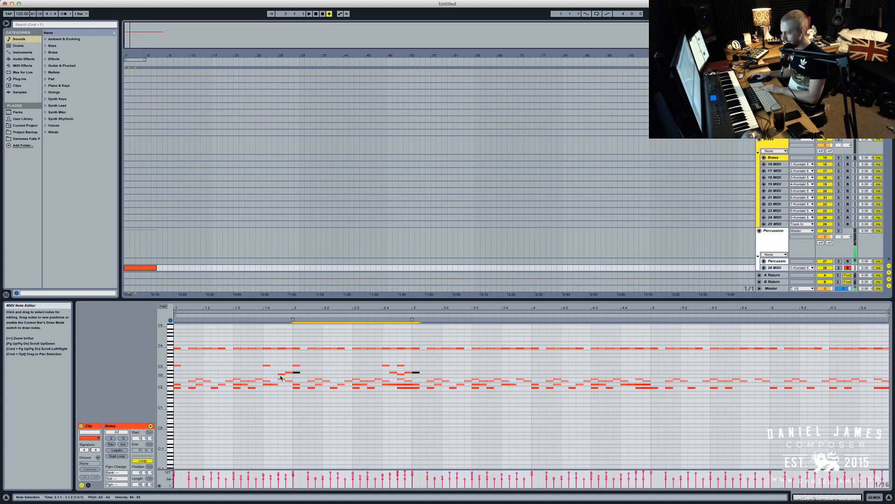
pyautogui.press('space')
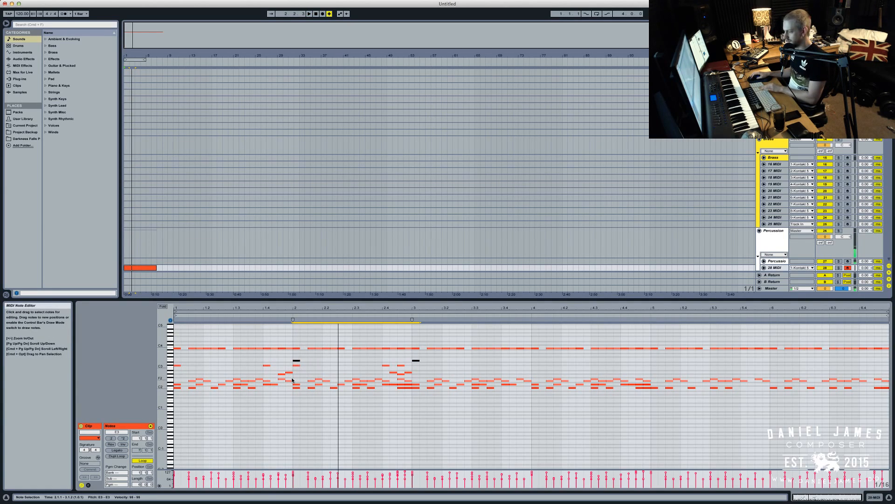
pyautogui.press('space')
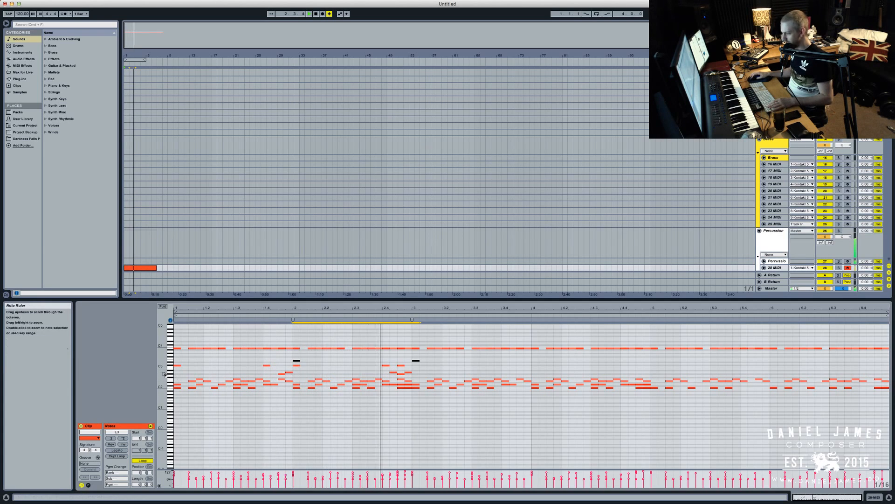
# Add 1/16 A2 and G#2 notes at 2.3.4 and 2.4.1, set the 2.4.1 and 2.4.2 notes' velocity to 77, and play back
pyautogui.click(392, 374)
pyautogui.press('space')
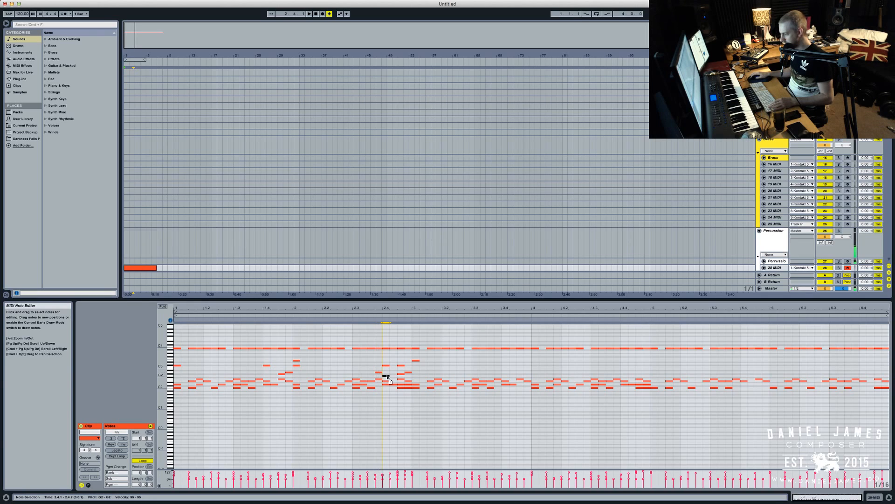
pyautogui.click(391, 378)
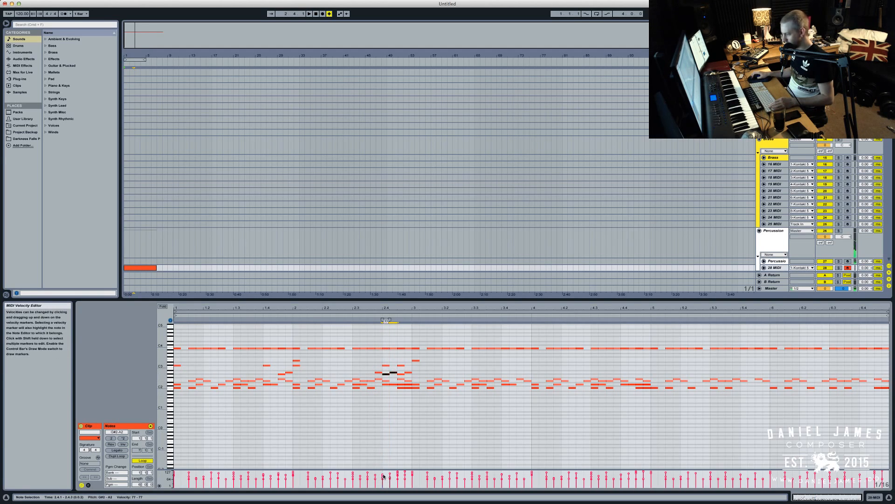
pyautogui.press('space')
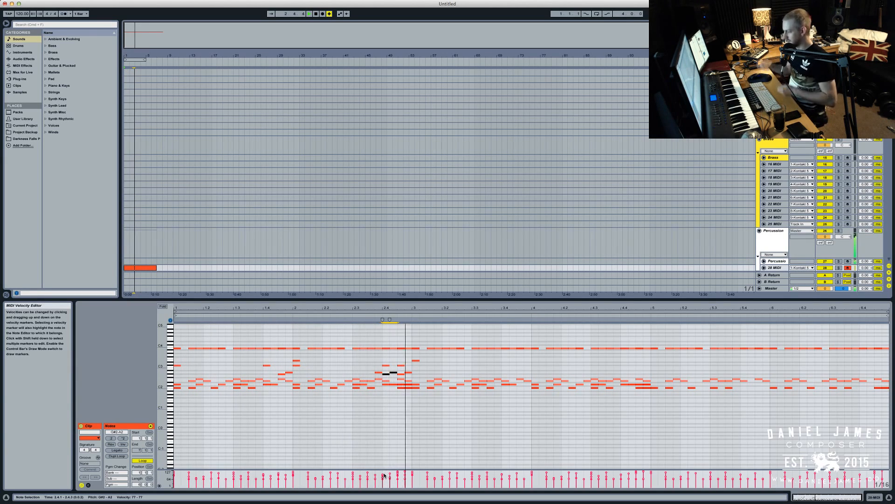
pyautogui.press('space')
# Duplicate the G#2–E3 notes of bars 1 and 2 into bars 3 and 4
pyautogui.moveTo(411, 375); pyautogui.dragTo(217, 348)
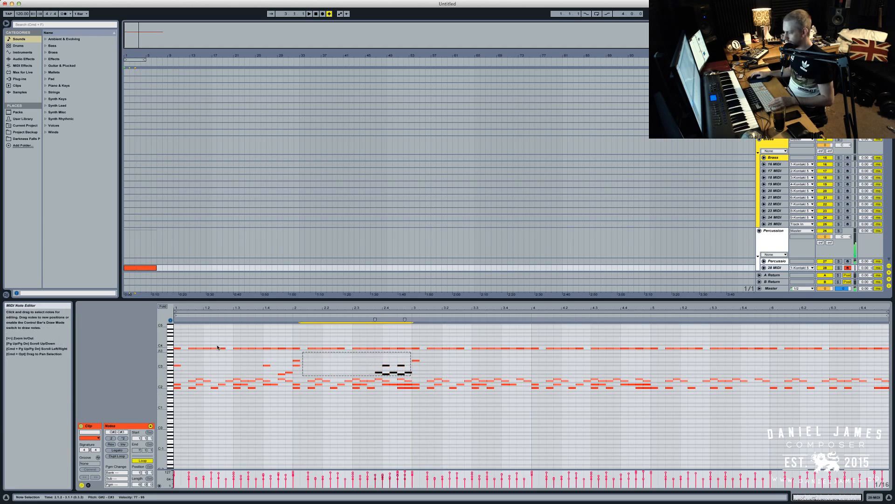
pyautogui.press('super+d')
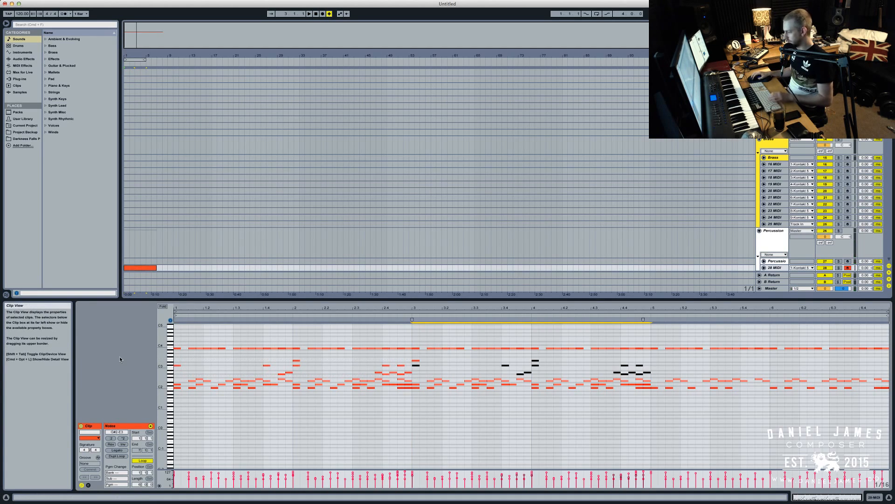
pyautogui.press('space')
# Add a 1/16 fill E3–G#3–F3–G#3–E3 starting at 4.3.4, with G2 and F#2 notes at 4.4.3 and 4.4.4
pyautogui.click(616, 364)
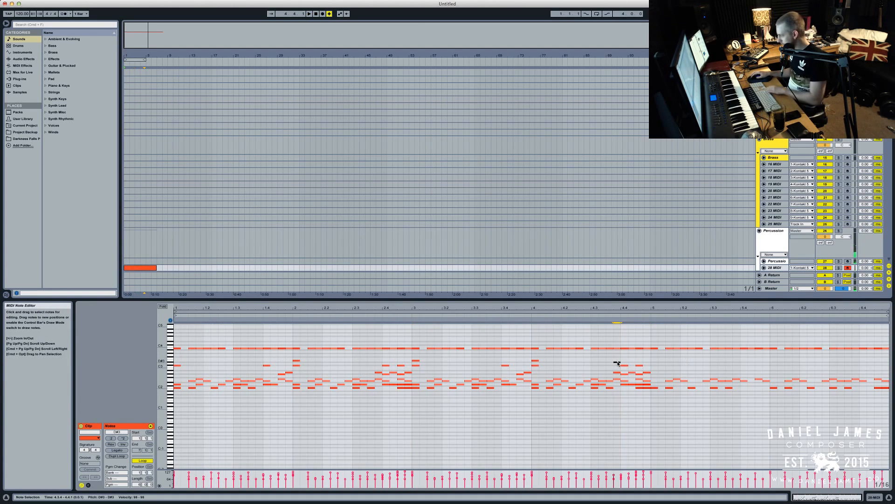
pyautogui.doubleClick(617, 361)
pyautogui.doubleClick(630, 358)
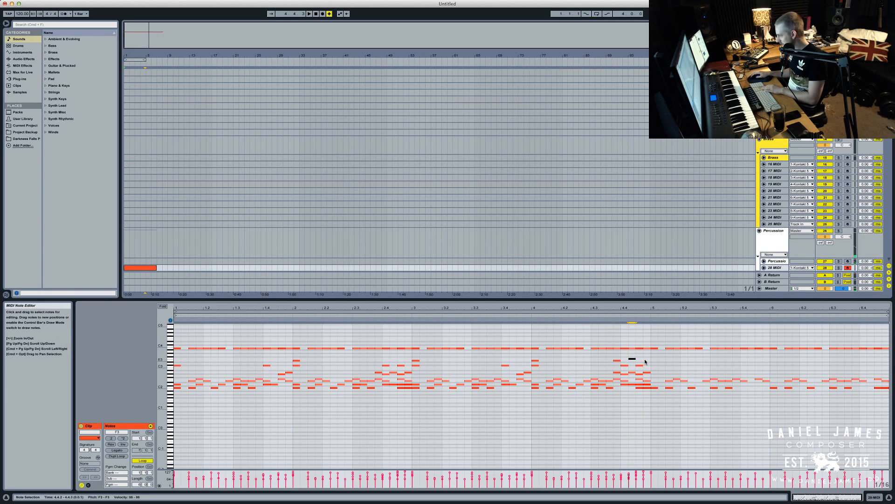
pyautogui.doubleClick(625, 354)
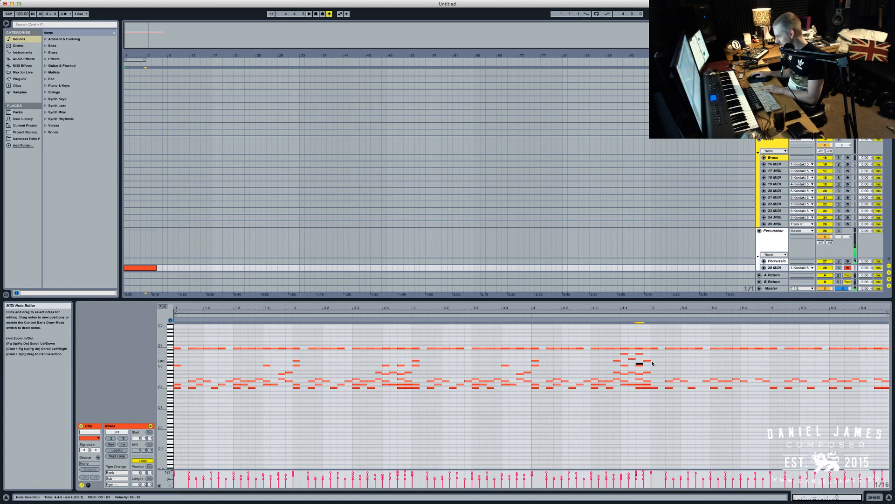
pyautogui.press('Down')
pyautogui.press('Down')
pyautogui.press('Down')
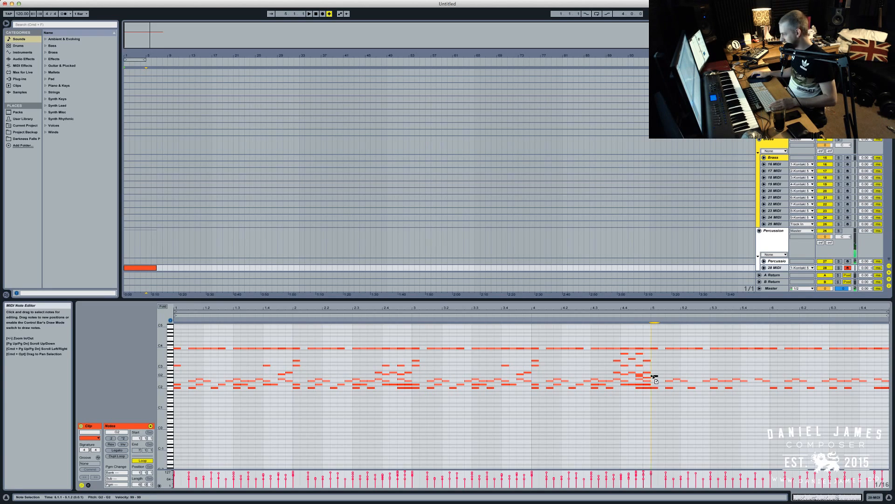
# Try a 1/16 G2 note at 5.1.1 with velocity 114 and play the clip back
pyautogui.moveTo(654, 376); pyautogui.dragTo(655, 374)
pyautogui.press('space')
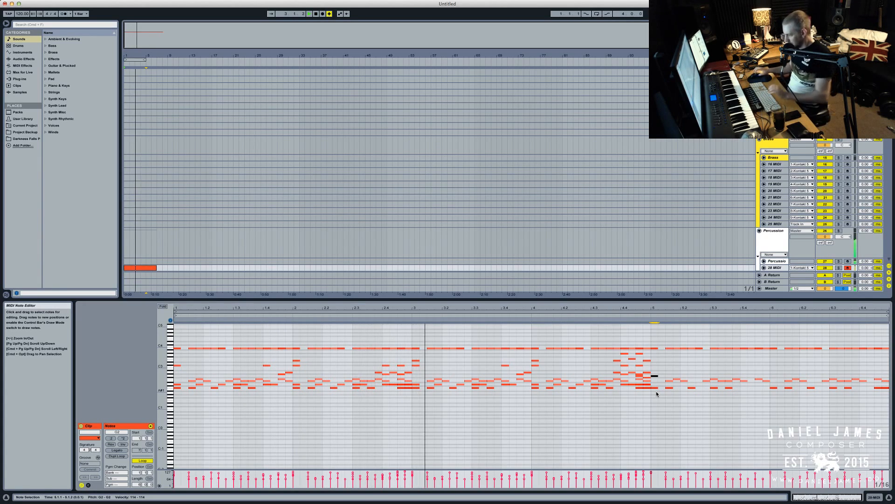
pyautogui.click(553, 445)
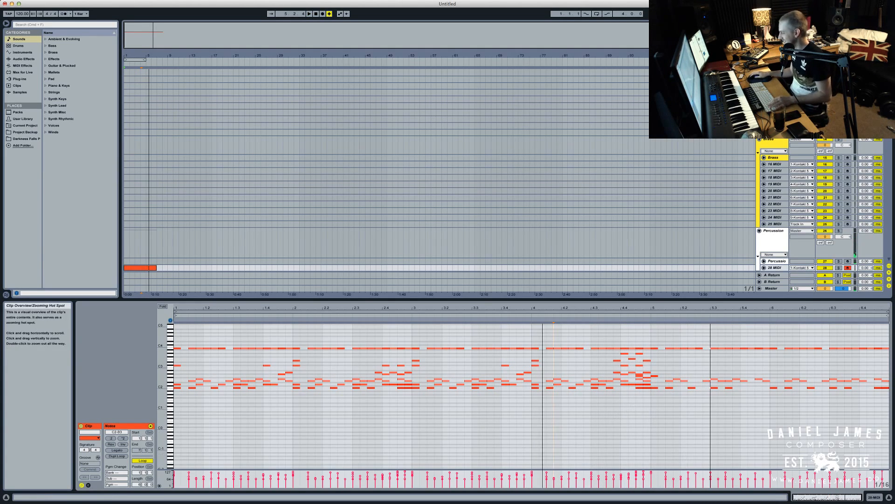
# Delete all notes from bar 5 onward and shorten the clip to four bars
pyautogui.moveTo(656, 401); pyautogui.dragTo(888, 324)
pyautogui.press('Delete')
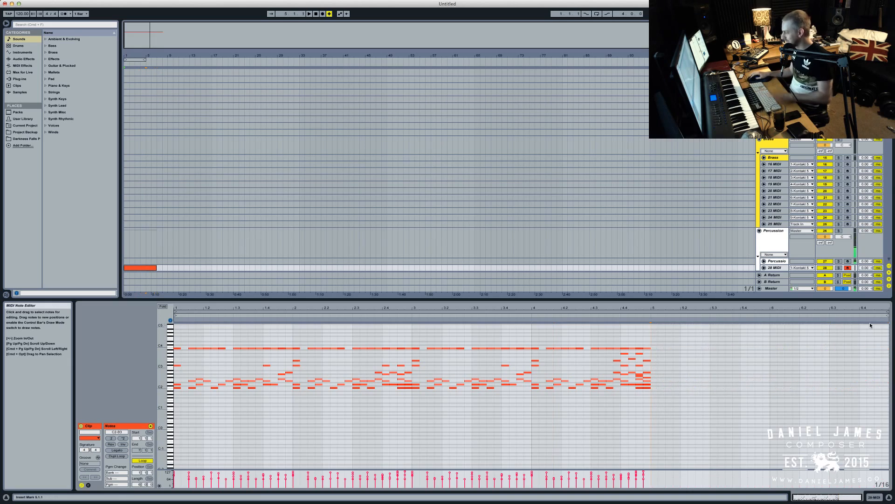
pyautogui.press('space')
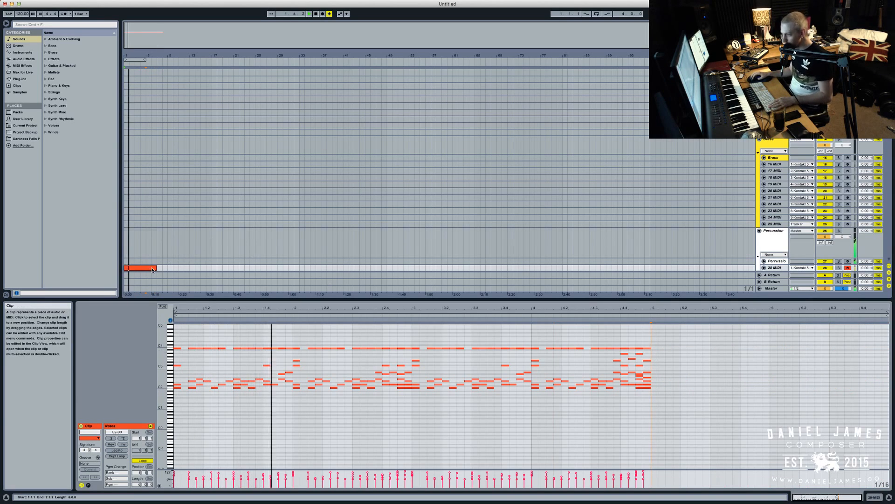
pyautogui.moveTo(156, 267); pyautogui.dragTo(147, 267)
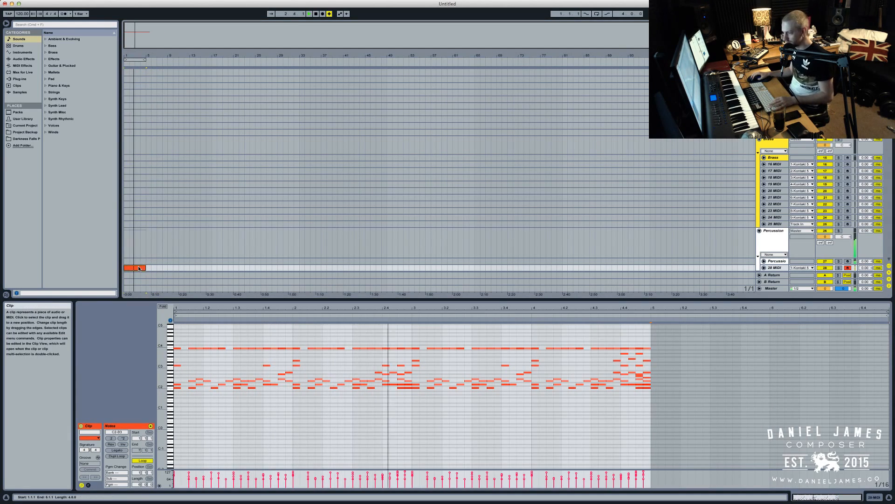
# Duplicate the four-bar clip into bars 5 to 8 and open the copy's notes
pyautogui.press('super+d')
pyautogui.keyDown('shift'); pyautogui.click(136, 267); pyautogui.keyUp('shift')
pyautogui.click(136, 267)
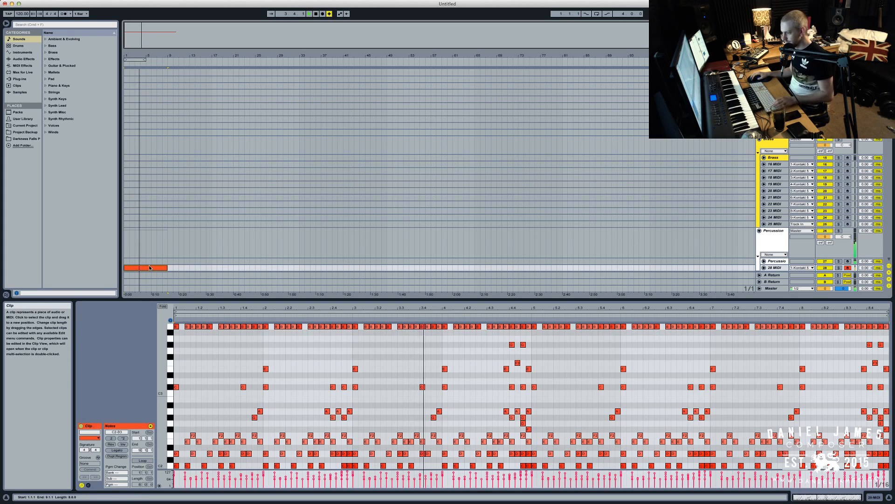
pyautogui.keyDown('shift'); pyautogui.click(149, 269); pyautogui.keyUp('shift')
pyautogui.click(149, 269)
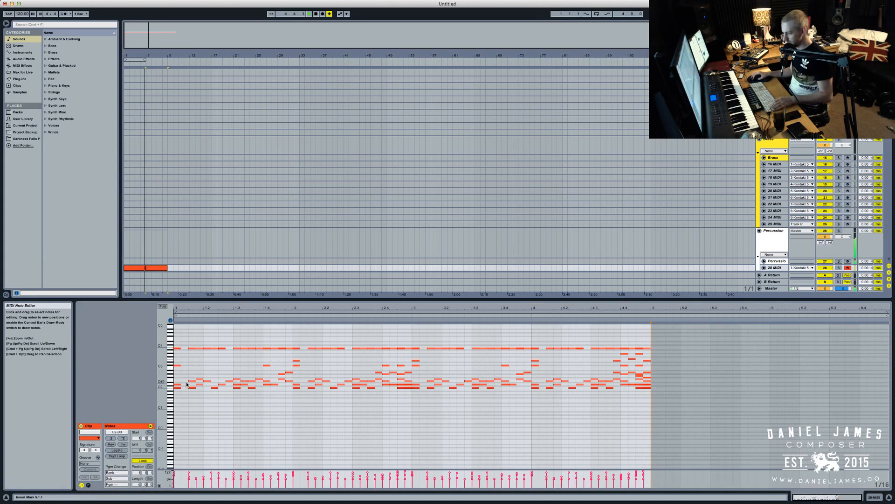
# Delete all notes above F#2 from the copied clip, leaving the low C2–F#2 pattern, and play it back
pyautogui.press('space')
pyautogui.click(270, 370)
pyautogui.press('space')
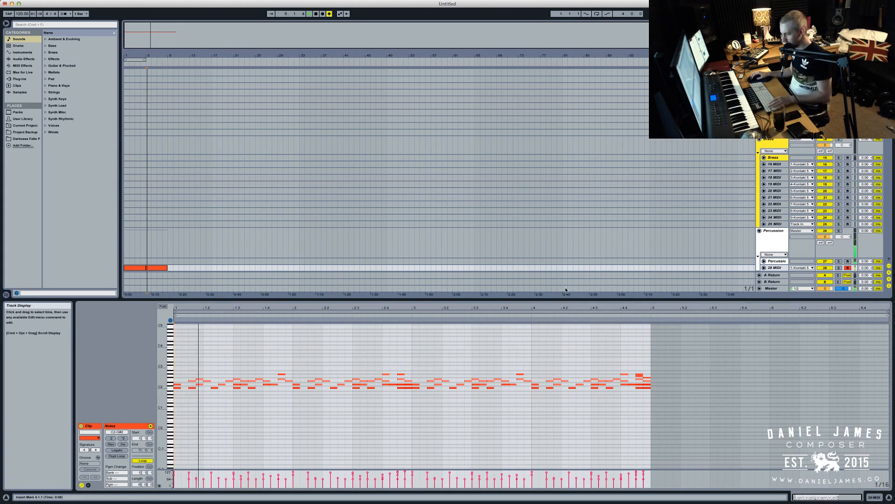
pyautogui.moveTo(273, 370); pyautogui.dragTo(711, 373)
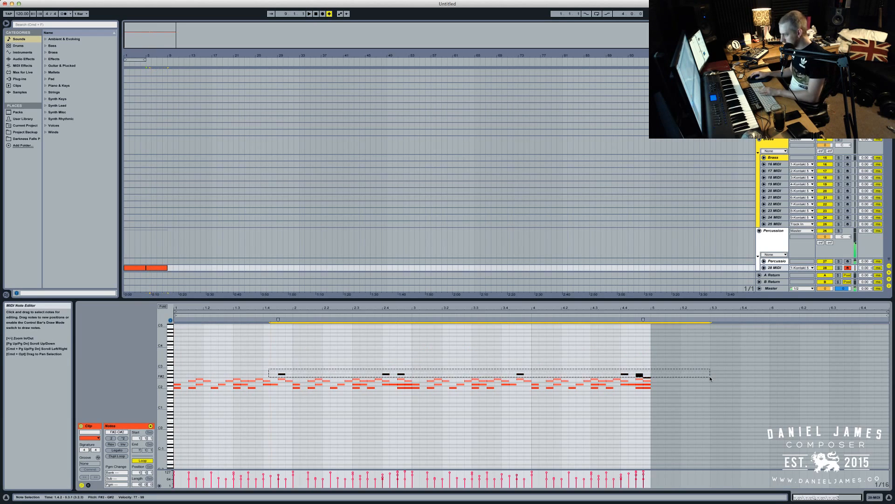
pyautogui.click(710, 379)
pyautogui.moveTo(603, 366); pyautogui.dragTo(254, 376)
pyautogui.press('Delete')
pyautogui.press('space')
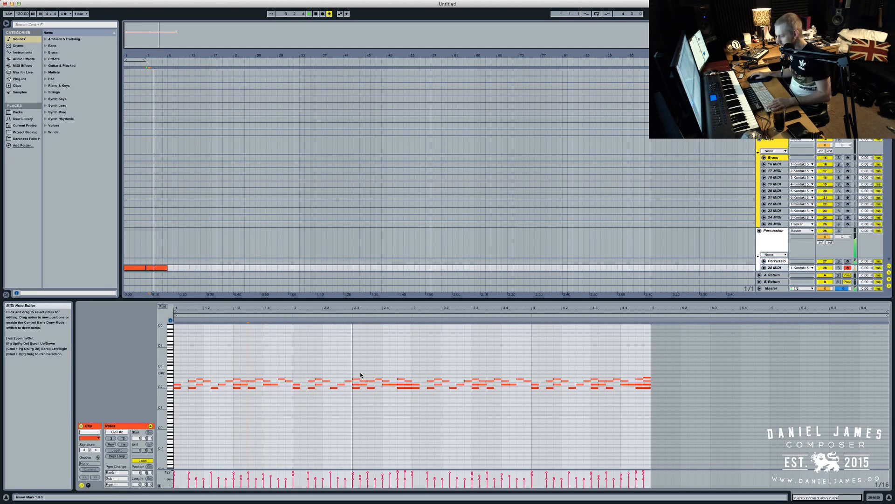
# Add a 1/16 phrase in bar 3 with B3 at 3.1.2, A#3 at 3.1.4 and C4 at 3.2.1, all at velocity 96
pyautogui.doubleClick(423, 352)
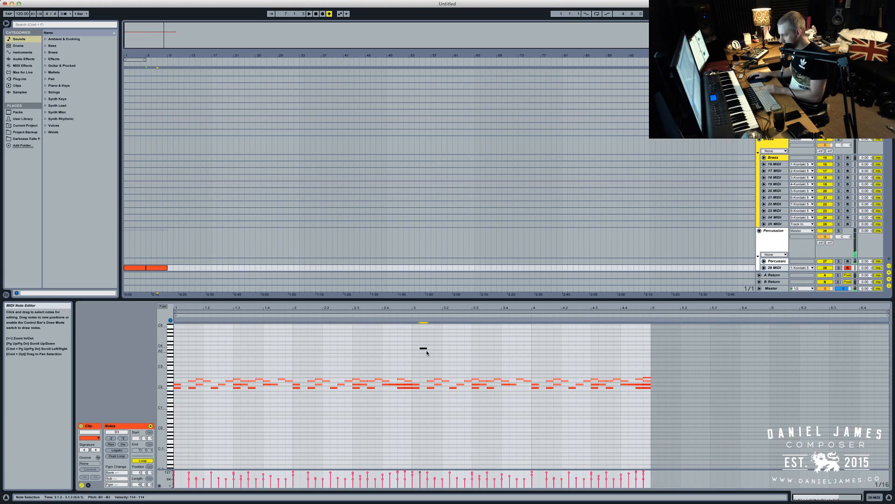
pyautogui.moveTo(423, 351); pyautogui.dragTo(423, 359)
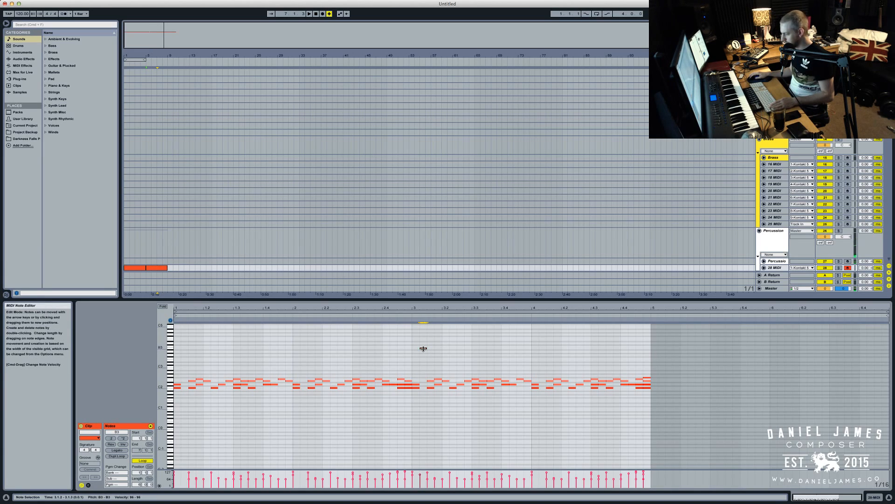
pyautogui.doubleClick(445, 347)
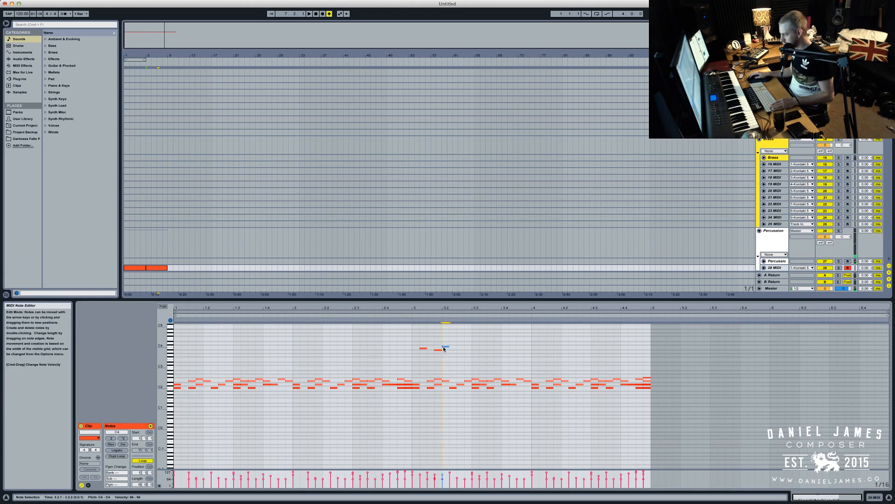
# Repeat the B3–A#3–C4 phrase every six sixteenths through the end of bar 4 and play it back
pyautogui.press('super+d')
pyautogui.press('super+d')
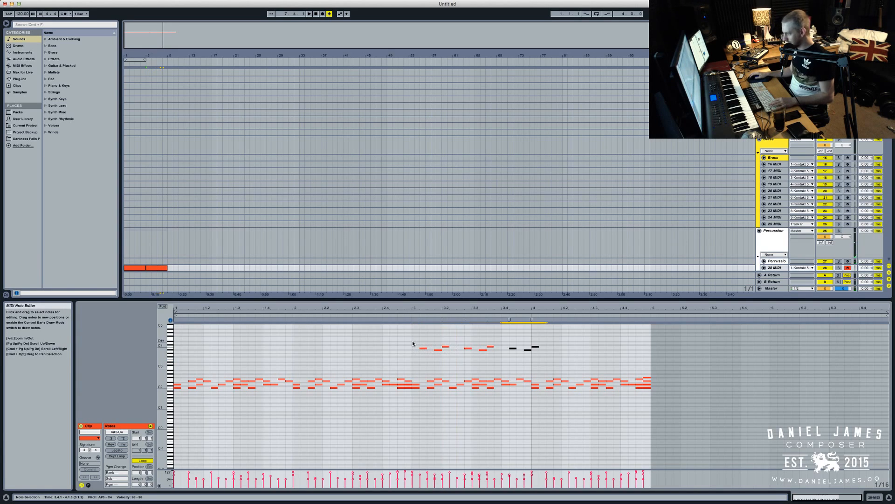
pyautogui.press('space')
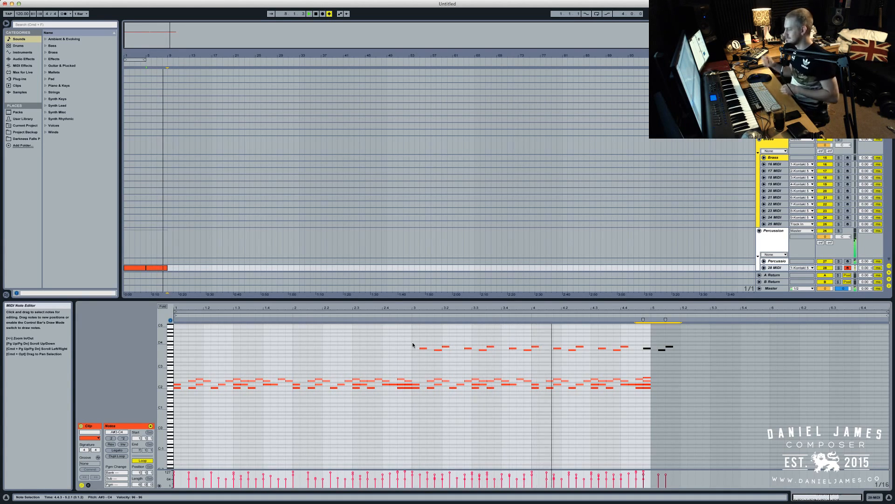
pyautogui.press('space')
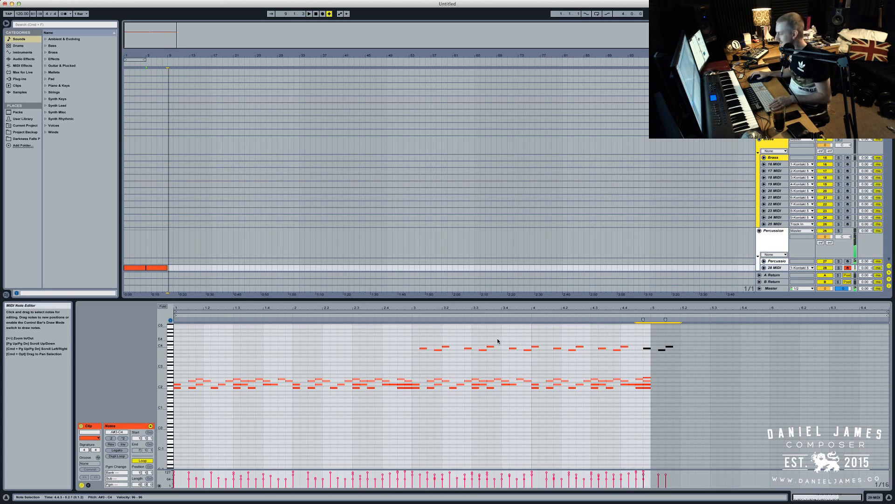
# Add a 1/16 phrase F3–E3–F3 starting at 3.1.1 and lower the notes' velocity
pyautogui.doubleClick(416, 360)
pyautogui.press('Up')
pyautogui.press('Up')
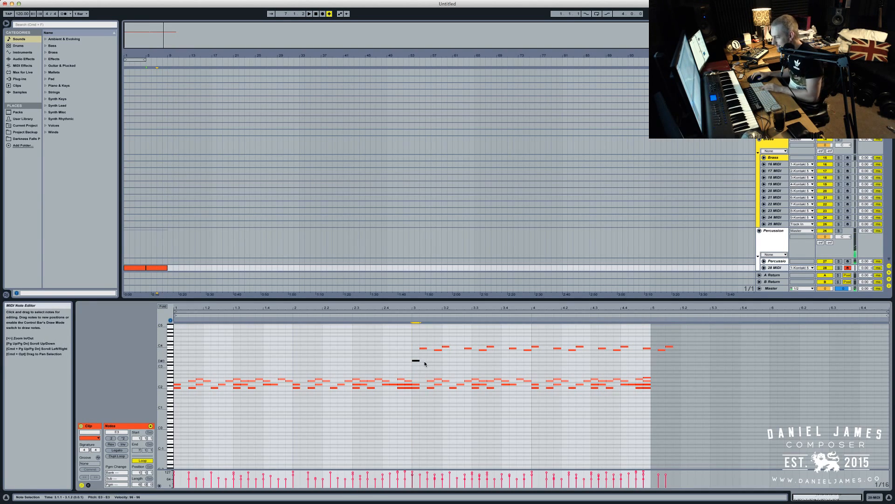
pyautogui.moveTo(416, 360); pyautogui.dragTo(416, 369)
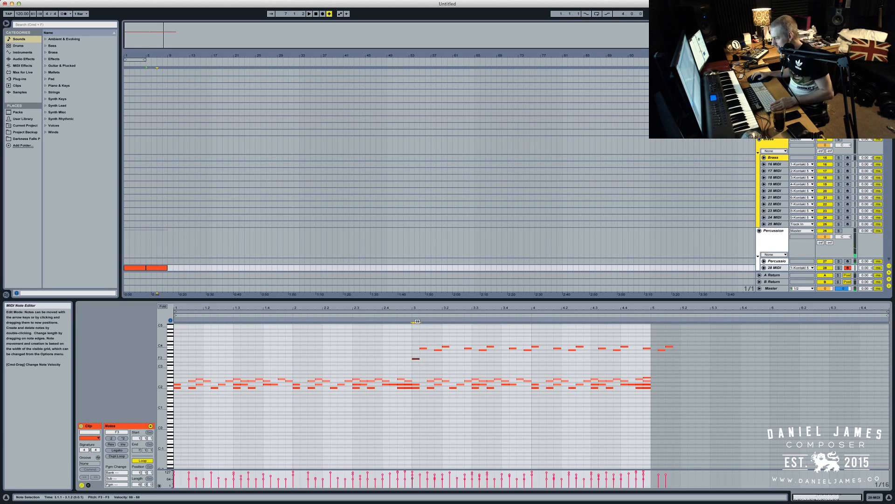
pyautogui.doubleClick(421, 360)
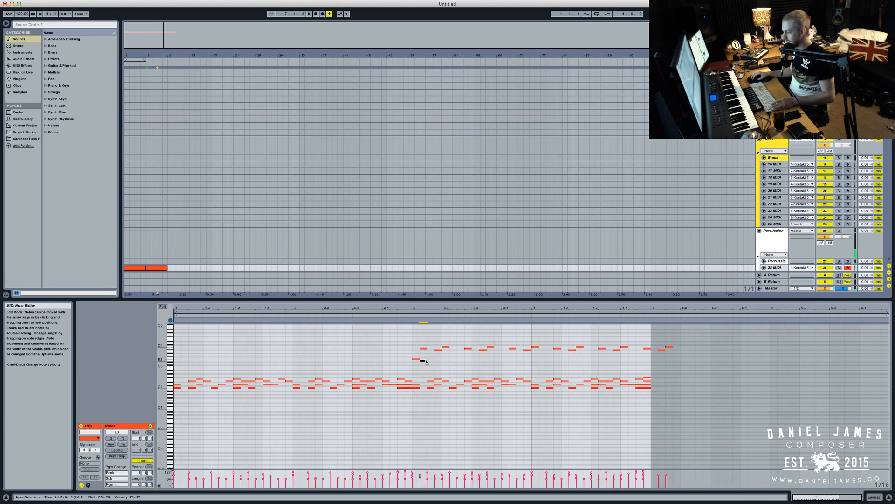
pyautogui.doubleClick(430, 359)
pyautogui.moveTo(410, 354); pyautogui.dragTo(435, 363)
# Try repeating the F3–E3–F3 phrase on every beat through bar 4, listen to it and delete the repeats
pyautogui.press('super+d')
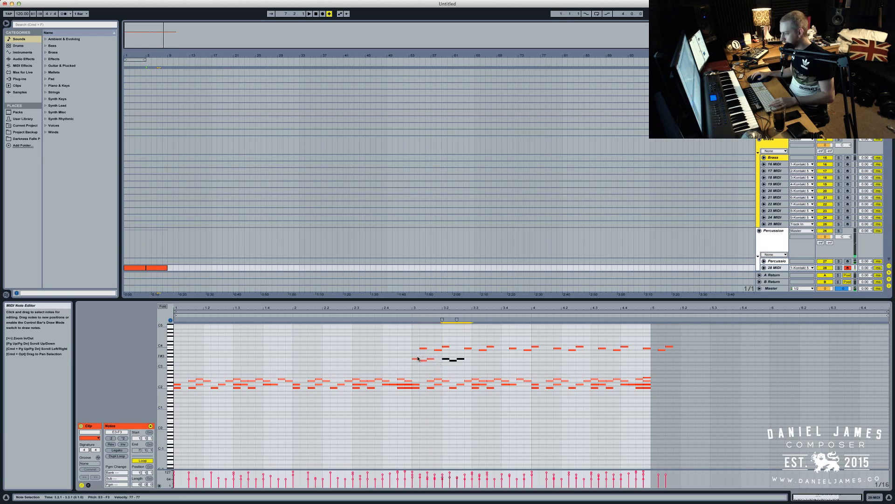
pyautogui.press('super+d')
pyautogui.press('super+d')
pyautogui.press('super+d')
pyautogui.press('super+d')
pyautogui.press('super+d')
pyautogui.press('super+d')
pyautogui.press('space')
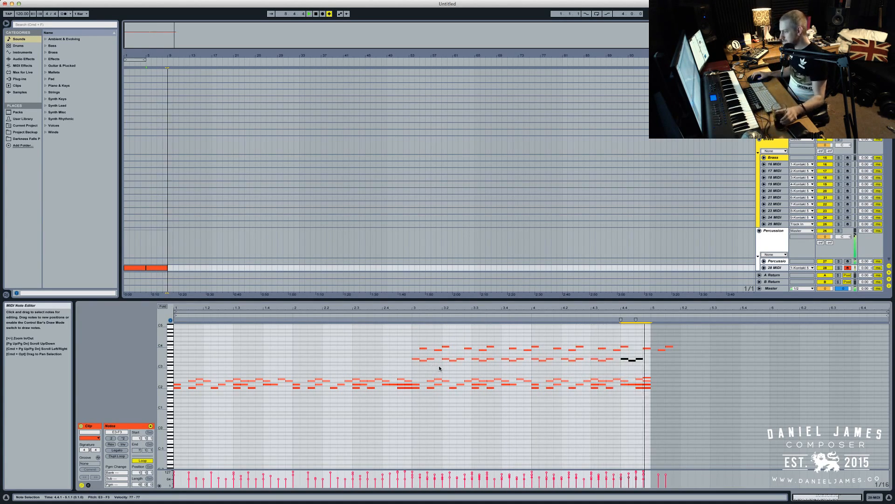
pyautogui.moveTo(441, 367); pyautogui.dragTo(675, 356)
pyautogui.press('Delete')
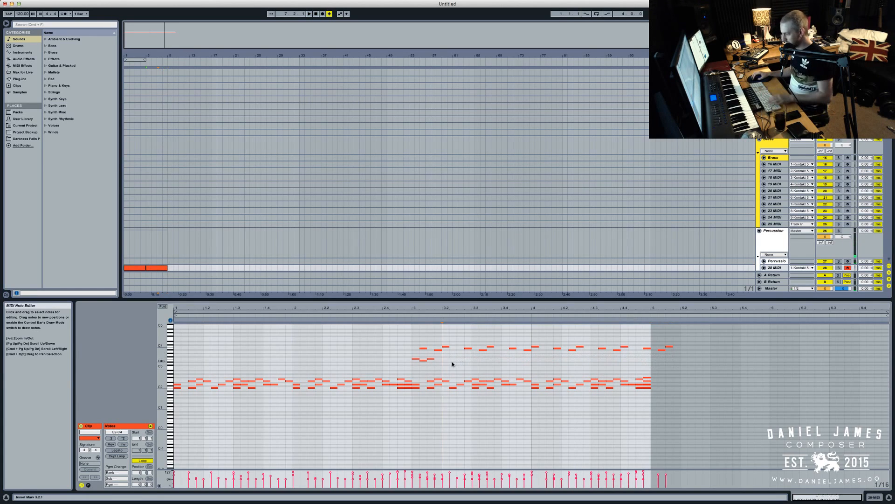
# Adjust the first F3's velocity, repeat the F3–E3–F3 phrase every six sixteenths through bar 4 and play it back
pyautogui.moveTo(456, 363); pyautogui.dragTo(432, 361)
pyautogui.click(415, 359)
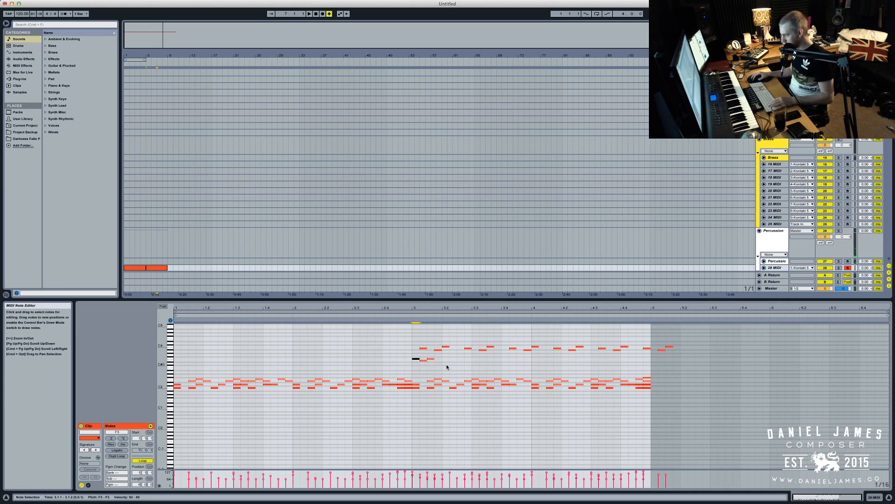
pyautogui.moveTo(455, 367); pyautogui.dragTo(413, 357)
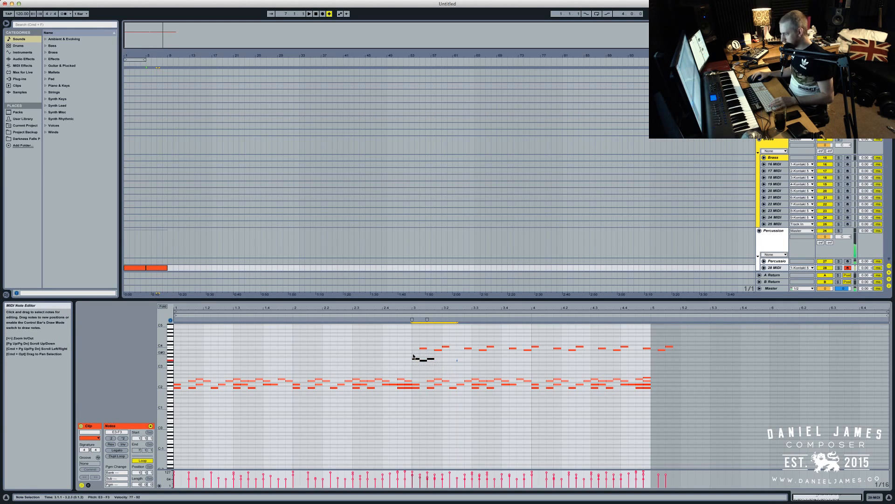
pyautogui.press('super+d')
pyautogui.press('super+d')
pyautogui.press('super+d')
pyautogui.press('super+d')
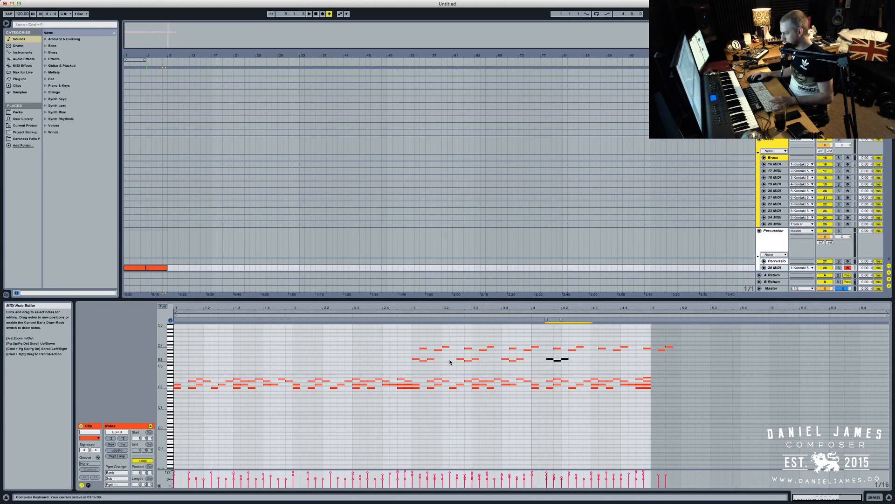
pyautogui.press('super+d')
pyautogui.click(402, 315)
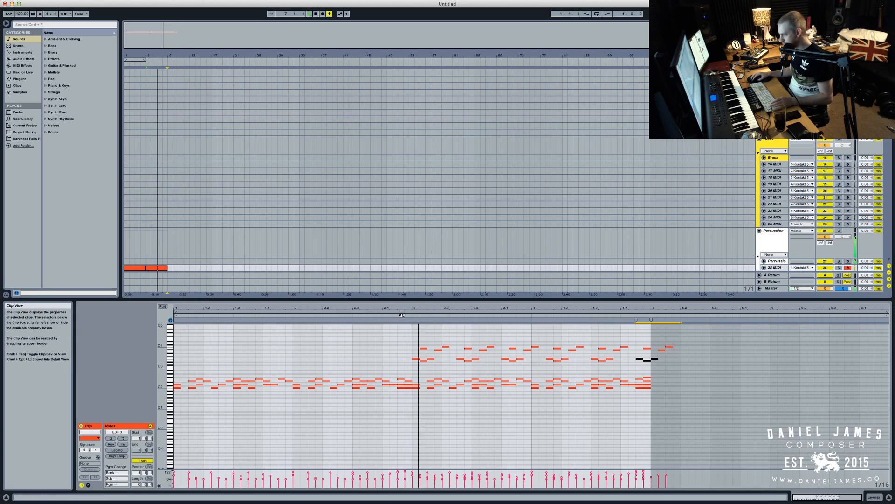
pyautogui.click(402, 315)
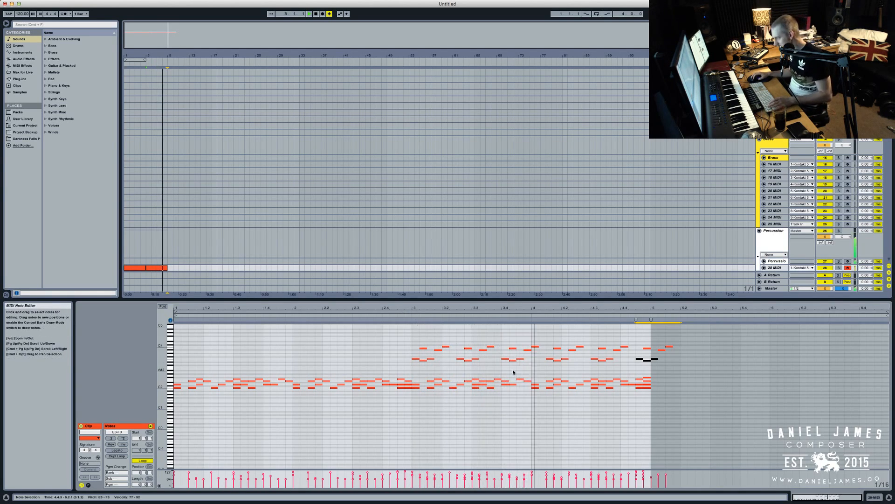
# Delete the F3–E3–F3 repeats from bar 4 onward and vary bar 3 with F3 notes at 3.3.2 and 3.3.4
pyautogui.click(539, 365)
pyautogui.moveTo(540, 364)
pyautogui.mouseDown()
pyautogui.moveTo(631, 362)
pyautogui.moveTo(539, 364)
pyautogui.mouseUp()
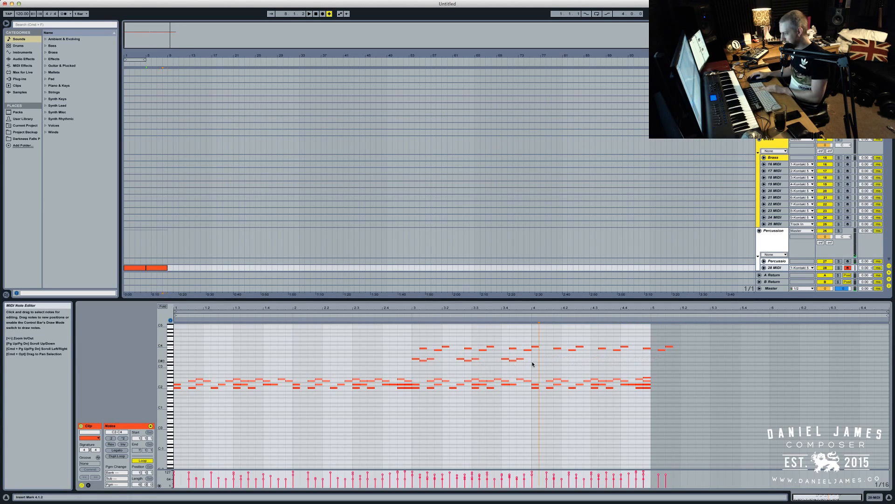
pyautogui.moveTo(474, 361); pyautogui.dragTo(497, 360)
pyautogui.press('space')
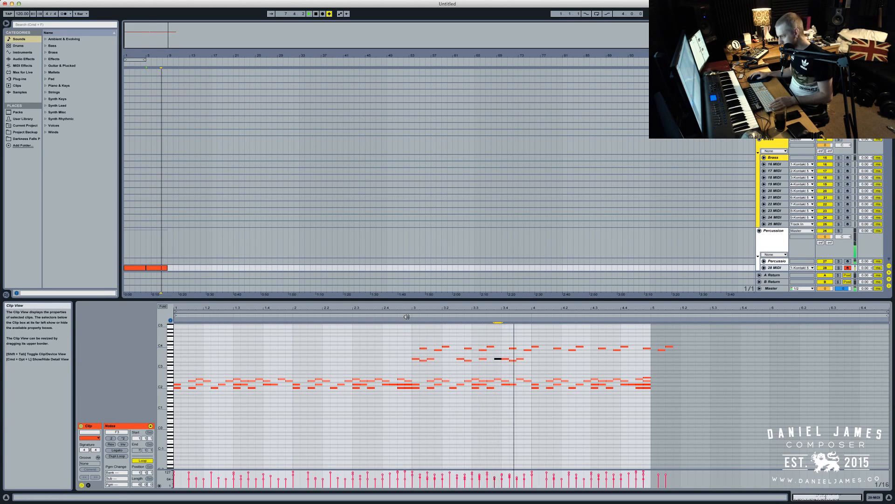
pyautogui.press('space')
# Duplicate the E3–F3 line of bar 3 into bar 4 and play it back
pyautogui.moveTo(533, 372); pyautogui.dragTo(417, 356)
pyautogui.press('super+d')
pyautogui.press('space')
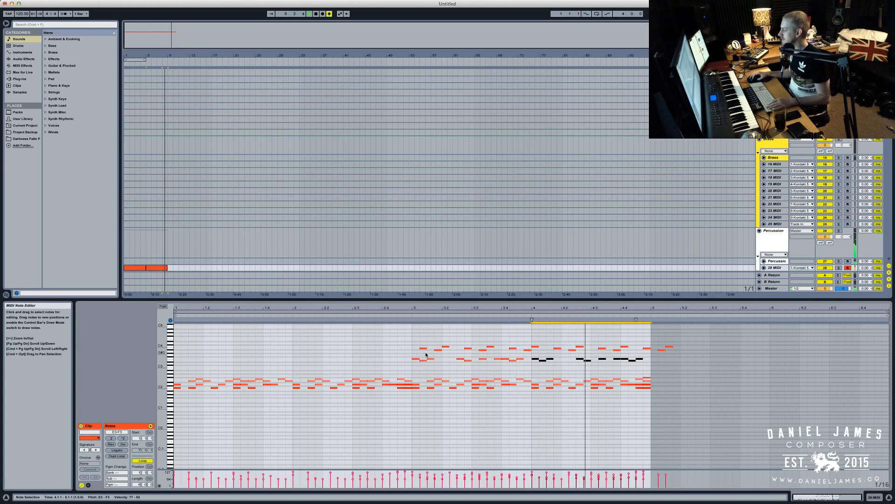
pyautogui.click(439, 349)
pyautogui.press('space')
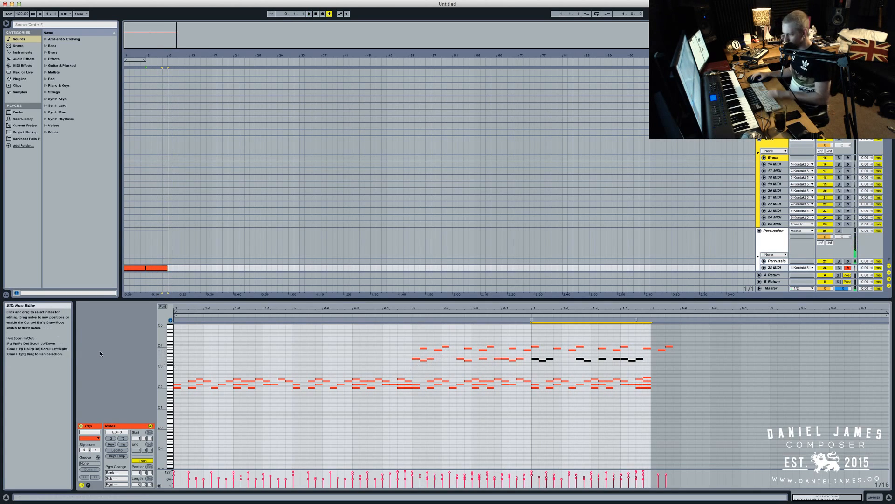
# Audition the sounds around F#2 and add 1/16 F#2 notes at 3.1.1 and 3.1.3 with velocity 116
pyautogui.click(160, 372)
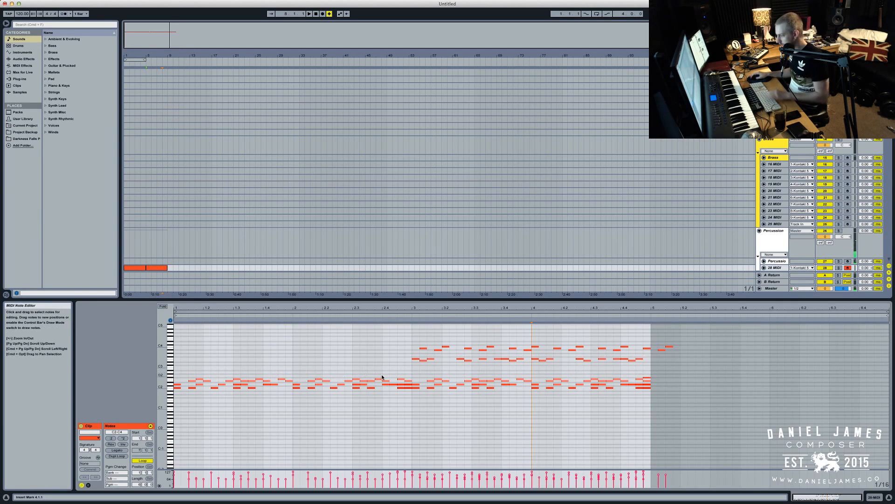
pyautogui.click(170, 379)
pyautogui.click(171, 380)
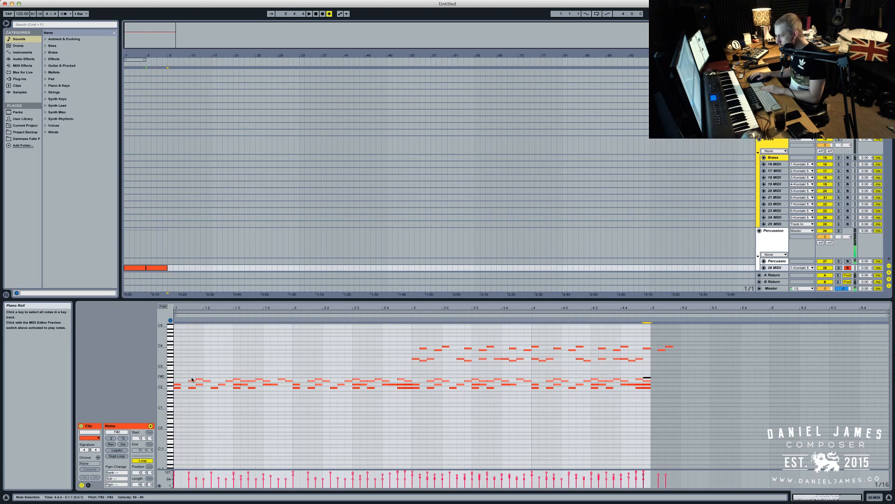
pyautogui.click(415, 379)
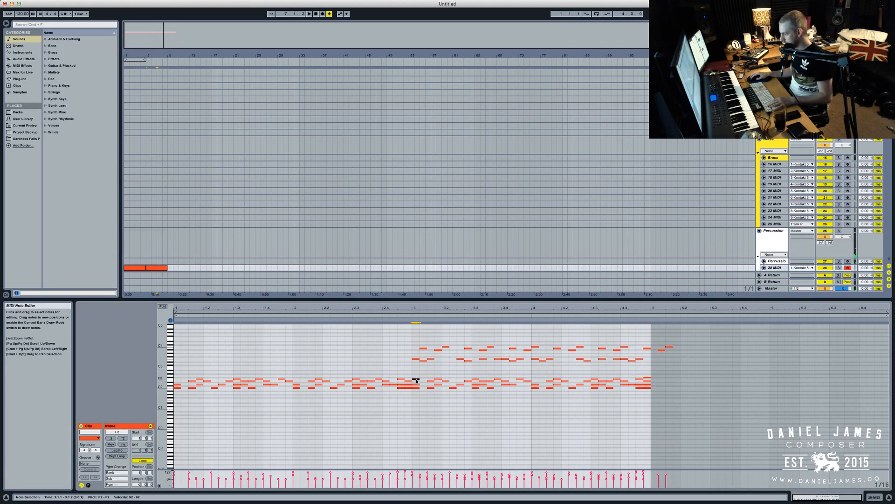
pyautogui.moveTo(417, 381)
pyautogui.mouseDown()
pyautogui.moveTo(429, 374)
pyautogui.moveTo(433, 383)
pyautogui.moveTo(416, 376)
pyautogui.mouseUp()
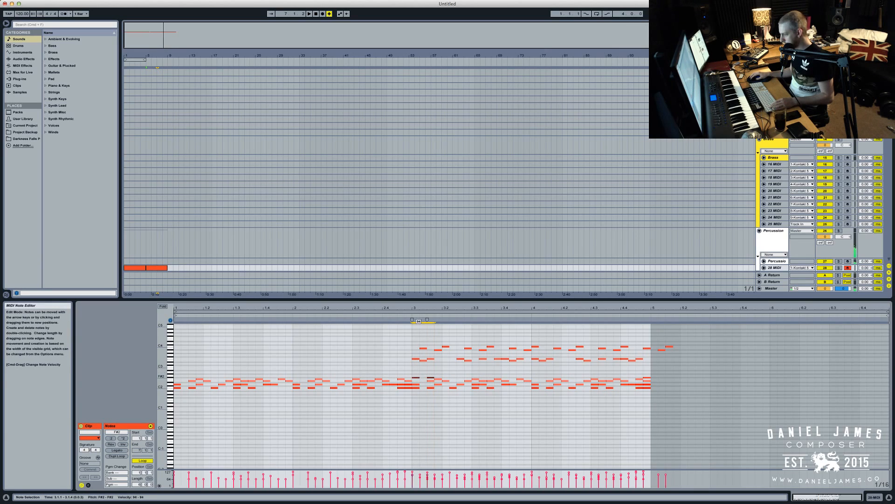
pyautogui.press('space')
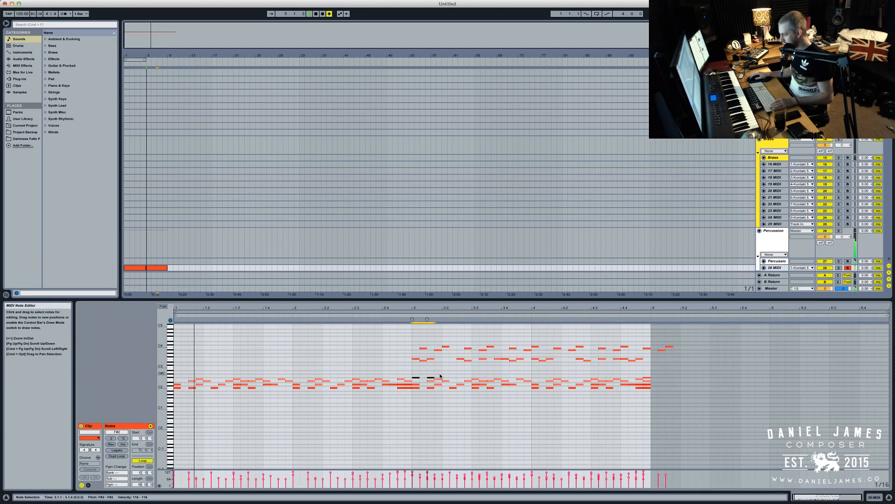
# Copy the F#2 pair to 3.2.3 and 3.3.1 and play back from bar 3 of the clip
pyautogui.press('Right')
pyautogui.press('Right')
pyautogui.press('Right')
pyautogui.press('Right')
pyautogui.press('Right')
pyautogui.press('Right')
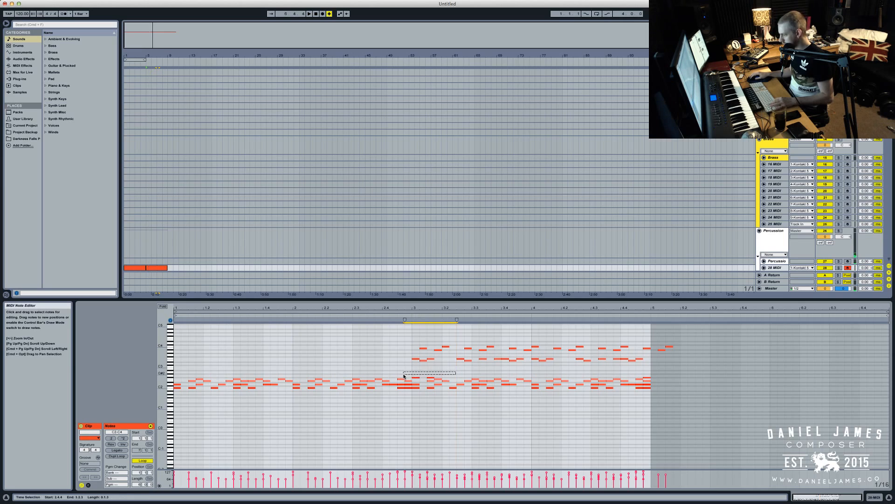
pyautogui.press('Left')
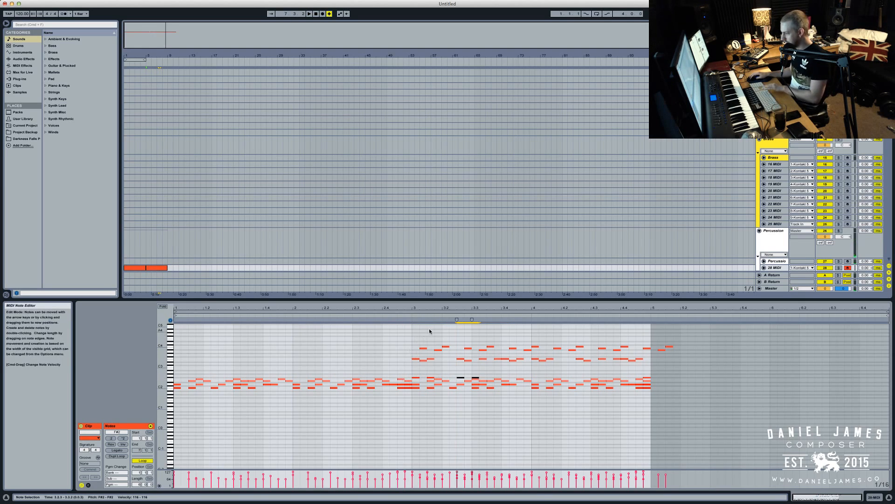
pyautogui.click(376, 314)
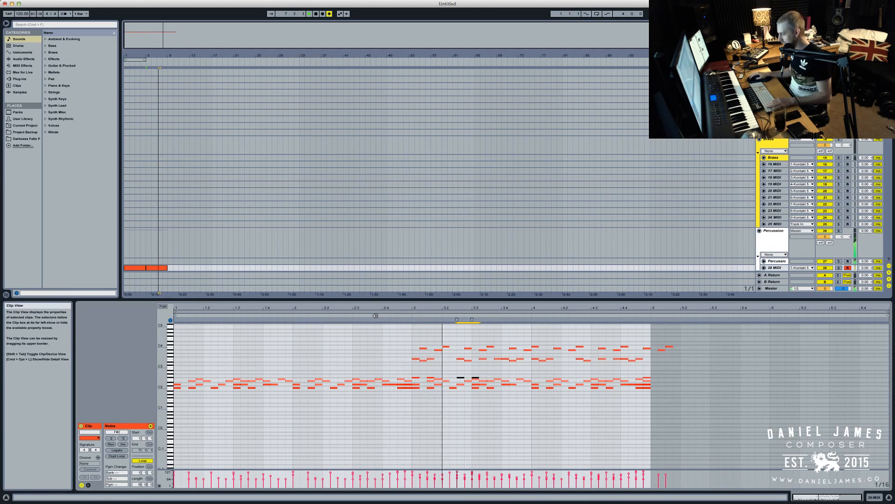
pyautogui.press('space')
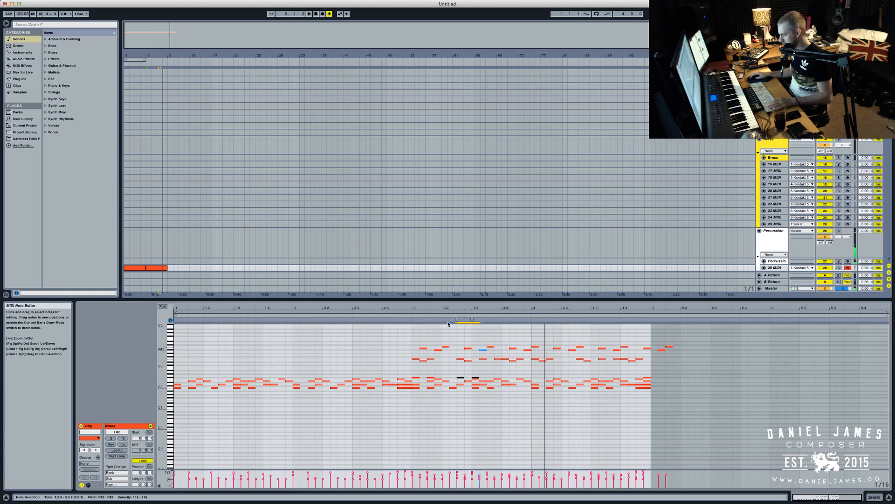
pyautogui.press('space')
pyautogui.click(398, 314)
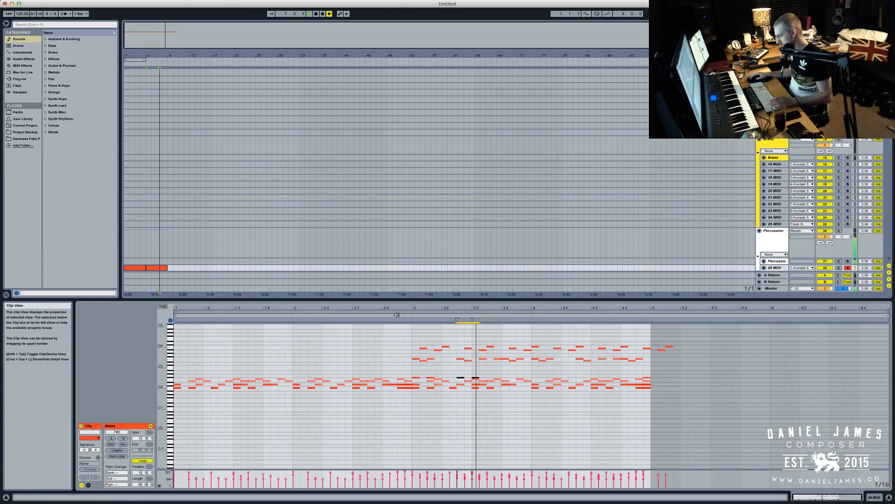
pyautogui.press('space')
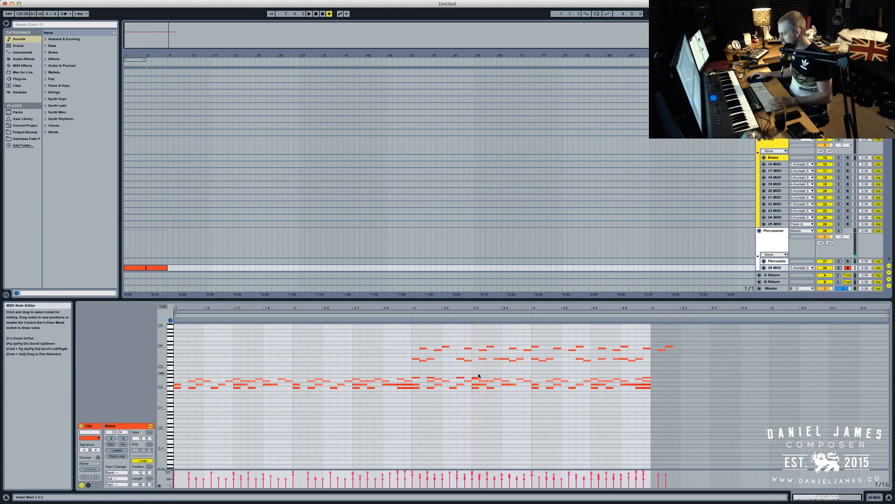
# Delete the F#2 notes added in bar 3 of the second clip
pyautogui.click(479, 373)
pyautogui.moveTo(481, 375); pyautogui.dragTo(415, 377)
pyautogui.press('Delete')
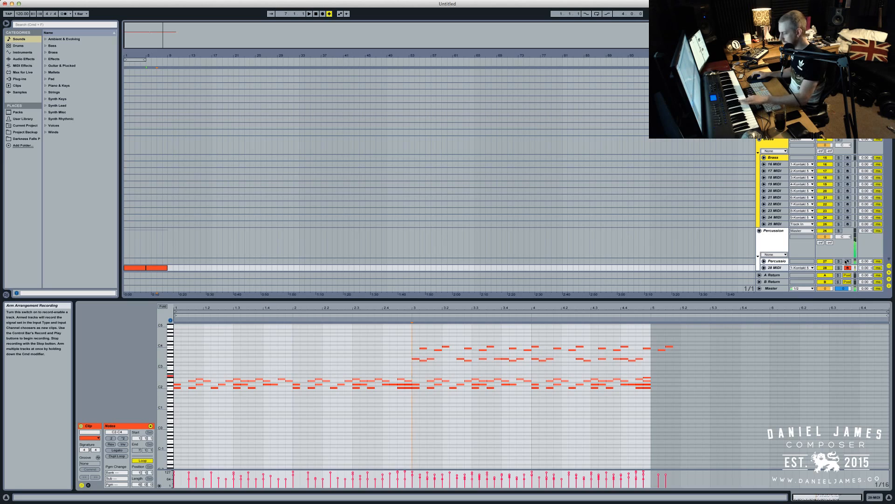
# Examine the drum positions and main page of Ensemble Metals in the Percussion track's Kontakt instance, and close its window
pyautogui.click(777, 261)
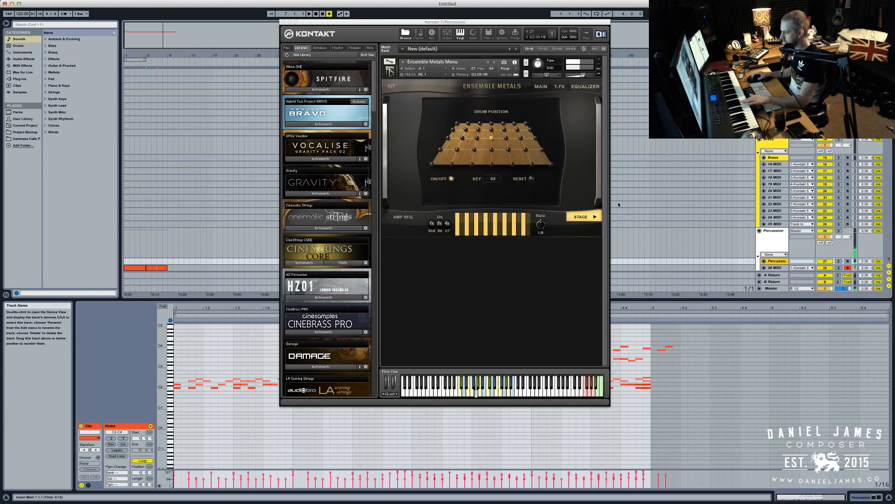
pyautogui.click(493, 134)
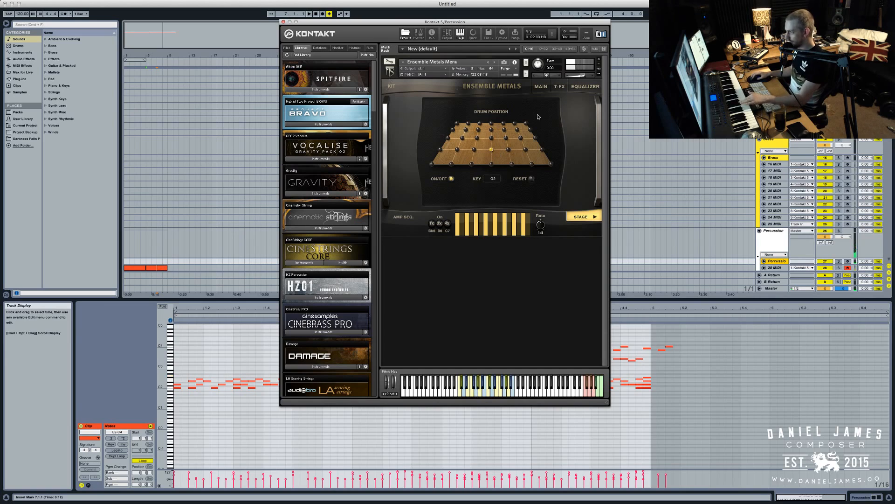
pyautogui.click(586, 215)
pyautogui.click(583, 219)
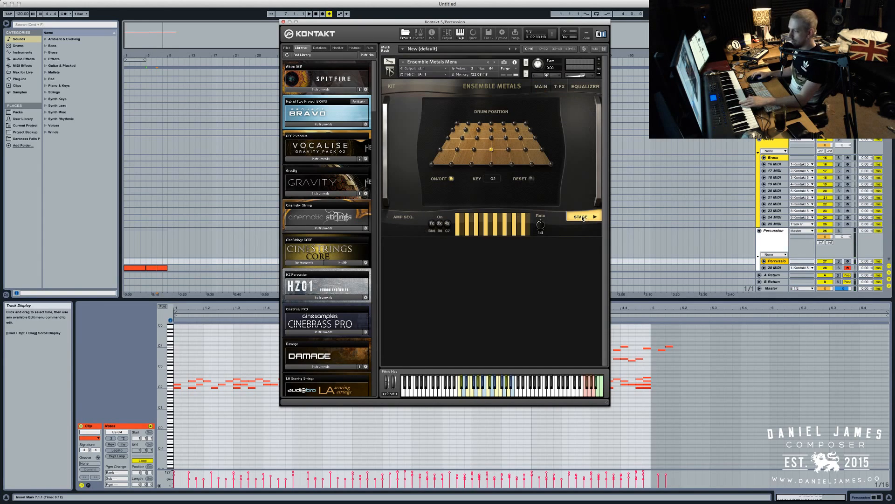
pyautogui.click(582, 219)
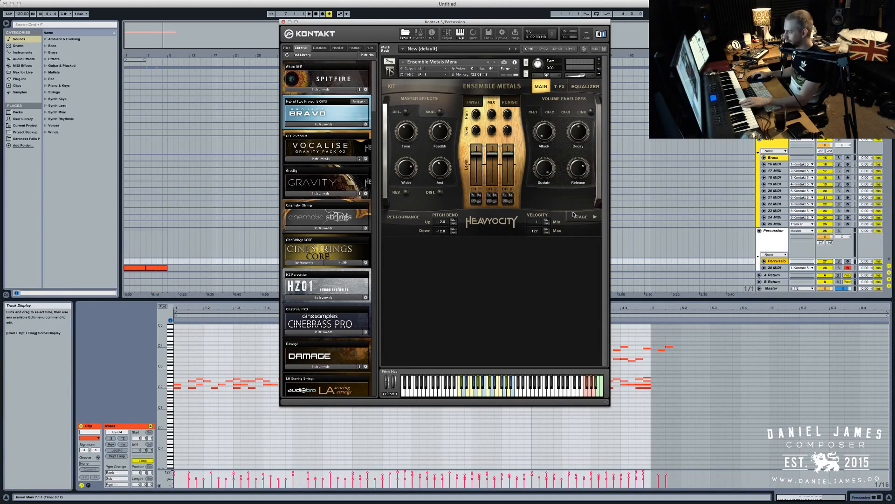
pyautogui.click(575, 215)
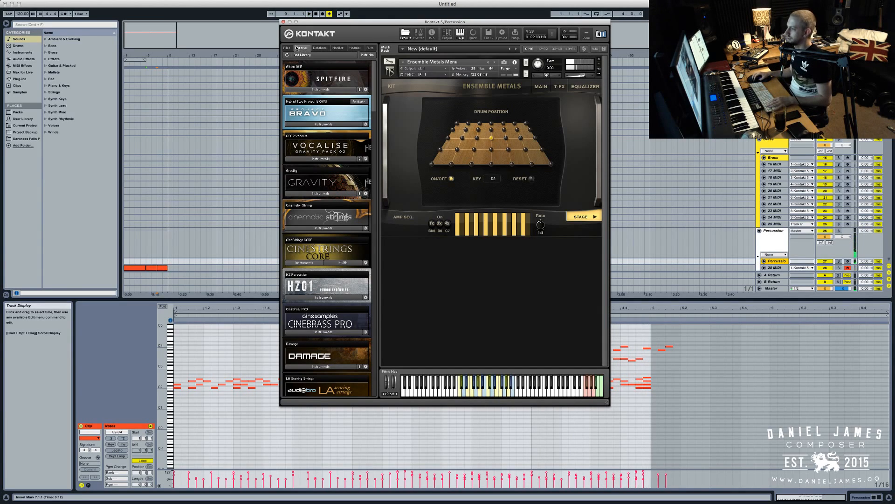
pyautogui.click(284, 22)
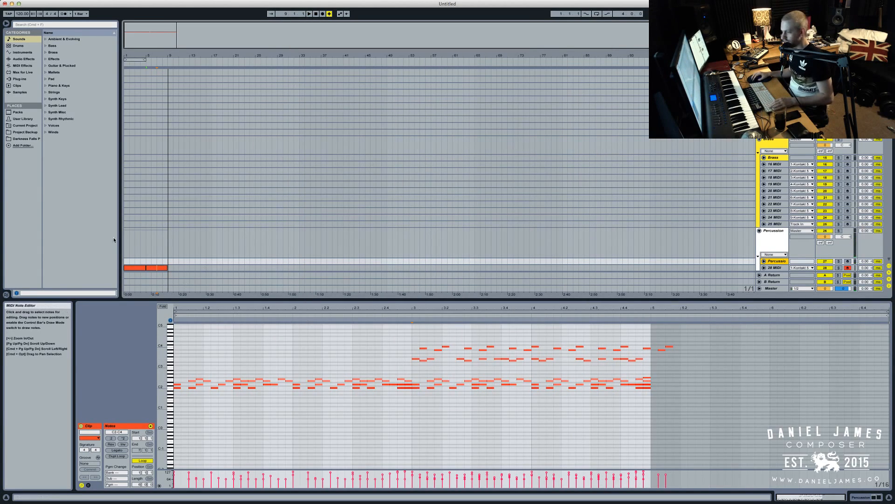
# Consolidate the two percussion clips on the 26 MIDI track into one clip and duplicate it directly behind
pyautogui.click(152, 268)
pyautogui.keyDown('shift'); pyautogui.click(139, 270); pyautogui.keyUp('shift')
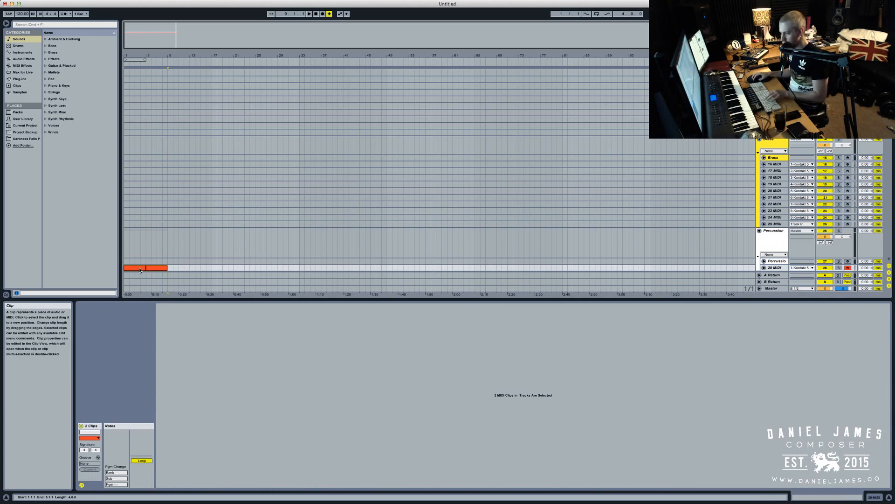
pyautogui.press('super+j')
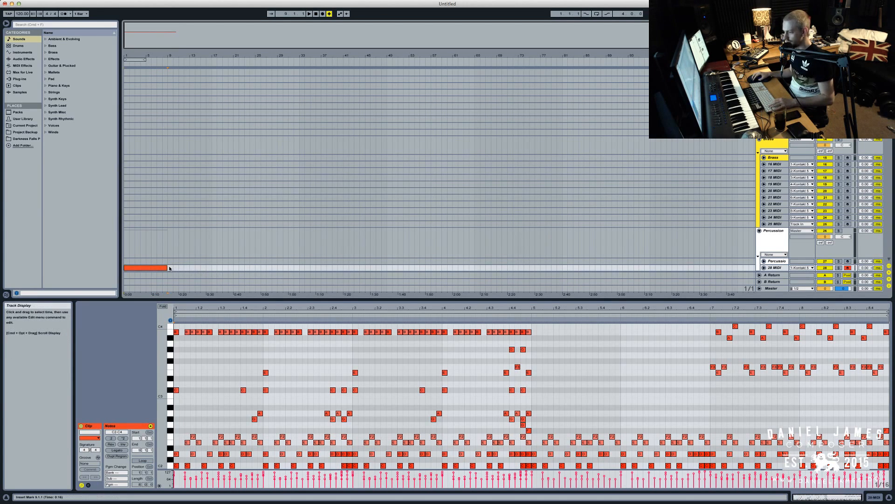
pyautogui.press('super+d')
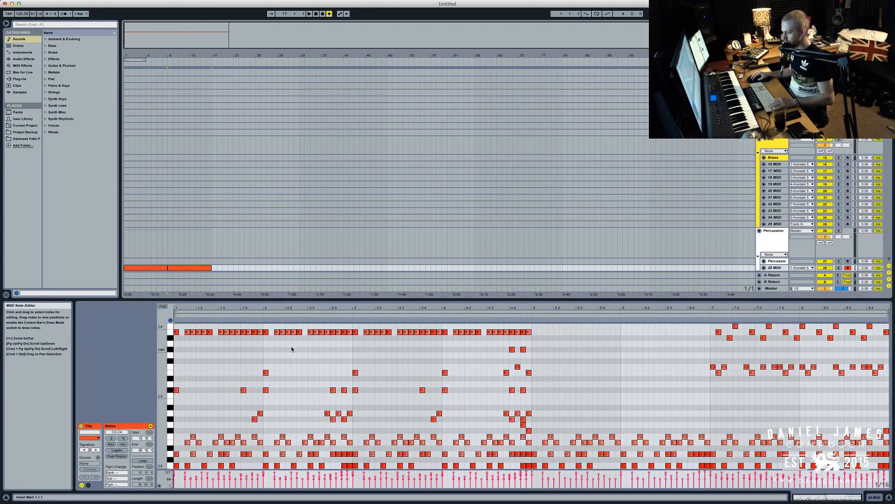
# Clear all notes from the duplicated eight-bar percussion clip
pyautogui.moveTo(681, 403); pyautogui.dragTo(888, 325)
pyautogui.press('Delete')
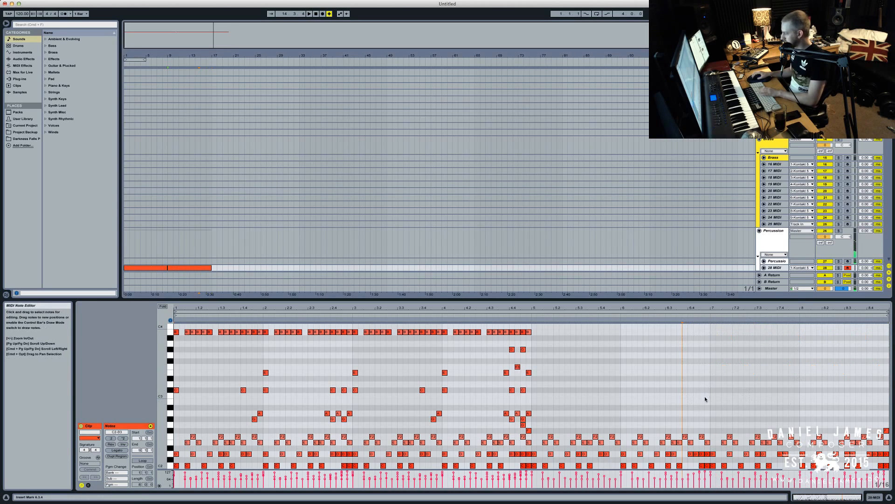
pyautogui.moveTo(541, 428); pyautogui.dragTo(889, 467)
pyautogui.press('Delete')
pyautogui.press('space')
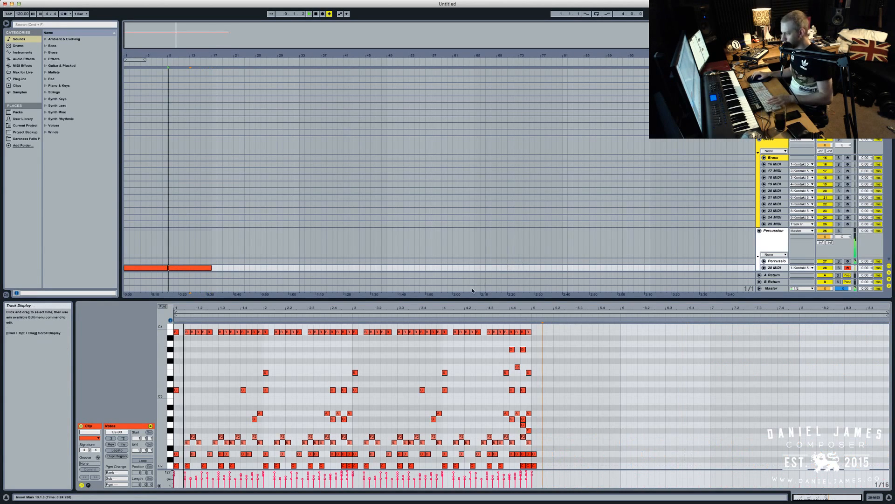
pyautogui.press('space')
pyautogui.moveTo(549, 468); pyautogui.dragTo(173, 462)
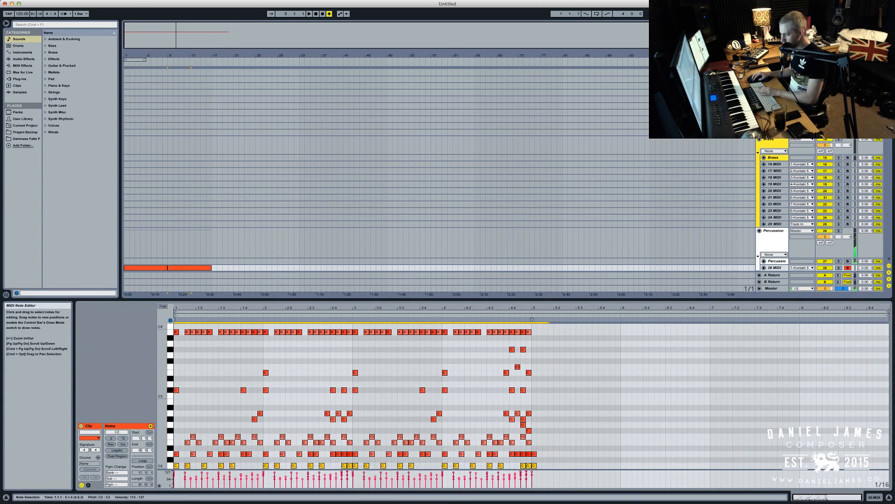
pyautogui.press('Delete')
pyautogui.moveTo(570, 461); pyautogui.dragTo(41, 164)
pyautogui.press('Delete')
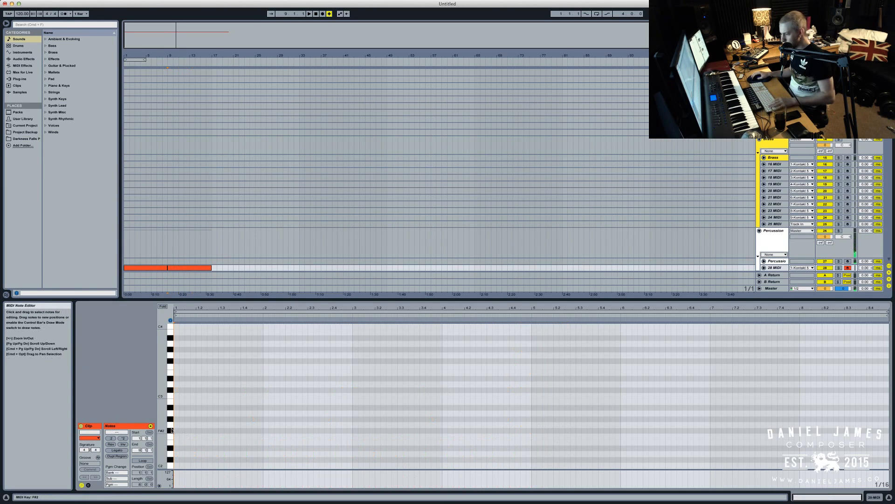
# Add stacked 1/16 C2 and D2 notes at 1.1.1, copy the pair to 1.1.3 and play it back
pyautogui.click(178, 437)
pyautogui.doubleClick(175, 444)
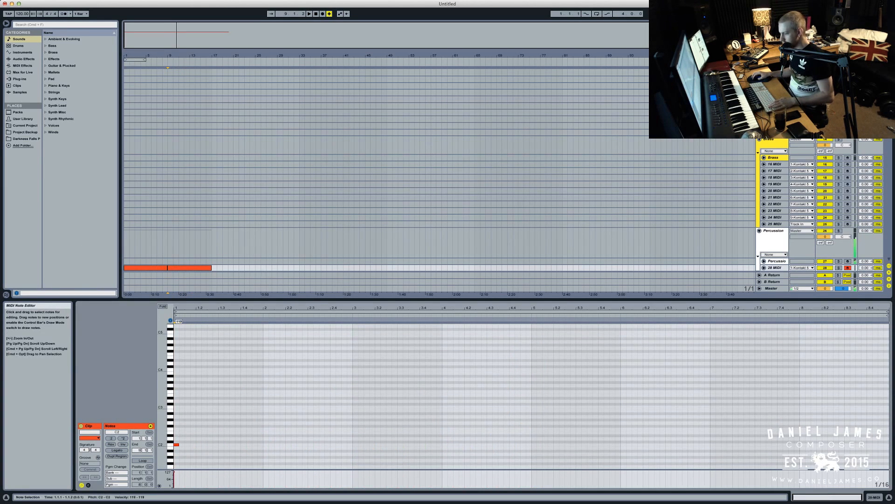
pyautogui.doubleClick(176, 439)
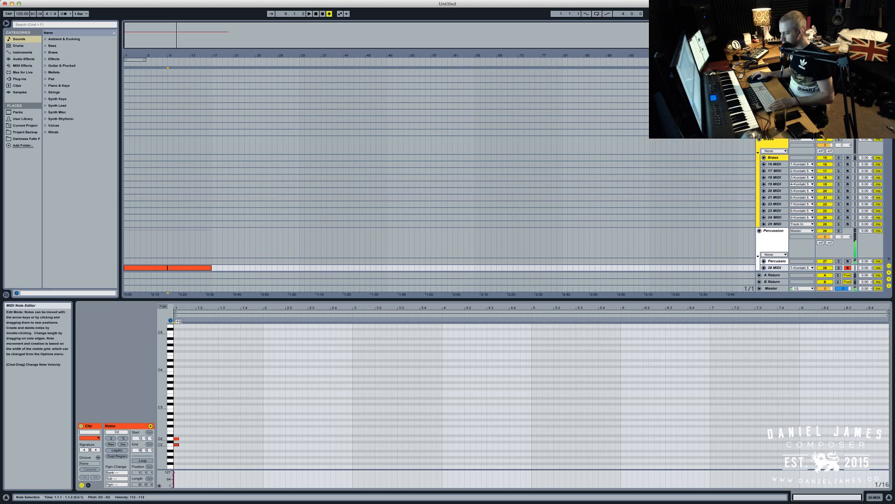
pyautogui.press('space')
pyautogui.press('space')
pyautogui.moveTo(184, 450); pyautogui.dragTo(157, 434)
pyautogui.press('super+d')
pyautogui.press('space')
pyautogui.press('space')
# Try a 1/16 figure of F#2 at 1.1.1, G2 at 1.1.2 and F#2 at 1.1.3
pyautogui.click(176, 429)
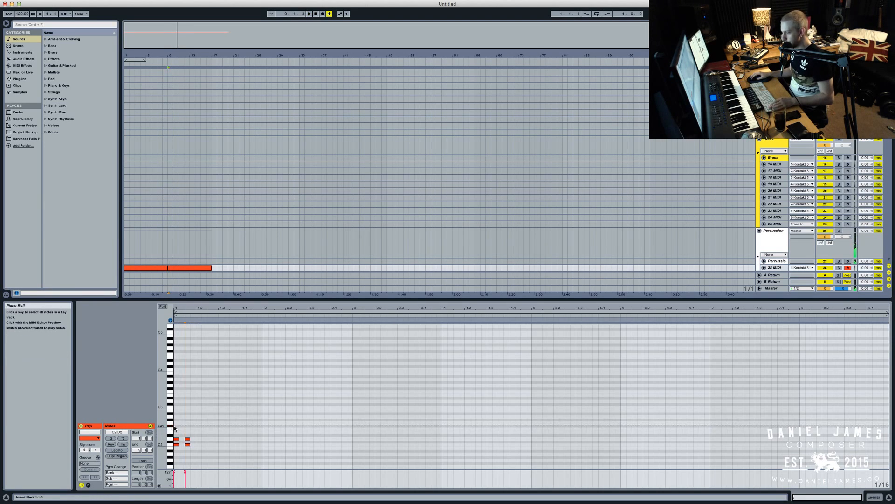
pyautogui.doubleClick(176, 427)
pyautogui.doubleClick(182, 423)
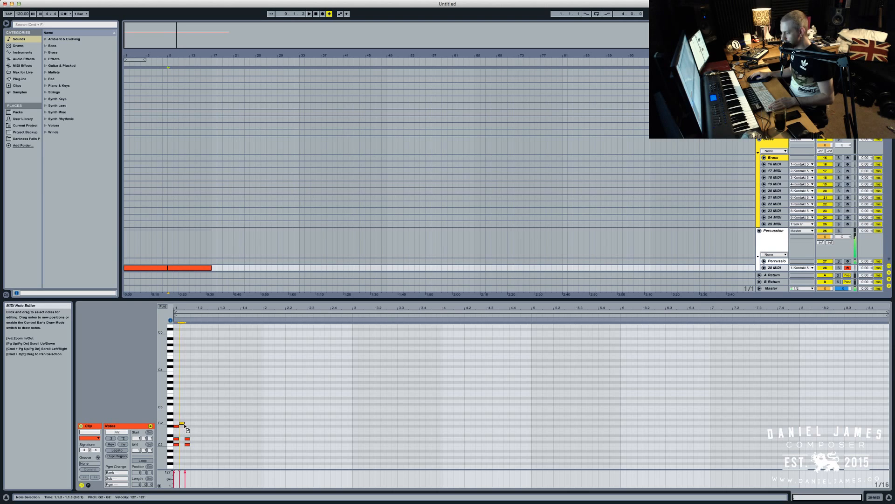
pyautogui.moveTo(189, 424); pyautogui.dragTo(183, 424)
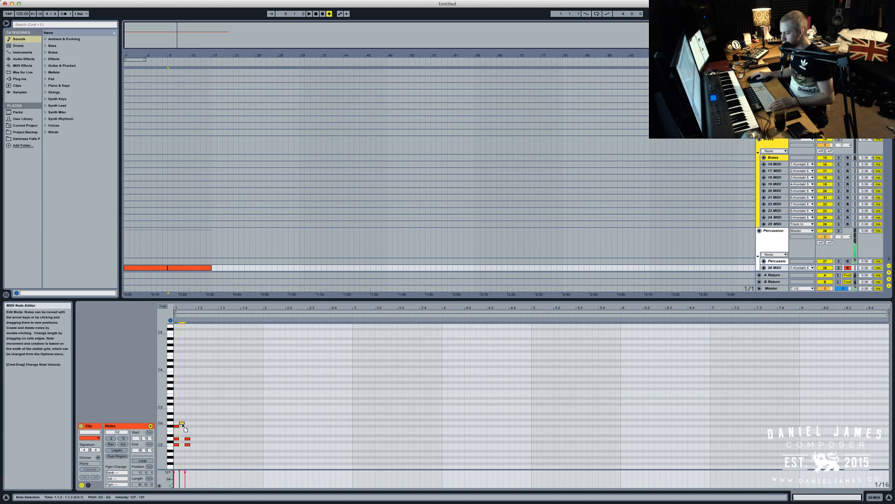
pyautogui.click(175, 426)
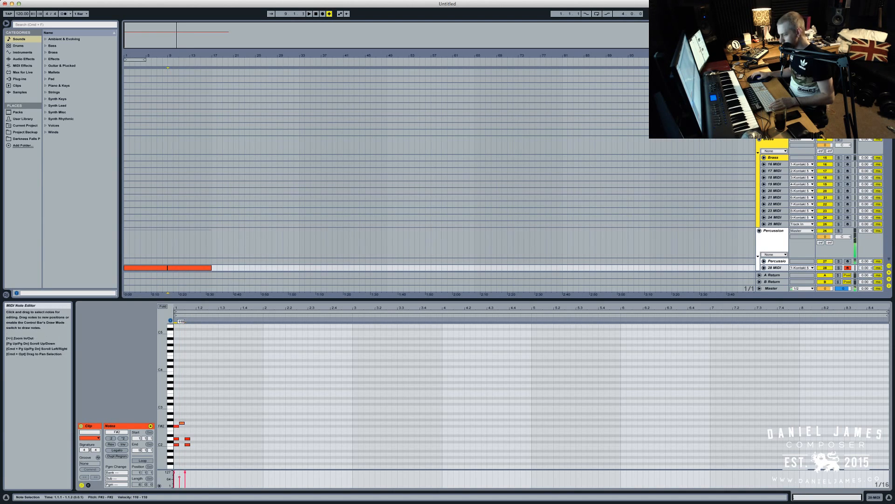
pyautogui.doubleClick(187, 426)
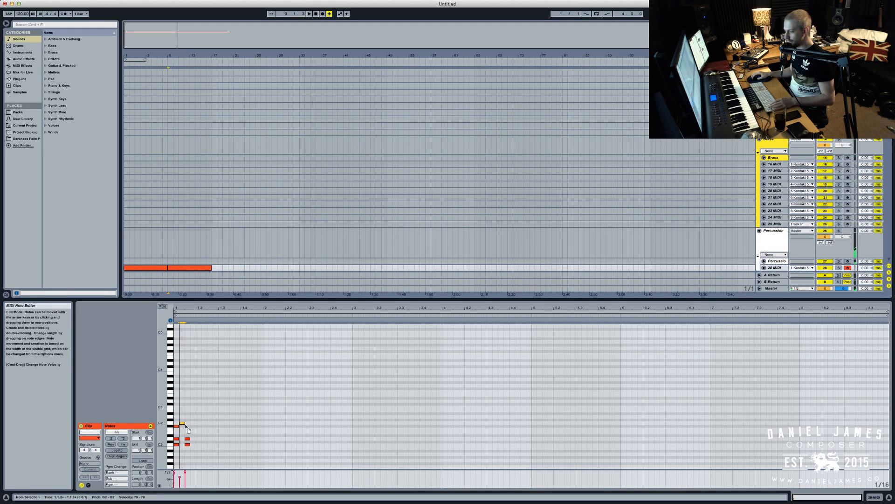
# Duplicate the F#2–G2–F#2 figure twice in a row and play it back
pyautogui.moveTo(189, 429); pyautogui.dragTo(176, 423)
pyautogui.press('super+d')
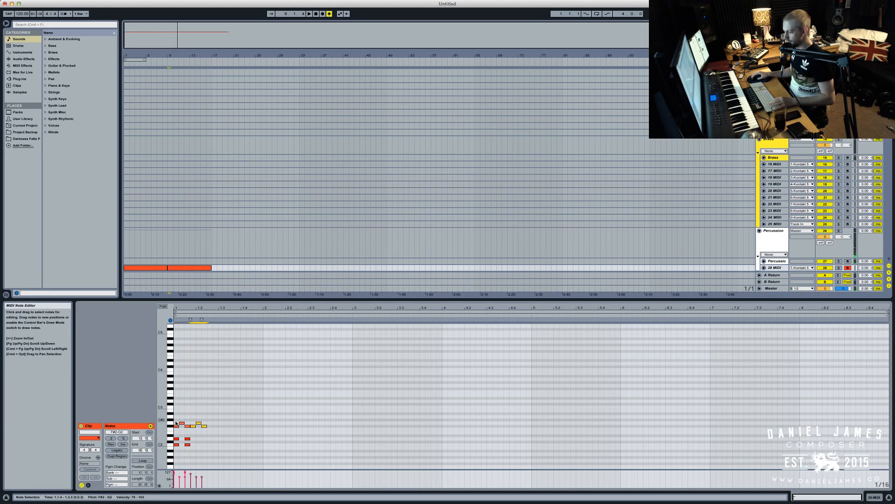
pyautogui.press('super+d')
pyautogui.press('space')
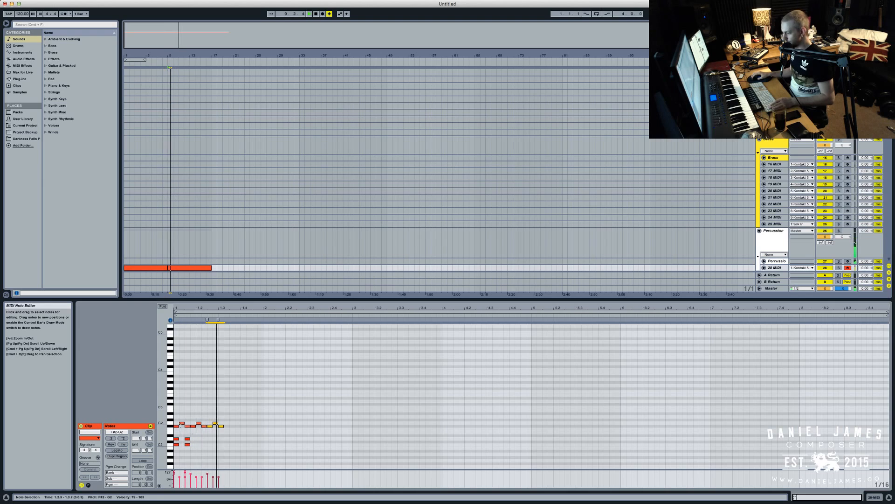
pyautogui.press('space')
pyautogui.press('space')
# Delete all F#2 and G2 notes, keeping the C2 and D2 pairs
pyautogui.moveTo(245, 442); pyautogui.dragTo(137, 410)
pyautogui.moveTo(226, 434); pyautogui.dragTo(178, 424)
pyautogui.press('Delete')
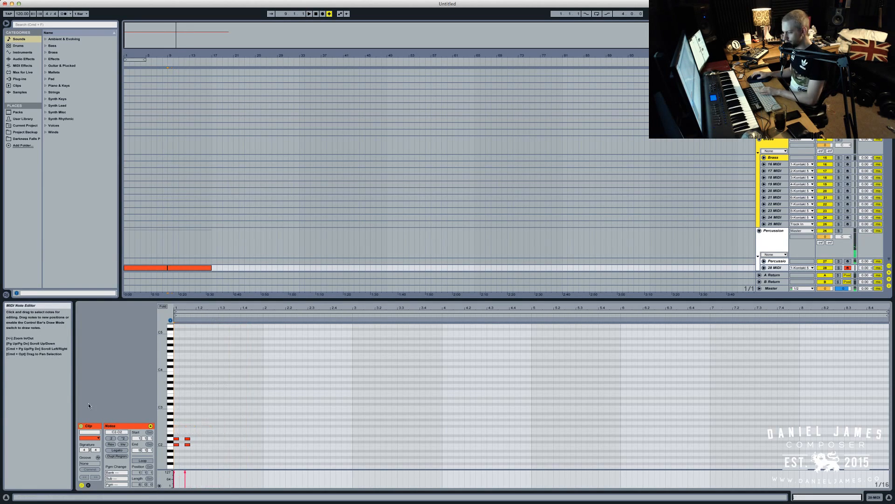
# Add alternating 1/16 notes G2, F#2, G2, F#2 on 1.1.1 through 1.1.4
pyautogui.doubleClick(177, 424)
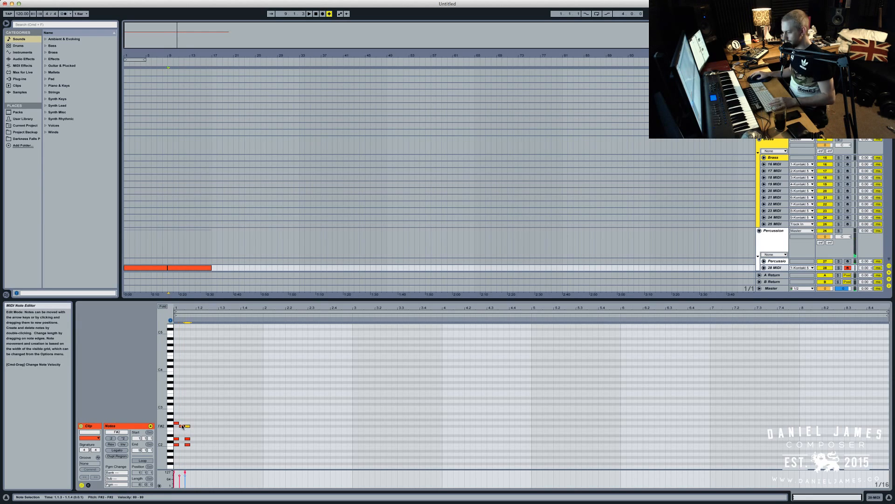
pyautogui.press('Up')
pyautogui.moveTo(192, 431); pyautogui.dragTo(159, 414)
pyautogui.press('super+d')
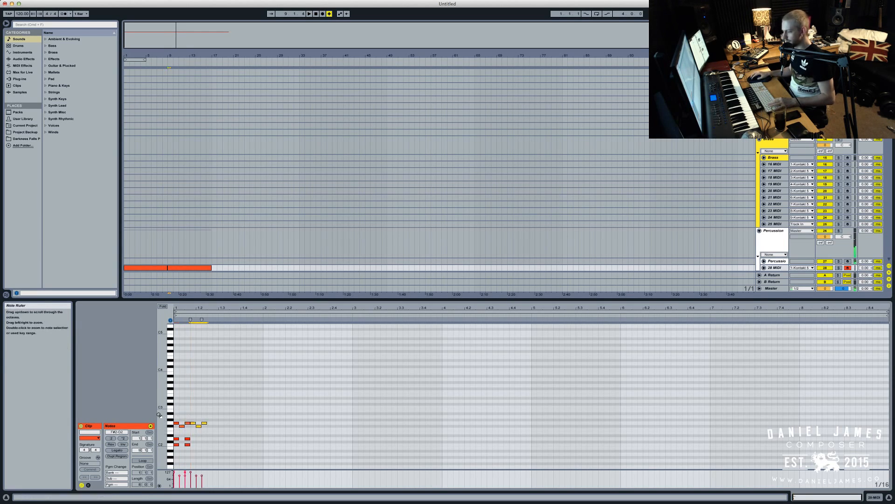
pyautogui.press('super+z')
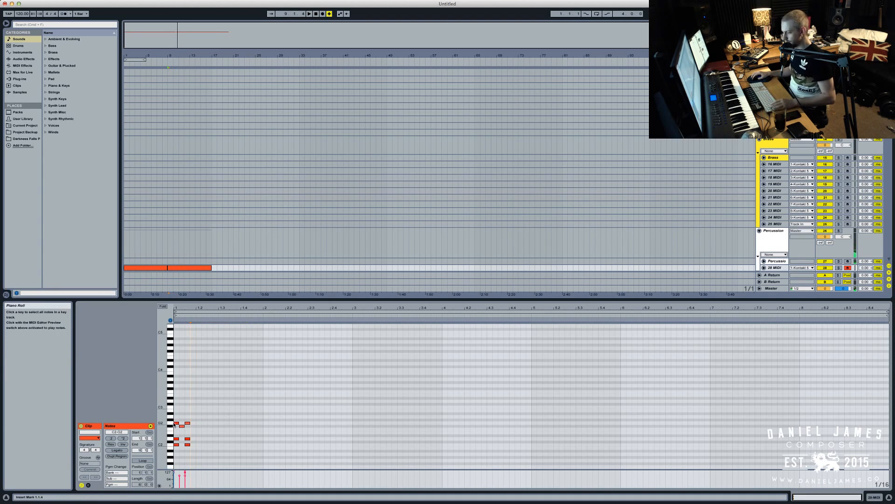
pyautogui.click(187, 423)
pyautogui.doubleClick(193, 426)
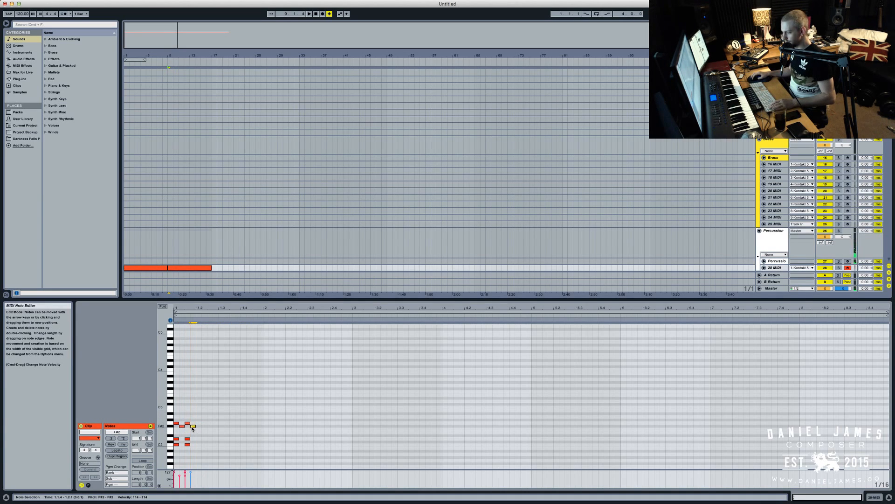
# Copy the F#2 and G2 notes from 1.1.2–1.1.3 and arrange the copies as G2 at 1.2.1 and F#2 at 1.2.2
pyautogui.click(187, 424)
pyautogui.keyDown('shift'); pyautogui.click(183, 426); pyautogui.keyUp('shift')
pyautogui.click(198, 425)
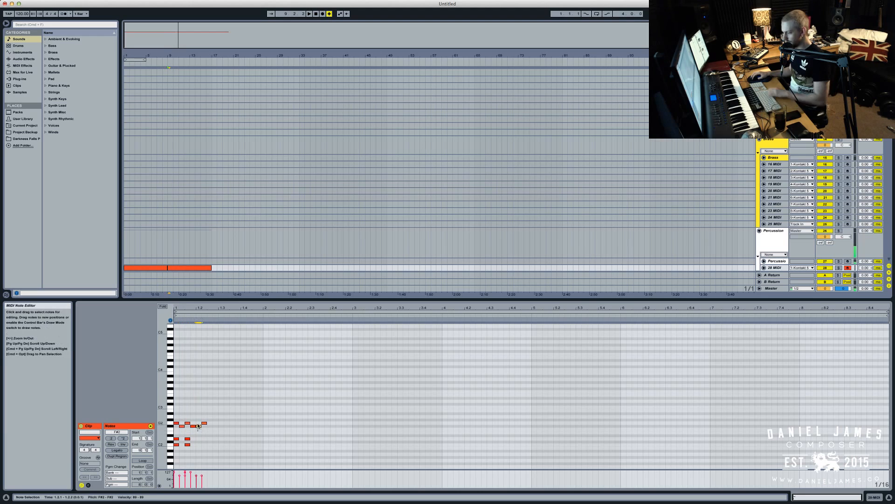
pyautogui.press('Right')
pyautogui.press('Down')
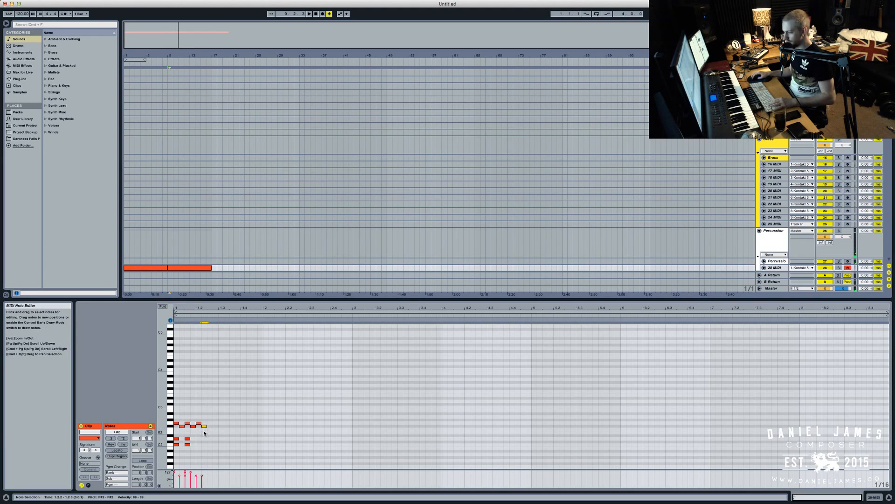
# Duplicate the alternating G2–F#2 line to the end of bar 1 and play it back
pyautogui.moveTo(205, 432); pyautogui.dragTo(154, 407)
pyautogui.press('super+d')
pyautogui.press('space')
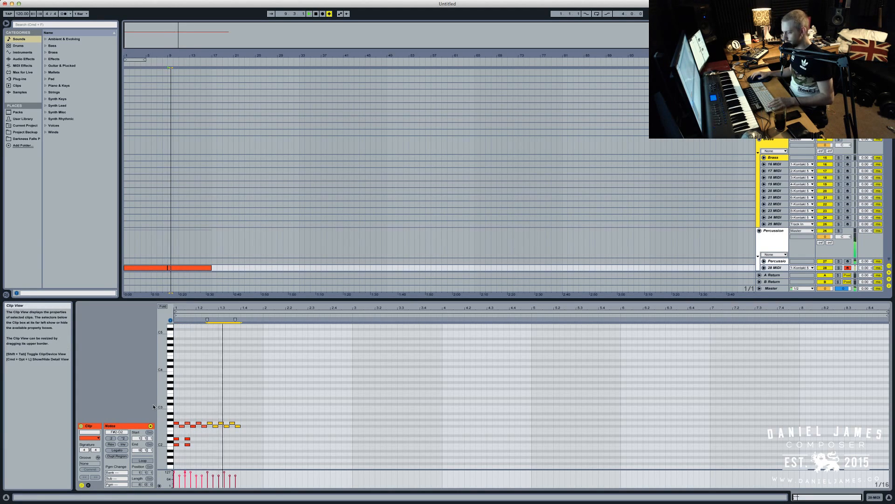
pyautogui.click(233, 426)
pyautogui.press('space')
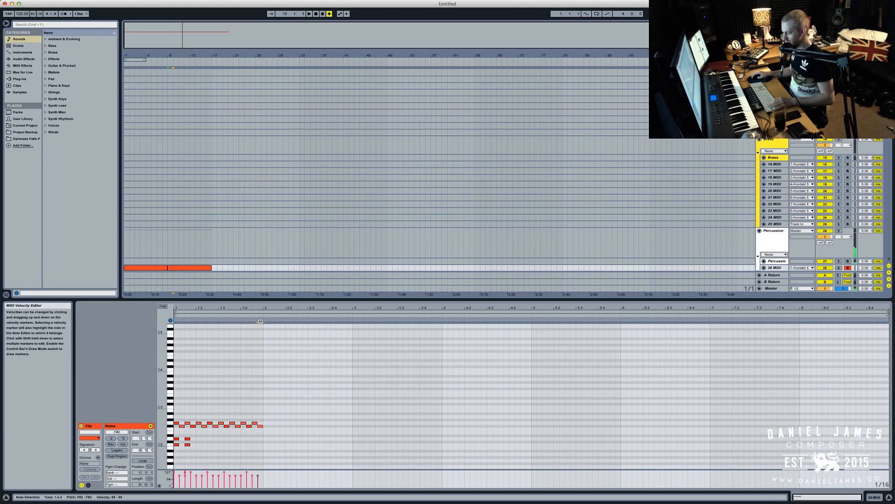
pyautogui.press('space')
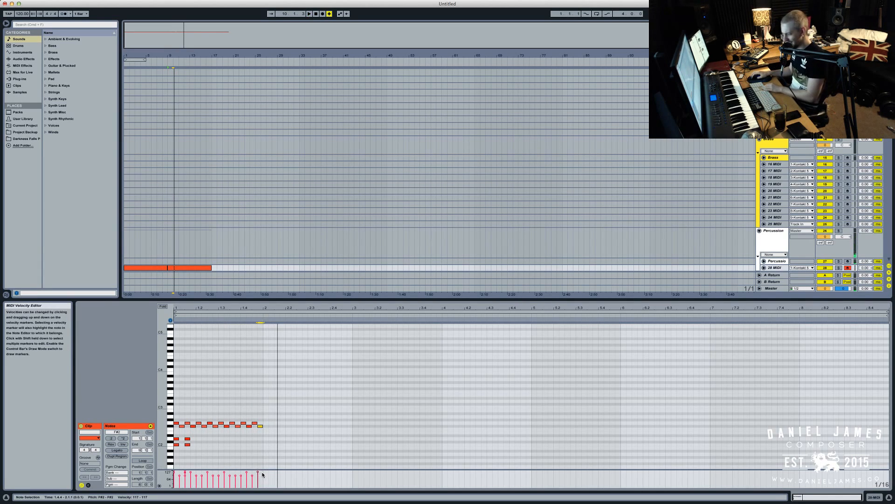
# Swap the note order in beat 4 of bar 1 to F#2, G2, F#2, G2 on 1.4.1 through 1.4.4
pyautogui.moveTo(262, 475); pyautogui.dragTo(234, 464)
pyautogui.press('space')
pyautogui.press('Left')
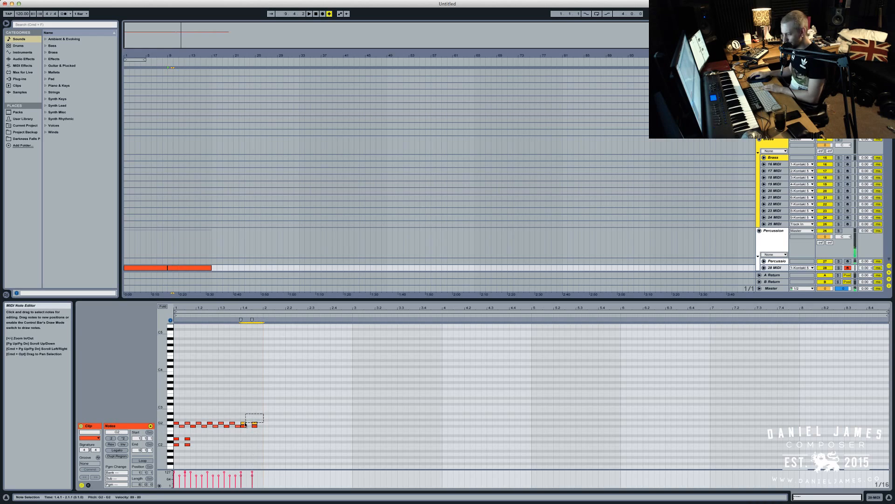
pyautogui.press('Right')
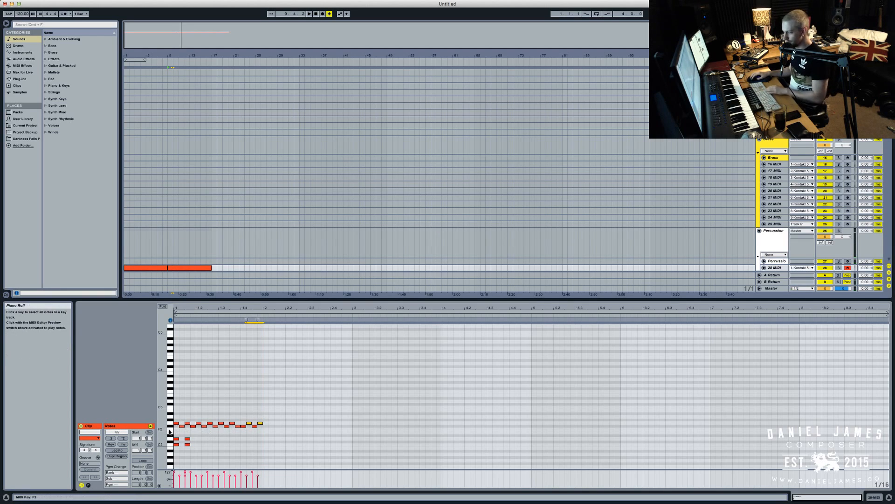
# Add E3 notes on 1.1.1 and 1.1.2, and duplicate the bar 1 pattern into bar 2
pyautogui.click(169, 396)
pyautogui.click(176, 396)
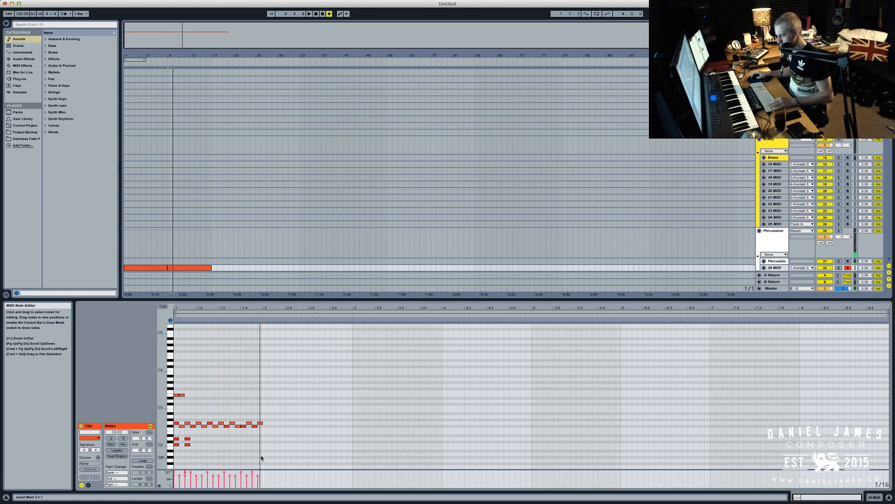
pyautogui.press('super+d')
# Move the second C2 and D2 hits of bars 1 and 2 one sixteenth earlier, to 1.1.2 and 2.1.2, and play the result
pyautogui.click(196, 445)
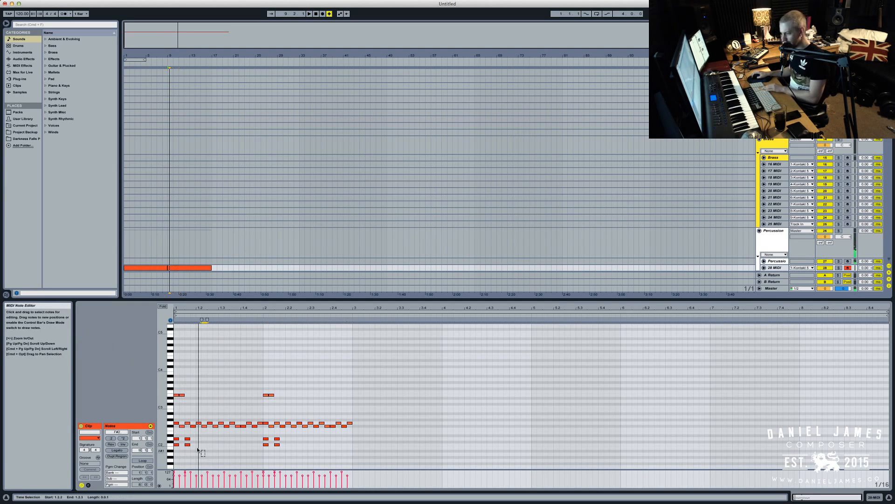
pyautogui.moveTo(285, 449); pyautogui.dragTo(279, 438)
pyautogui.press('Left')
pyautogui.press('space')
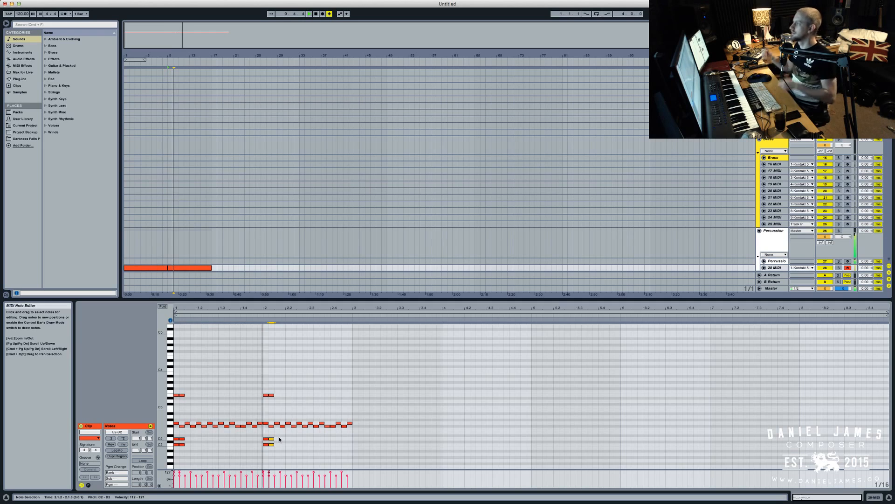
pyautogui.press('space')
# Add C2 and D2 hits together on 2.4.1 and 2.4.3
pyautogui.doubleClick(334, 444)
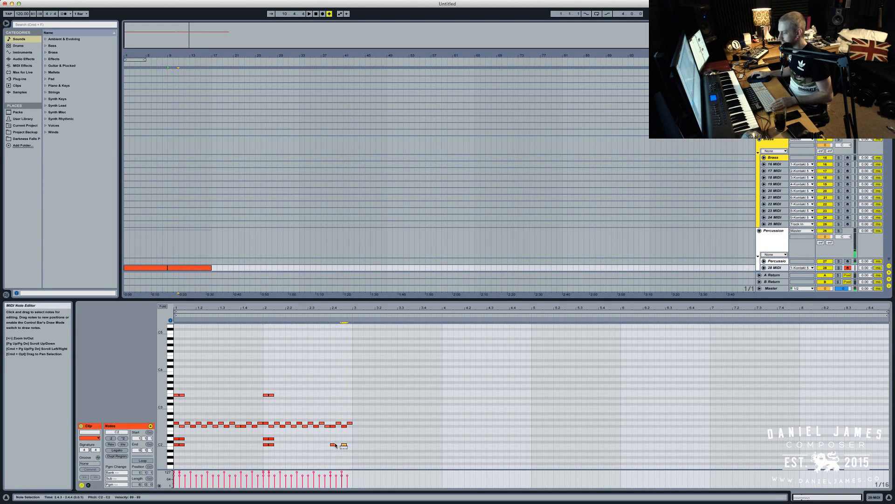
pyautogui.keyDown('shift'); pyautogui.click(334, 445); pyautogui.keyUp('shift')
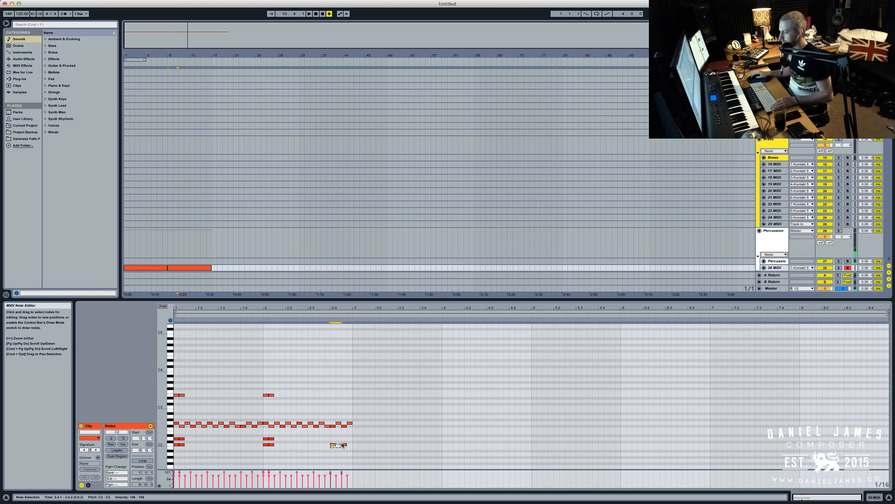
pyautogui.press('Up')
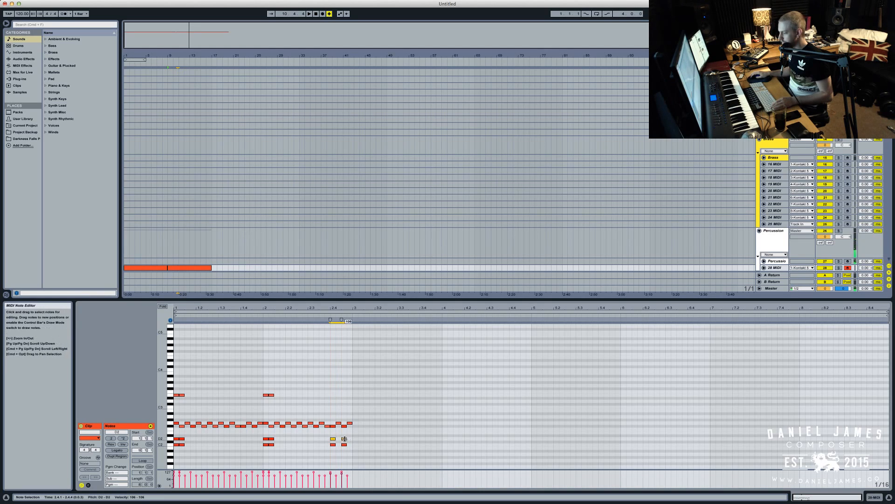
# With a 1/32 grid, add fast F#2 and G2 notes from 2.4.3 to bar 2's end, and duplicate bars 1–2 into bars 3–4
pyautogui.rightClick(353, 432)
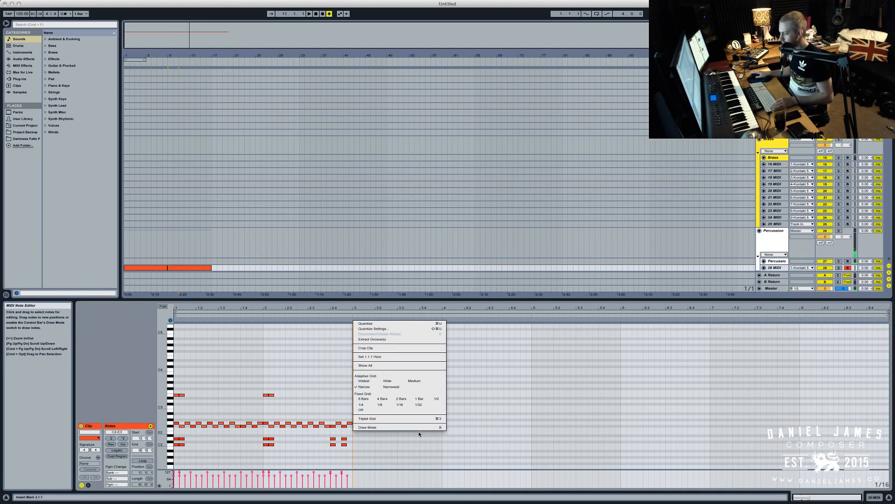
pyautogui.click(418, 406)
pyautogui.moveTo(350, 416); pyautogui.dragTo(346, 427)
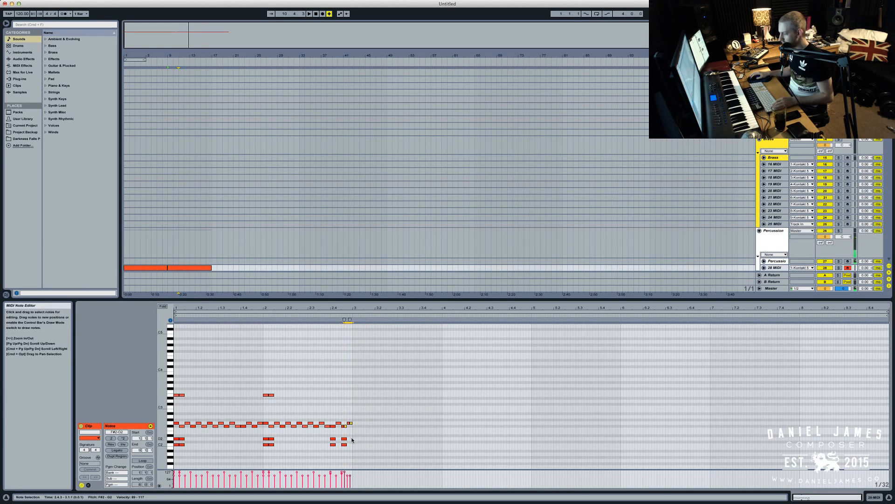
pyautogui.press('super+a')
pyautogui.press('super+d')
# Set the grid to 1/16 triplets and start reworking the F#2 and G2 notes in beat 4 of bar 4 as triplets
pyautogui.rightClick(493, 394)
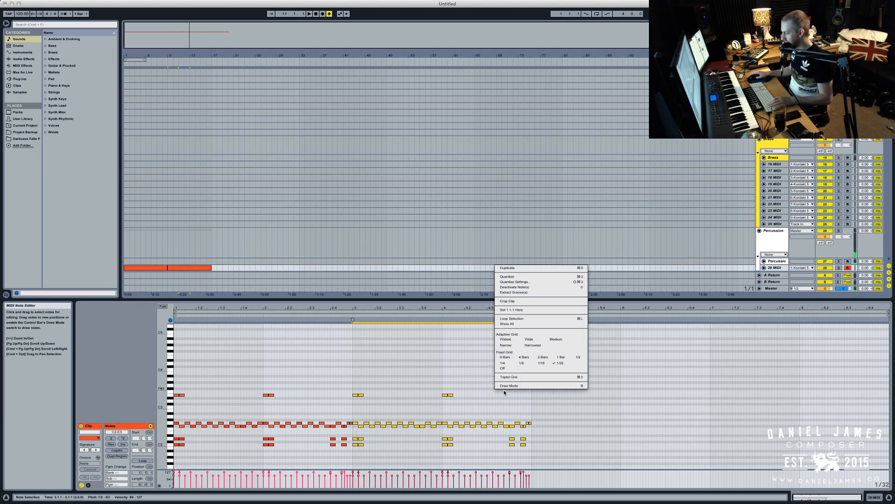
pyautogui.click(539, 363)
pyautogui.rightClick(539, 367)
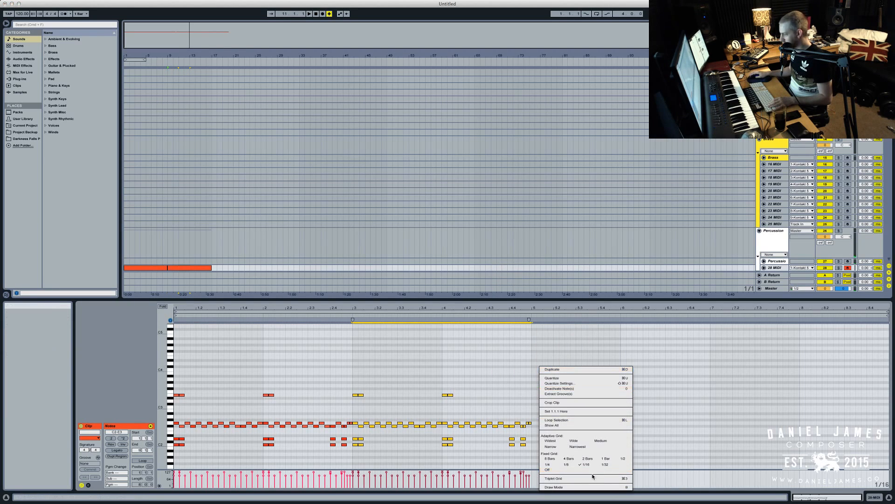
pyautogui.click(568, 478)
pyautogui.click(520, 420)
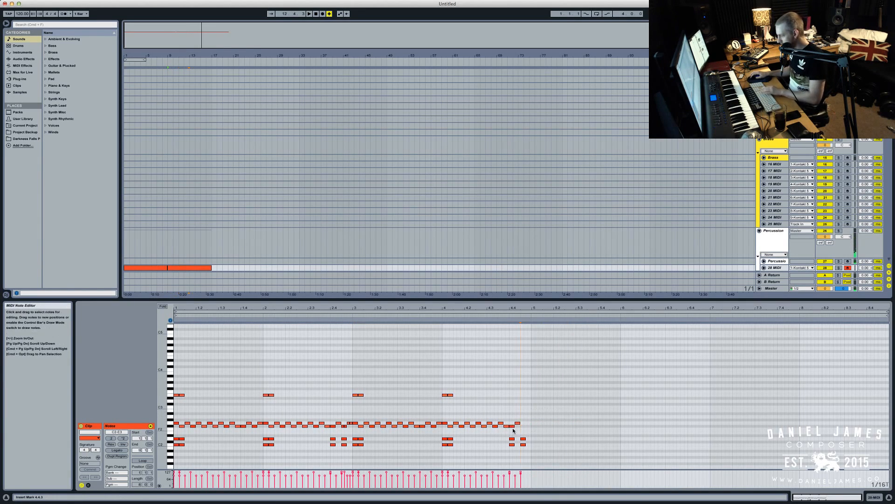
pyautogui.click(512, 426)
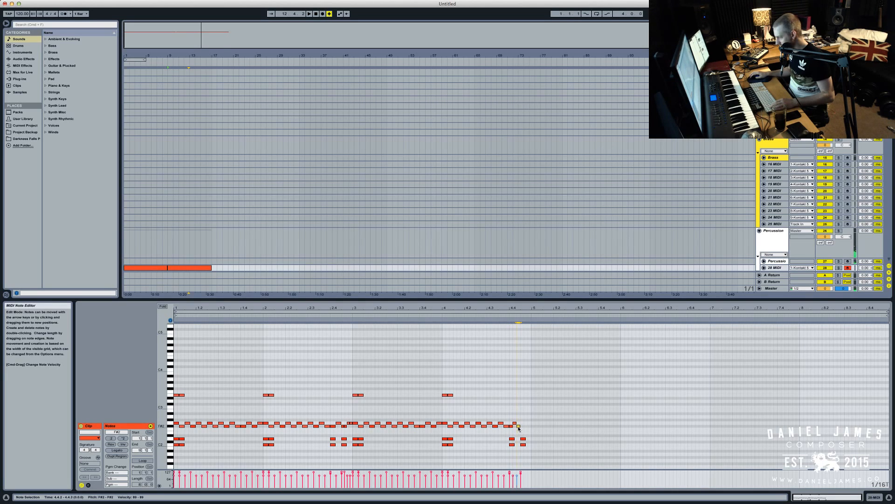
# Complete the alternating F#2–G2 triplets in beat 4 of bar 4, and duplicate bars 1–4 into bars 5–8
pyautogui.moveTo(518, 427); pyautogui.dragTo(175, 392)
pyautogui.press('super+d')
pyautogui.press('space')
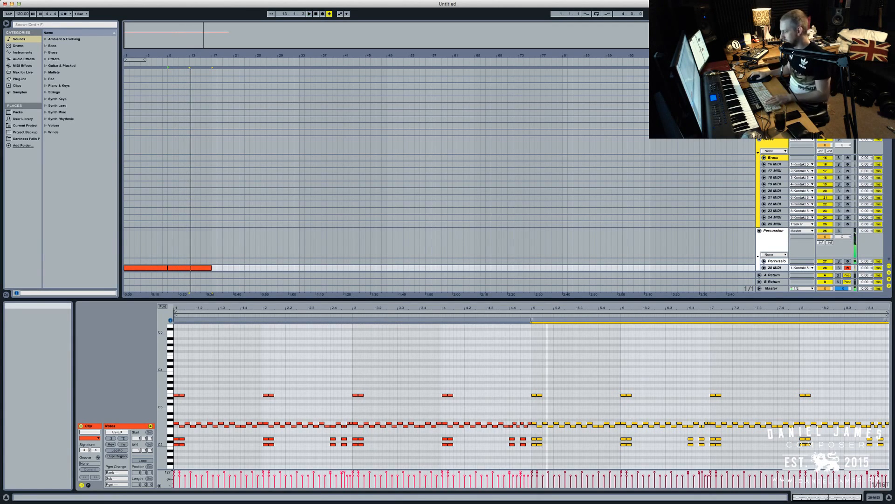
# Delete the C2 and D2 hits in beat 4 of bar 4 and play back the fill
pyautogui.click(511, 445)
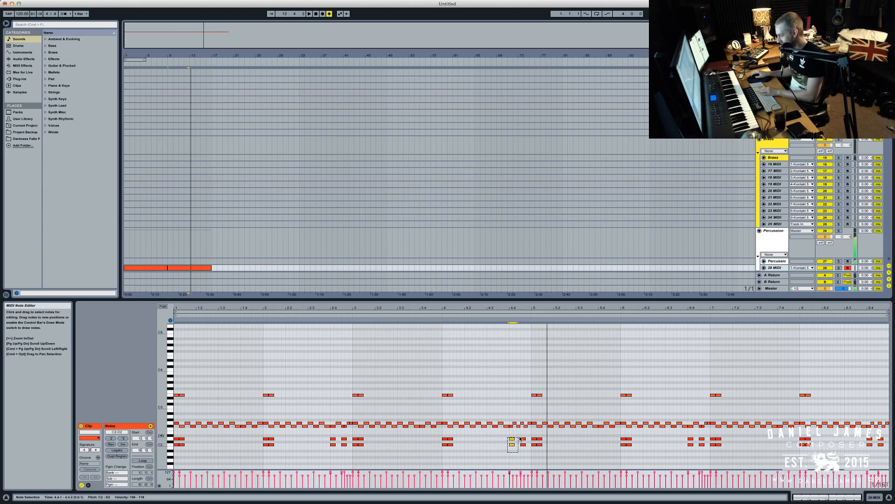
pyautogui.press('space')
pyautogui.press('space')
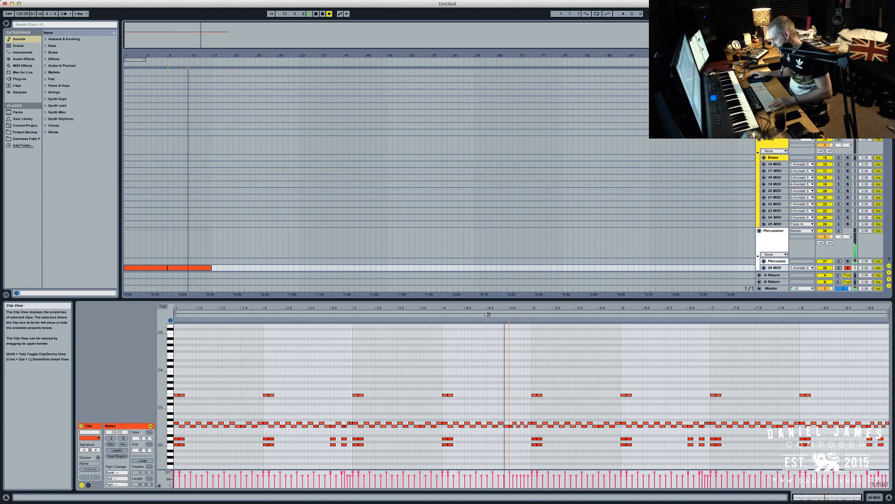
pyautogui.press('space')
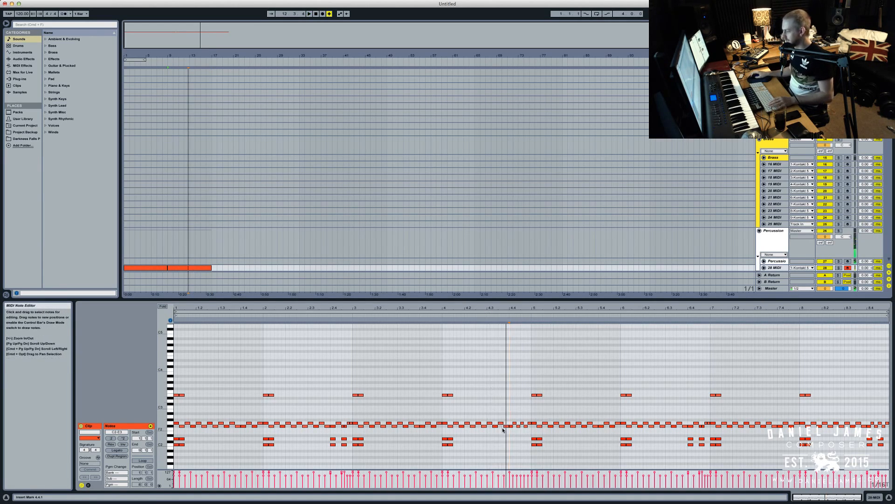
# Switch the grid to straight 1/16, adjust the F#2 and G2 notes around 4.4.2, and play back the change
pyautogui.rightClick(510, 428)
pyautogui.click(524, 415)
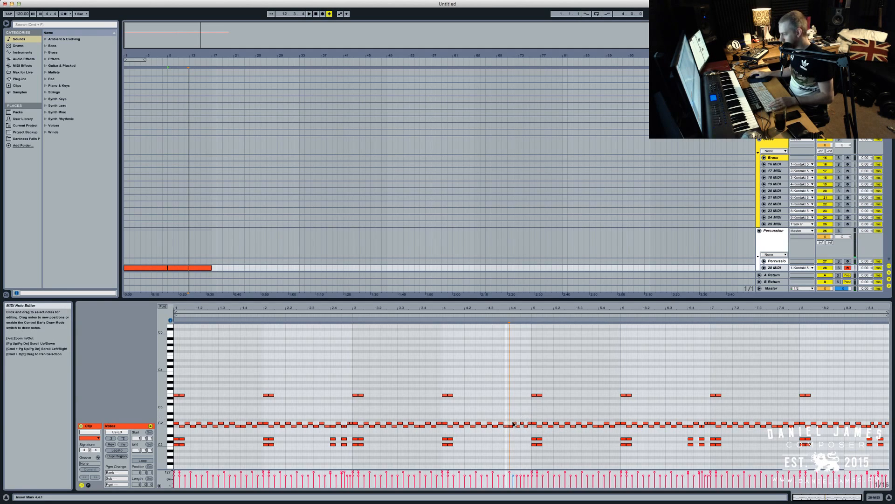
pyautogui.click(513, 426)
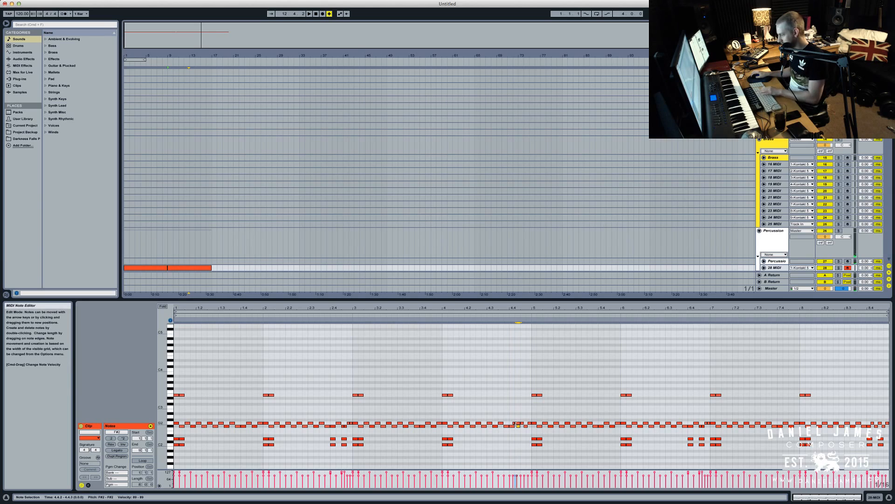
pyautogui.moveTo(518, 425); pyautogui.dragTo(513, 423)
pyautogui.press('space')
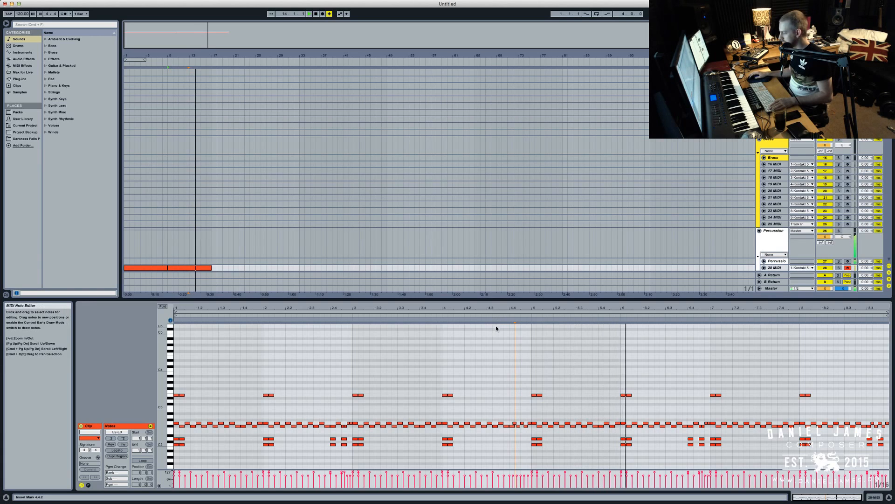
# Set the grid to 1/8 triplets and place three triplet hits on C2, D2 and G#2 in beat 4 of bar 8
pyautogui.rightClick(706, 340)
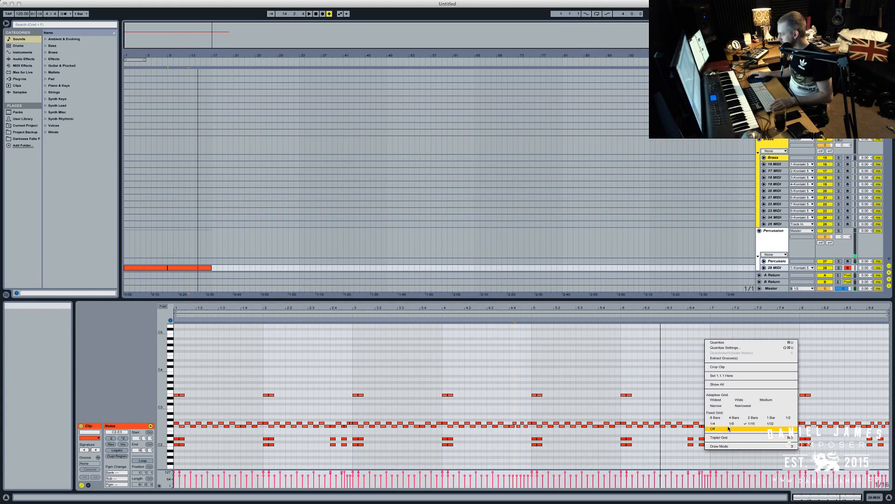
pyautogui.click(731, 423)
pyautogui.rightClick(736, 329)
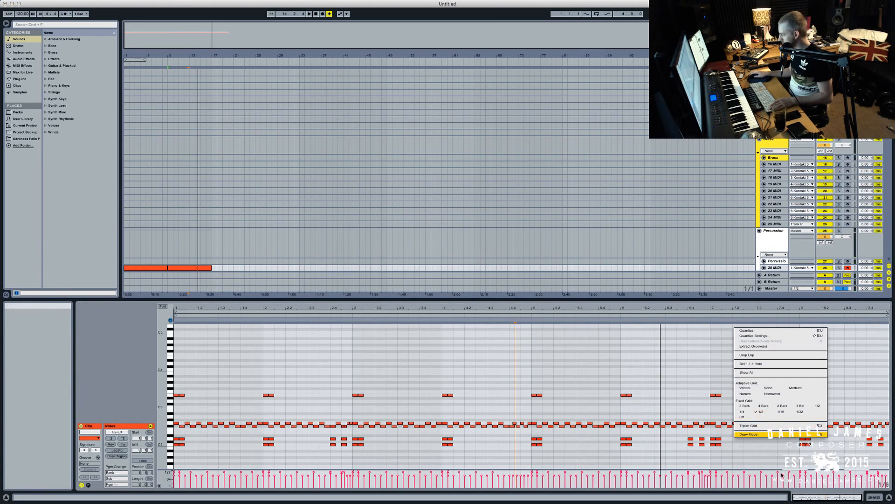
pyautogui.click(782, 473)
pyautogui.rightClick(861, 466)
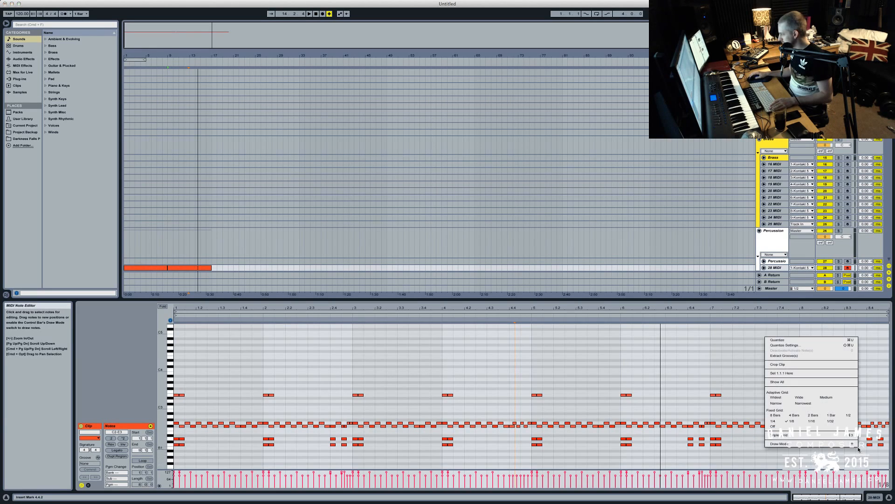
pyautogui.click(808, 436)
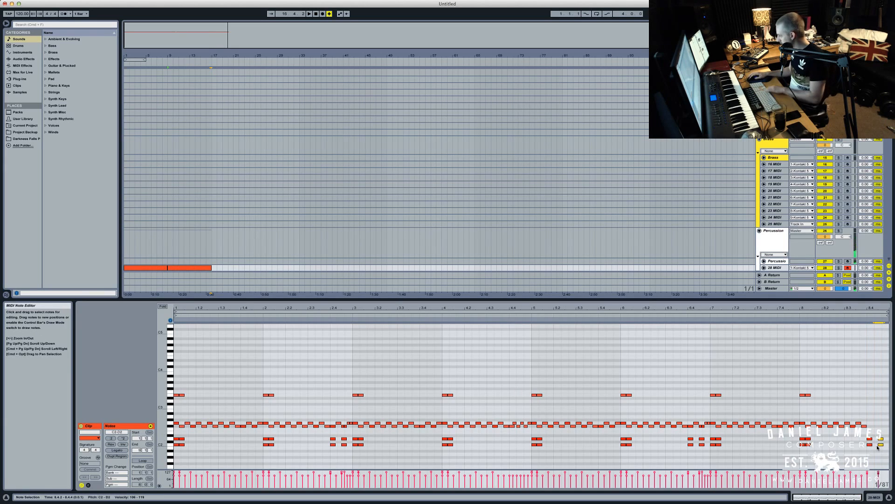
pyautogui.moveTo(889, 451); pyautogui.dragTo(889, 420)
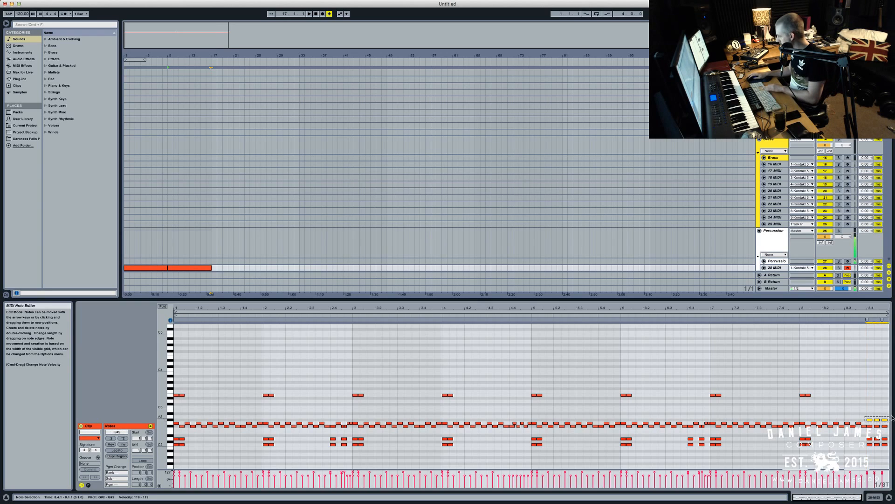
# Transpose the three G#2 triplet notes in beat 4 of bar 8 upward and play back the clip
pyautogui.press('Up')
pyautogui.press('Up')
pyautogui.press('Up')
pyautogui.press('space')
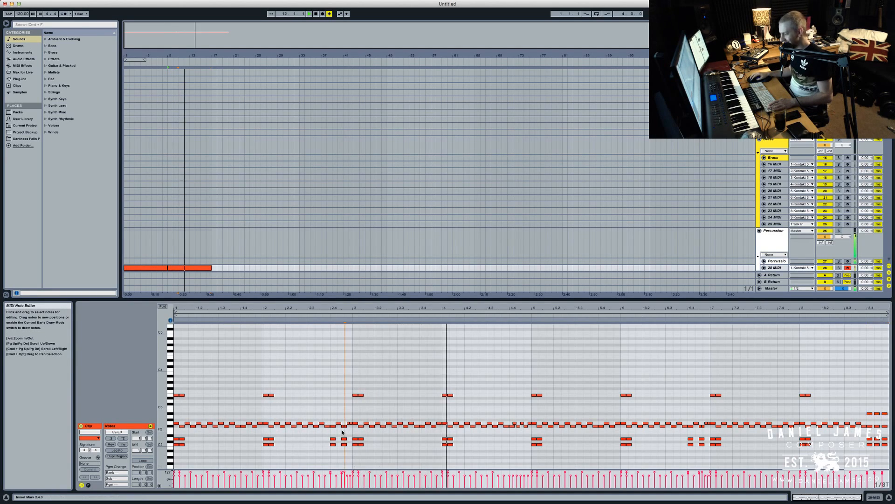
# Reshape the velocities of the fast F#2–G2 notes around 2.4.3 and 6.4.3, with a rising ramp across beat 4 of bar 4
pyautogui.click(346, 425)
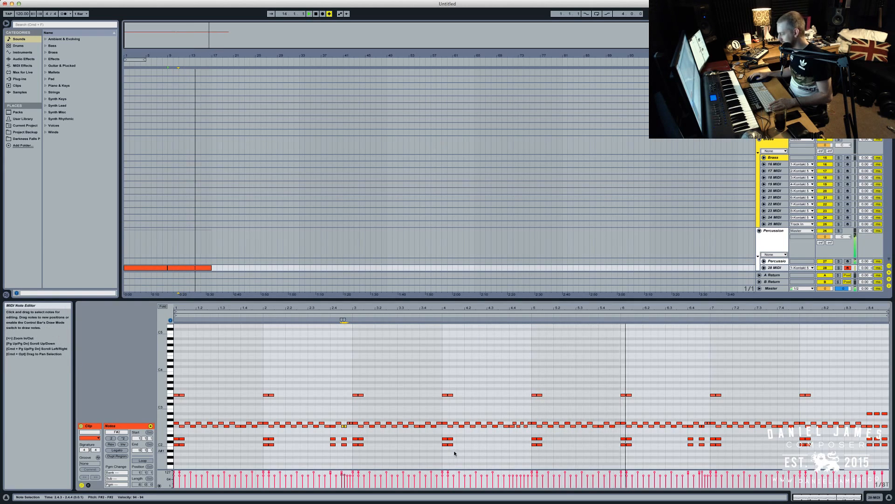
pyautogui.press('space')
pyautogui.moveTo(513, 430); pyautogui.dragTo(529, 420)
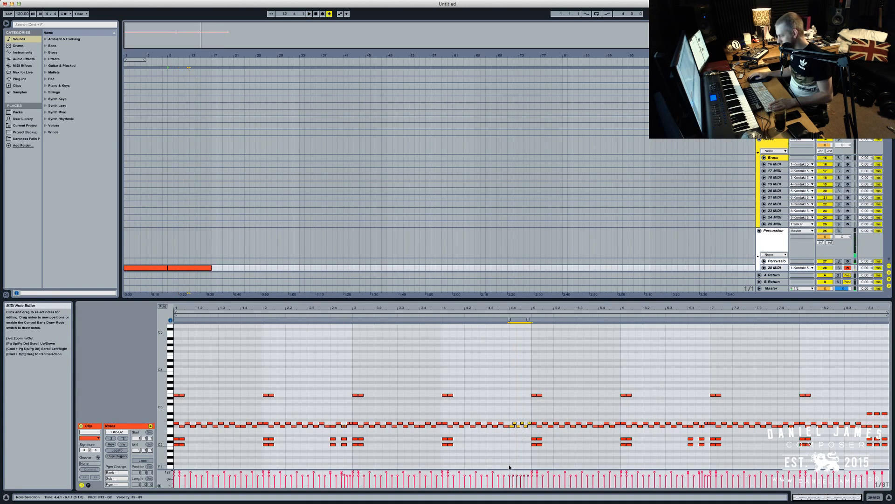
pyautogui.click(438, 316)
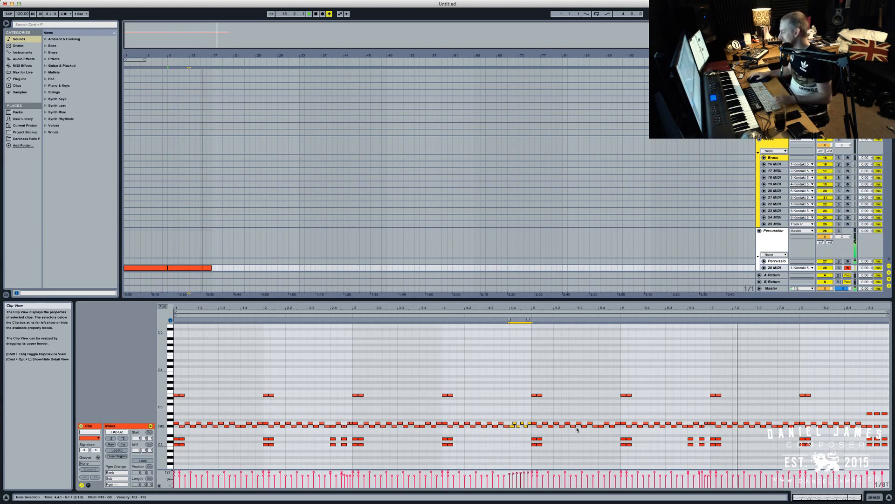
pyautogui.click(702, 425)
pyautogui.keyDown('shift'); pyautogui.click(703, 426); pyautogui.keyUp('shift')
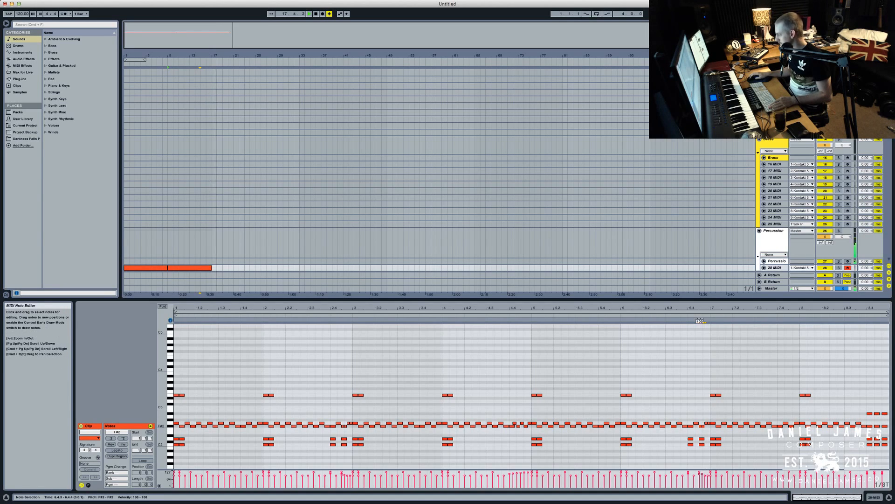
# Copy the first eight-bar clip to 17.1.1 and extend the copy's start one bar back over the second clip
pyautogui.click(163, 271)
pyautogui.moveTo(149, 267); pyautogui.dragTo(236, 244)
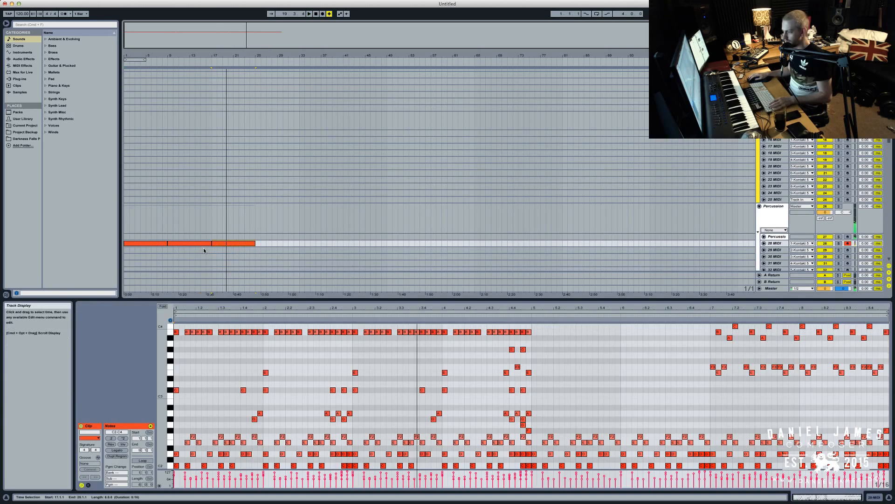
pyautogui.click(203, 245)
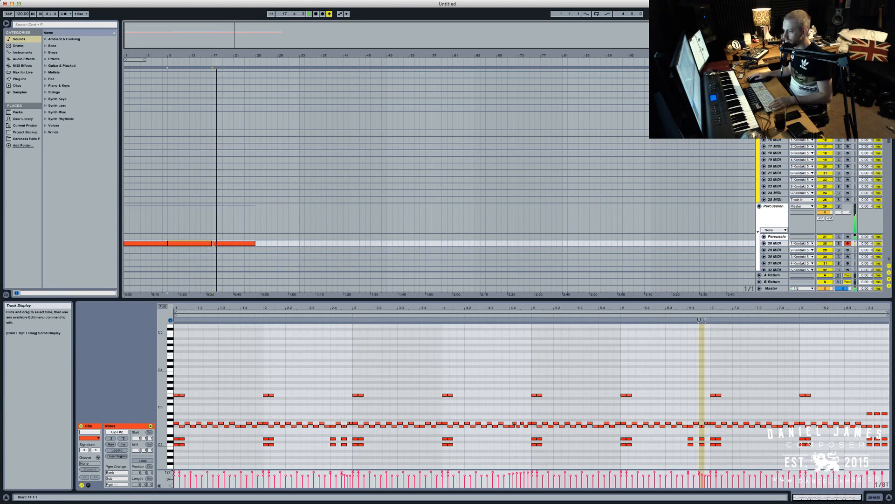
pyautogui.moveTo(213, 243); pyautogui.dragTo(171, 244)
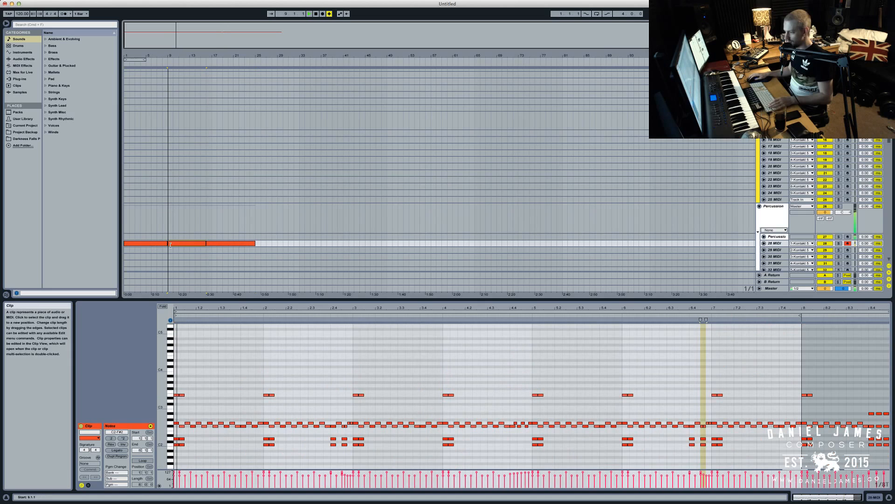
# Transpose the alternating F#2–G2 line in the second clip down to E2–F2 while auditioning it
pyautogui.click(170, 426)
pyautogui.press('Down')
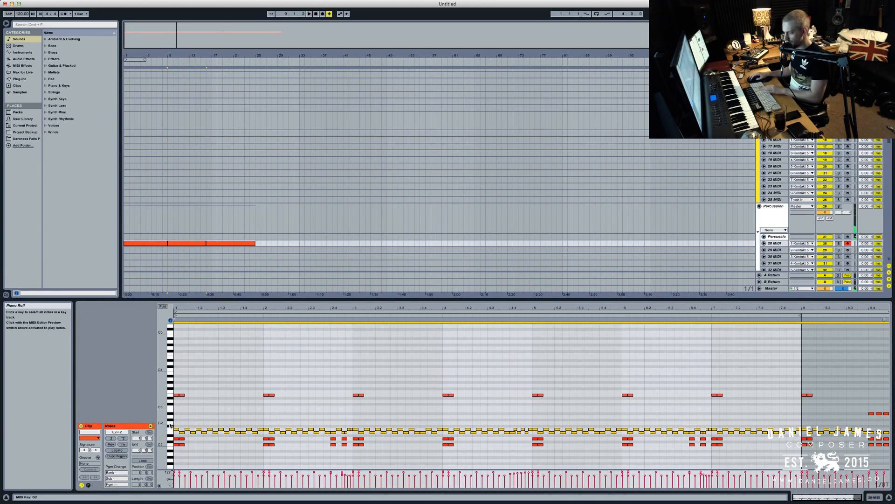
pyautogui.press('Down')
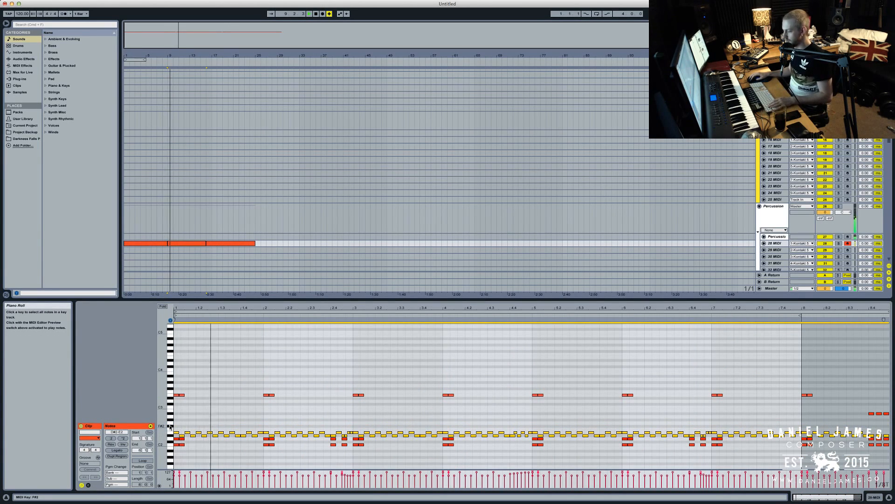
pyautogui.press('Up')
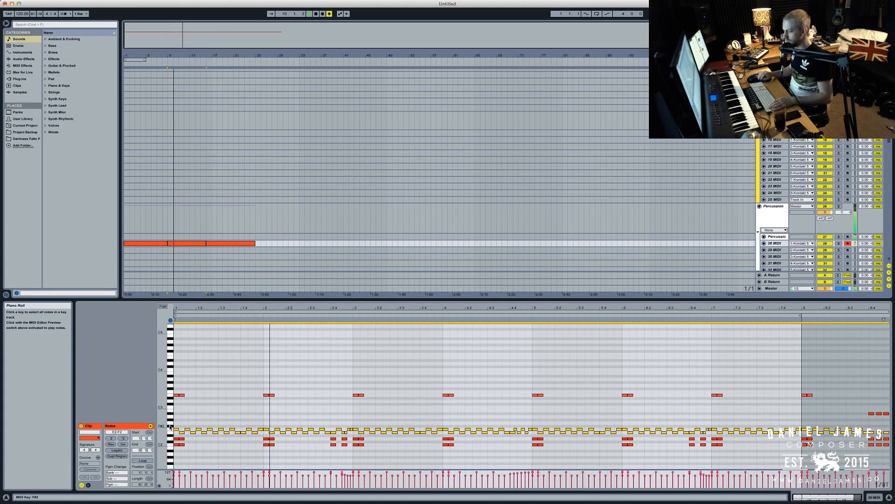
# Lower the velocities of the whole E2–F2 line in the second clip while auditioning the clip
pyautogui.press('space')
pyautogui.moveTo(253, 472); pyautogui.dragTo(252, 474)
pyautogui.press('space')
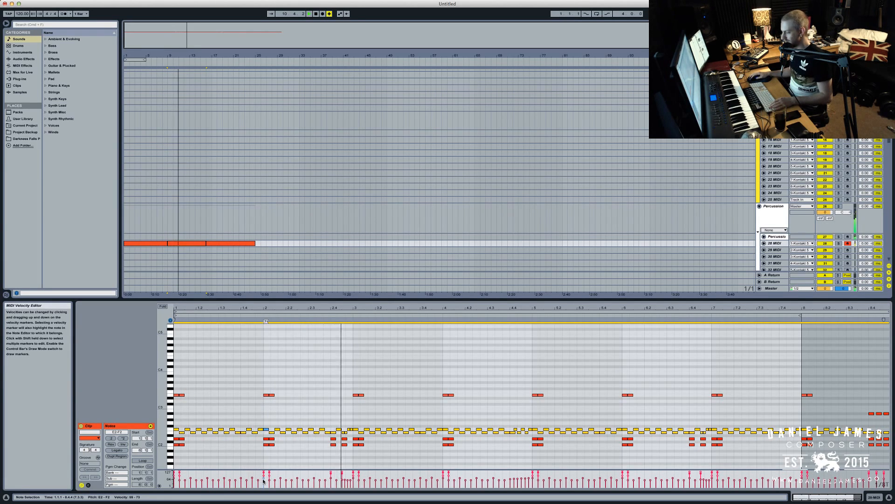
pyautogui.moveTo(255, 475); pyautogui.dragTo(252, 479)
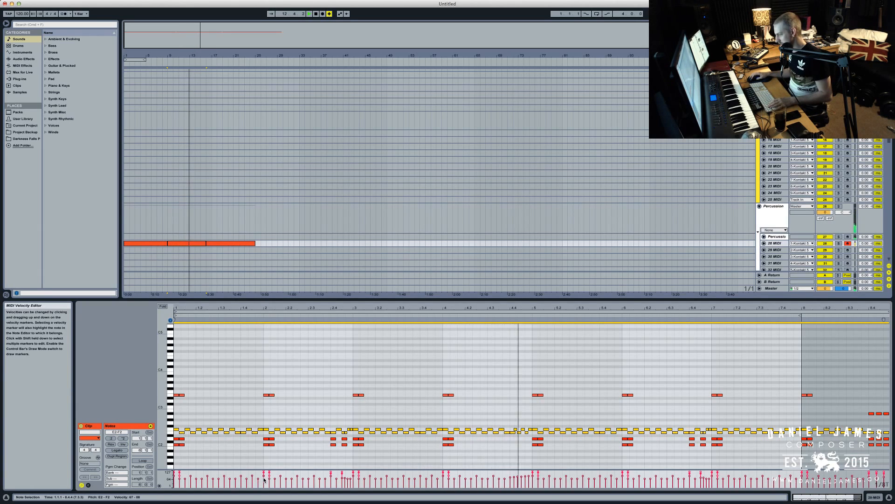
# Copy the fast E2–F2 notes in beat 4 of bar 4 down to C#2–D2 and raise the C#2 copies to D#2
pyautogui.click(515, 432)
pyautogui.press('space')
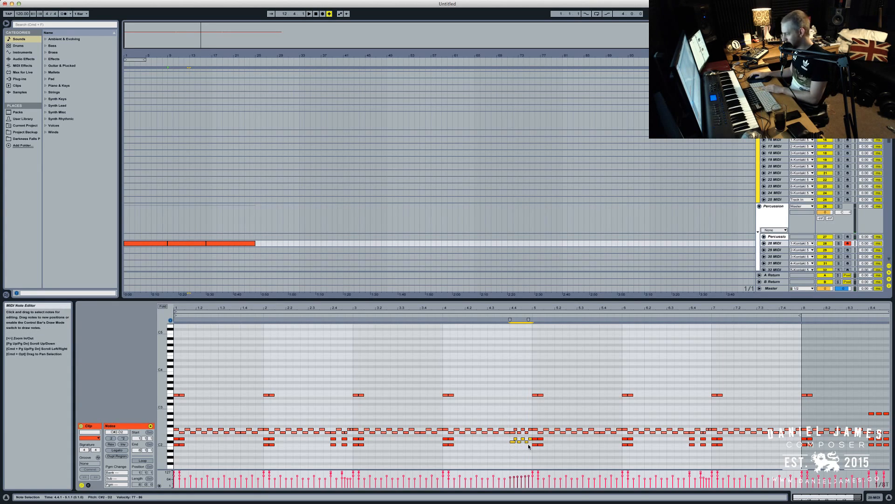
pyautogui.click(530, 445)
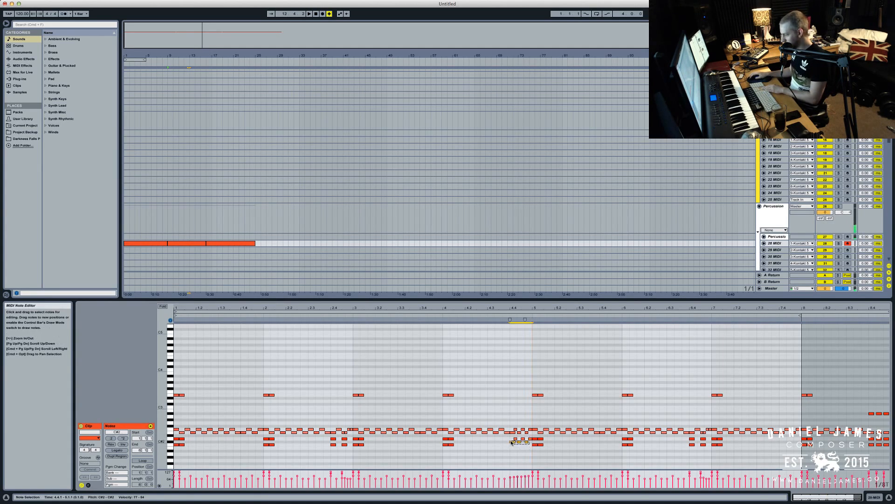
pyautogui.press('Up')
pyautogui.press('Up')
pyautogui.press('space')
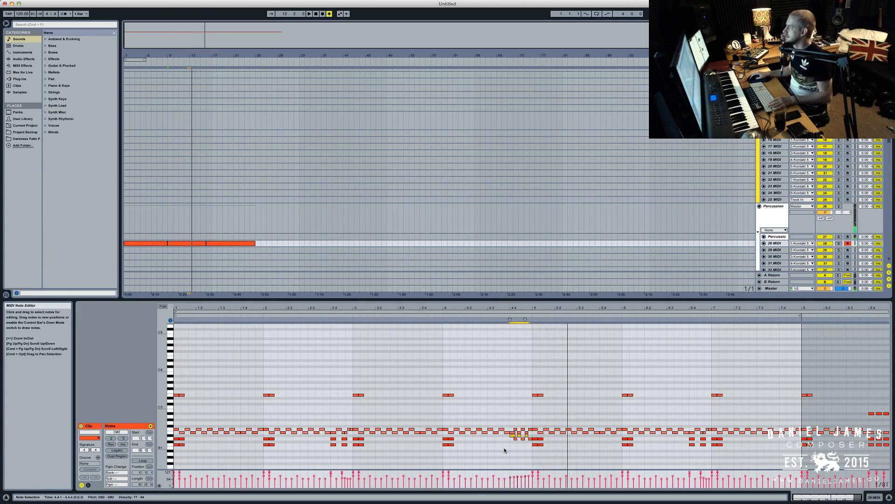
# Adjust the velocities of the fast E2–F2 notes in beat 4 of bar 4 and play the second clip from its start
pyautogui.click(511, 445)
pyautogui.press('space')
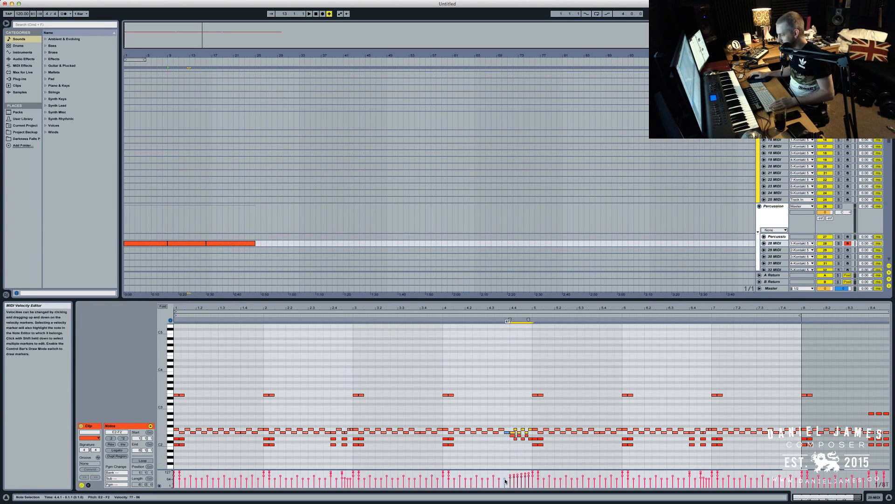
pyautogui.moveTo(537, 472); pyautogui.dragTo(538, 472)
pyautogui.press('space')
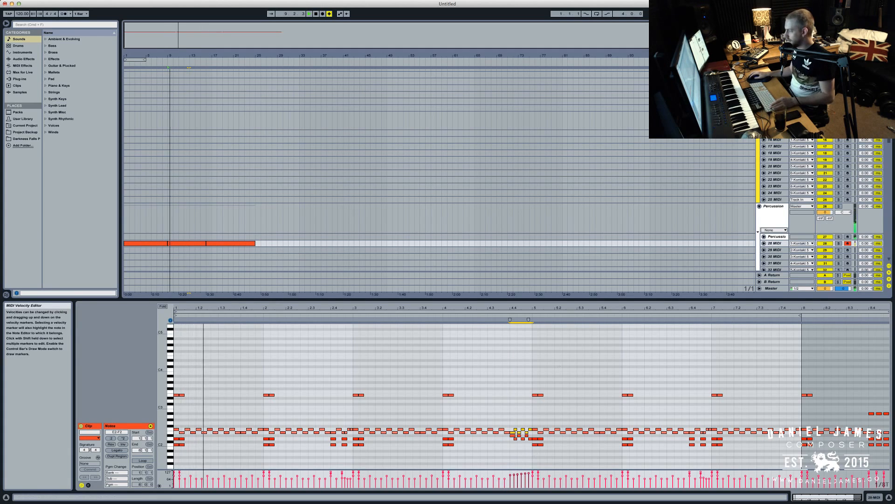
# Delete the second hits on the low and high rows at the start of bar 5 in the second clip and play it back
pyautogui.click(212, 244)
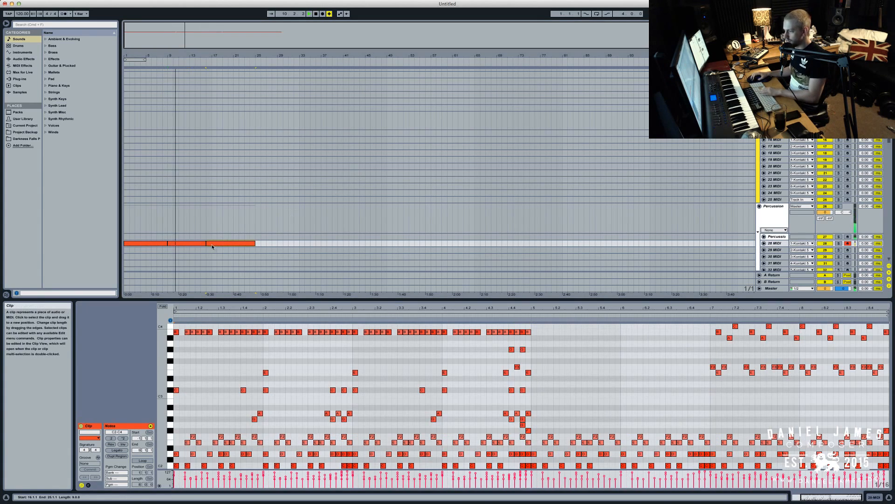
pyautogui.click(203, 243)
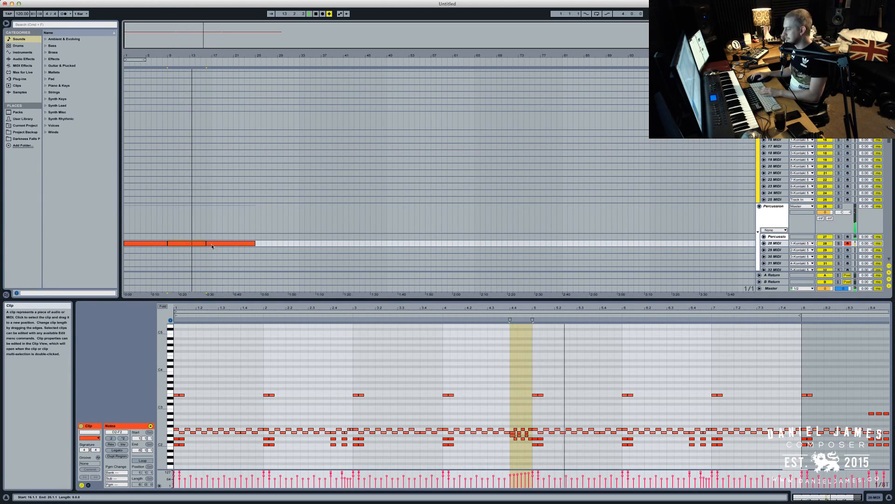
pyautogui.moveTo(549, 454); pyautogui.dragTo(539, 436)
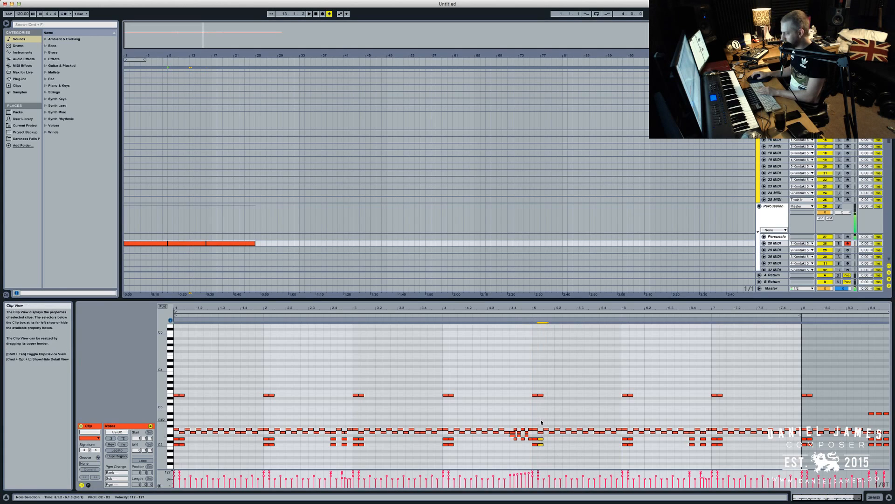
pyautogui.press('Delete')
pyautogui.click(541, 395)
pyautogui.press('Delete')
pyautogui.press('space')
pyautogui.click(505, 317)
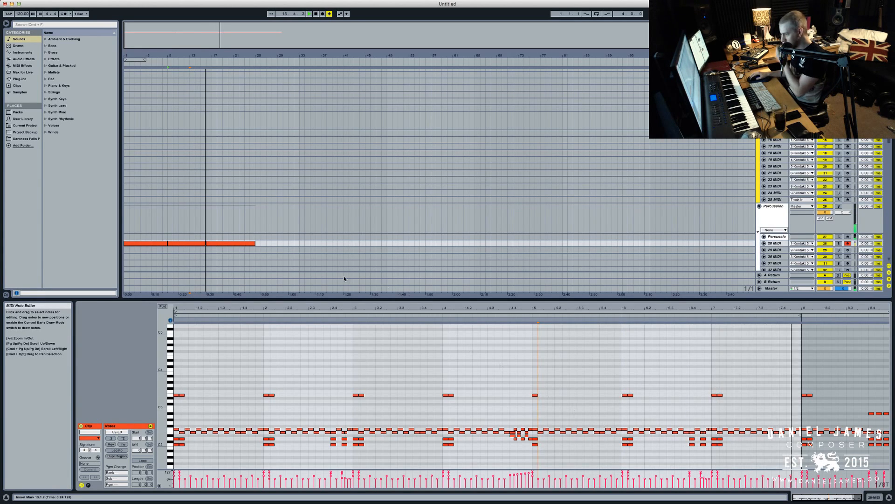
# Move the third clip one bar later to 17.1.1, extend the second clip's end to meet it and play the transition
pyautogui.moveTo(208, 243); pyautogui.dragTo(214, 243)
pyautogui.press('space')
pyautogui.click(206, 243)
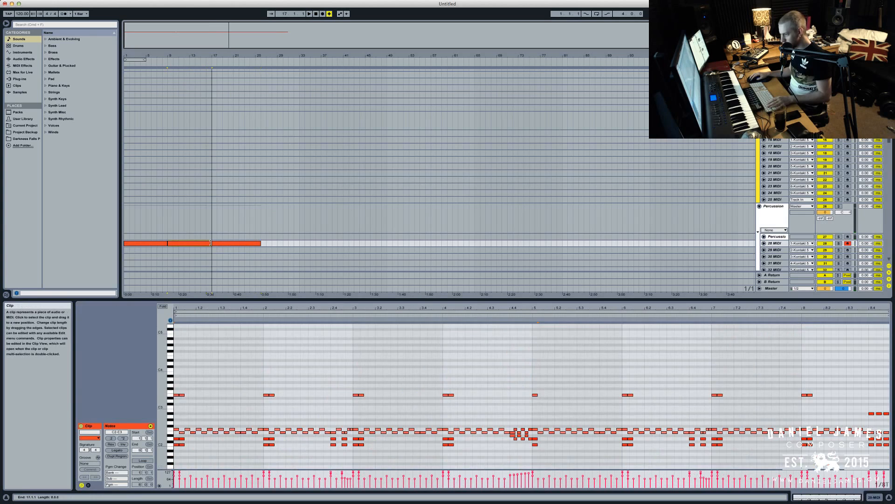
pyautogui.press('space')
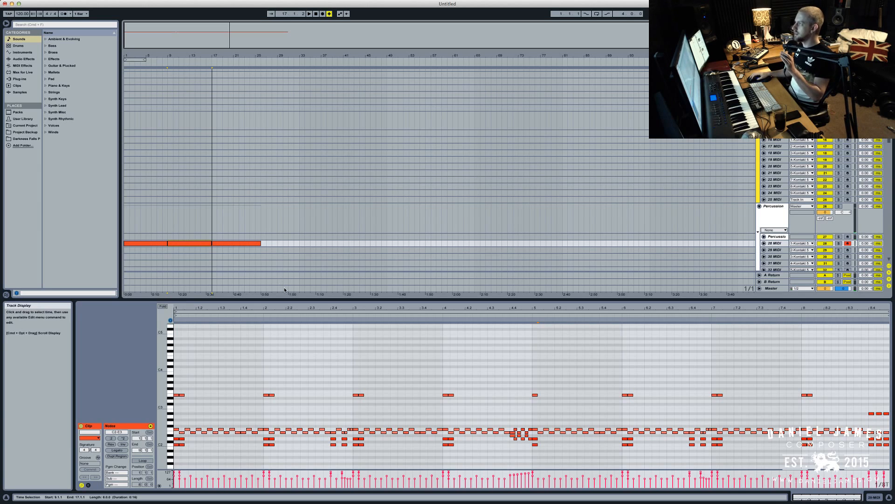
# Try raising the velocities of all notes in the first clip and audition it
pyautogui.click(152, 243)
pyautogui.press('space')
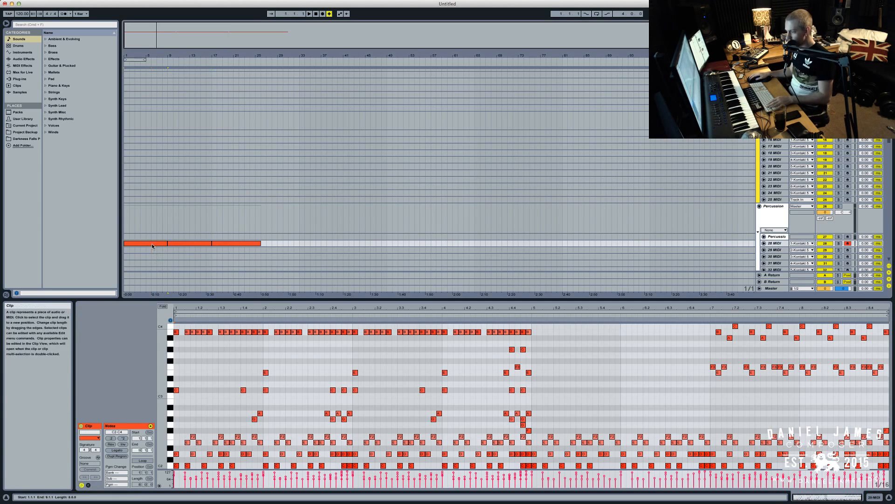
pyautogui.press('super+a')
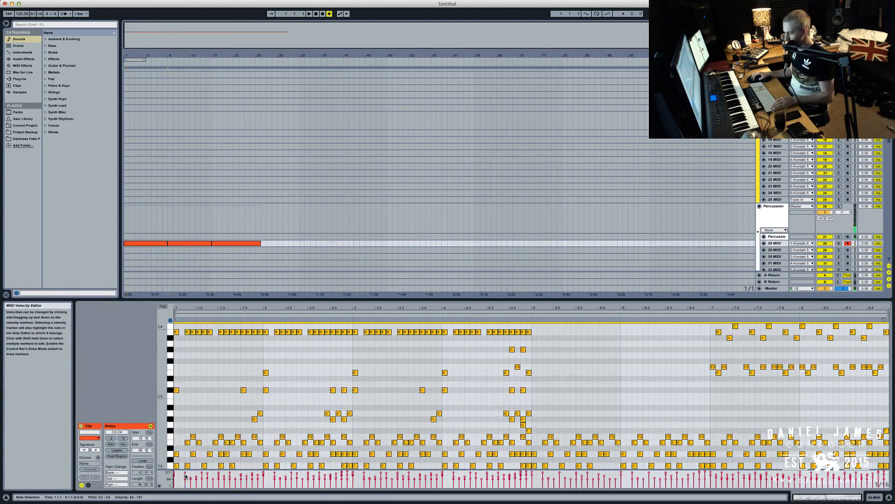
pyautogui.moveTo(185, 476); pyautogui.dragTo(186, 479)
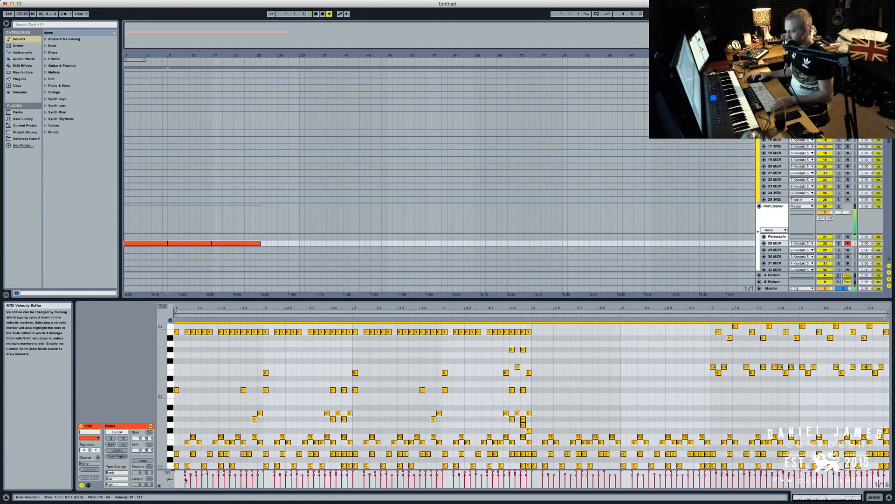
pyautogui.press('space')
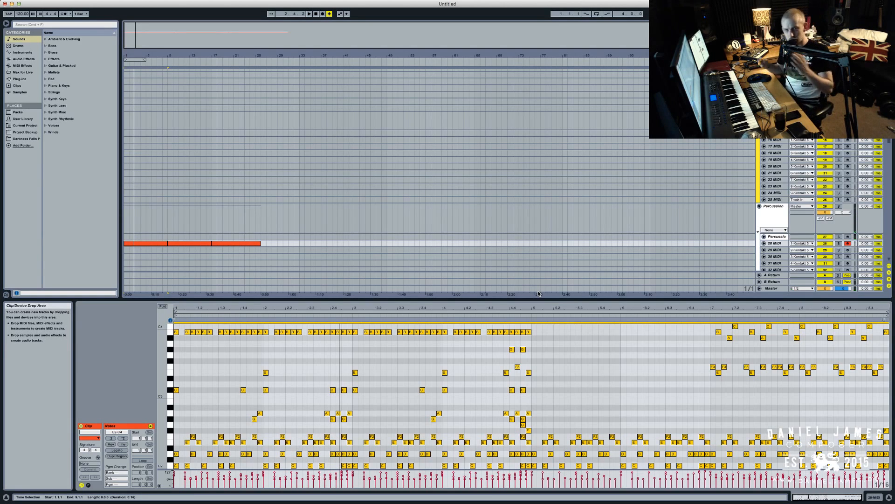
pyautogui.click(601, 390)
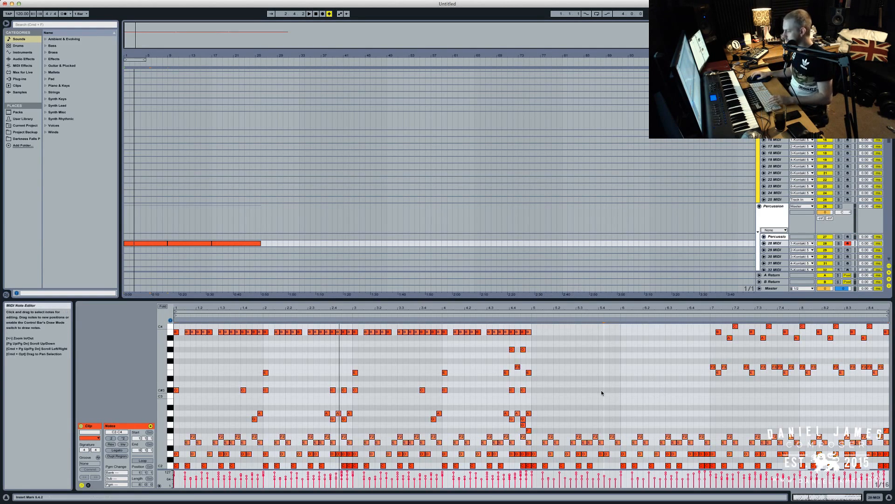
pyautogui.click(787, 237)
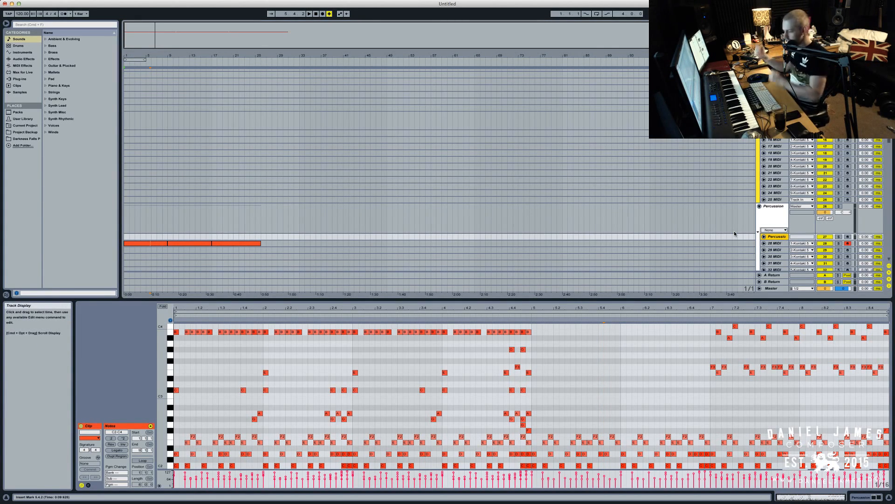
# Lower all note velocities in the first clip to 25–85 during playback and bring them back up to 62–124
pyautogui.click(618, 382)
pyautogui.press('super+a')
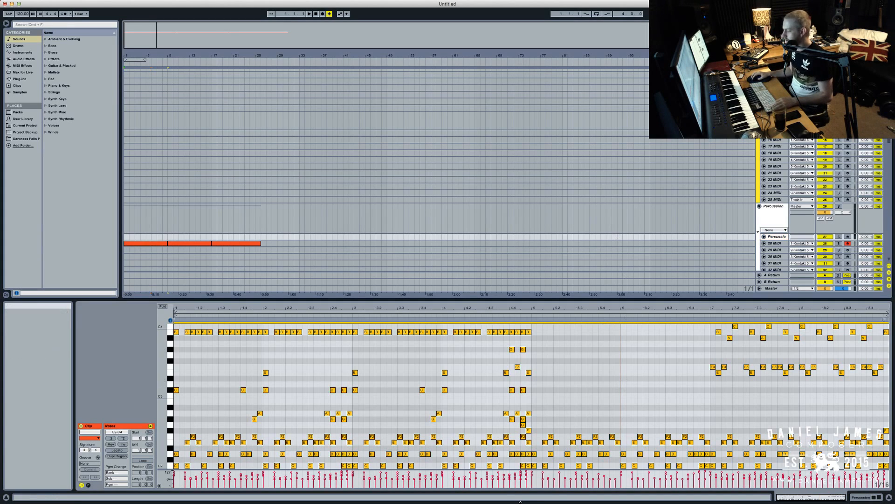
pyautogui.moveTo(499, 475); pyautogui.dragTo(499, 479)
pyautogui.press('space')
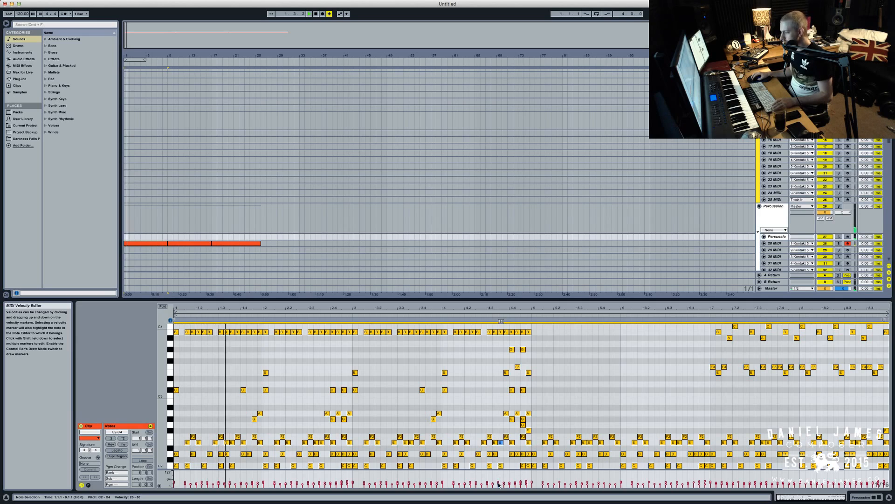
pyautogui.moveTo(499, 479); pyautogui.dragTo(499, 482)
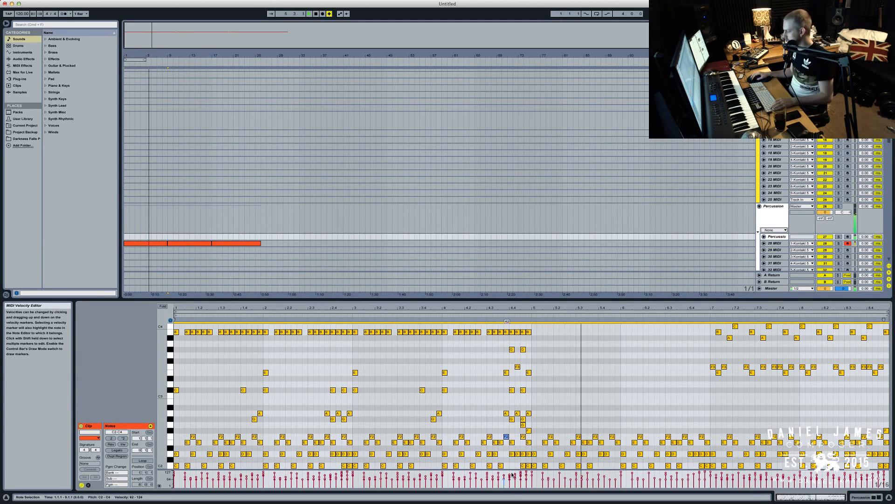
# Delete the third clip, spanning 17.1.1 to 26.1.1, from the arrangement
pyautogui.scroll(-2, 627, 397)
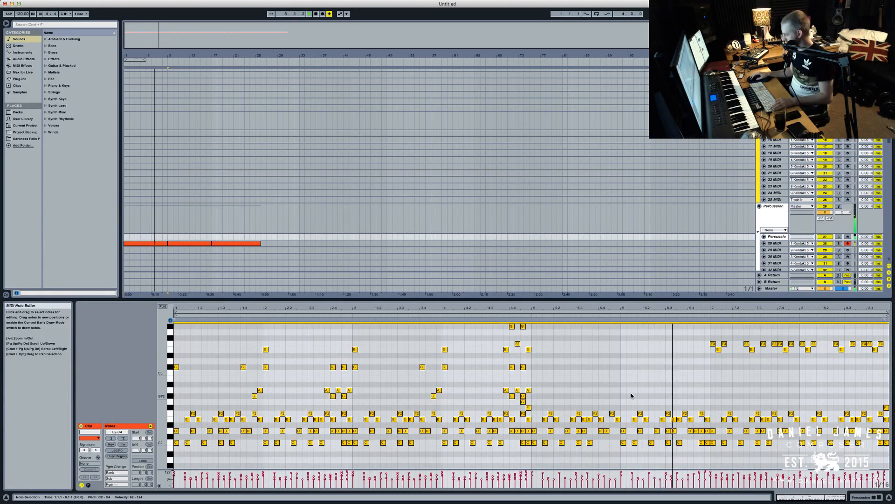
pyautogui.scroll(1, 637, 390)
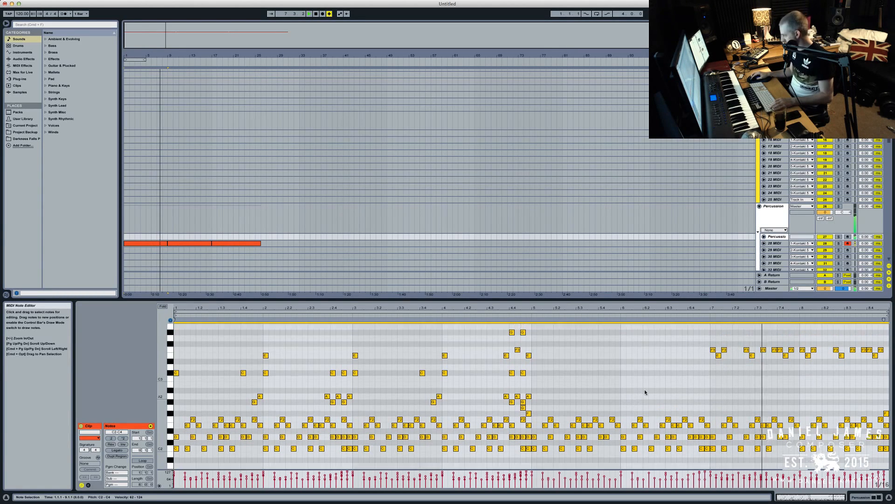
pyautogui.click(239, 243)
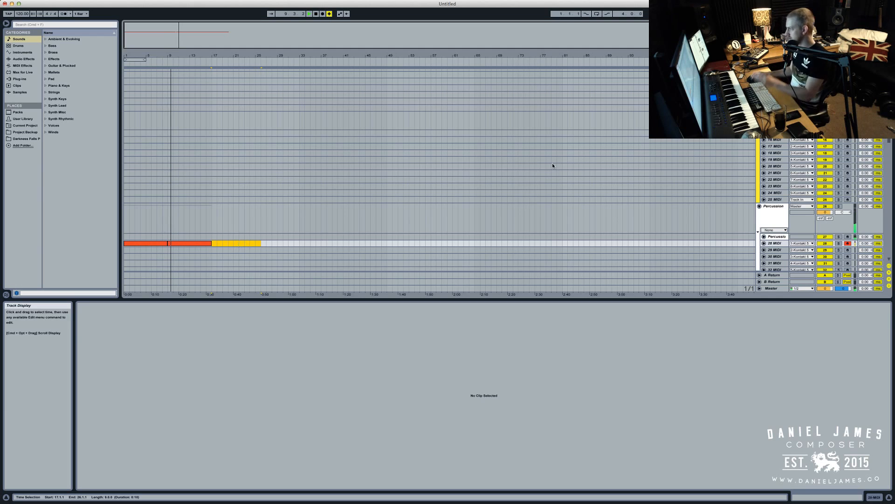
# Load Assorted Metals FX Tik Tok into the Percussion track's Kontakt from Master Sessions, Ensemble Metals – Kits, FX Versions
pyautogui.click(785, 237)
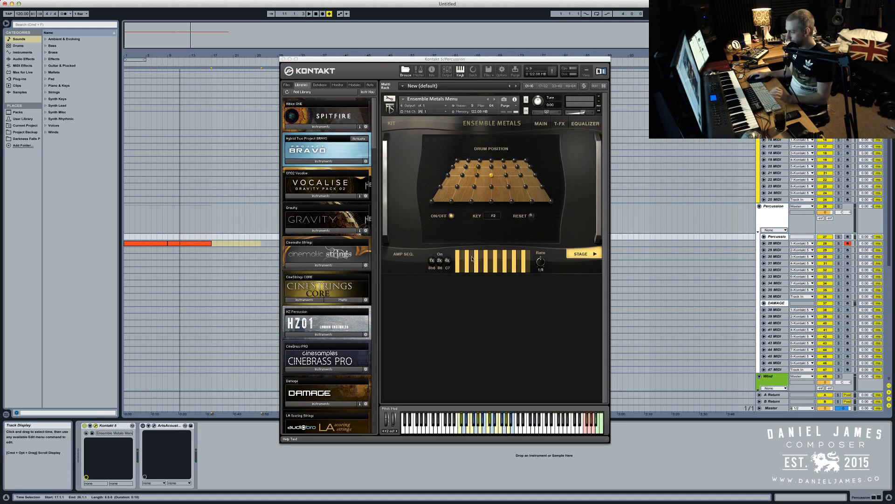
pyautogui.click(472, 70)
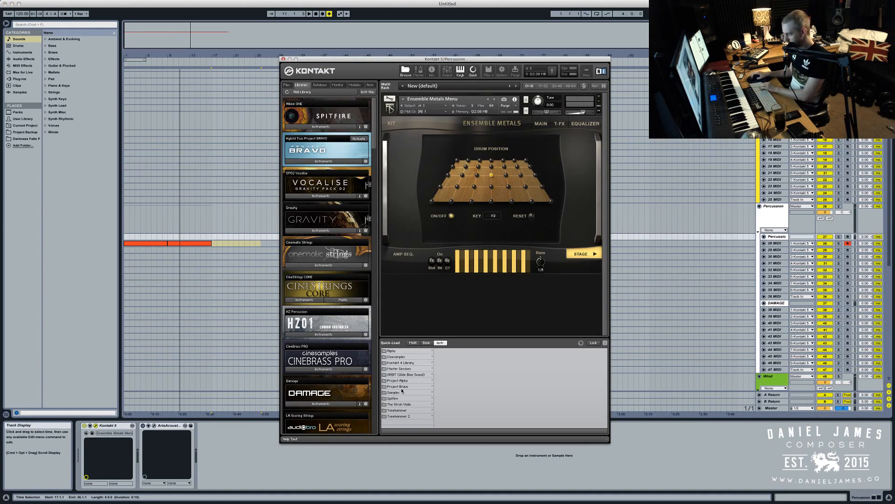
pyautogui.click(403, 369)
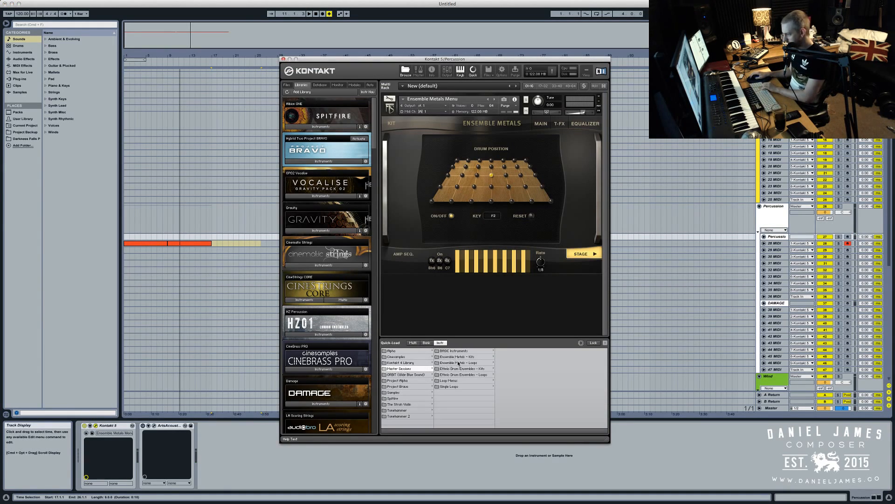
pyautogui.click(464, 358)
pyautogui.press('Right')
pyautogui.press('Right')
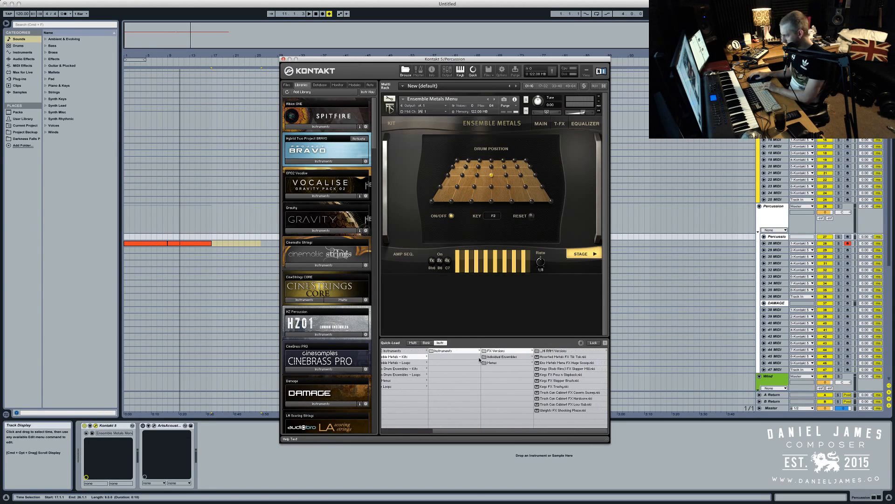
pyautogui.press('Down')
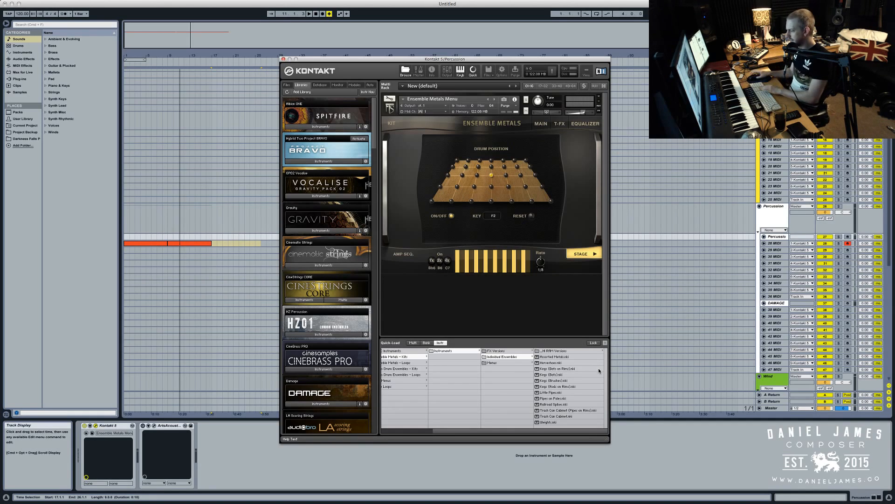
pyautogui.click(489, 351)
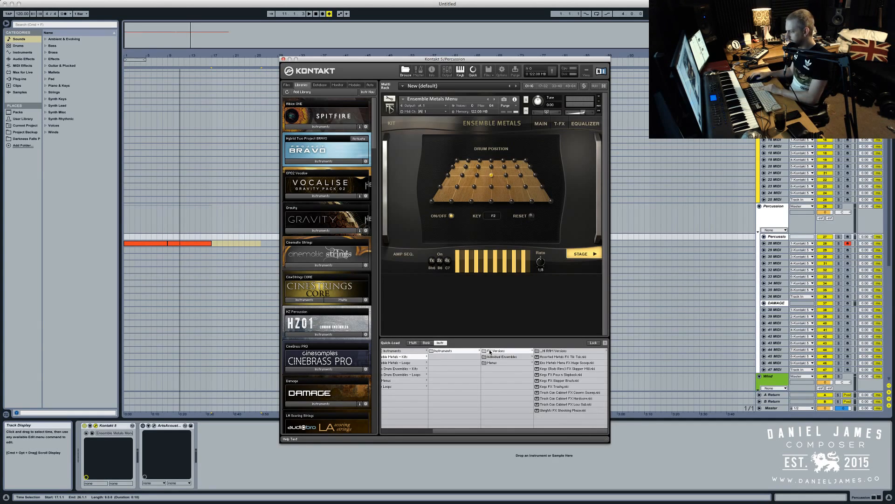
pyautogui.doubleClick(565, 357)
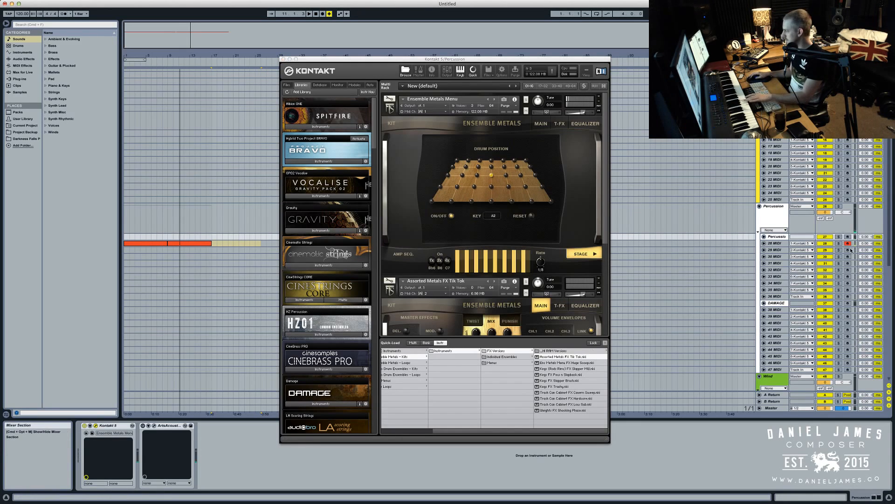
# Arm track 29 MIDI to play the Assorted Metals FX Tik Tok kit and start playback from bar 17
pyautogui.click(848, 250)
pyautogui.click(770, 236)
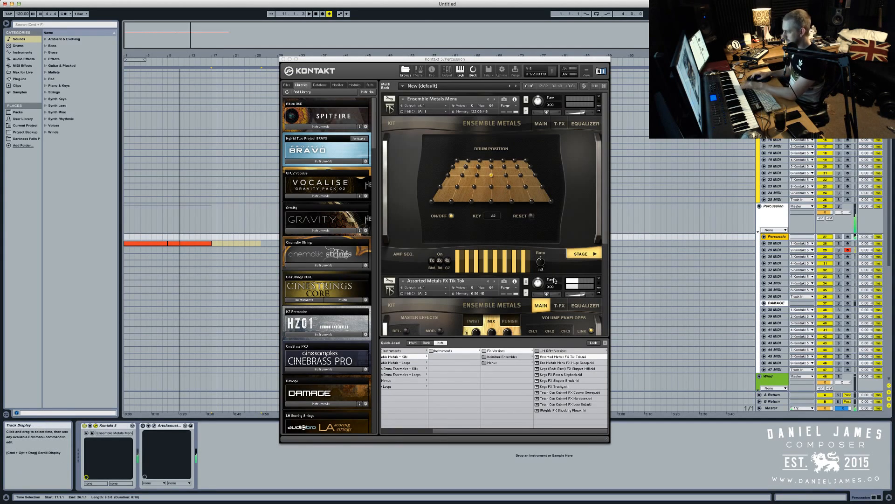
pyautogui.scroll(-5, 554, 280)
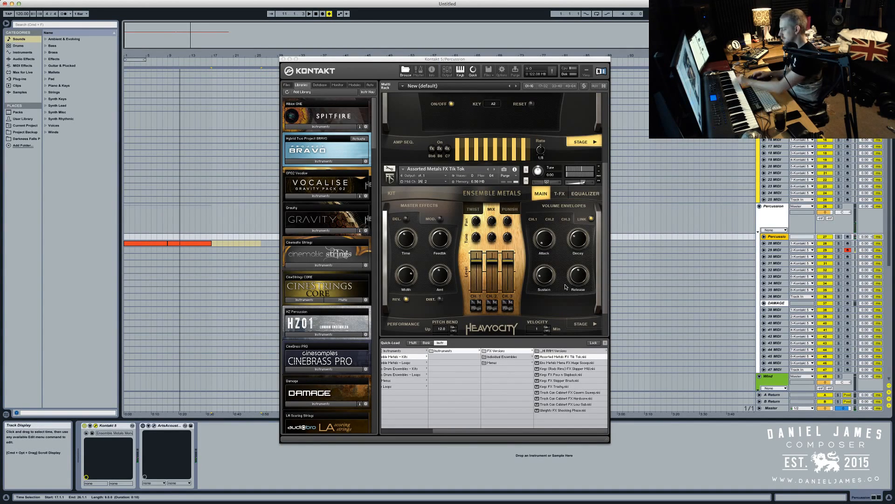
pyautogui.press('space')
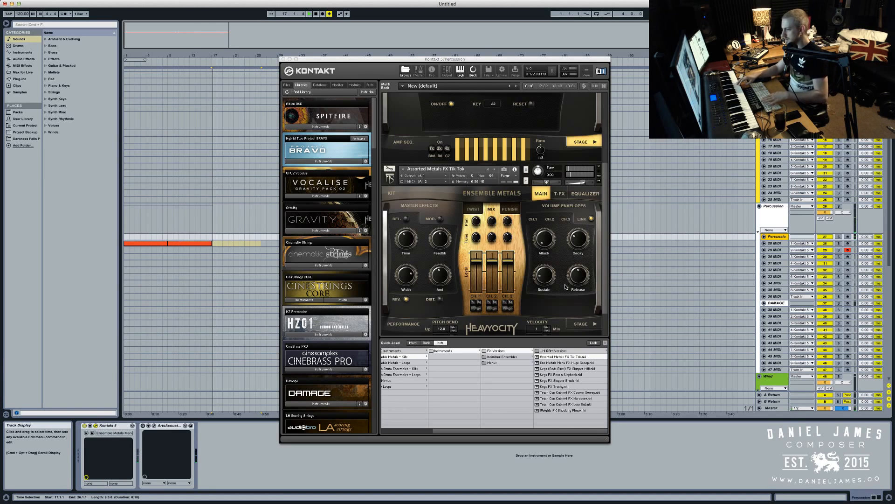
# Record a four-bar Assorted Metals FX Tik Tok part on track 29 MIDI from bar 1 and play back its clip in the note editor
pyautogui.click(129, 242)
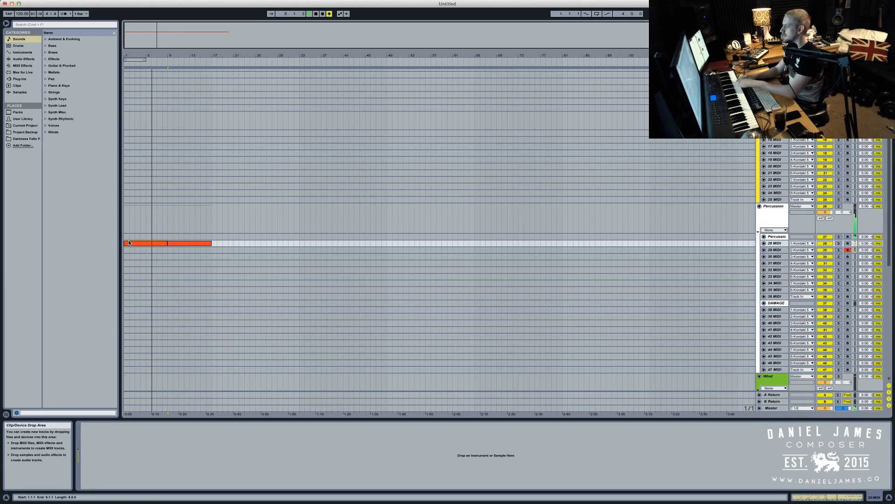
pyautogui.press('F9')
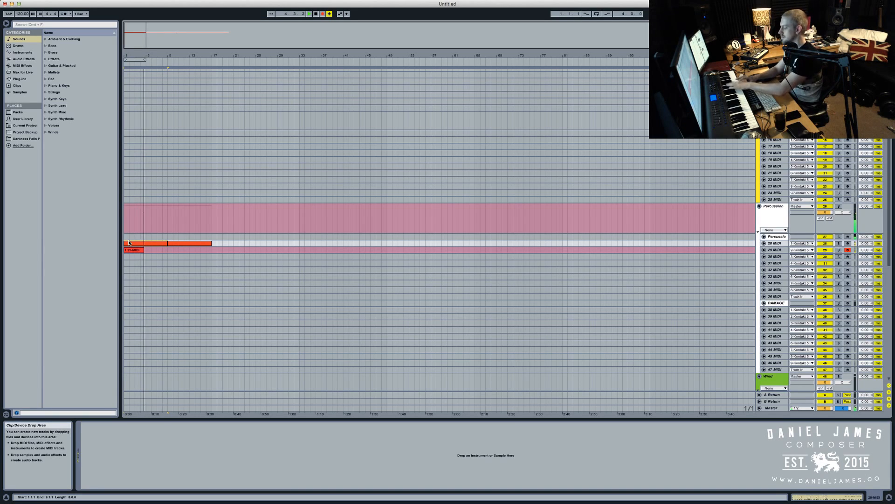
pyautogui.press('space')
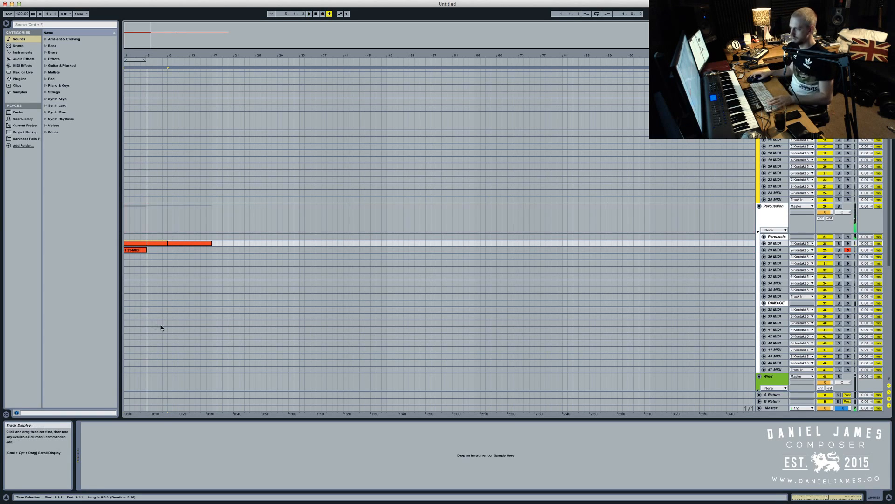
pyautogui.doubleClick(142, 250)
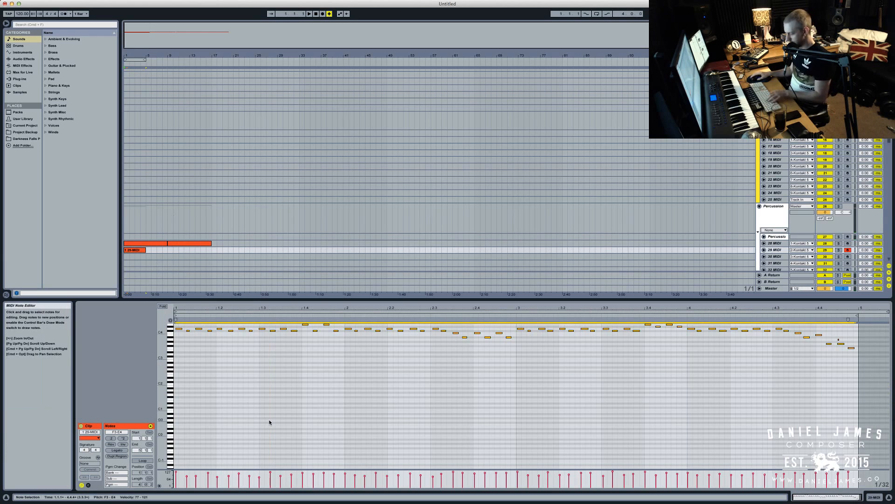
pyautogui.press('space')
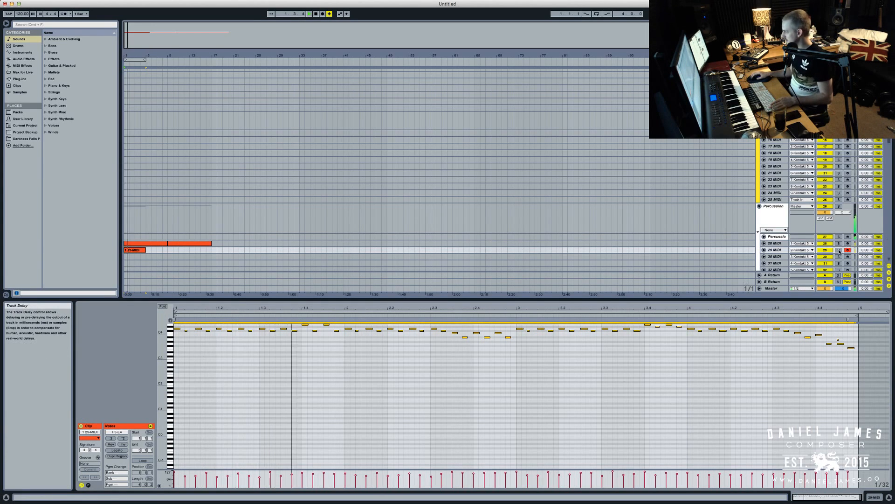
# Review the Equalizer and Main pages of Ensemble Metals Menu and the Main controls of Assorted Metals FX Tik Tok in the Percussion track's Kontakt
pyautogui.click(716, 238)
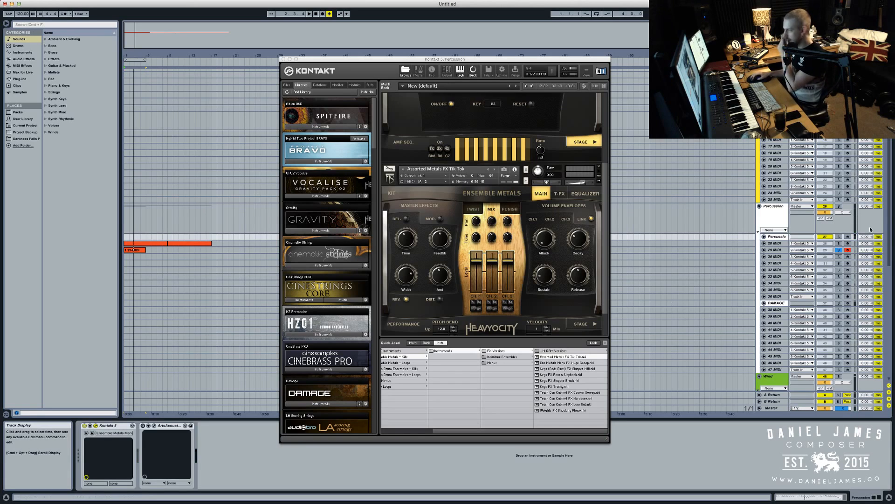
pyautogui.scroll(4, 549, 246)
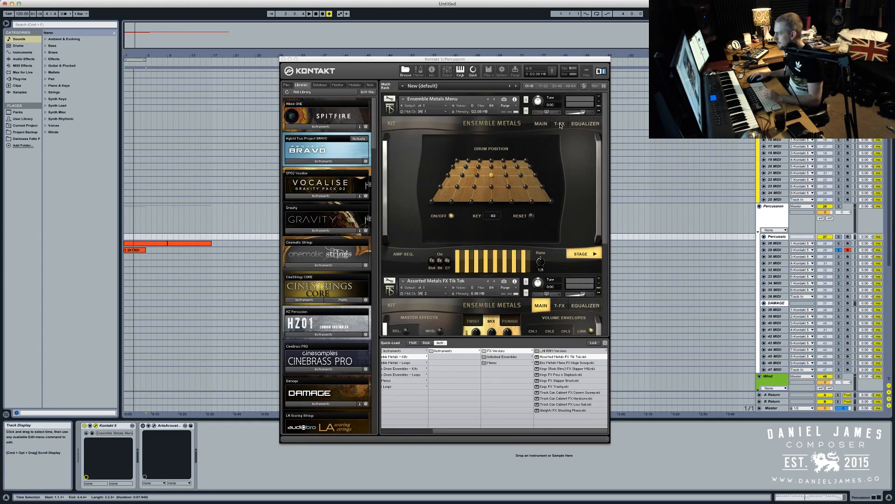
pyautogui.click(575, 125)
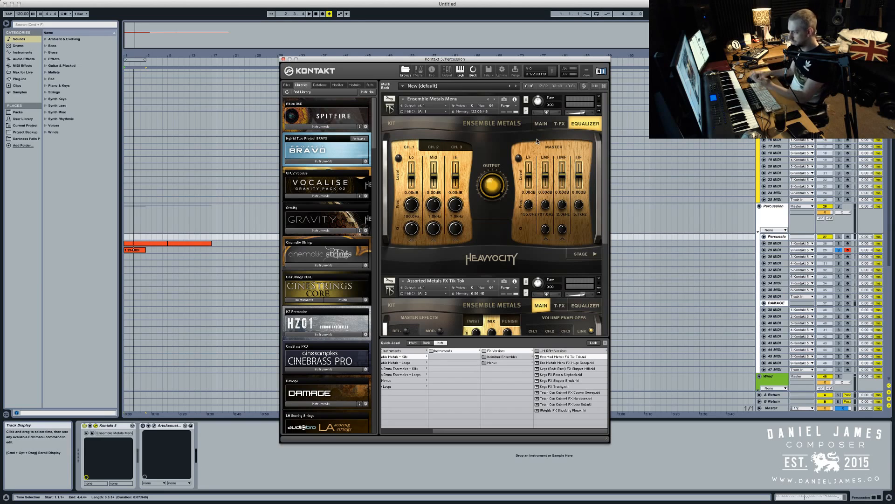
pyautogui.click(542, 123)
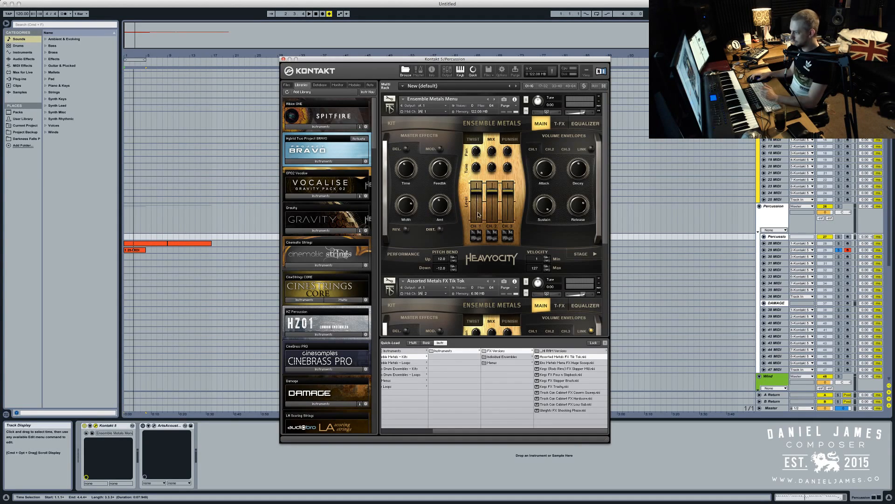
pyautogui.scroll(-5, 489, 194)
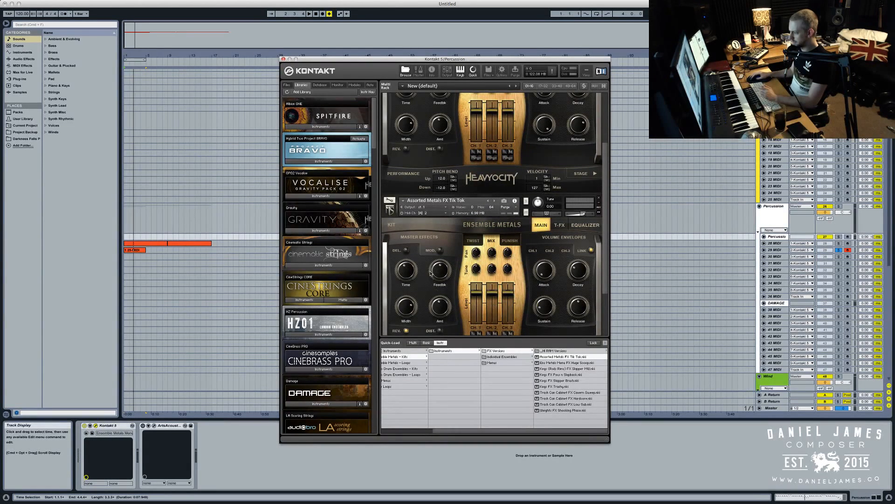
pyautogui.scroll(-4, 412, 241)
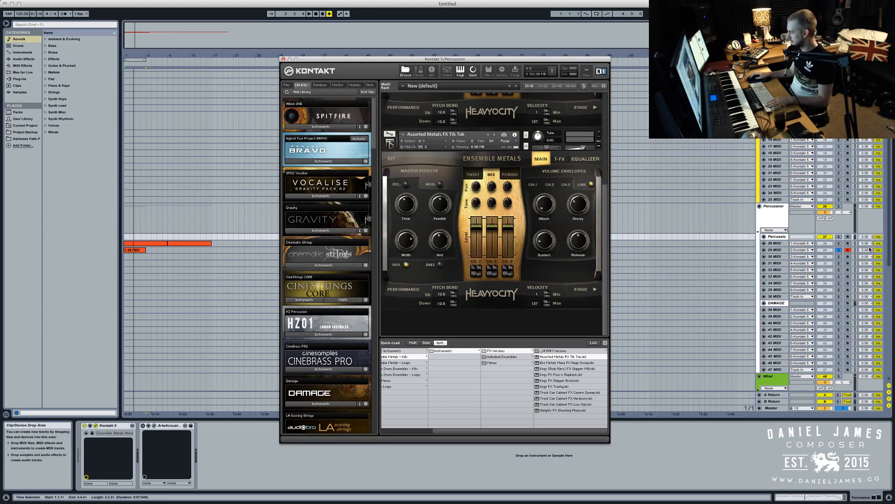
# Audition the Cathedral 2 reverb on Ensemble Metals Menu during playback, adjust its mix, and switch the reverb off
pyautogui.press('space')
pyautogui.scroll(9, 446, 240)
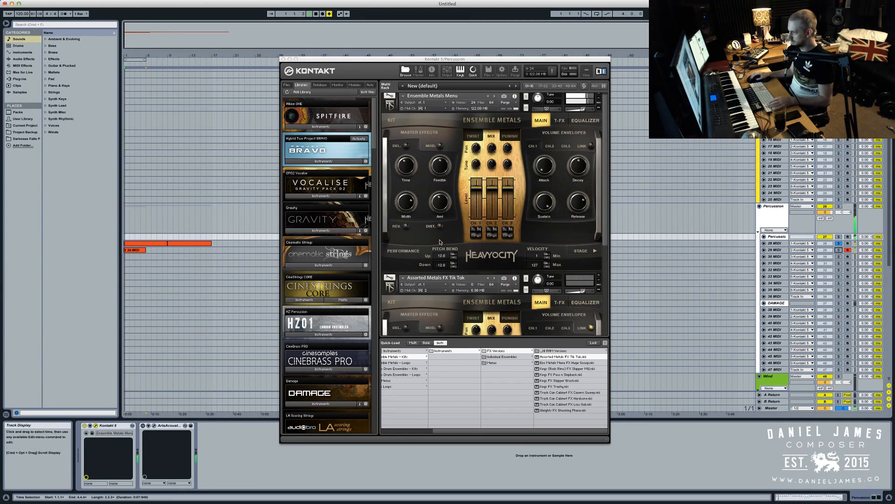
pyautogui.click(406, 229)
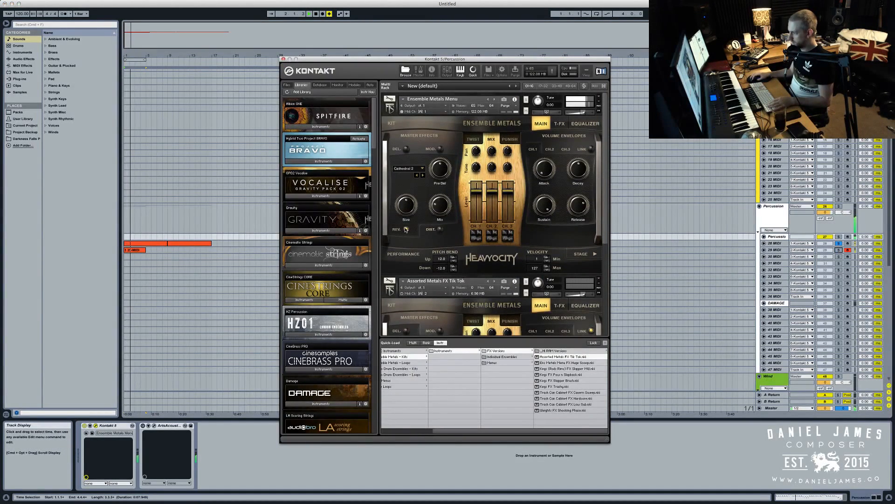
pyautogui.moveTo(440, 208); pyautogui.dragTo(440, 201)
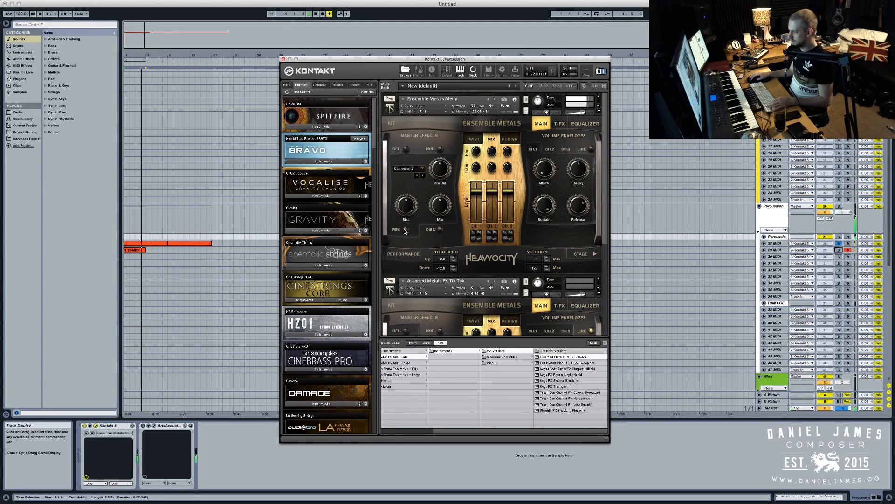
# Audition distortion on Ensemble Metals Menu with Drive at 82.3% during playback, and switch the distortion off
pyautogui.click(440, 229)
pyautogui.moveTo(441, 210); pyautogui.dragTo(441, 203)
pyautogui.moveTo(405, 163); pyautogui.dragTo(408, 152)
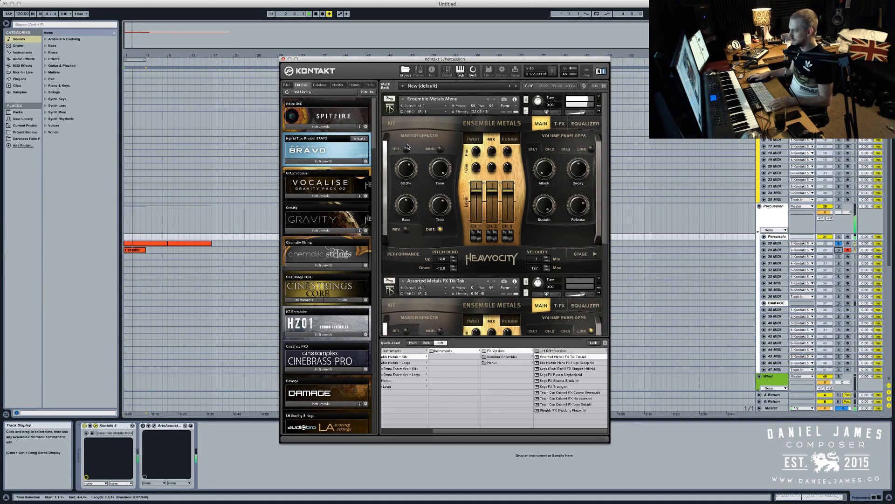
pyautogui.click(440, 229)
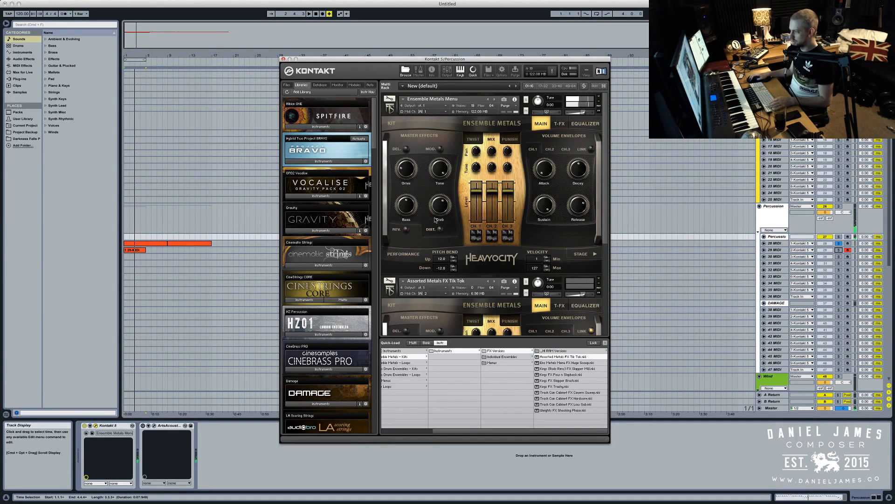
# Audition the delay and modulation master effects on Ensemble Metals Menu during playback, and switch both off
pyautogui.click(406, 149)
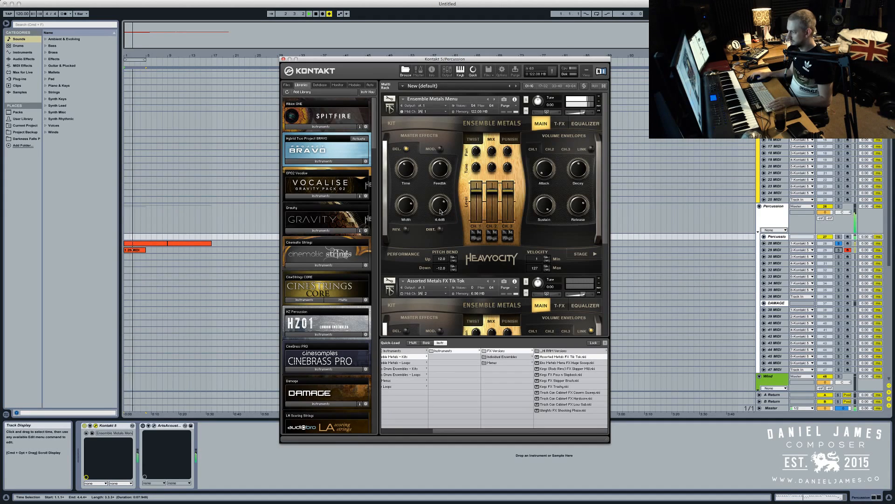
pyautogui.press('space')
pyautogui.click(406, 149)
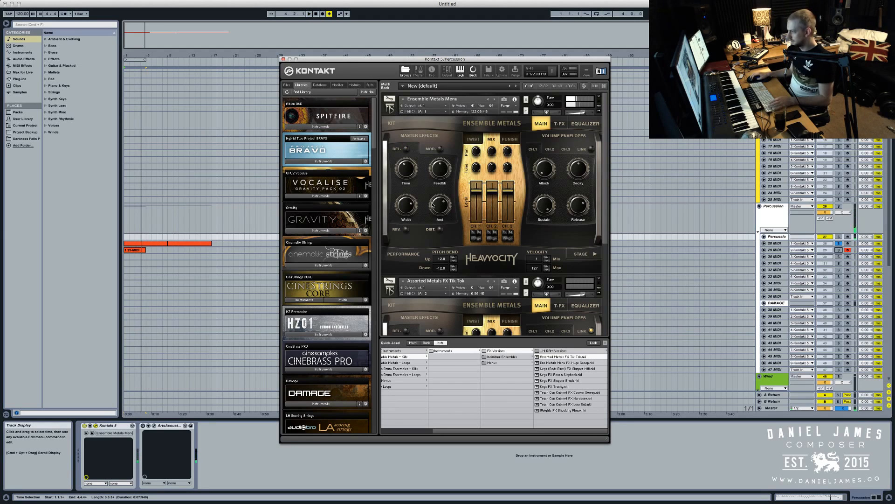
pyautogui.moveTo(436, 205); pyautogui.dragTo(437, 215)
pyautogui.click(441, 149)
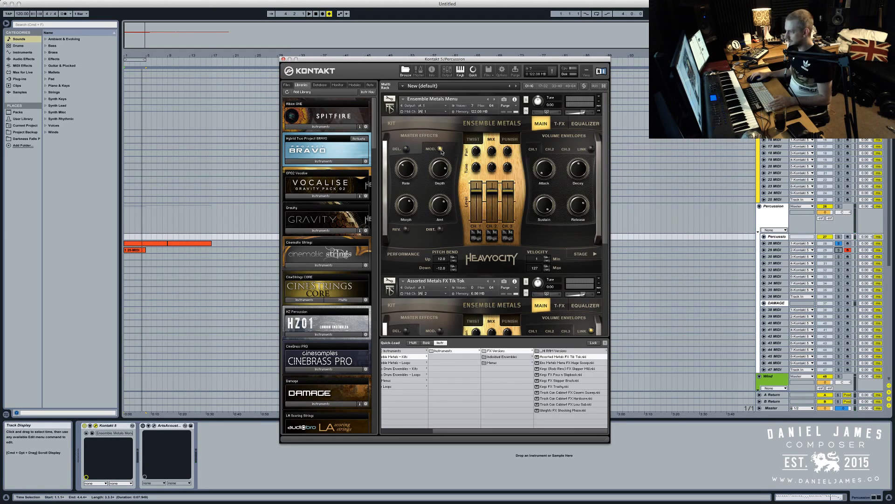
pyautogui.press('space')
# Audition the Twist and Punish effects on Ensemble Metals Menu during playback, switching each on and off again
pyautogui.click(481, 143)
pyautogui.click(492, 229)
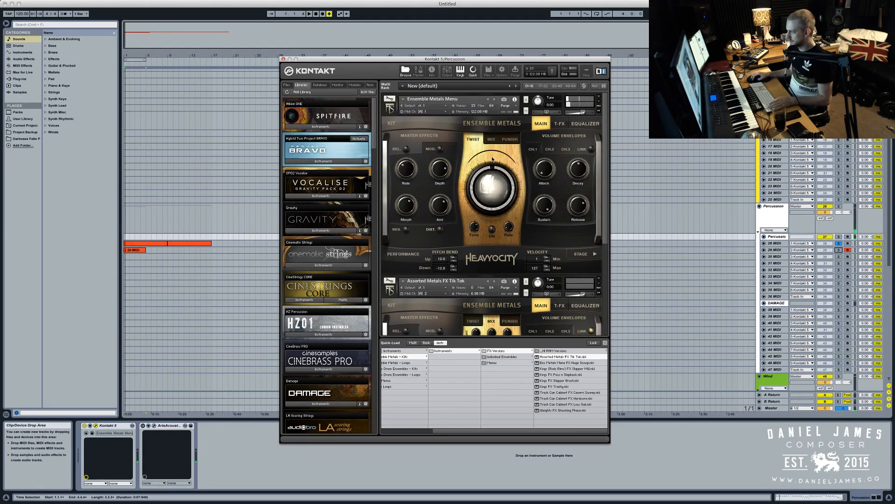
pyautogui.press('space')
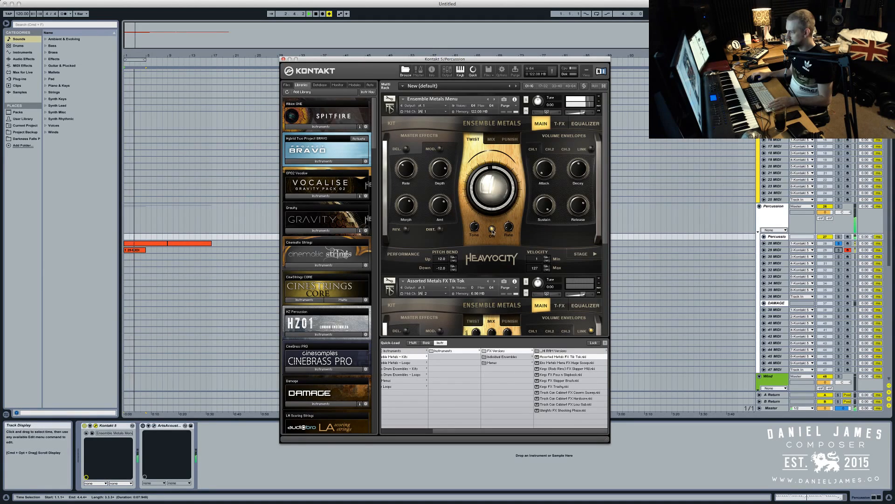
pyautogui.click(507, 139)
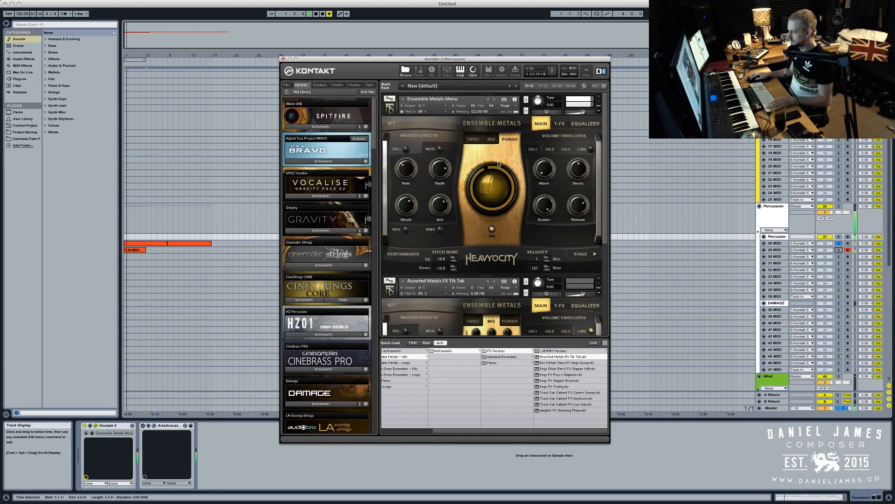
pyautogui.click(492, 230)
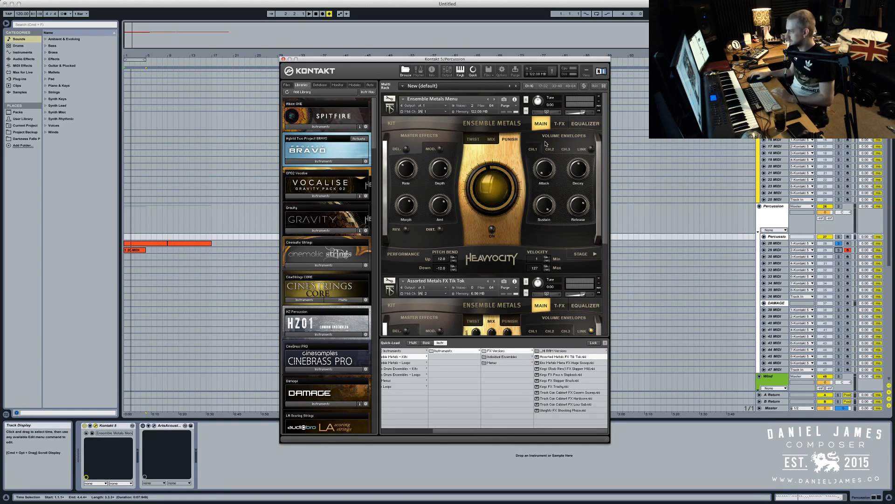
# Open the T-FX page of Ensemble Metals Menu and play the clips with it in view
pyautogui.click(559, 124)
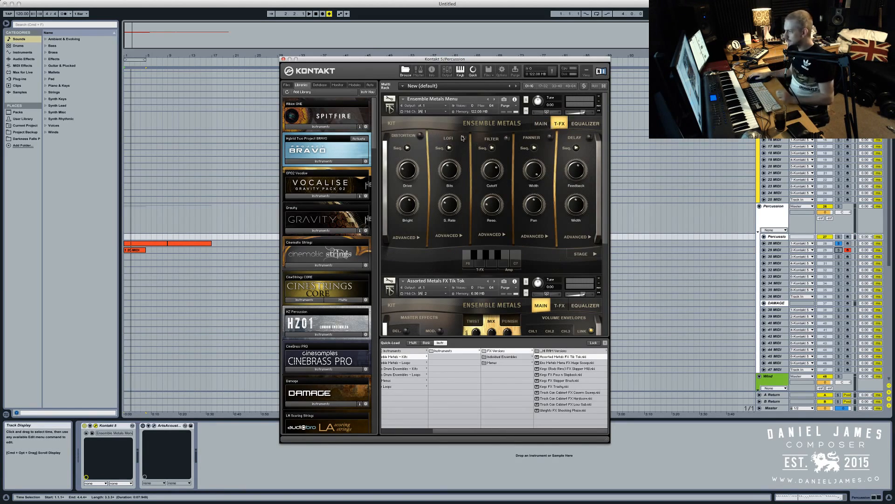
pyautogui.press('space')
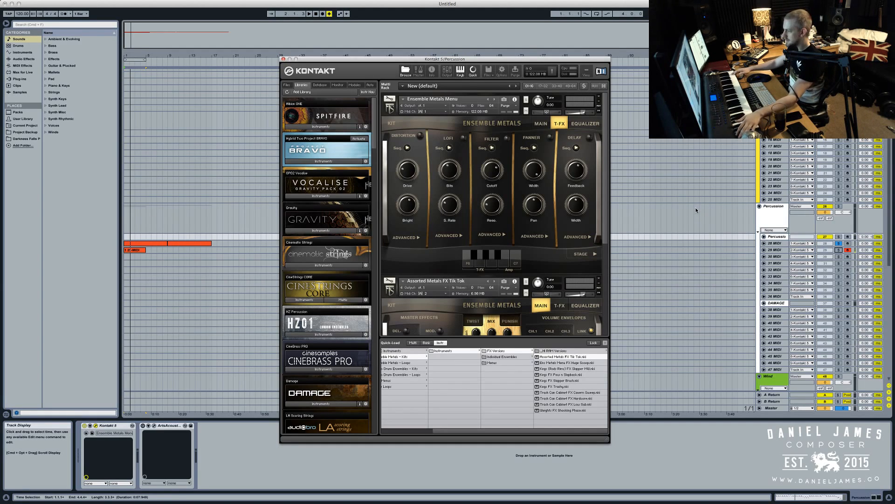
pyautogui.press('space')
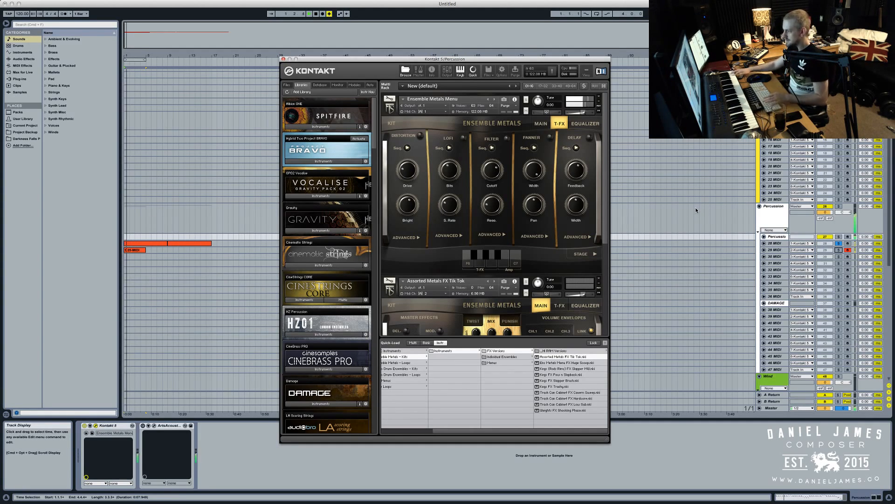
# Hide the Quick-Load browser, arm track 28 MIDI, and audition the key-triggered T-FX on Ensemble Metals Menu during playback
pyautogui.click(606, 343)
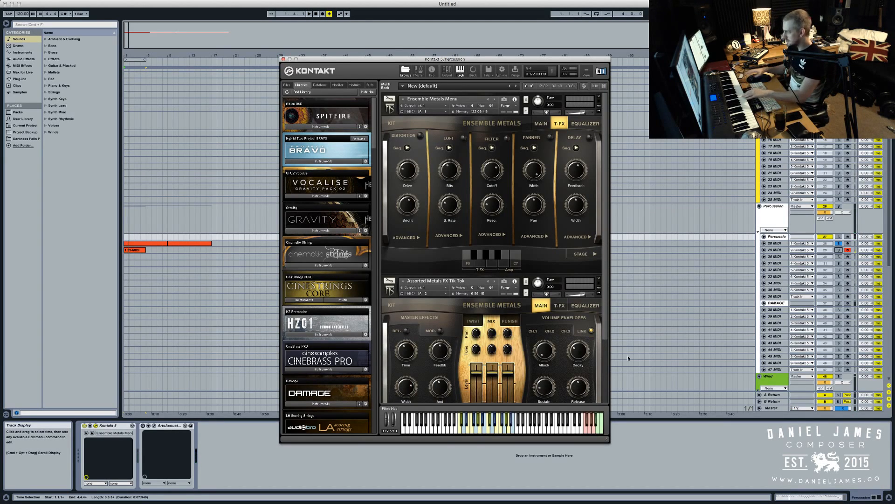
pyautogui.click(848, 244)
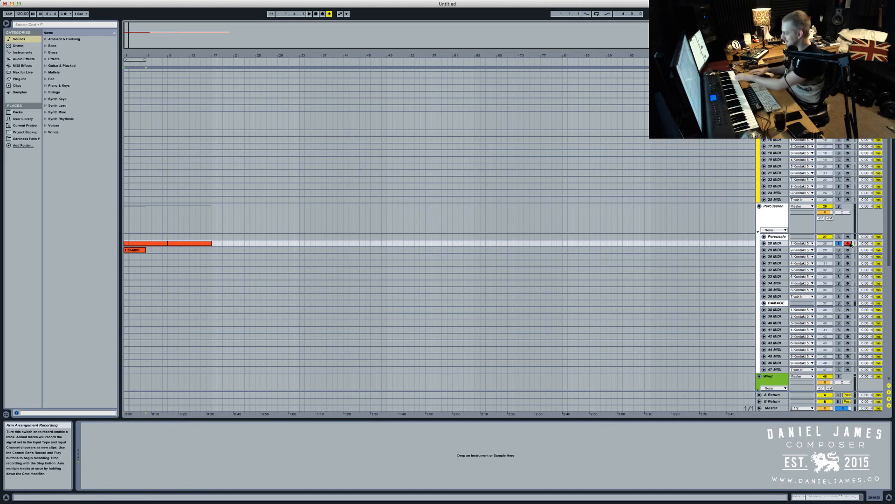
pyautogui.click(777, 237)
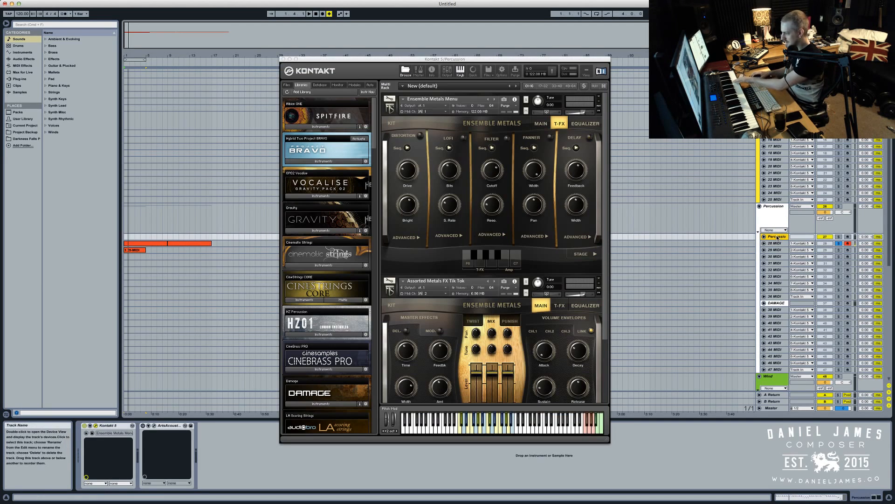
pyautogui.press('space')
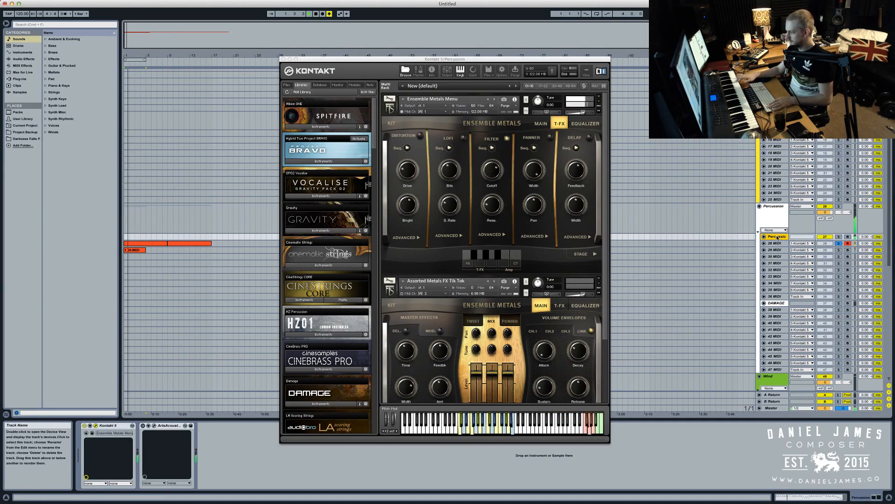
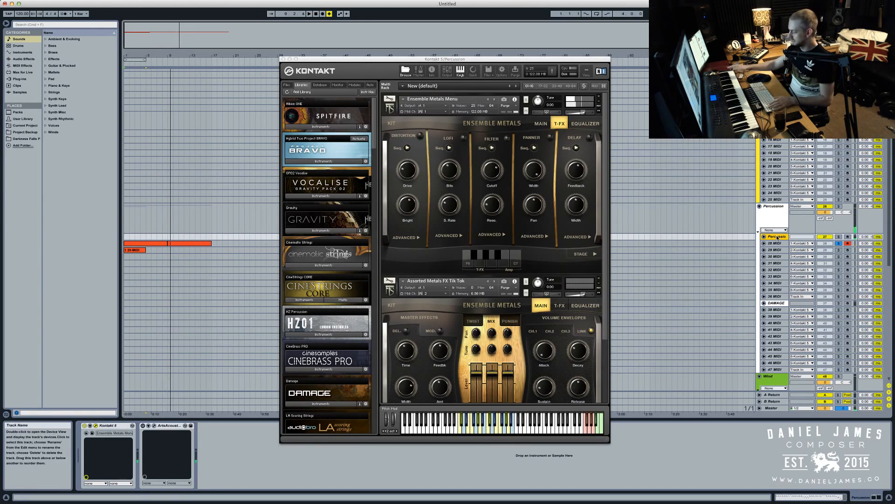
pyautogui.press('space')
pyautogui.press('space')
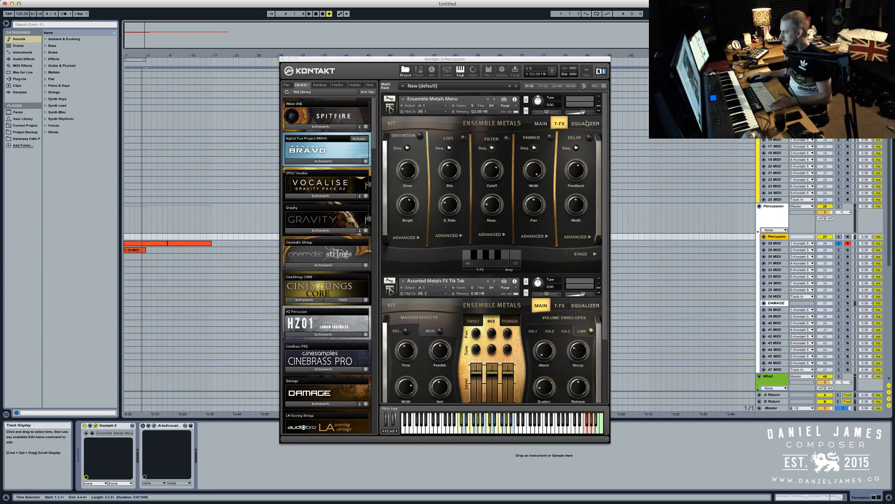
# Examine the Equalizer, Stage and Main pages of Ensemble Metals Menu
pyautogui.click(587, 124)
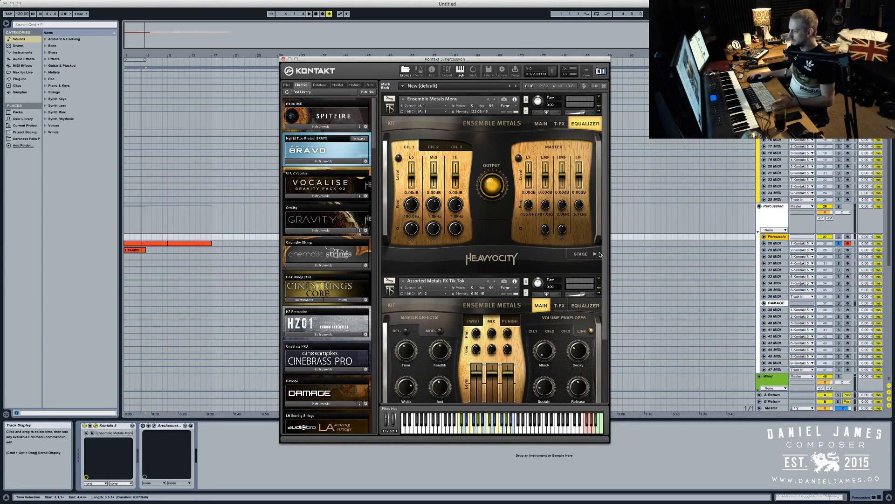
pyautogui.click(587, 254)
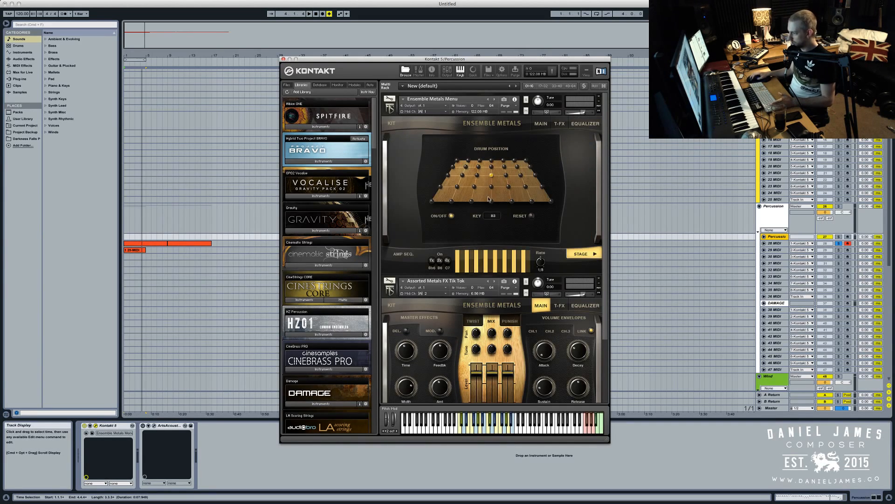
pyautogui.click(543, 125)
pyautogui.scroll(-2, 544, 125)
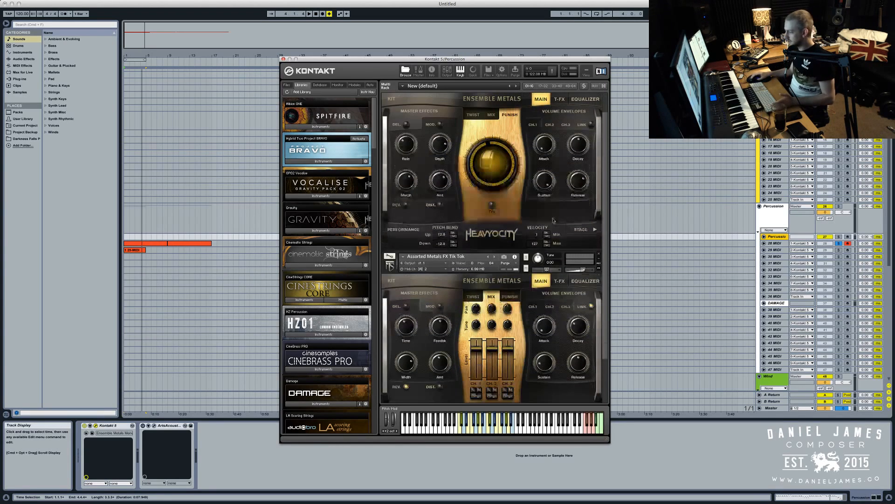
# Show the Quick-Load browser again, arm track 30 MIDI, and return to the Percussion track's Kontakt
pyautogui.click(473, 70)
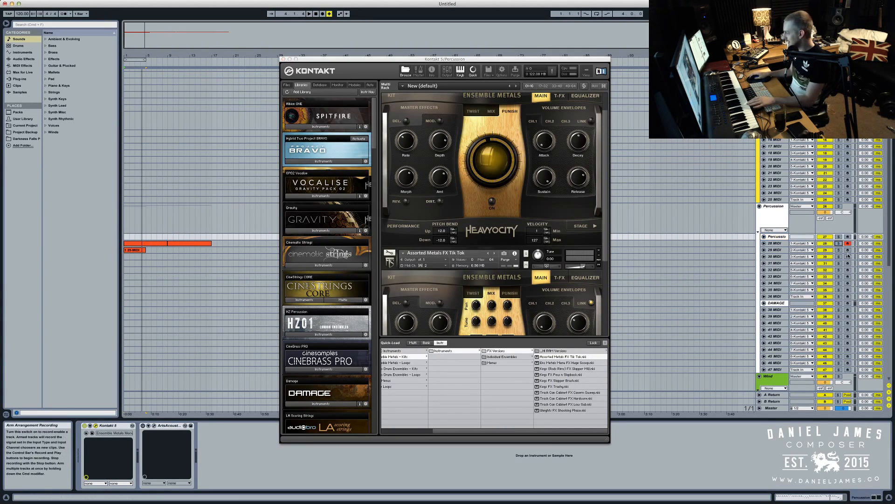
pyautogui.click(775, 257)
pyautogui.click(775, 237)
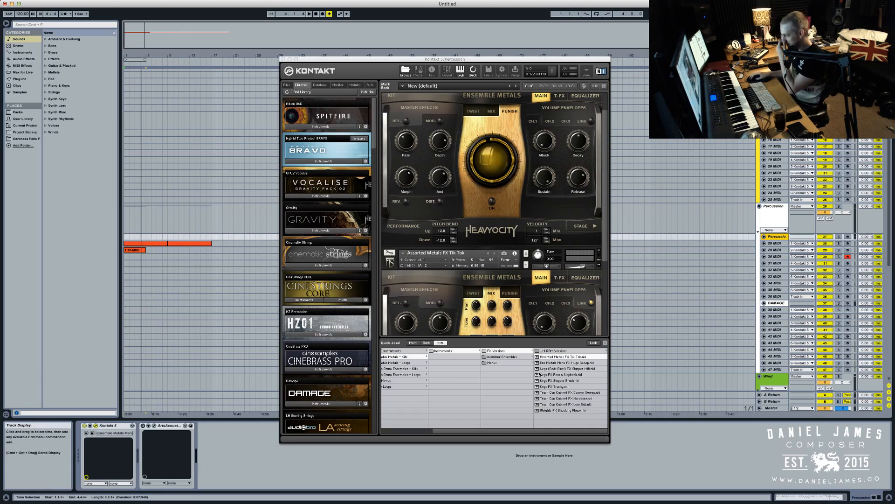
# Load the Ens Metals Menu FX Huge Scoop patch as another instrument and switch it to Kegs (Rods Rims) FX Slapper MW
pyautogui.doubleClick(547, 364)
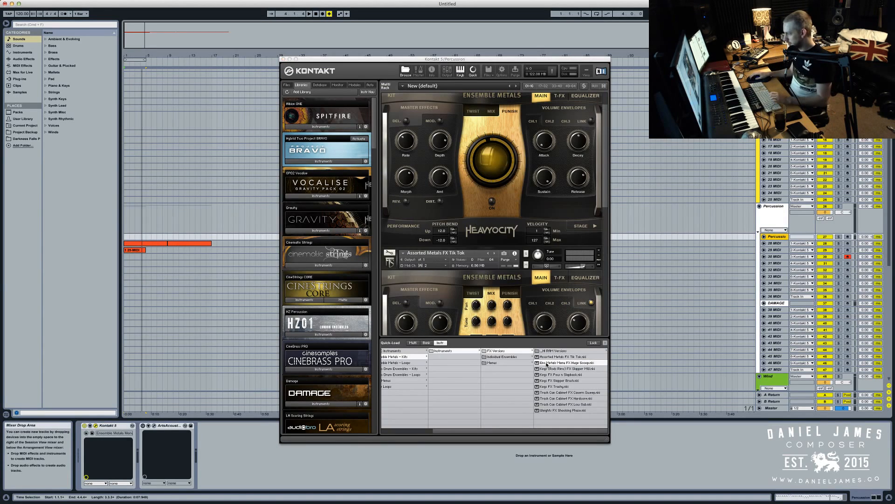
pyautogui.scroll(-3, 513, 308)
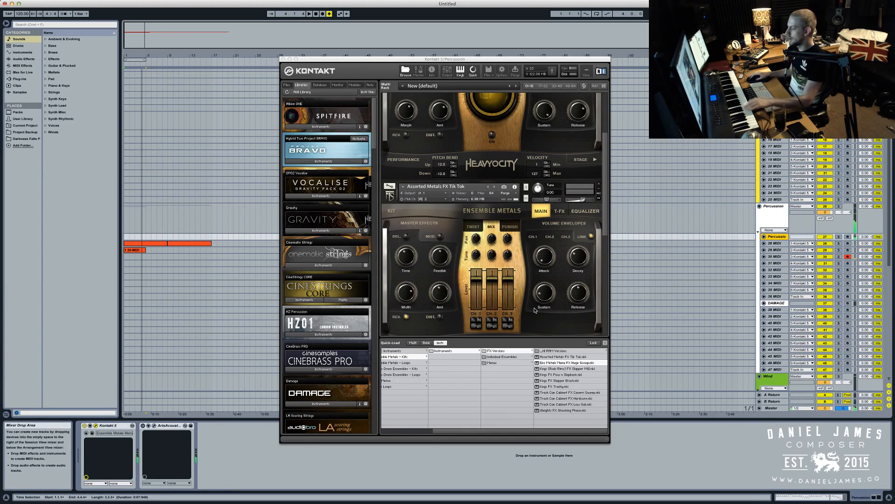
pyautogui.scroll(-1, 470, 280)
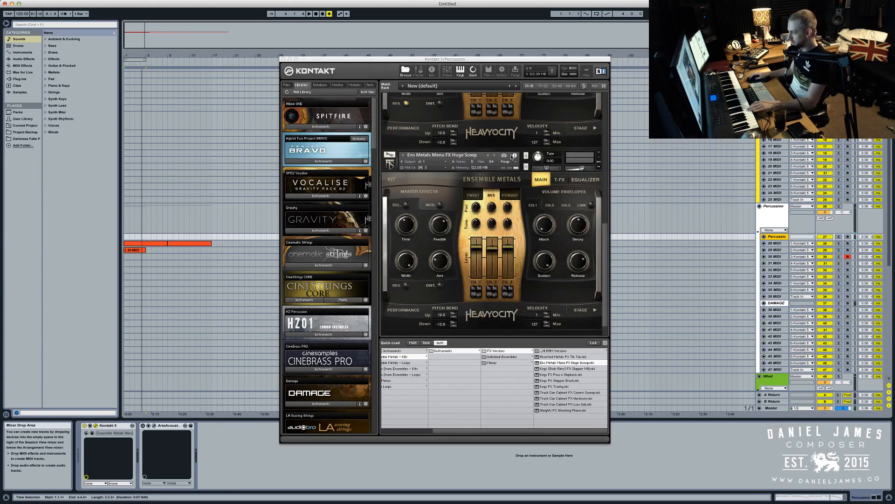
pyautogui.click(495, 155)
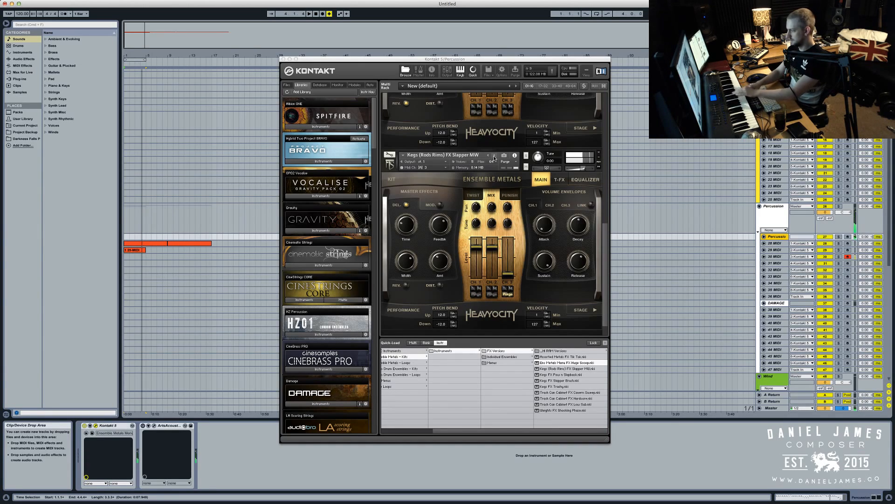
# Record a four-bar part from bar 1 on the 30 MIDI track and open the clip's notes
pyautogui.press('F9')
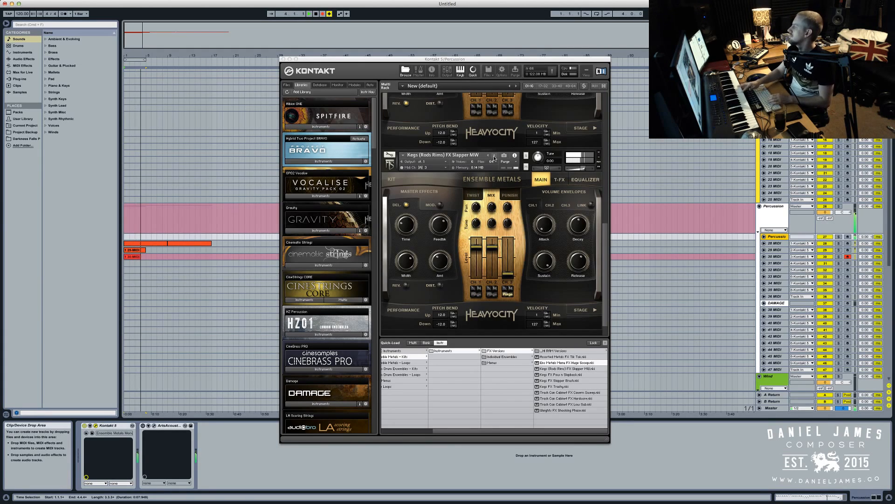
pyautogui.press('space')
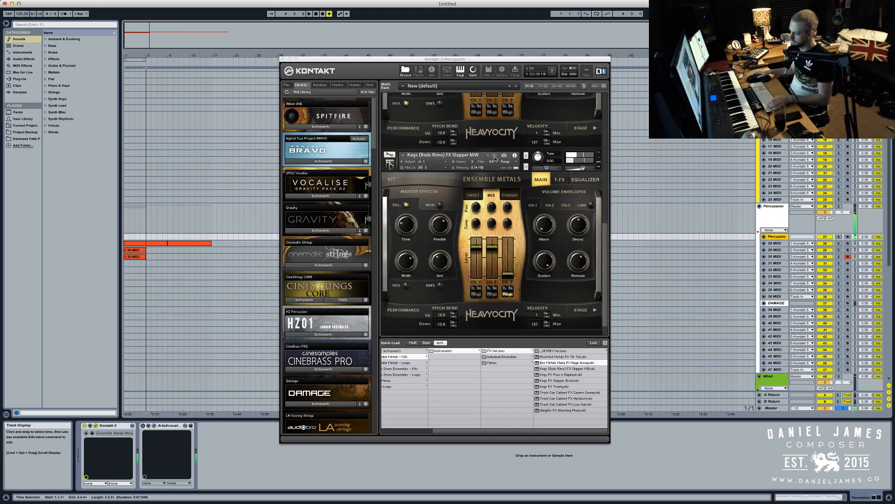
pyautogui.doubleClick(135, 257)
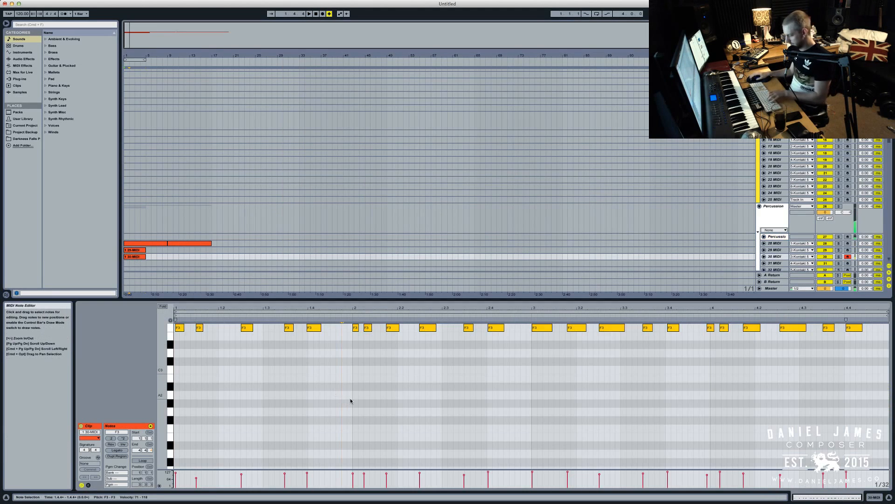
pyautogui.click(347, 401)
# Overdub a modulation pass on the soloed 30 MIDI track and trim the clip's end back to bar 5
pyautogui.click(838, 257)
pyautogui.press('space')
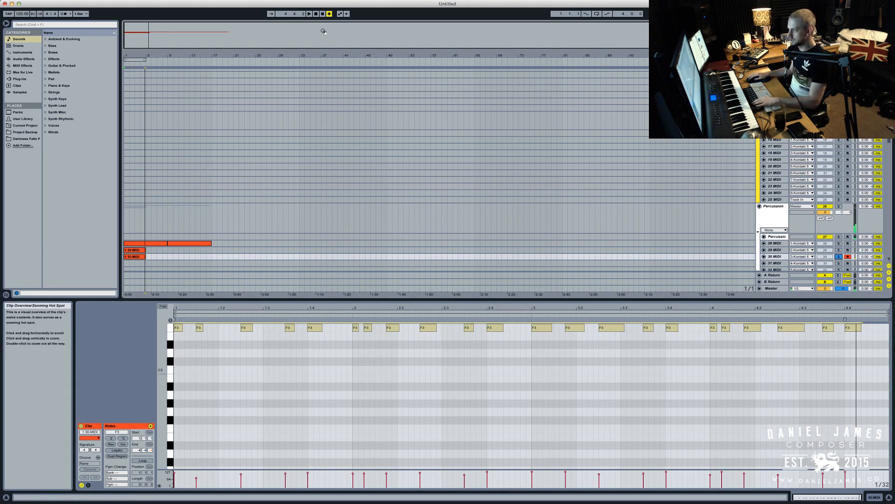
pyautogui.click(322, 14)
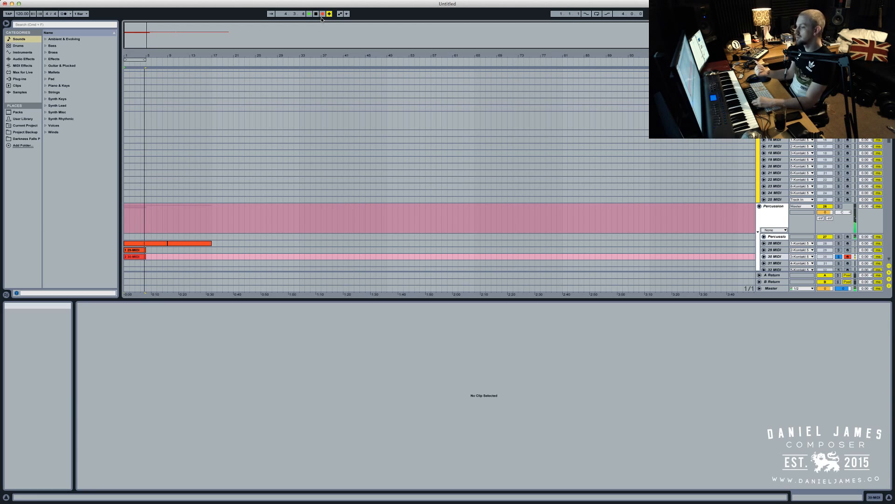
pyautogui.press('space')
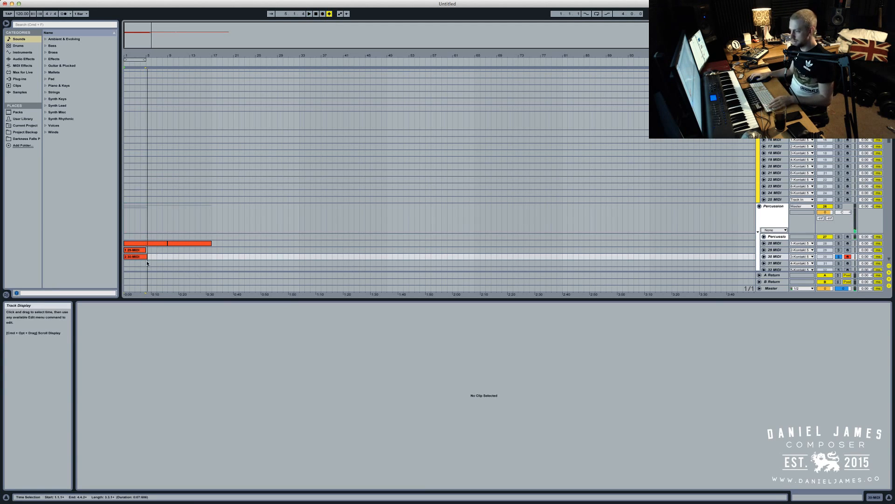
pyautogui.moveTo(146, 257); pyautogui.dragTo(144, 258)
# Show the 30 MIDI clip's envelope for controller 1 - Modulation
pyautogui.click(88, 485)
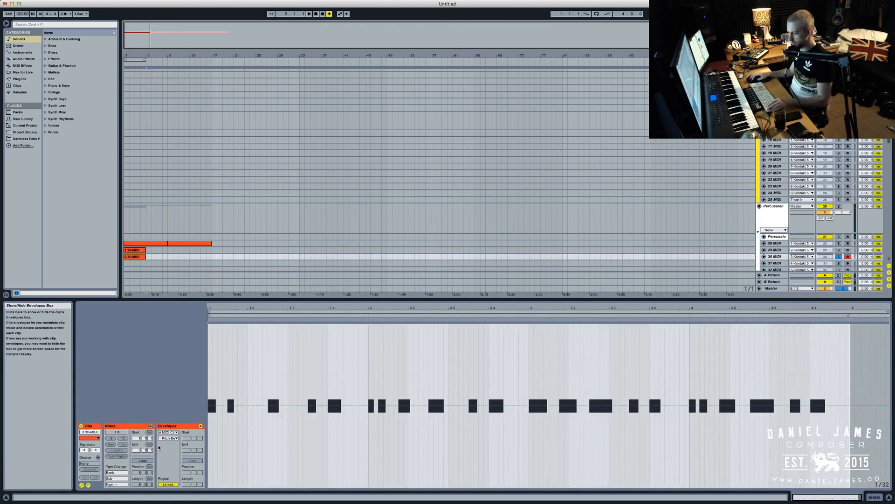
pyautogui.click(167, 437)
pyautogui.click(169, 24)
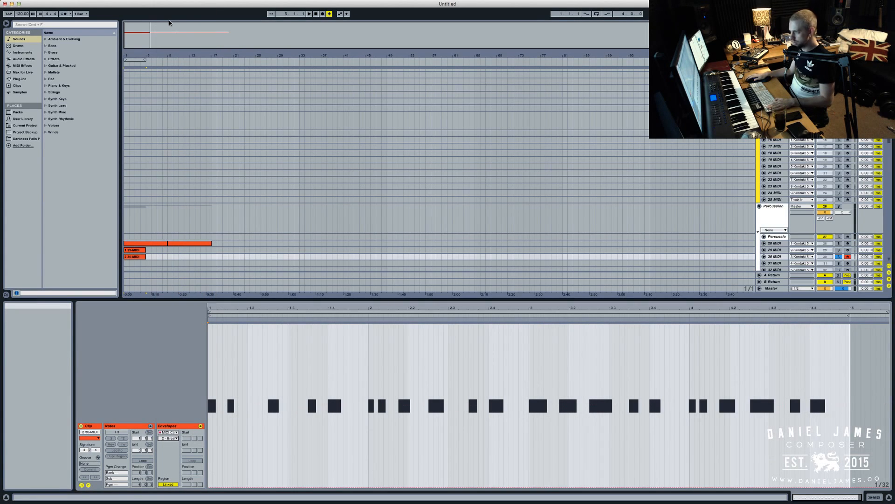
pyautogui.click(175, 440)
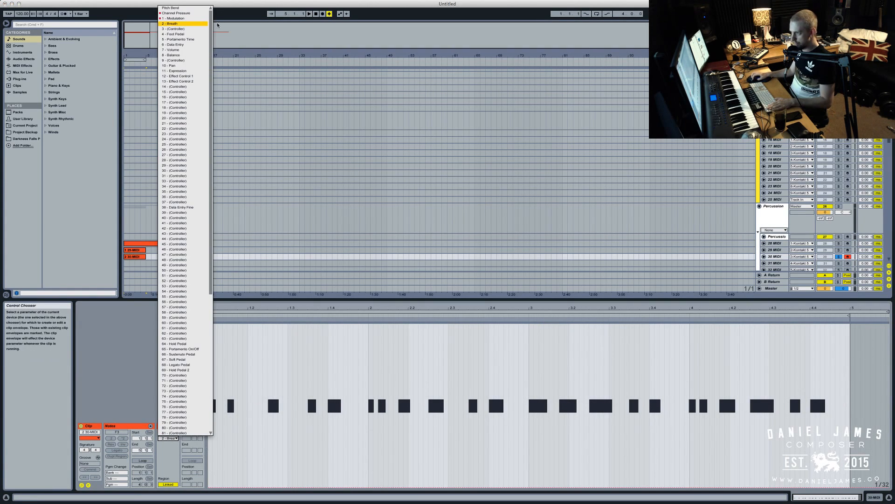
pyautogui.click(173, 19)
# Play the loop with 30 MIDI unsoloed and disarmed, and move its clip to start at bar 13
pyautogui.press('space')
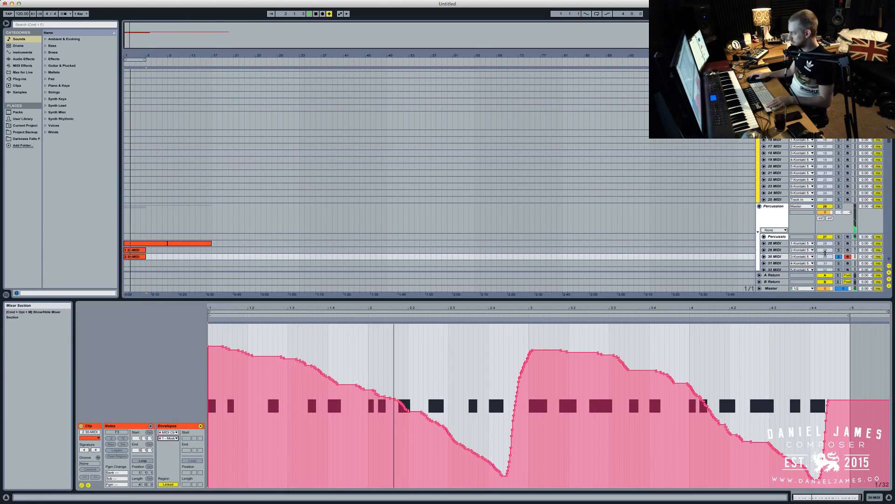
pyautogui.click(839, 256)
pyautogui.click(848, 256)
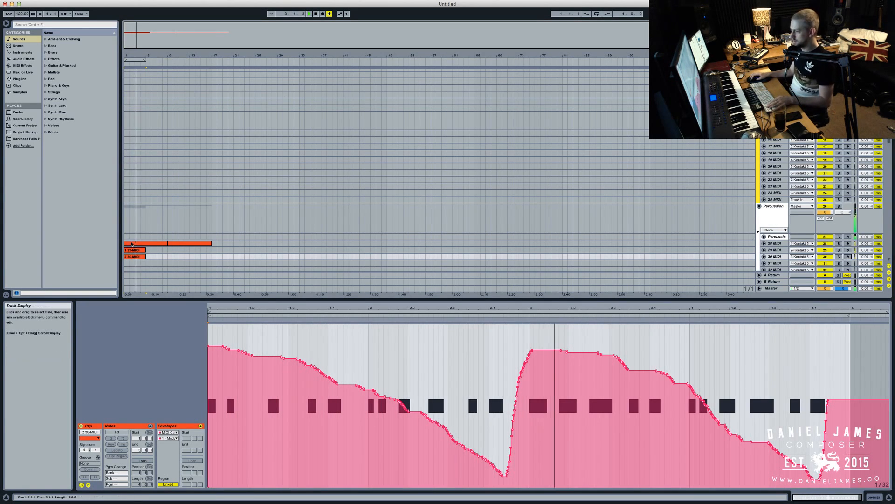
pyautogui.moveTo(134, 257); pyautogui.dragTo(178, 257)
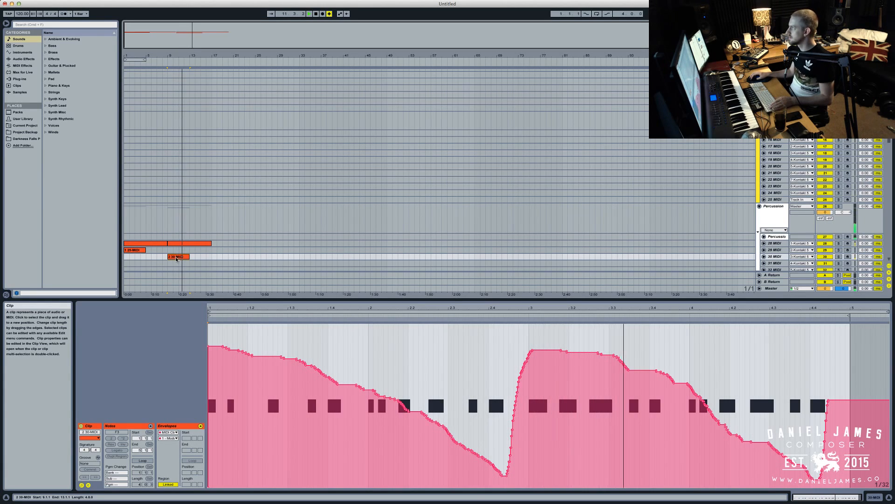
pyautogui.moveTo(176, 259); pyautogui.dragTo(199, 259)
pyautogui.click(139, 253)
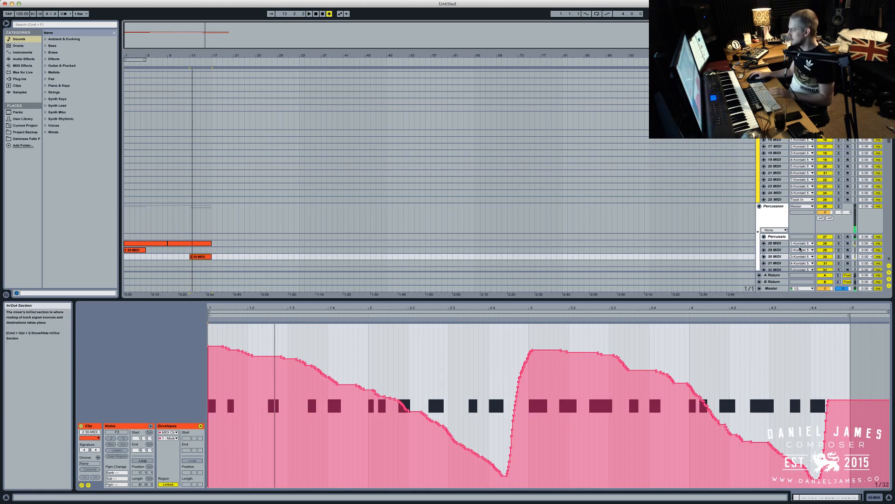
# Add the Kegs FX Pow n Slapback patch to the Percussion track's Kontakt and arm the 31 MIDI track for recording
pyautogui.click(776, 237)
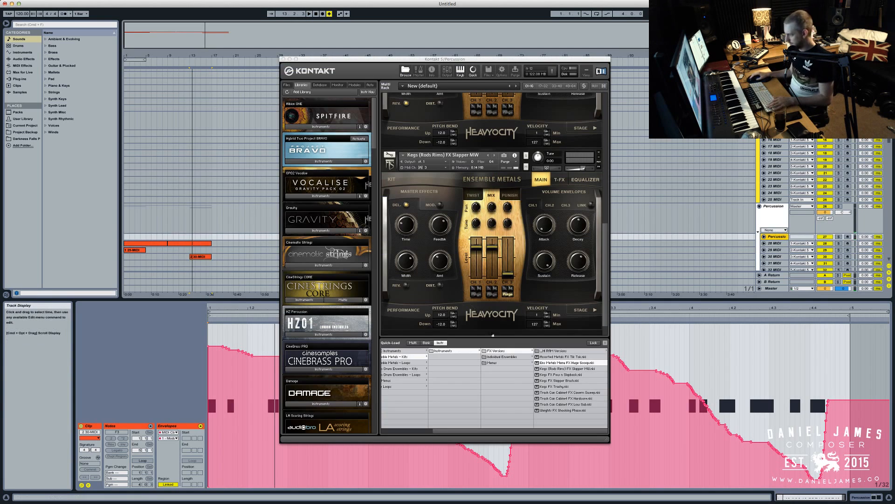
pyautogui.doubleClick(563, 376)
pyautogui.scroll(-3, 859, 238)
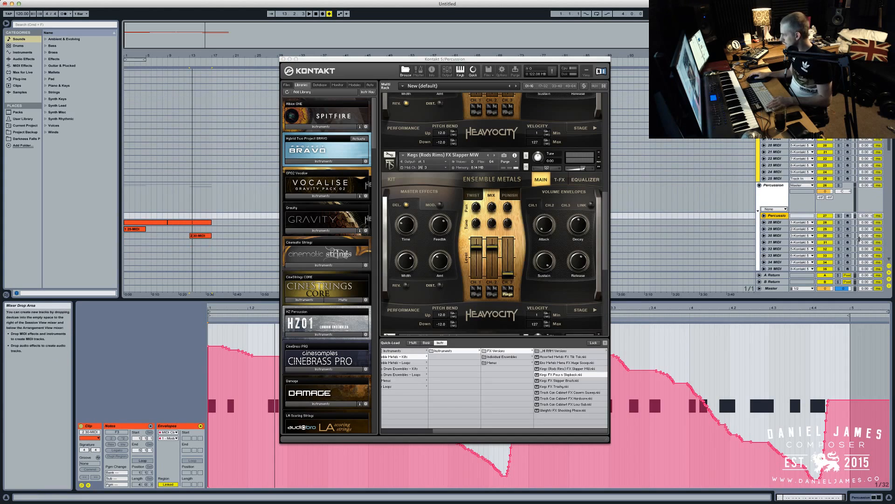
pyautogui.click(848, 243)
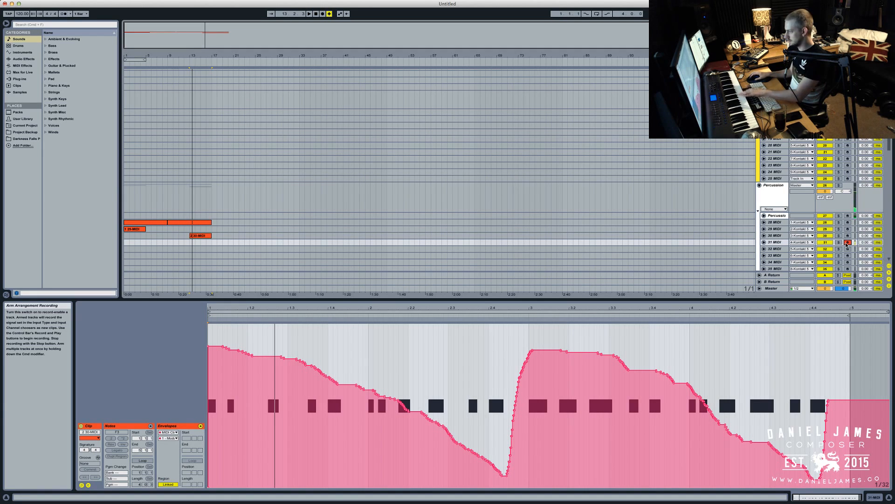
# Replace the Kegs FX Pow n Slapback instrument with the Kegs FX Slapper Brush patch
pyautogui.click(778, 216)
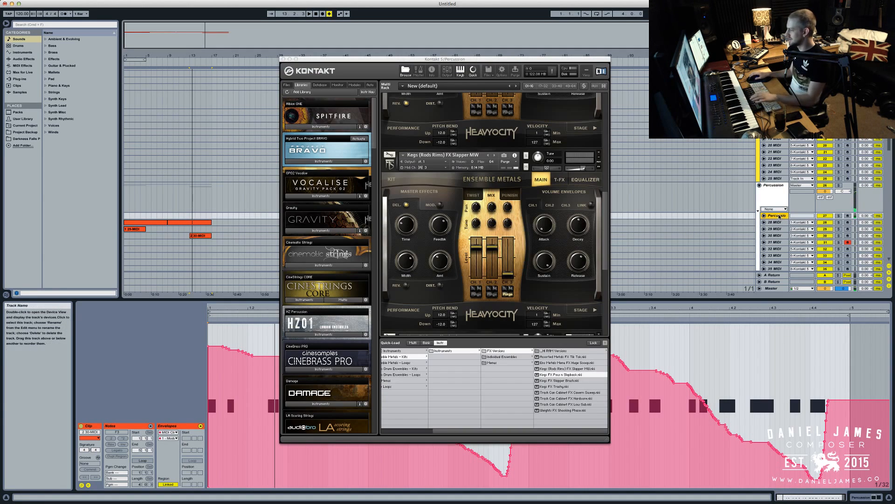
pyautogui.click(494, 156)
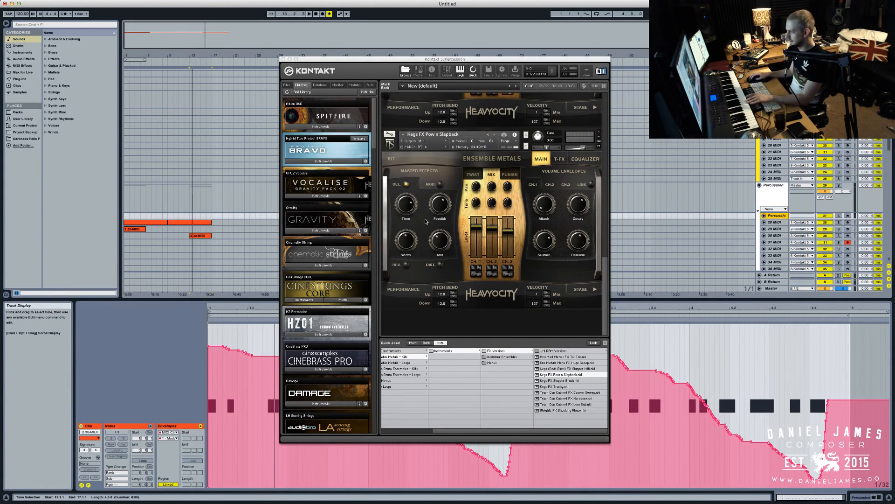
pyautogui.click(411, 210)
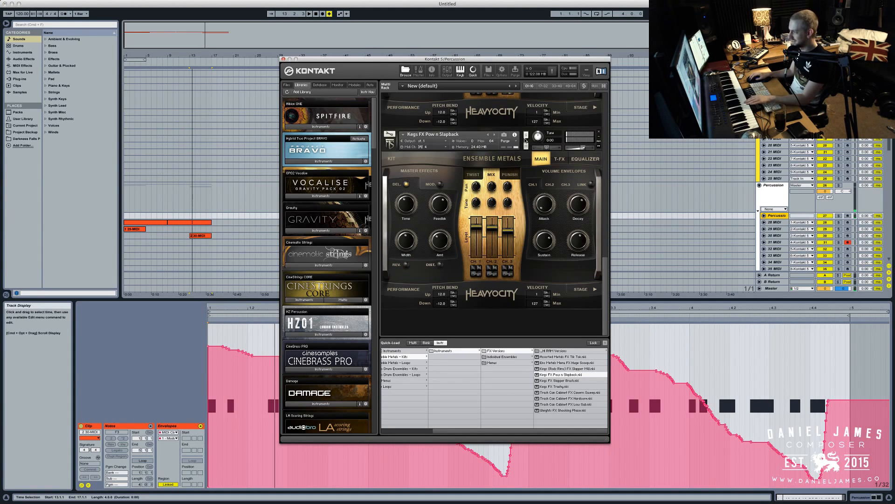
pyautogui.click(496, 135)
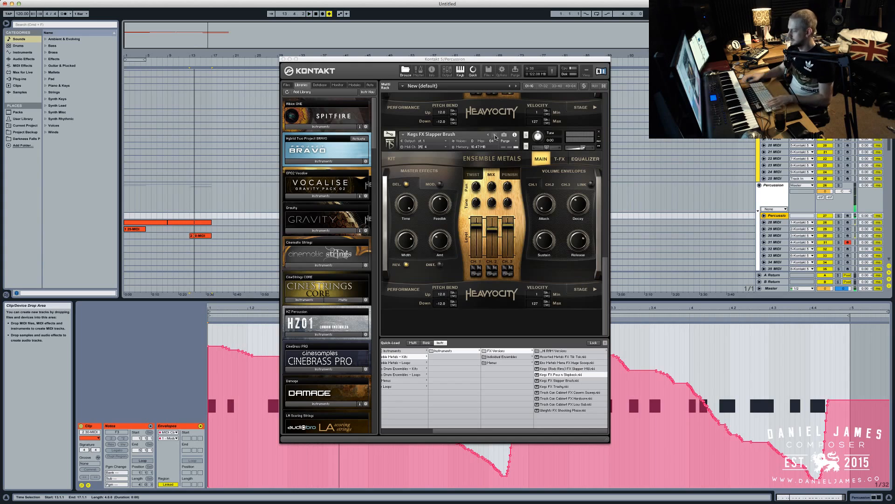
# Play the arrangement from the start and record a four-bar Slapper Brush part on the 31 MIDI track
pyautogui.press('Home')
pyautogui.press('space')
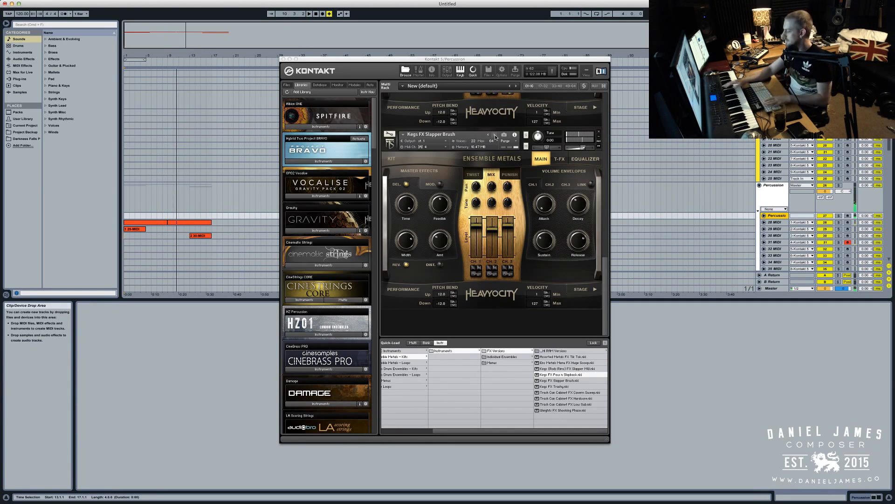
pyautogui.press('space')
pyautogui.press('F9')
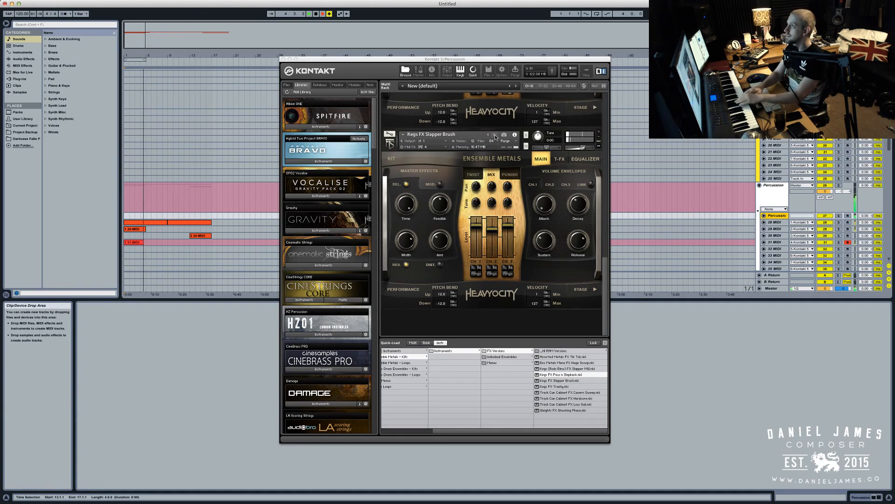
pyautogui.press('space')
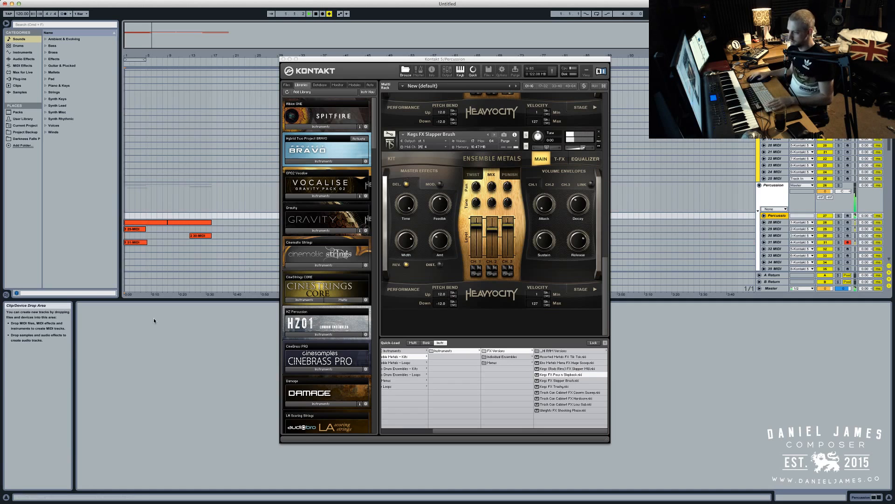
# Trim the new 31 MIDI clip to end at bar 5 and quantize all of its notes
pyautogui.doubleClick(144, 242)
pyautogui.click(274, 434)
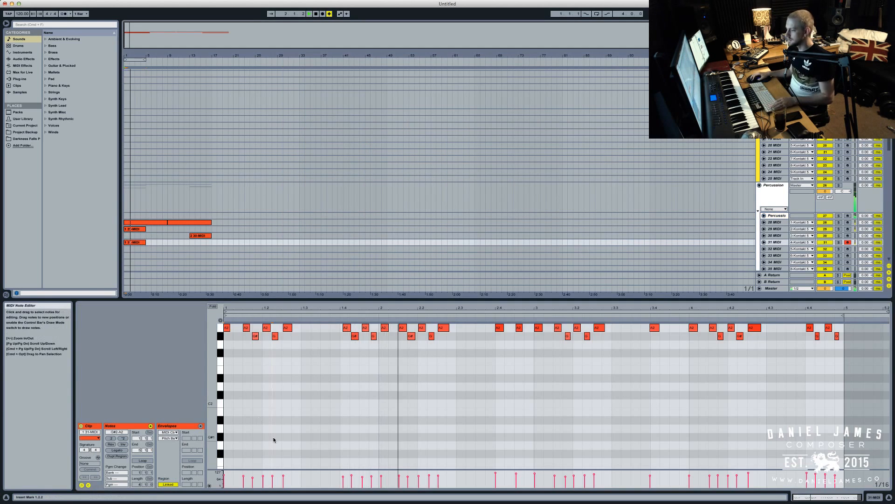
pyautogui.press('super+a')
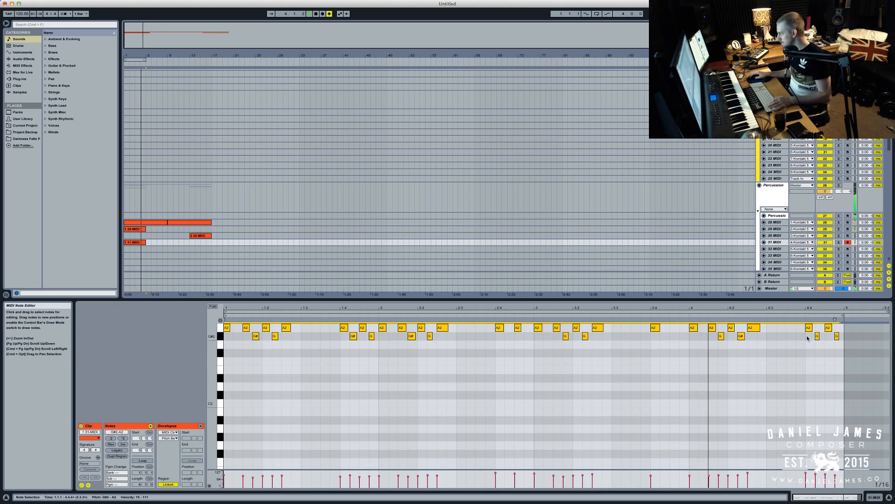
# Audition the 31 MIDI part by soloing it with the neighbouring percussion tracks, clear the solos and stop playback
pyautogui.click(839, 242)
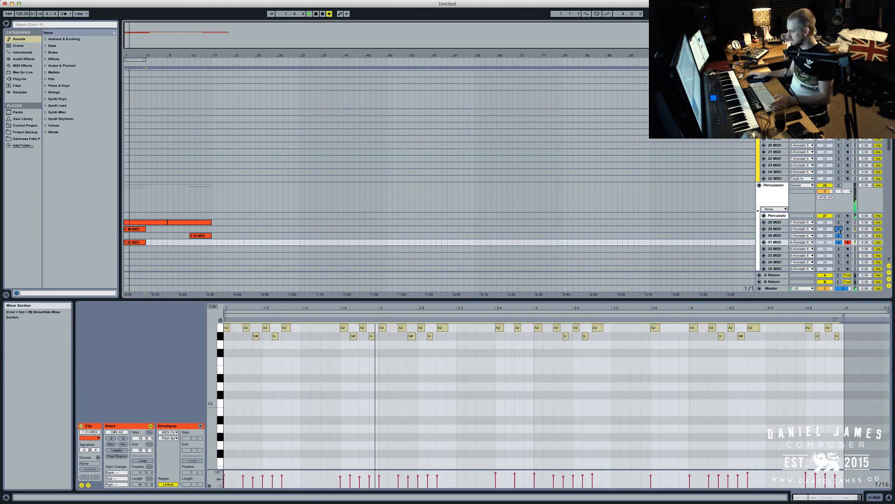
pyautogui.click(839, 229)
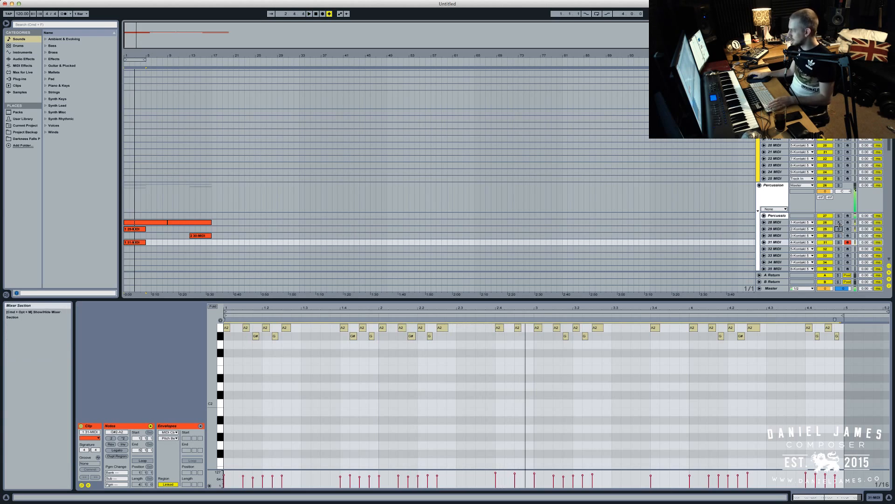
pyautogui.click(839, 223)
pyautogui.click(839, 242)
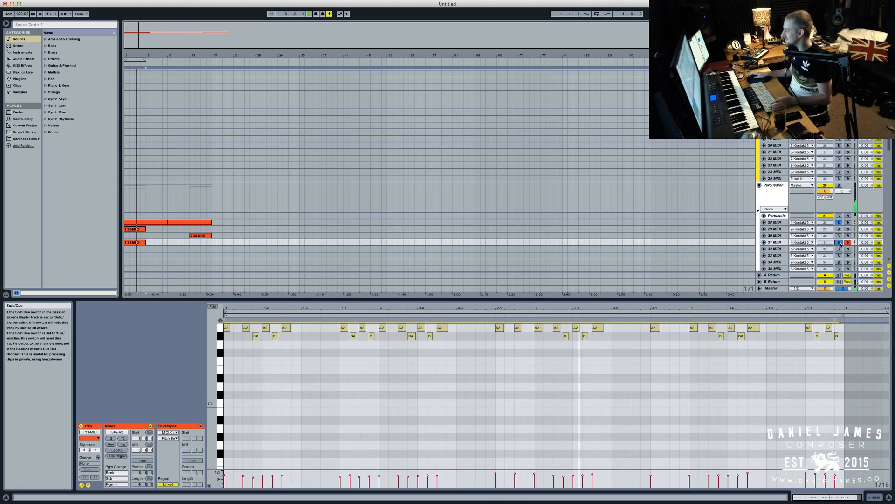
pyautogui.click(840, 243)
pyautogui.click(839, 222)
pyautogui.press('space')
# Load another Kegs FX Slapper Brush instrument in the Percussion track's Kontakt and arm the 32 MIDI track
pyautogui.doubleClick(777, 216)
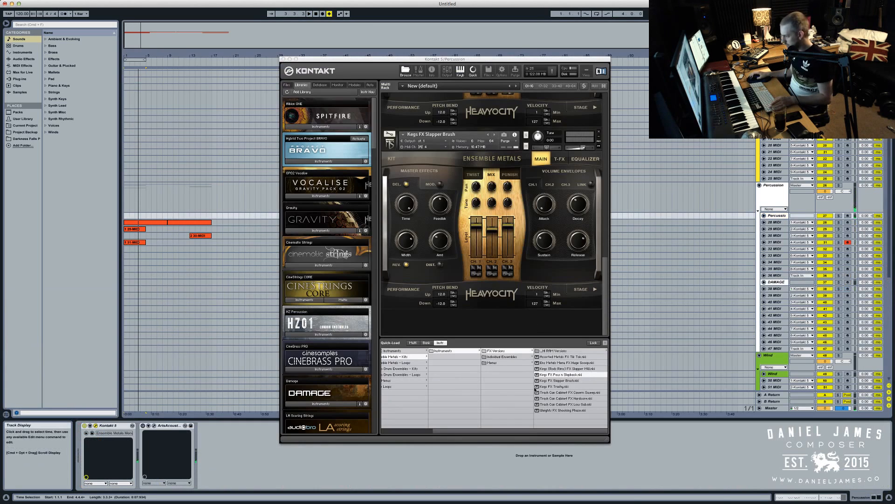
pyautogui.doubleClick(560, 380)
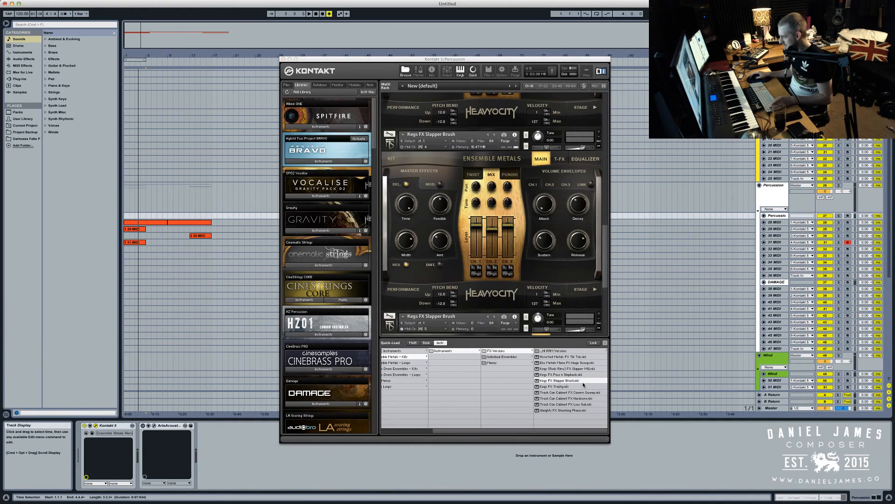
pyautogui.click(848, 249)
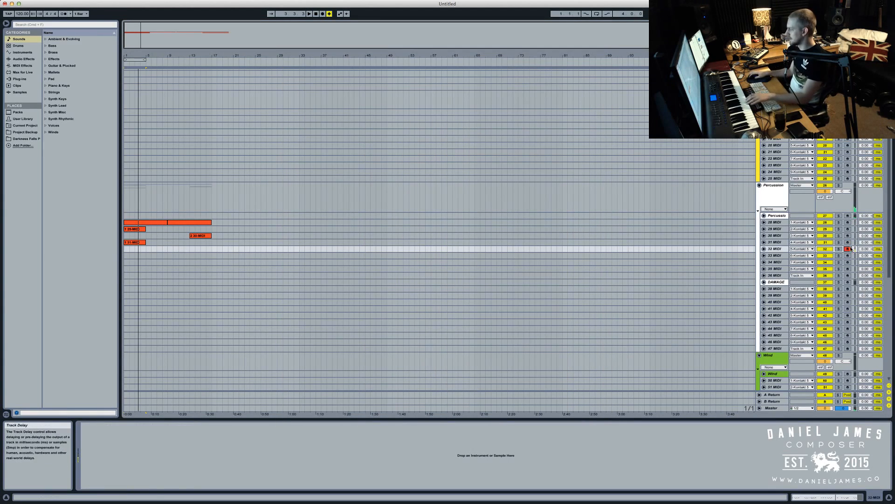
# Audition Kegs FX Trashy in place of the newest Slapper Brush instrument, and switch that slot to Trash Can Cabinet FX Cavern Sweep
pyautogui.click(438, 215)
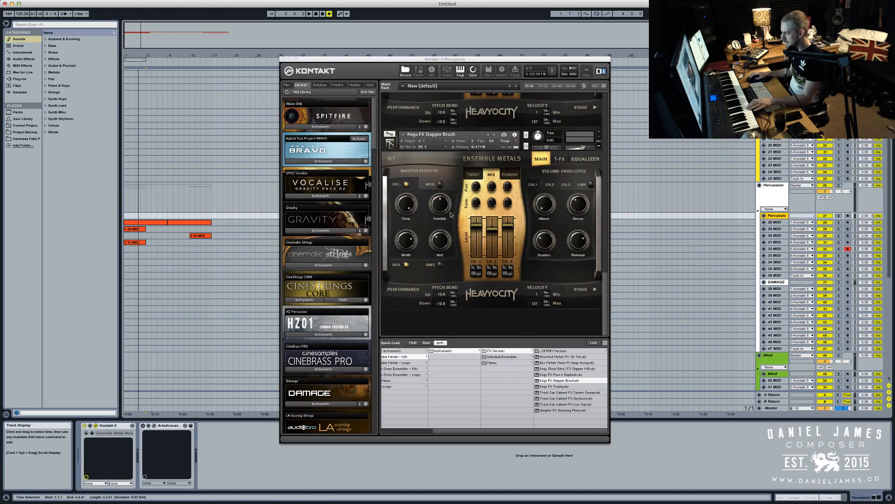
pyautogui.click(494, 135)
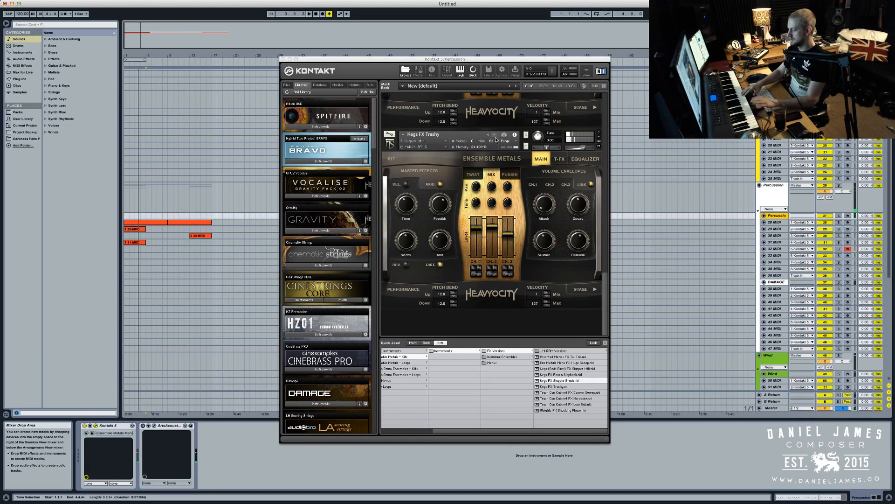
pyautogui.press('space')
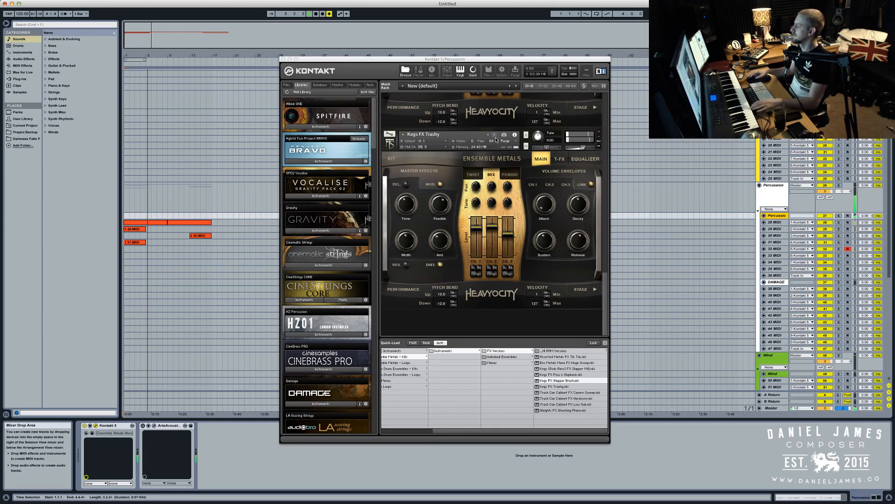
pyautogui.press('space')
pyautogui.click(494, 135)
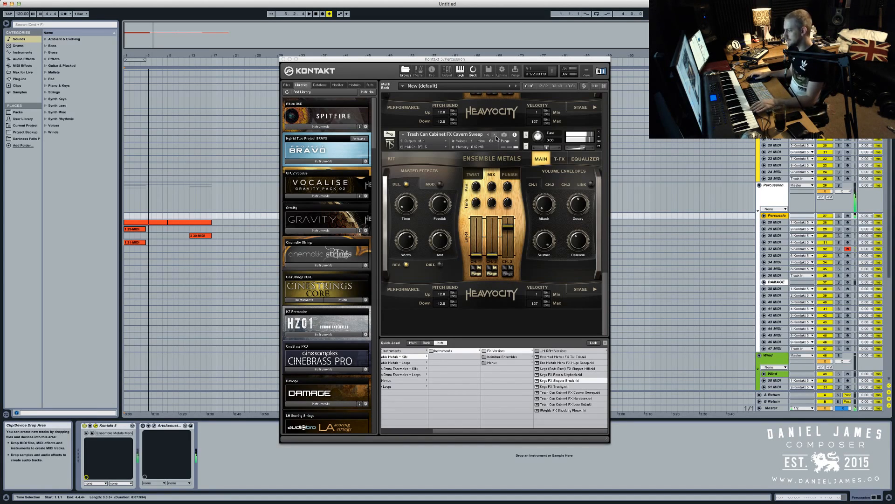
# Play the arrangement from the start and record a Cavern Sweep part on the 32 MIDI track up to about bar 12
pyautogui.press('space')
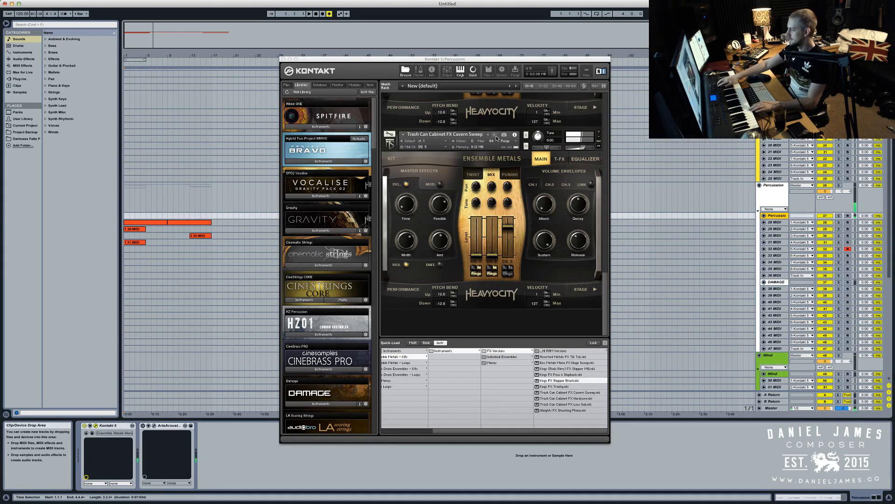
pyautogui.press('space')
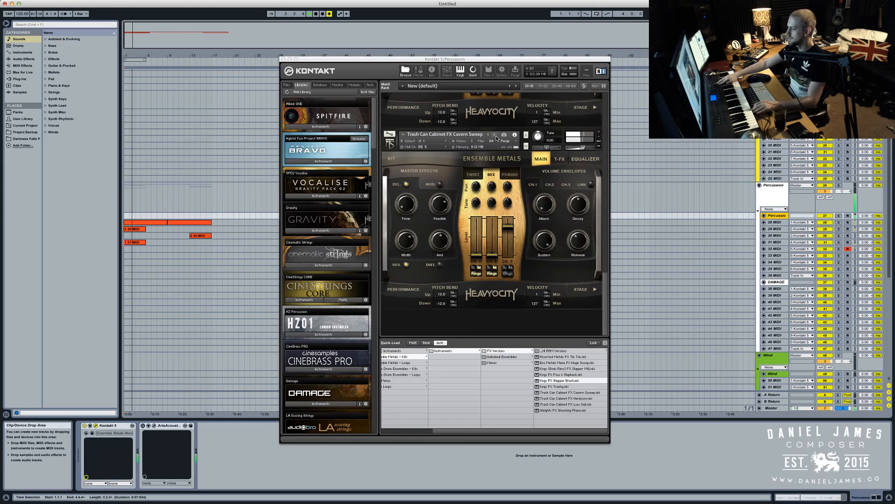
pyautogui.press('F9')
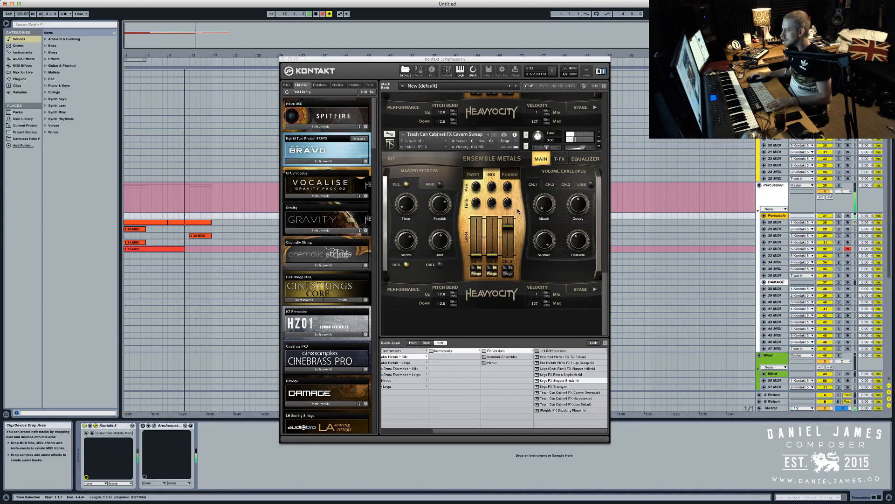
pyautogui.press('space')
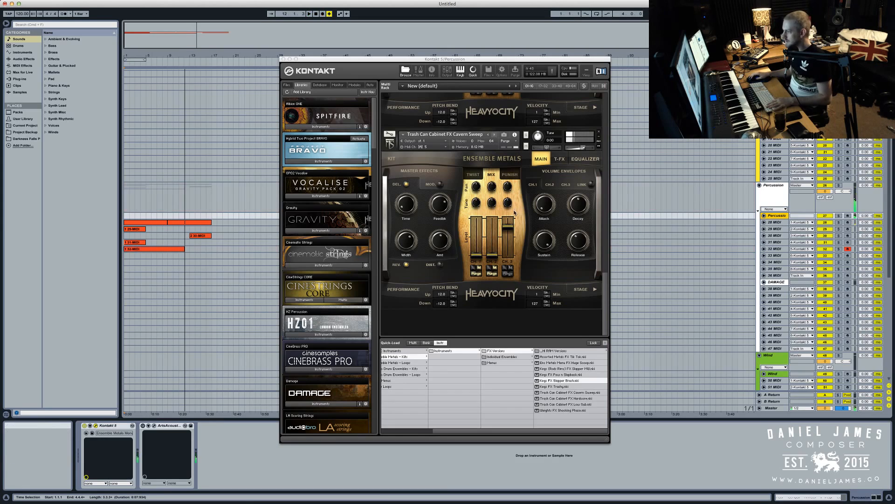
# Load Trash Can Cabinet FX Hardcore as another instrument, arm the 33 MIDI track and try it against the arrangement from the start
pyautogui.doubleClick(563, 399)
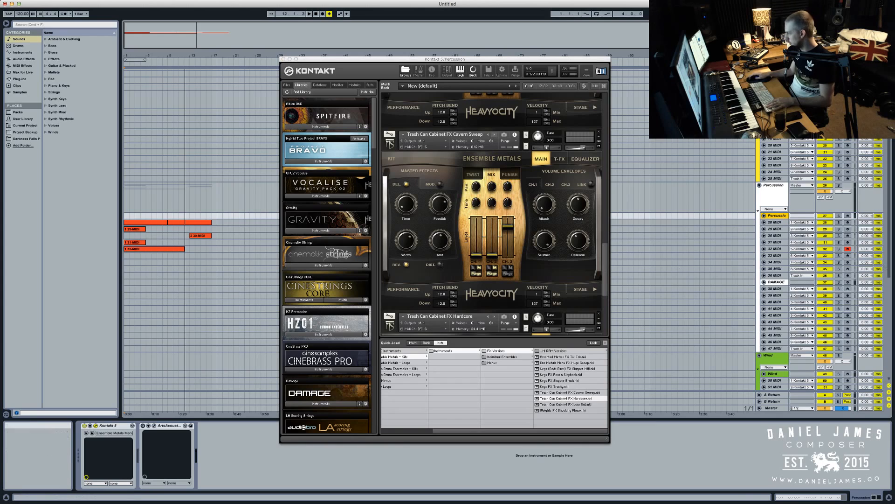
pyautogui.click(848, 255)
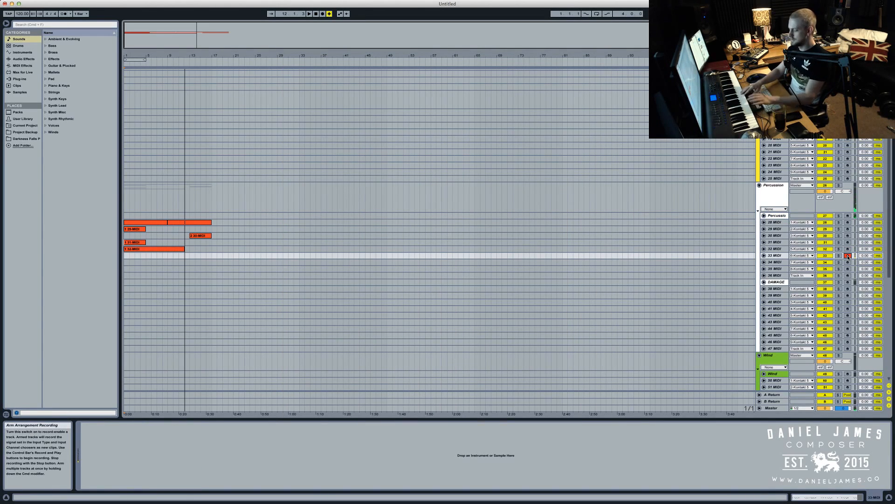
pyautogui.press('space')
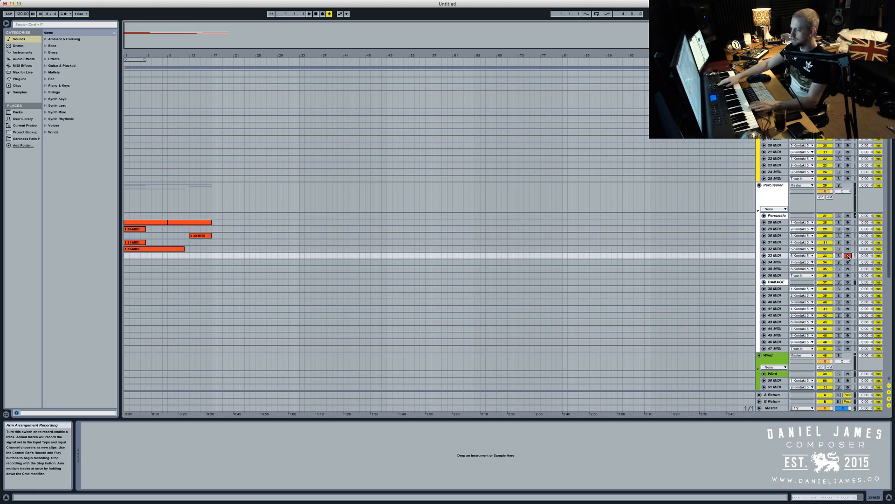
pyautogui.press('space')
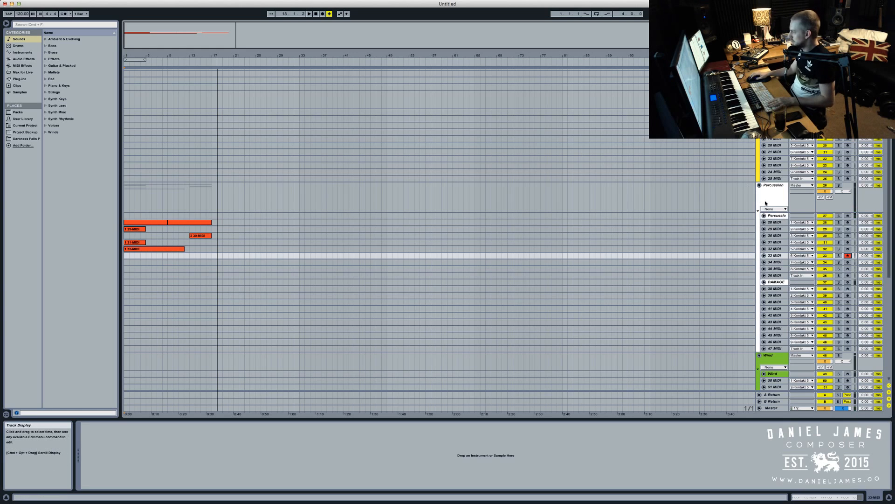
# Switch the Trash Can Cabinet FX Hardcore instrument in the Percussion track's Kontakt to Trash Can Cabinet FX Low Sub
pyautogui.click(784, 217)
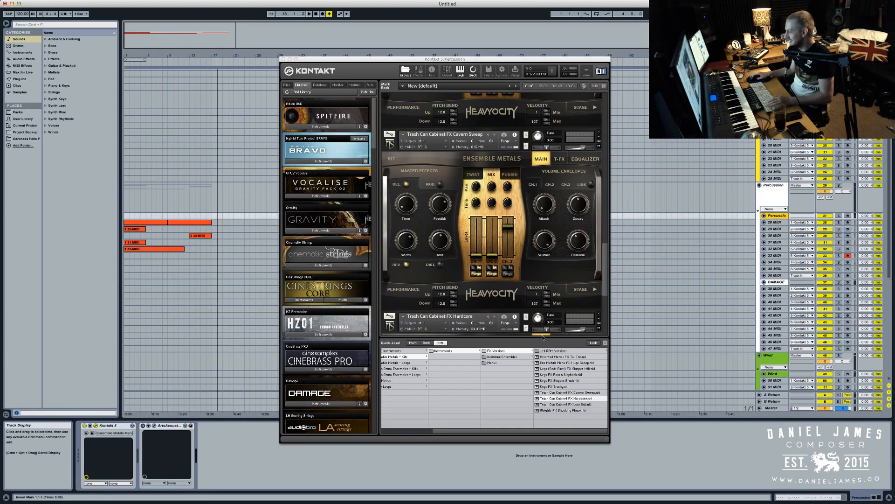
pyautogui.scroll(-3, 530, 308)
pyautogui.scroll(-5, 524, 295)
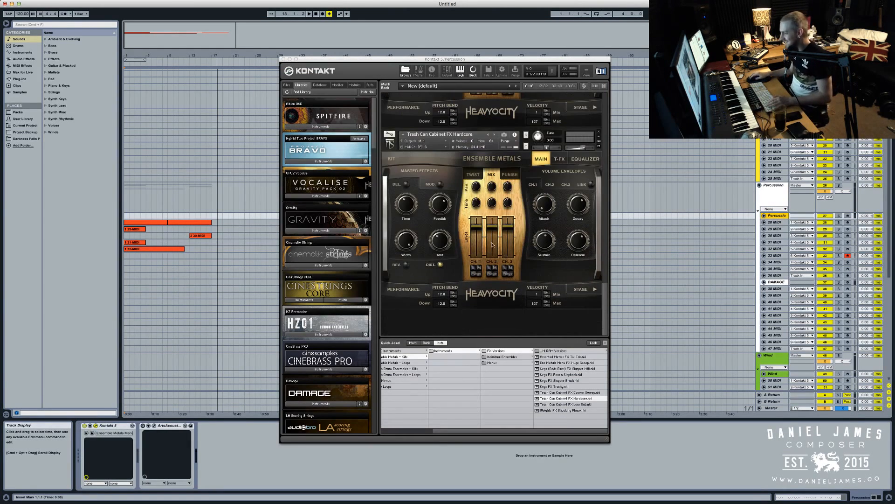
pyautogui.click(495, 135)
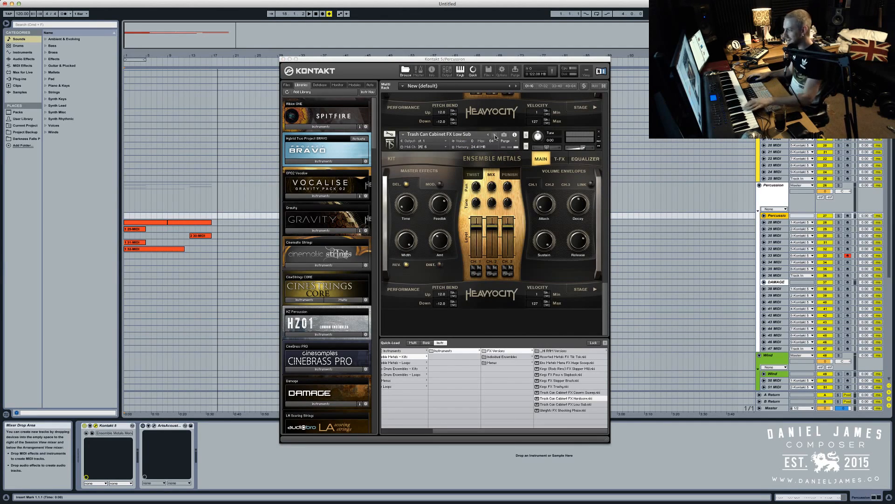
# Assign Trash Can Cabinet FX Low Sub to MIDI channel 5 on Port A and remove the Cavern Sweep instrument
pyautogui.click(157, 248)
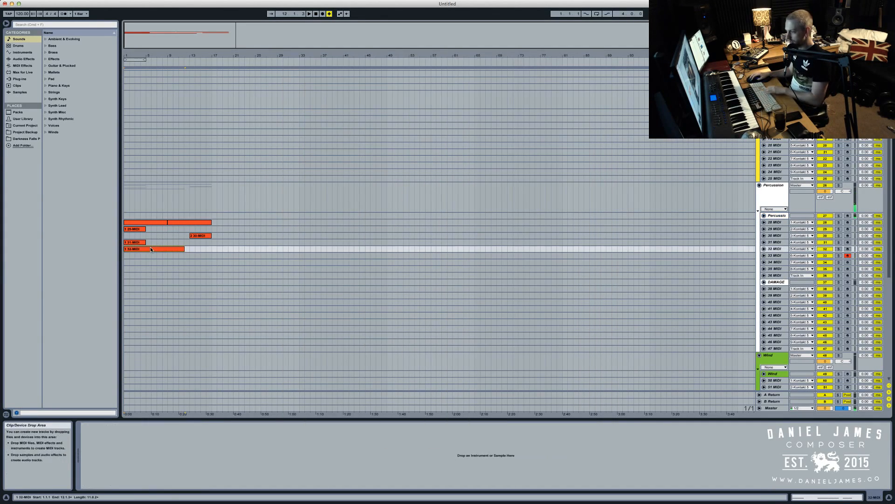
pyautogui.click(775, 216)
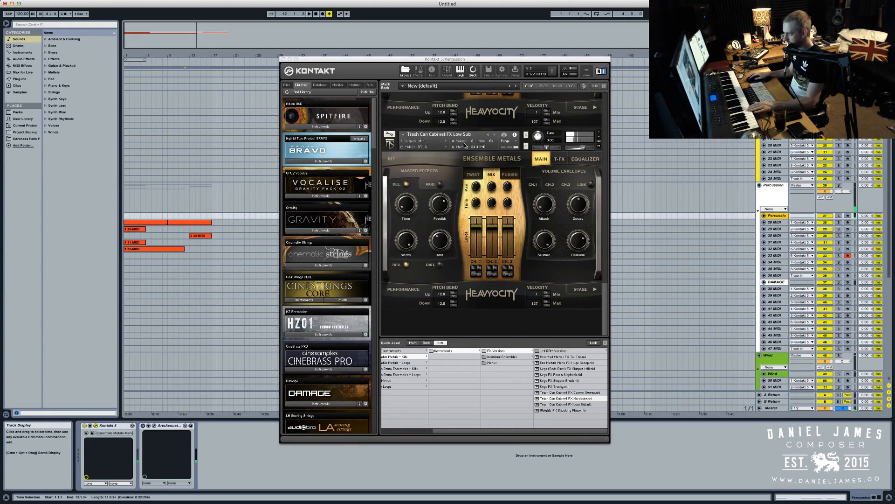
pyautogui.scroll(5, 465, 146)
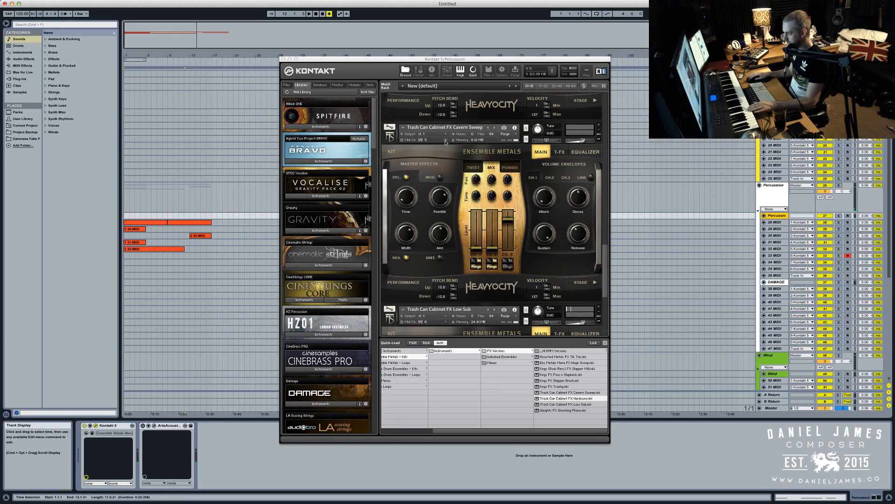
pyautogui.click(447, 322)
pyautogui.moveTo(451, 334)
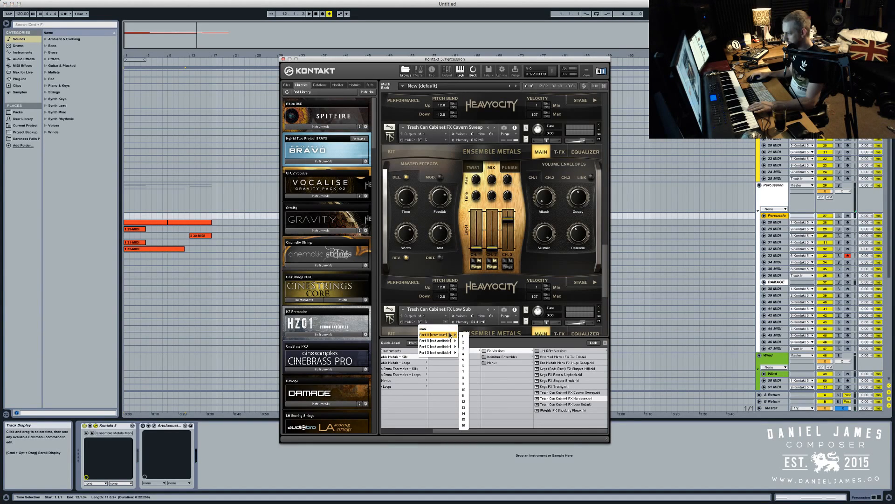
pyautogui.click(466, 360)
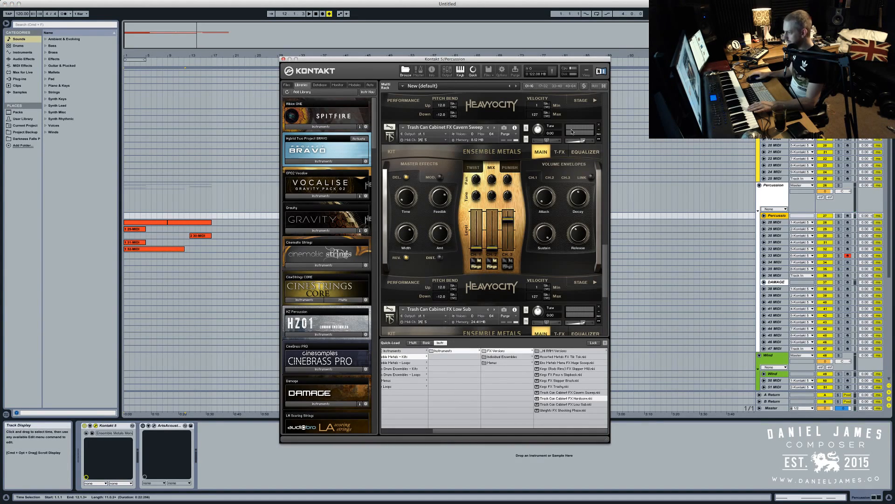
pyautogui.click(600, 125)
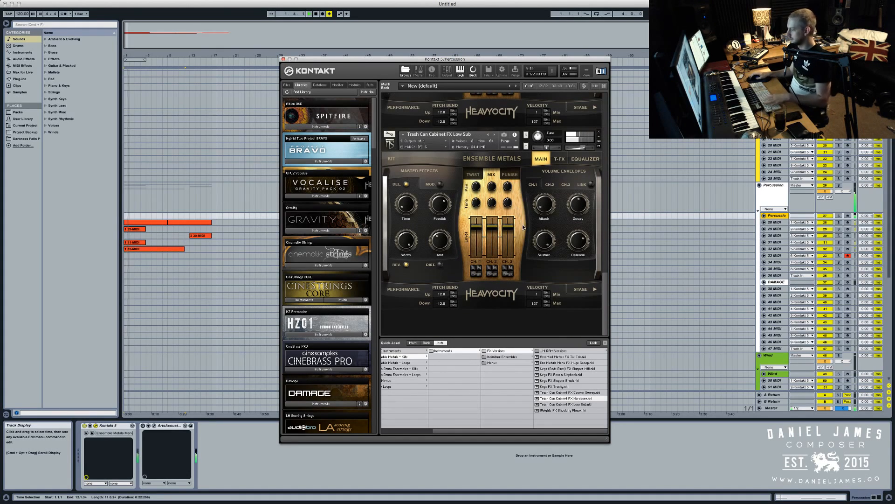
# Load Weights FX Shocking Phase, set it to MIDI channel 5 on Port A and audition it with the recorded 32 MIDI part
pyautogui.doubleClick(584, 412)
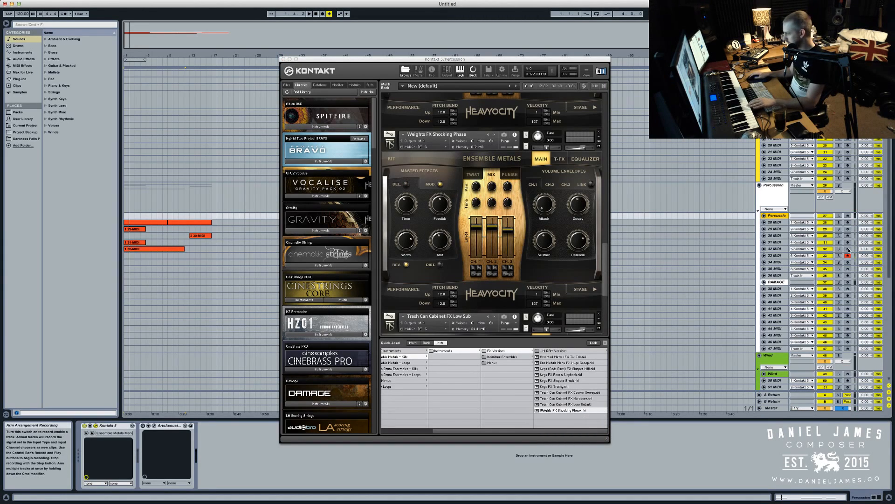
pyautogui.click(445, 147)
pyautogui.moveTo(451, 162)
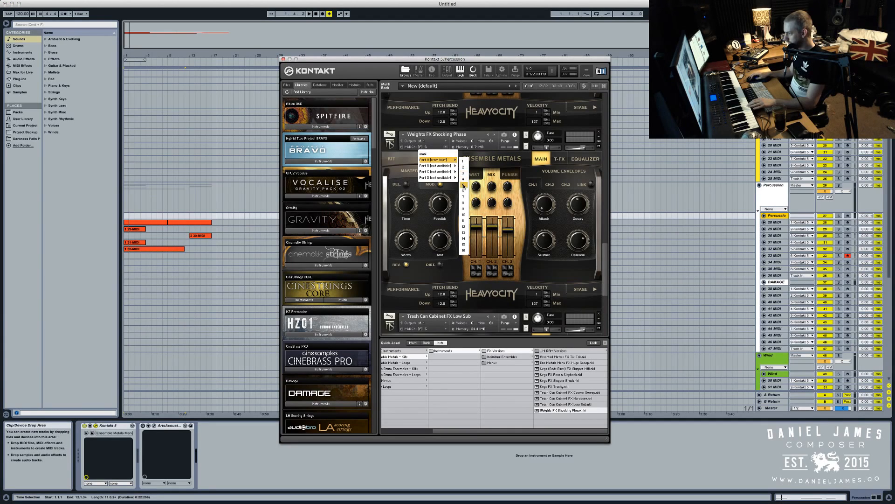
pyautogui.click(476, 143)
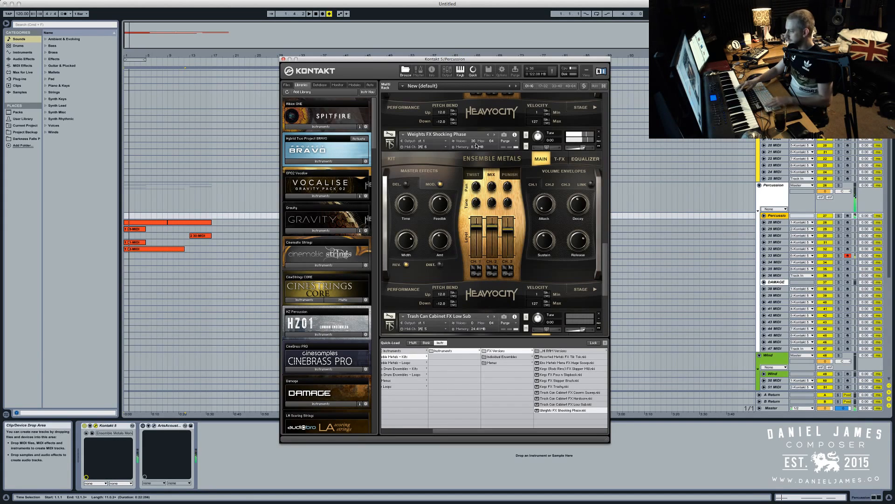
pyautogui.press('space')
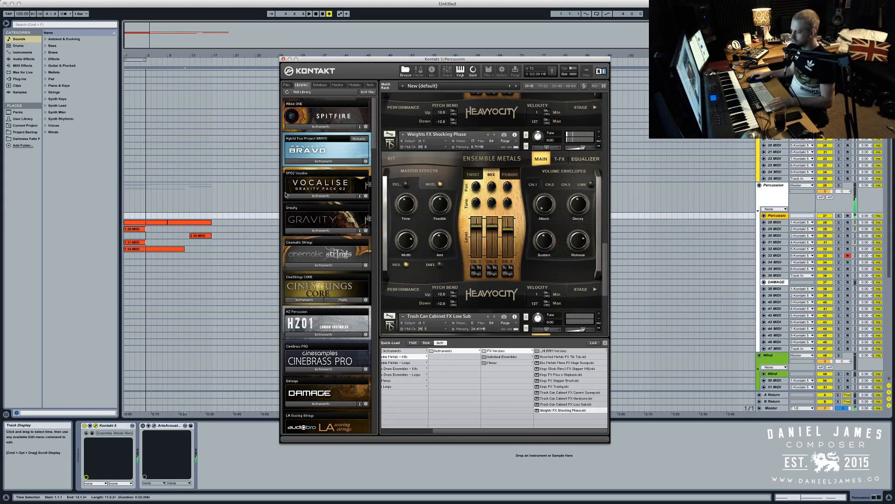
# Remove the existing Trash Can Cabinet FX Low Sub instrument from Kontakt and load a fresh copy of it
pyautogui.scroll(-5, 537, 168)
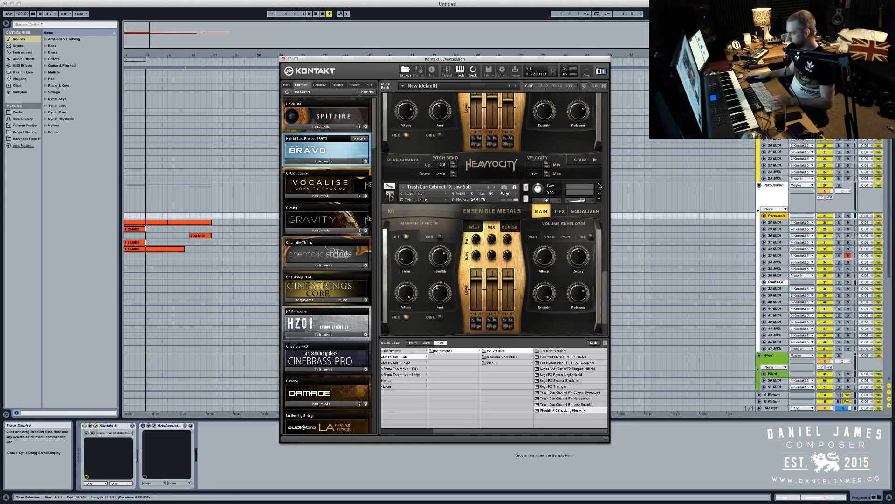
pyautogui.scroll(-2, 599, 186)
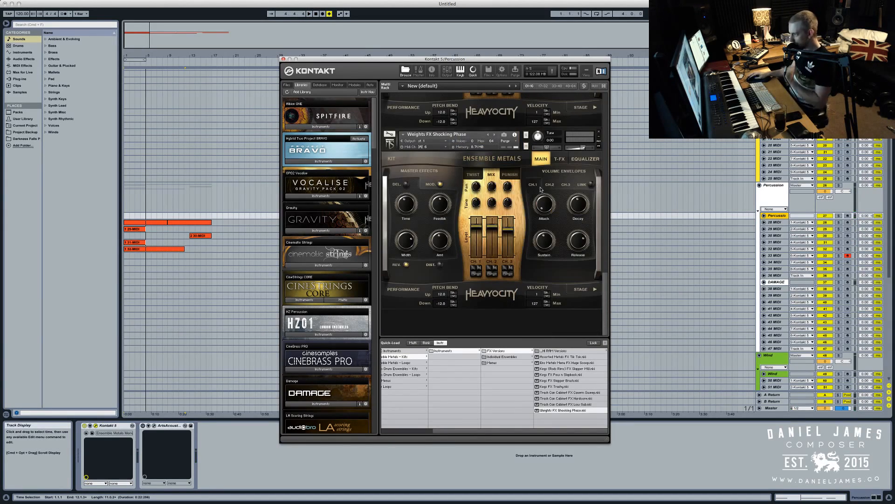
pyautogui.doubleClick(569, 404)
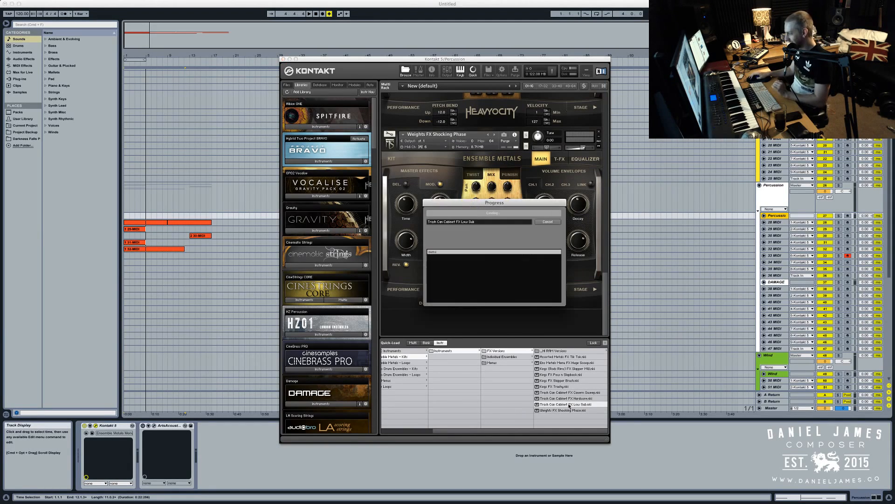
pyautogui.click(599, 132)
pyautogui.scroll(10, 581, 175)
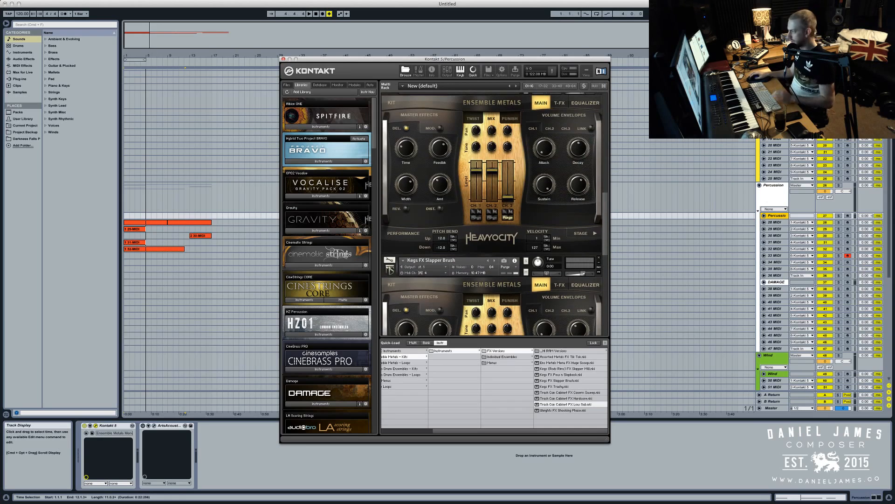
# Solo the 28 MIDI track, show the notes of its first clip and play it back
pyautogui.click(840, 222)
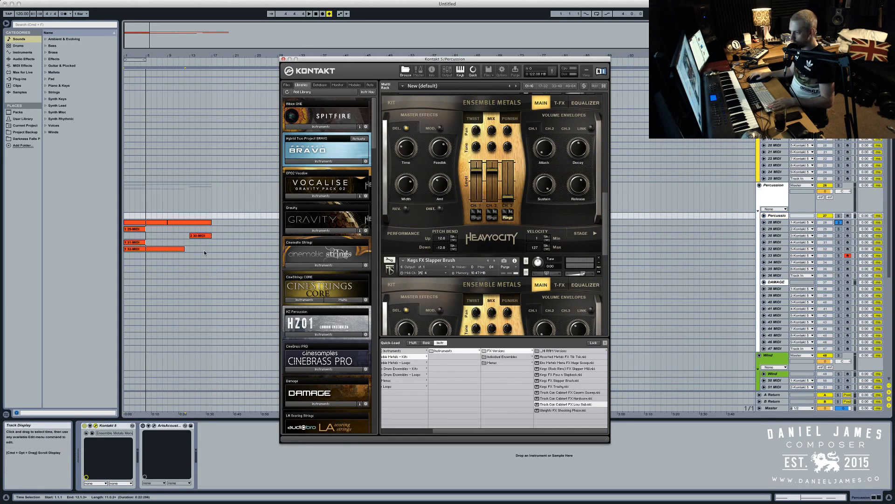
pyautogui.click(151, 224)
pyautogui.press('space')
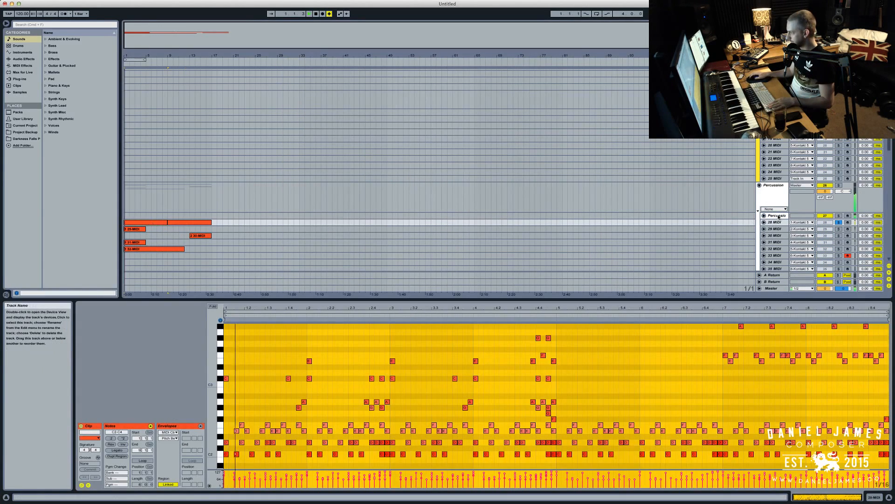
# Close the quick-load browser in the Percussion track's Kontakt and audition individual keys of Ensemble Metals Menu on the on-screen keyboard
pyautogui.click(776, 215)
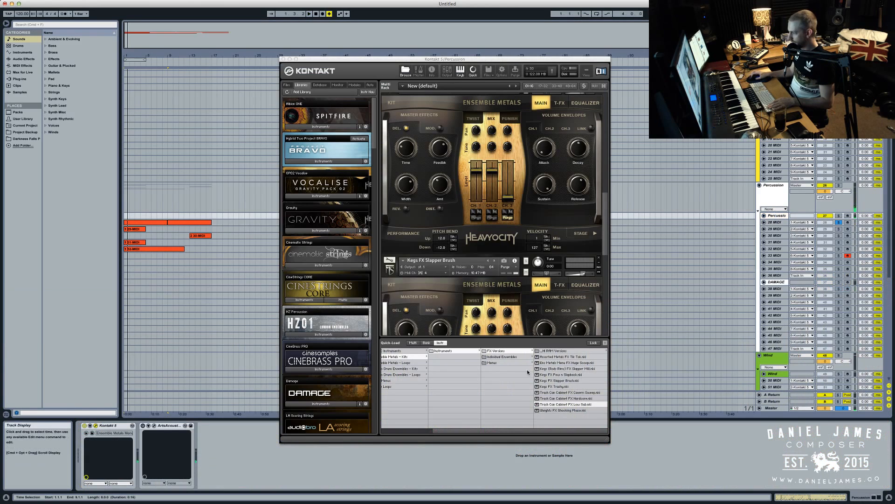
pyautogui.click(604, 343)
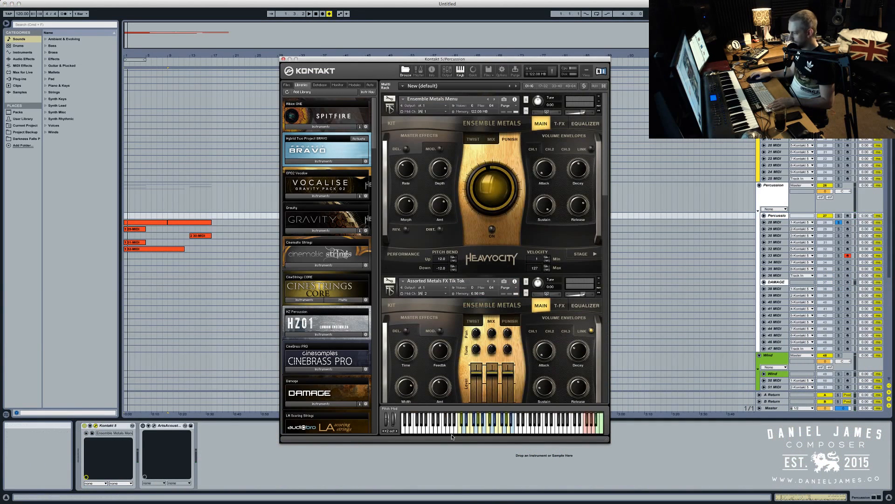
pyautogui.click(462, 425)
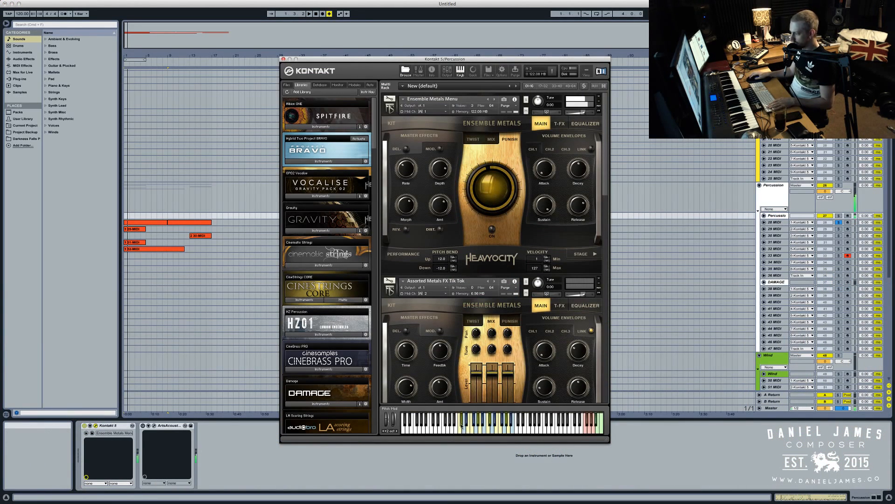
pyautogui.click(463, 426)
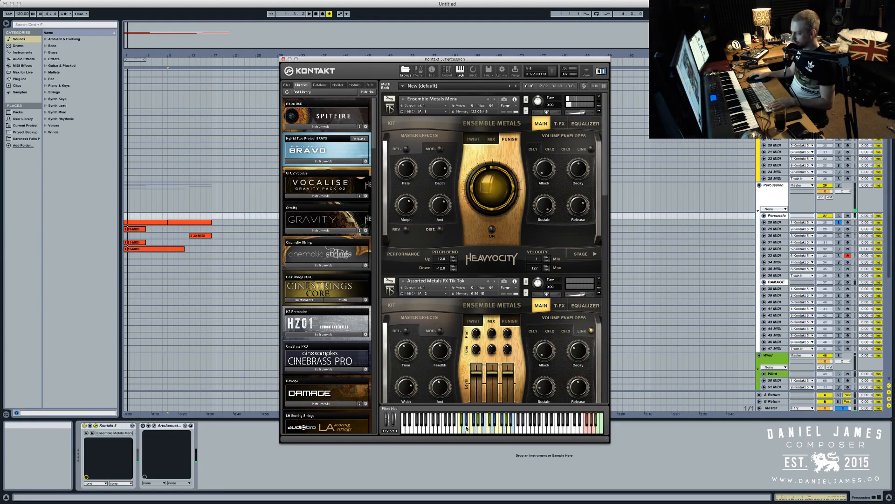
# Audition further Ensemble Metals Menu sounds one after another, moving up the middle range of the on-screen keyboard
pyautogui.click(466, 428)
pyautogui.click(471, 428)
pyautogui.click(477, 427)
pyautogui.click(481, 429)
pyautogui.click(484, 428)
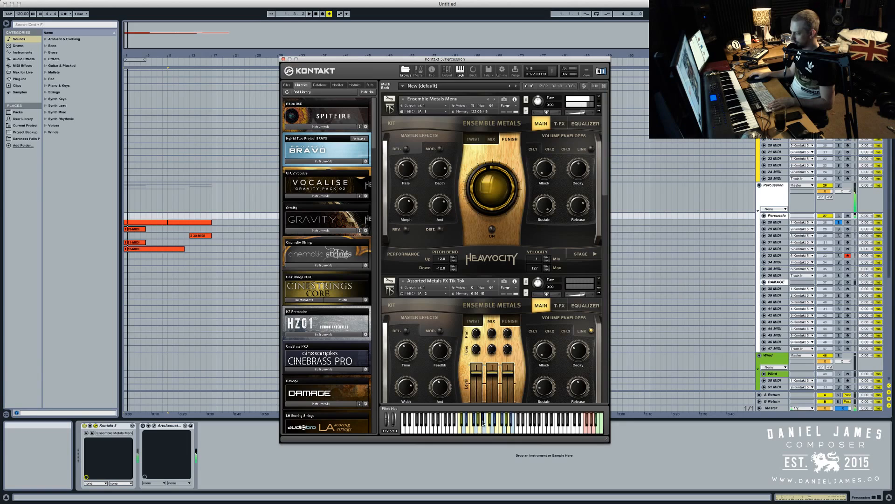
pyautogui.click(487, 428)
pyautogui.click(489, 427)
pyautogui.click(492, 428)
pyautogui.click(493, 429)
pyautogui.click(496, 429)
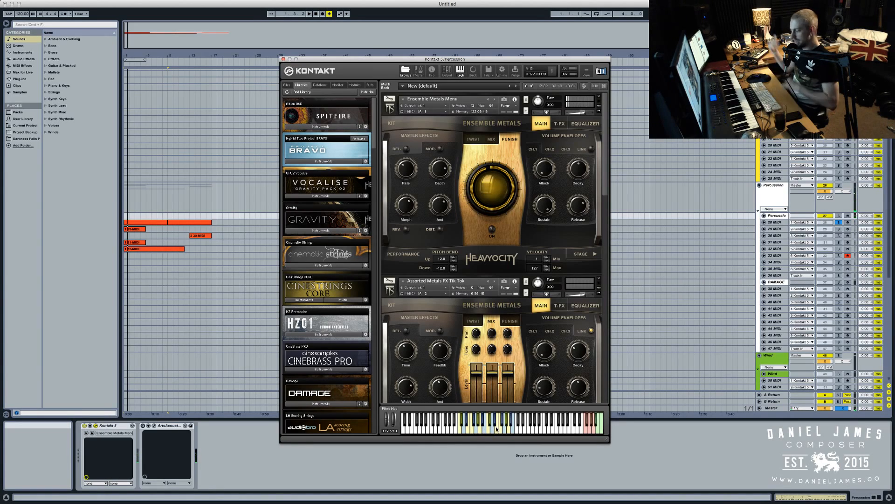
# Reopen the quick-load browser and look through the Individual Ensembles patches of Ensemble Metals - Kits and the instruments in the rack
pyautogui.click(473, 74)
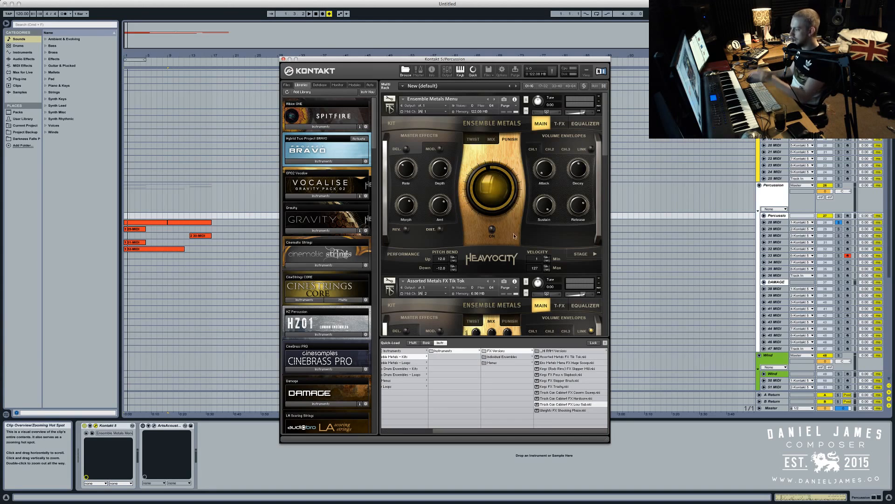
pyautogui.click(496, 357)
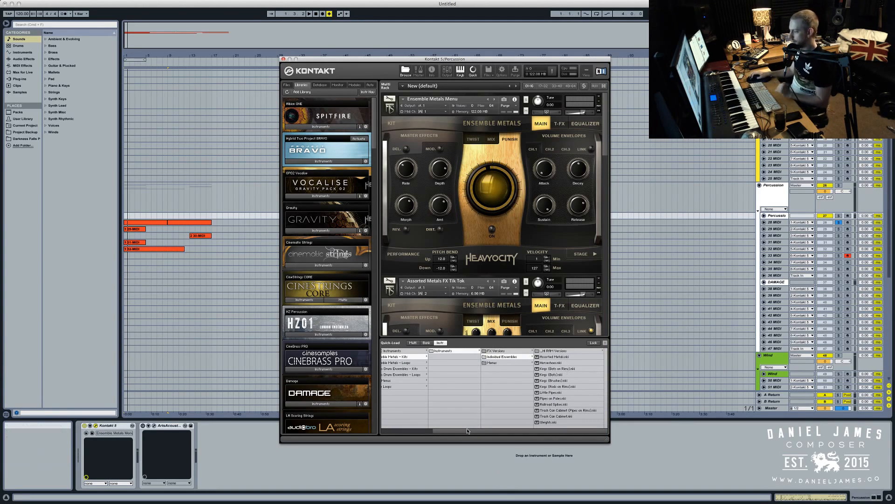
pyautogui.scroll(-5, 538, 228)
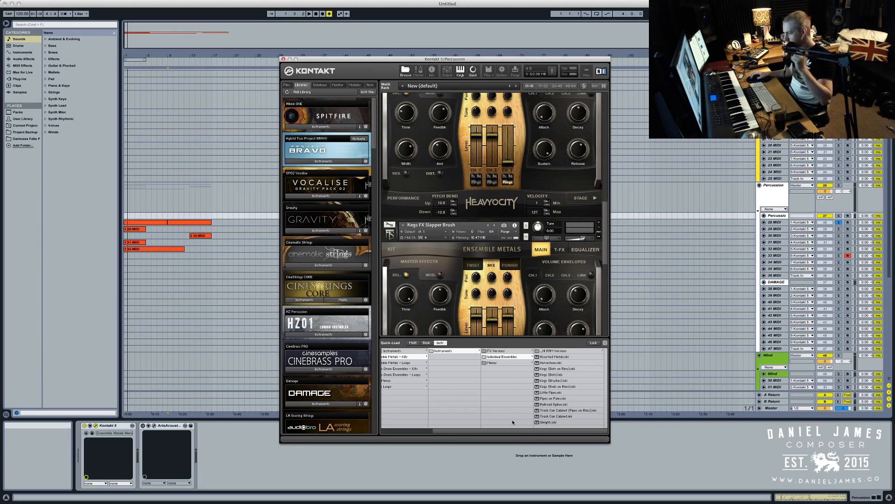
# Load Straight 8ths All Full Loops from the Menus and Breakouts folder under the Loop Menus of Ensemble Metals - Loops
pyautogui.moveTo(505, 432); pyautogui.dragTo(452, 430)
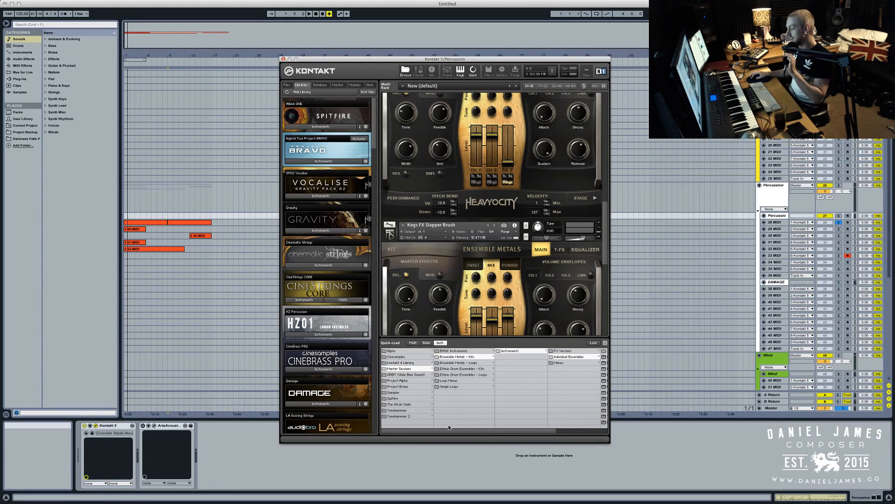
pyautogui.click(473, 363)
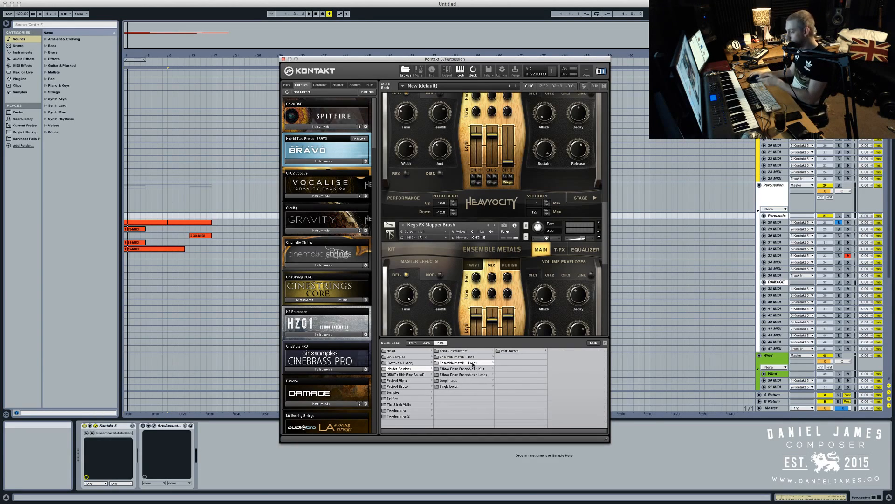
pyautogui.click(515, 352)
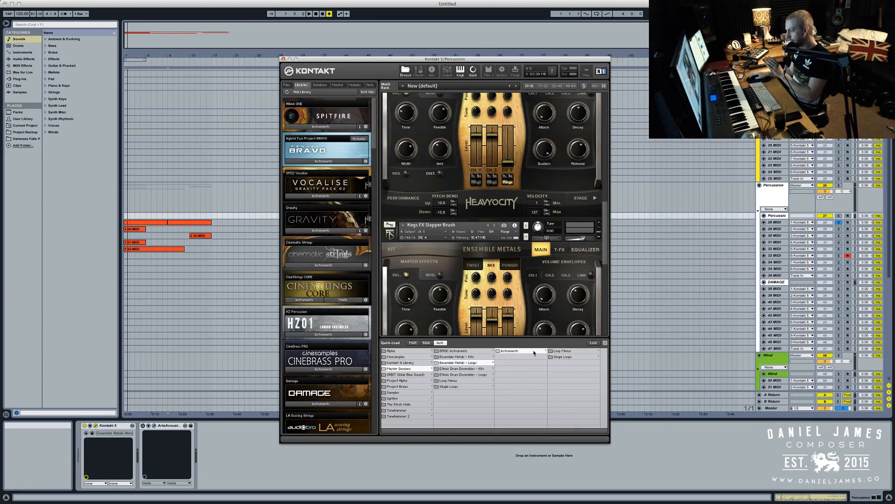
pyautogui.click(566, 353)
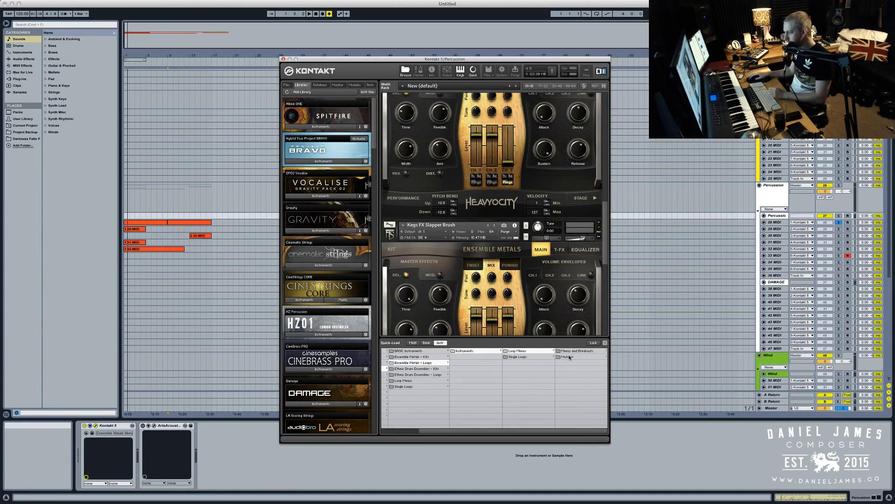
pyautogui.click(572, 352)
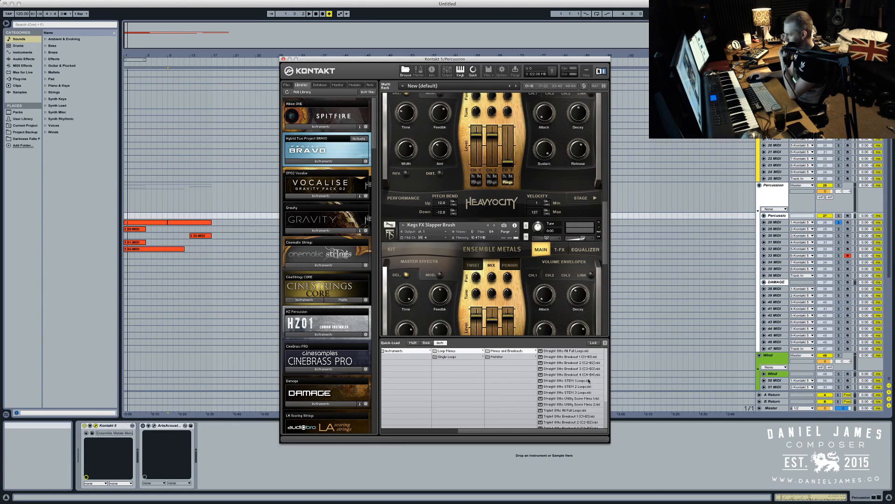
pyautogui.moveTo(604, 396)
pyautogui.mouseDown()
pyautogui.moveTo(604, 427)
pyautogui.moveTo(603, 382)
pyautogui.mouseUp()
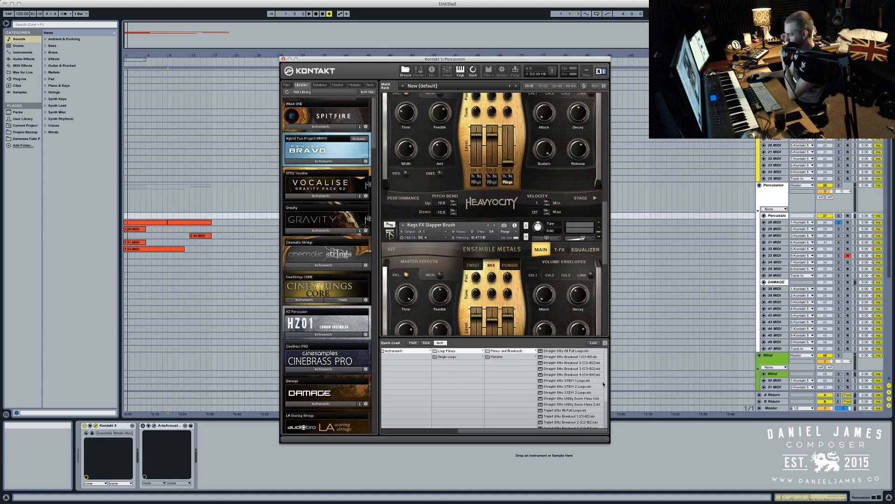
pyautogui.doubleClick(588, 353)
# Move the Straight 8ths All Full Loops instrument directly below Trash Can Cabinet FX Low Sub in the rack
pyautogui.scroll(-3, 564, 300)
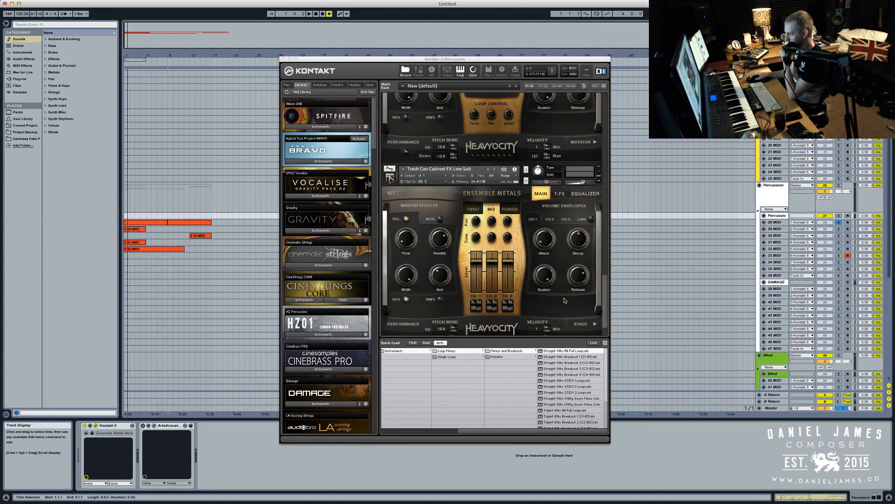
pyautogui.scroll(-5, 564, 300)
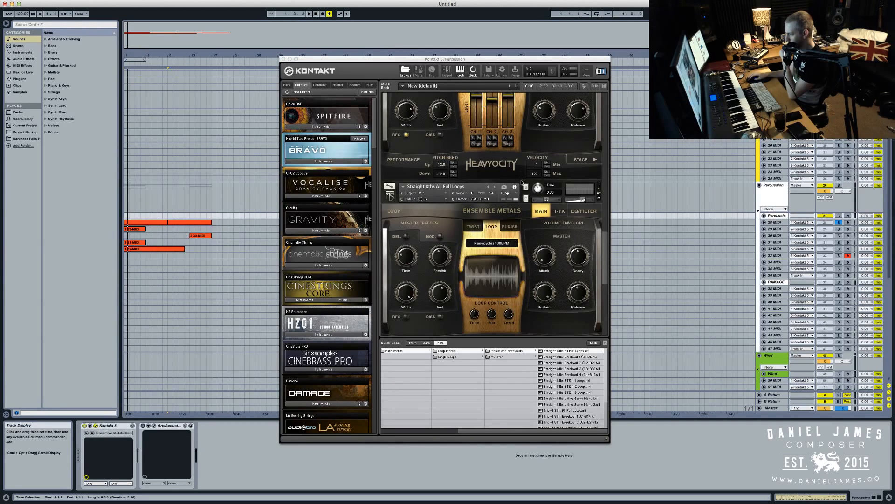
pyautogui.moveTo(522, 184); pyautogui.dragTo(529, 333)
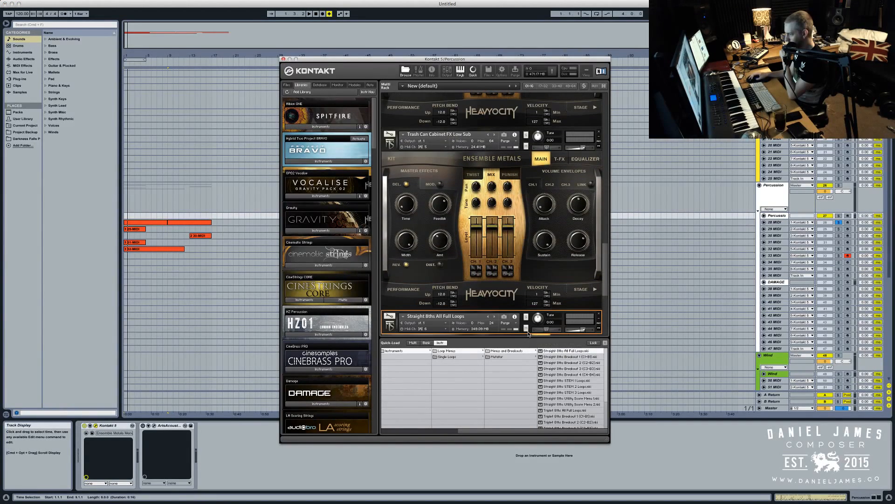
# Solo the 33 MIDI track, close the quick-load browser and audition the loops of Straight 8ths All Full Loops
pyautogui.click(839, 256)
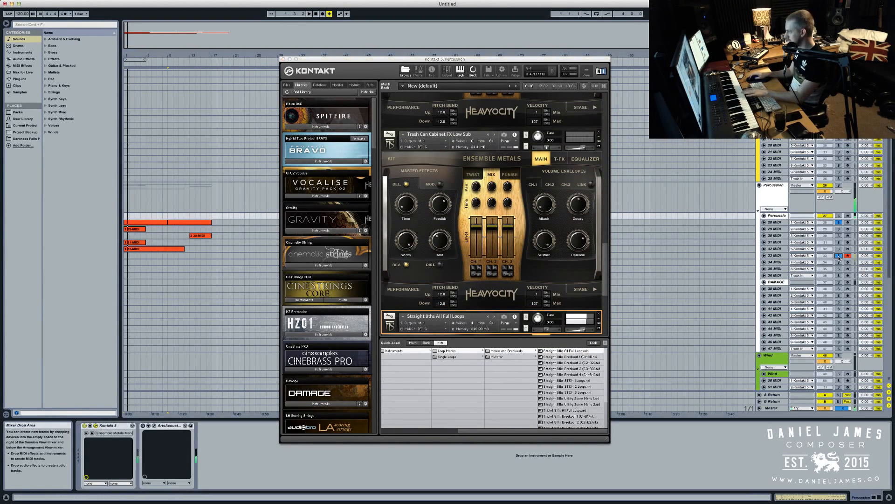
pyautogui.scroll(-3, 503, 252)
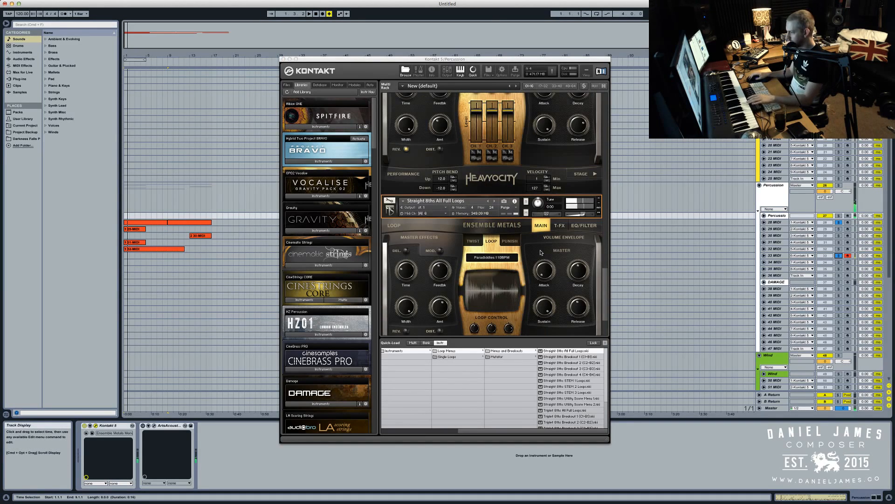
pyautogui.click(605, 342)
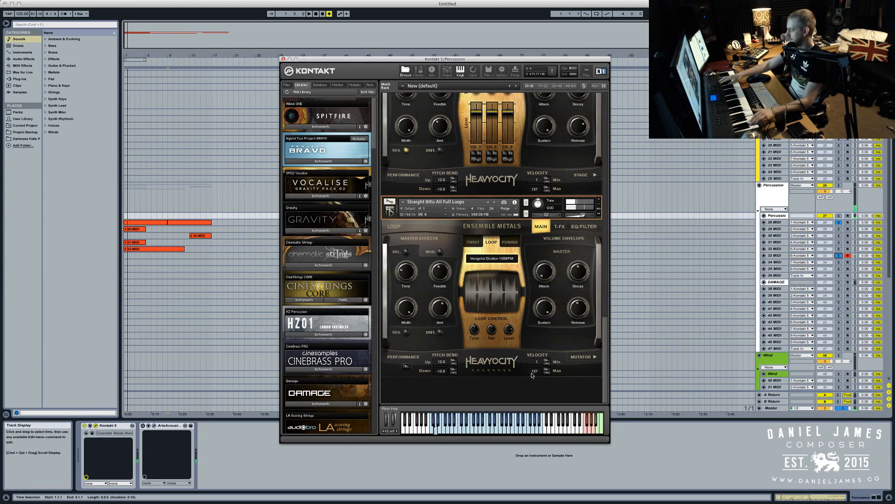
# Record a four-bar loop part with a held D1 note on the 33 MIDI track and show the clip's notes
pyautogui.press('F9')
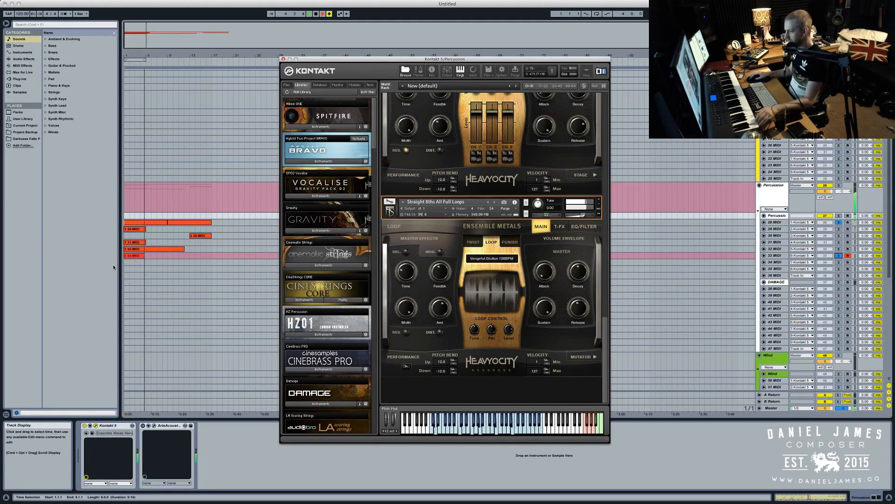
pyautogui.press('space')
pyautogui.doubleClick(142, 255)
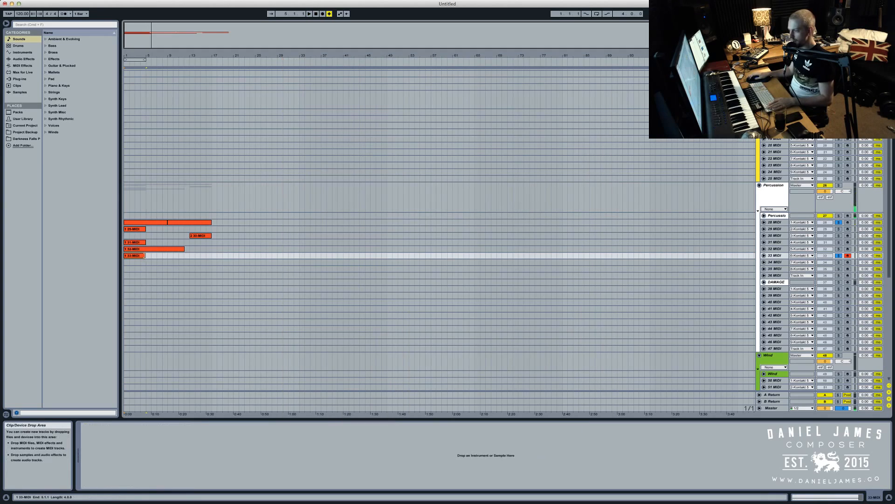
pyautogui.click(264, 430)
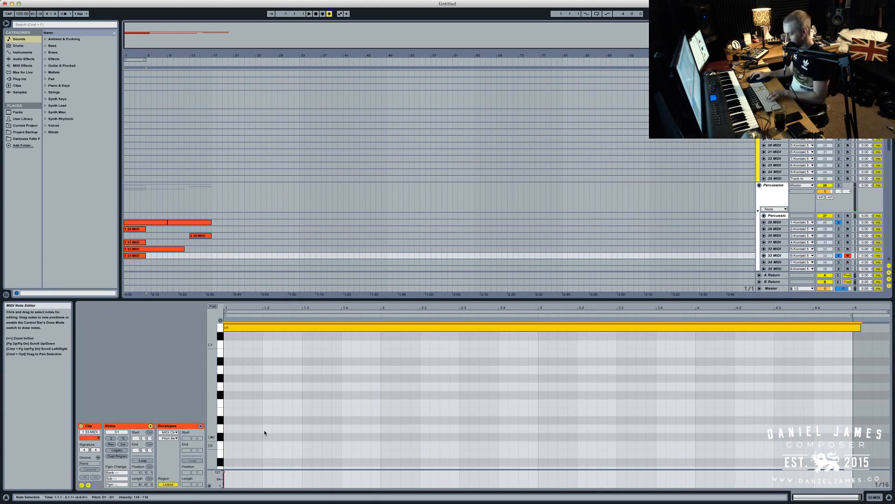
# Move the 33 MIDI clip to start at bar 9, play it back and take the tracks out of solo
pyautogui.click(168, 256)
pyautogui.moveTo(146, 256); pyautogui.dragTo(181, 256)
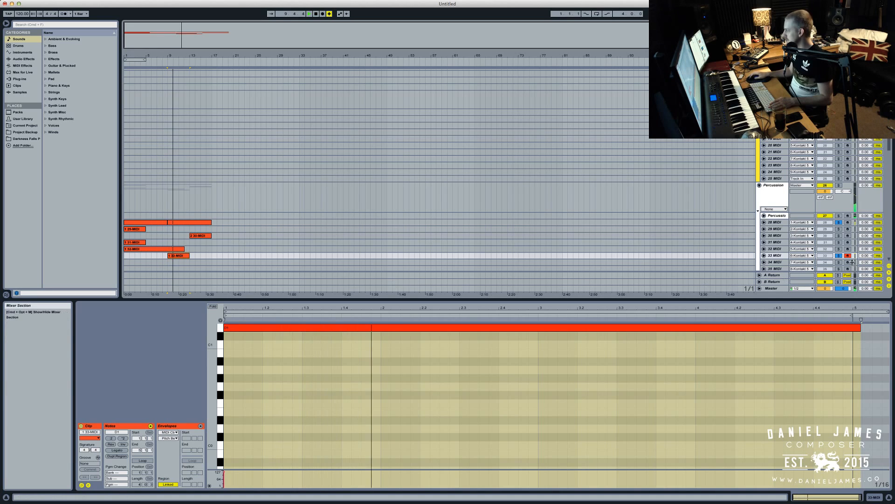
pyautogui.click(839, 256)
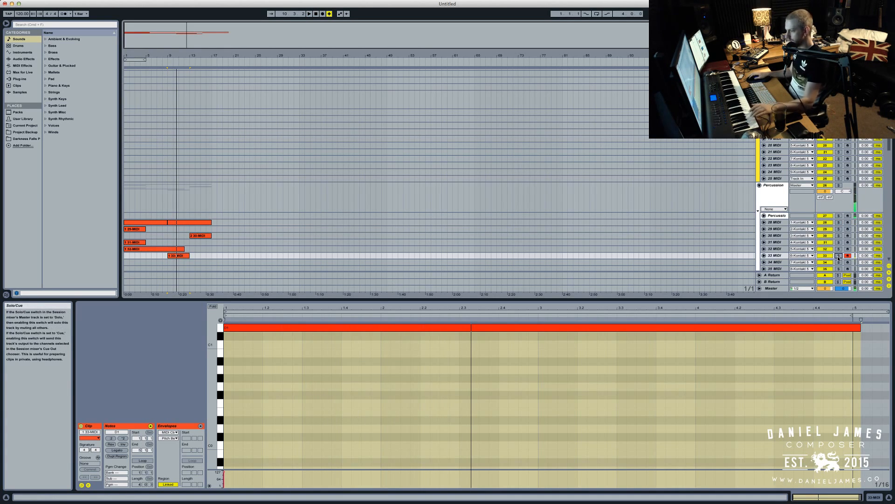
# Bring up the Percussion track's Kontakt and audition more loops of Straight 8ths All Full Loops
pyautogui.click(778, 216)
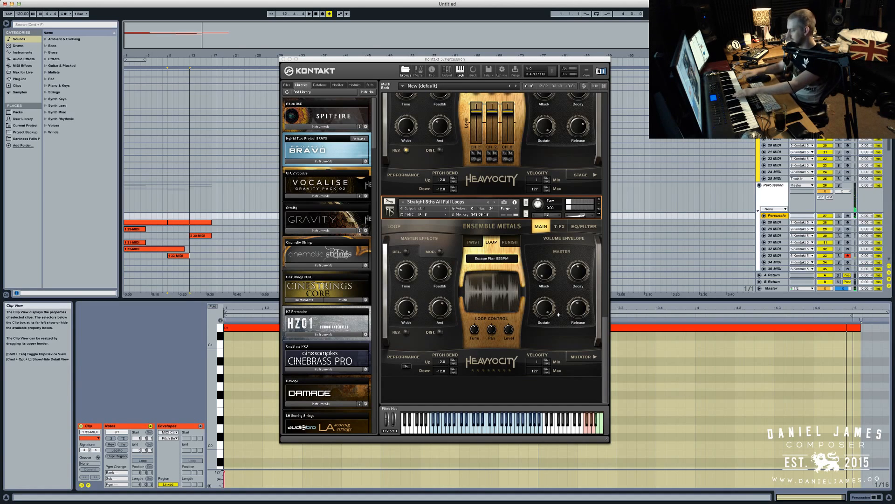
pyautogui.press('space')
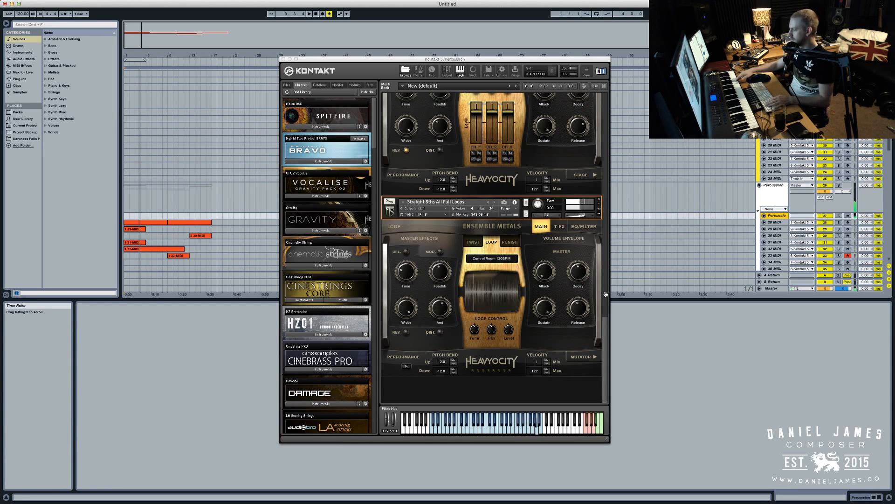
pyautogui.press('space')
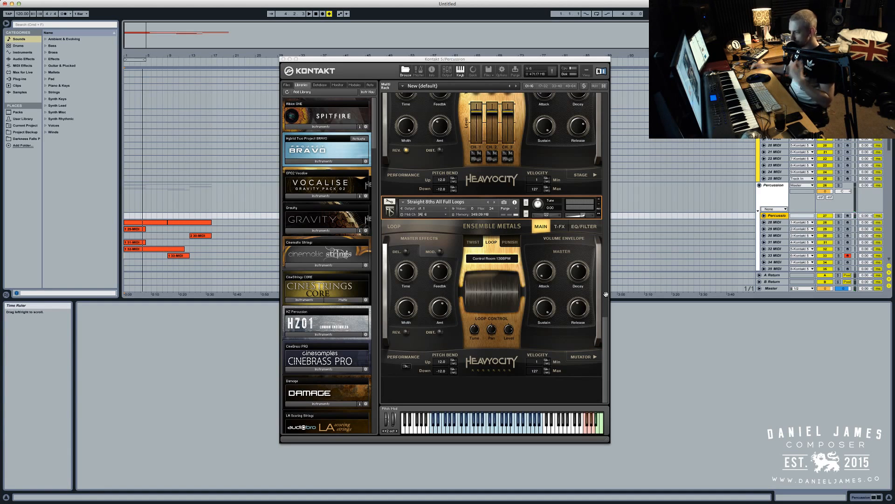
# Duplicate the last 28 MIDI clip to bar 17 and delete all of the copy's notes except those on C2
pyautogui.moveTo(154, 223); pyautogui.dragTo(240, 225)
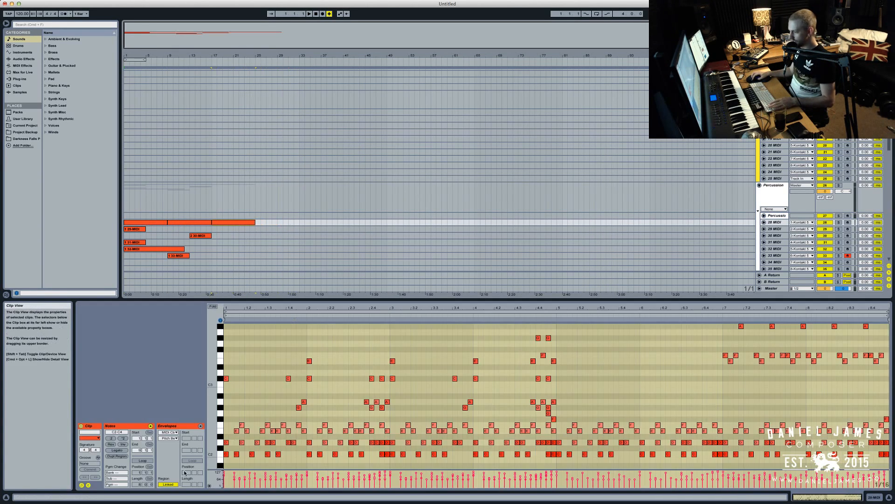
pyautogui.click(251, 444)
pyautogui.press('space')
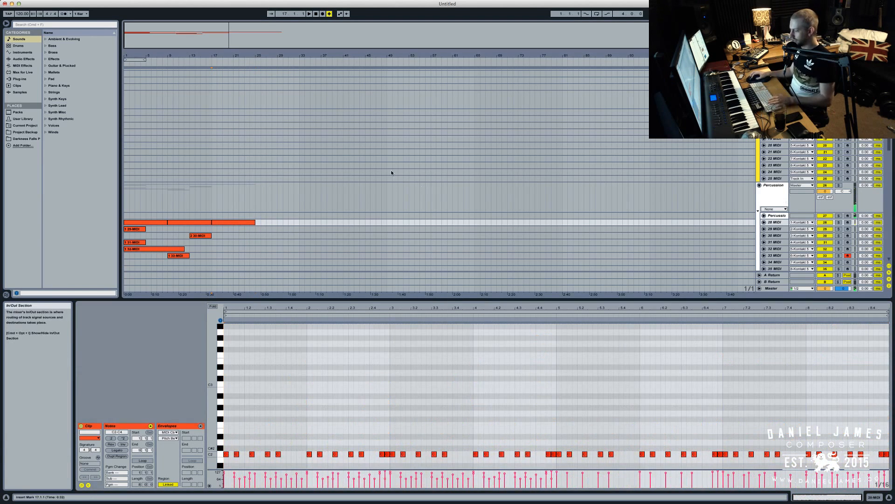
pyautogui.scroll(-5, 290, 118)
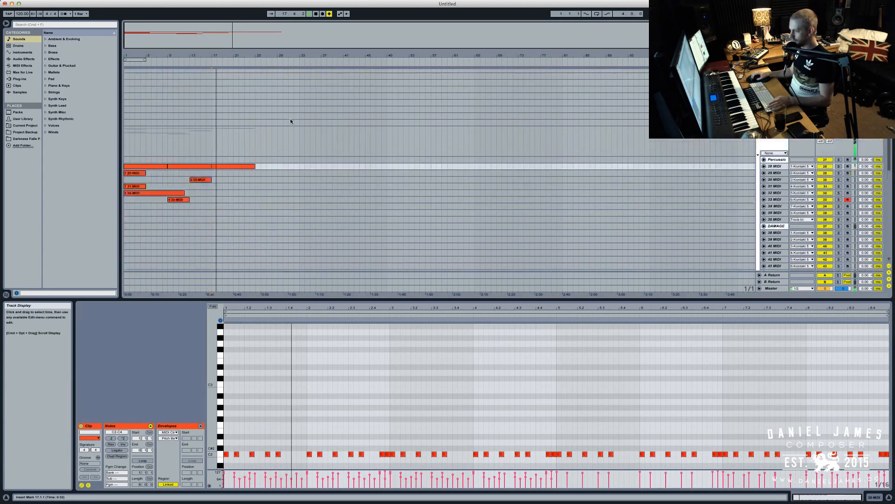
pyautogui.scroll(3, 534, 392)
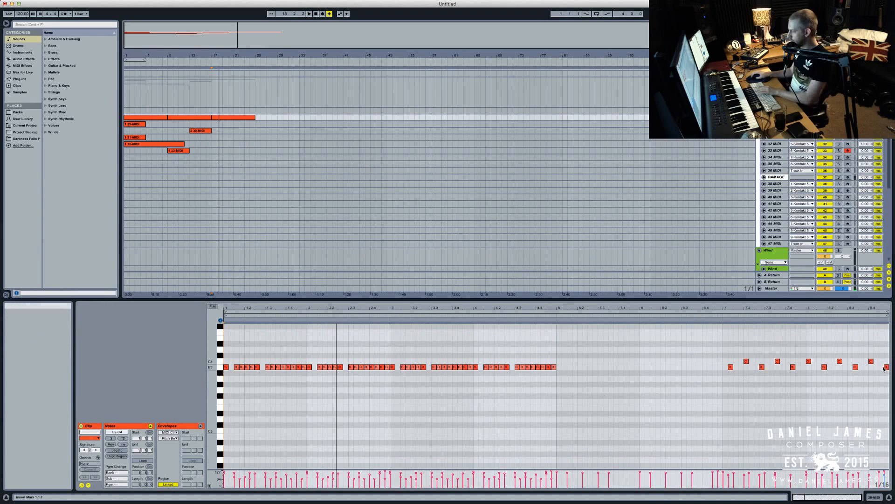
pyautogui.press('space')
pyautogui.press('Delete')
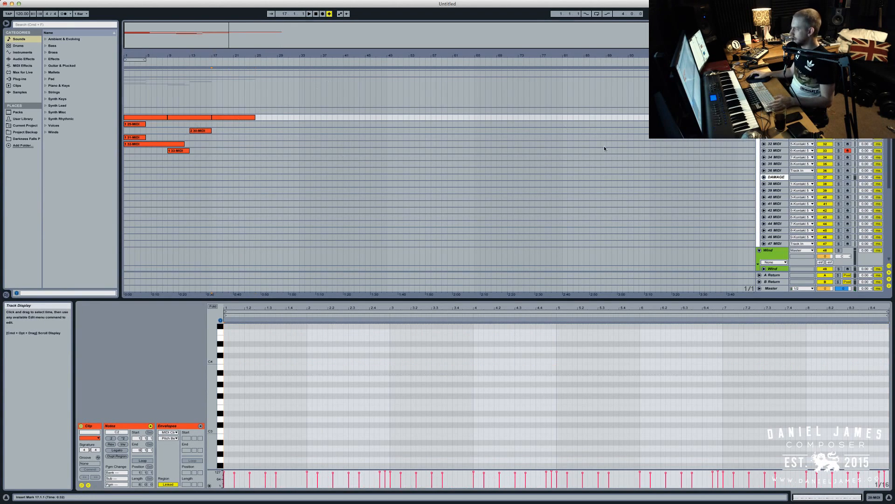
# Open Kontakt on the Strings track and load the Strings patch from the Albion ONE orchestra folder
pyautogui.scroll(5, 603, 145)
pyautogui.doubleClick(774, 110)
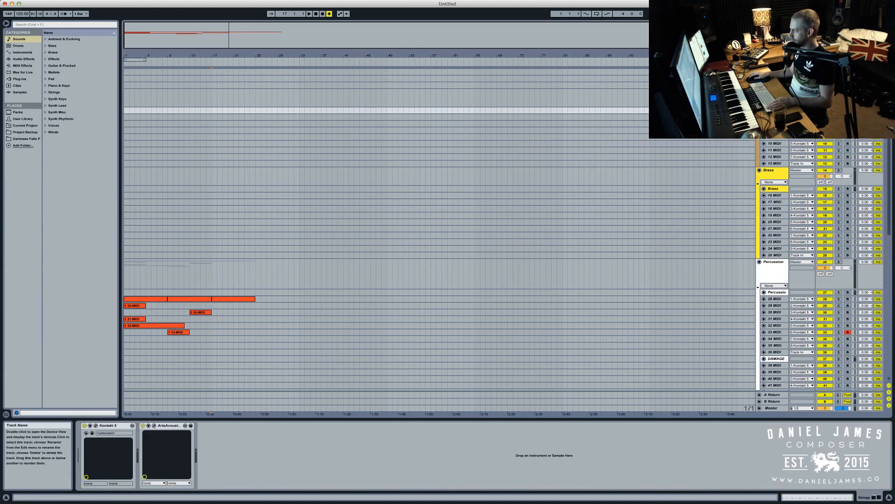
pyautogui.click(97, 426)
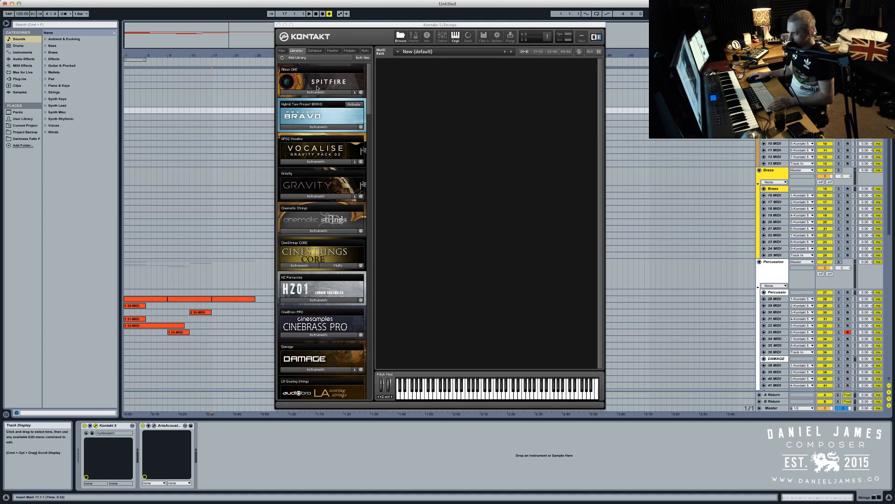
pyautogui.click(309, 93)
pyautogui.click(308, 101)
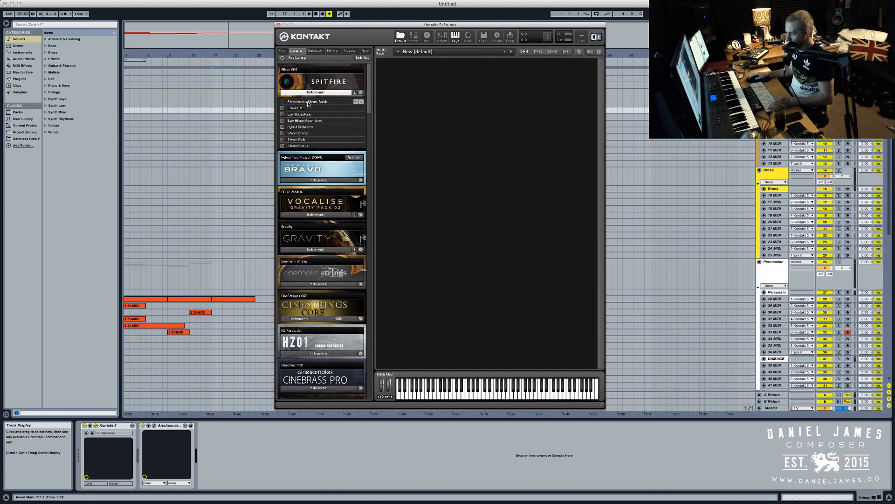
pyautogui.click(303, 101)
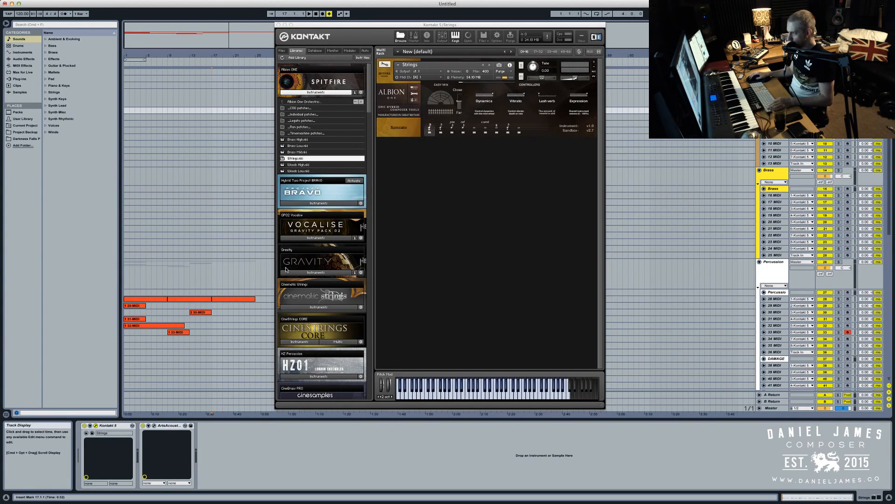
# Copy the 28 MIDI clip that starts at bar 17 to the same bar on the 6 MIDI strings track
pyautogui.click(226, 298)
pyautogui.click(226, 268)
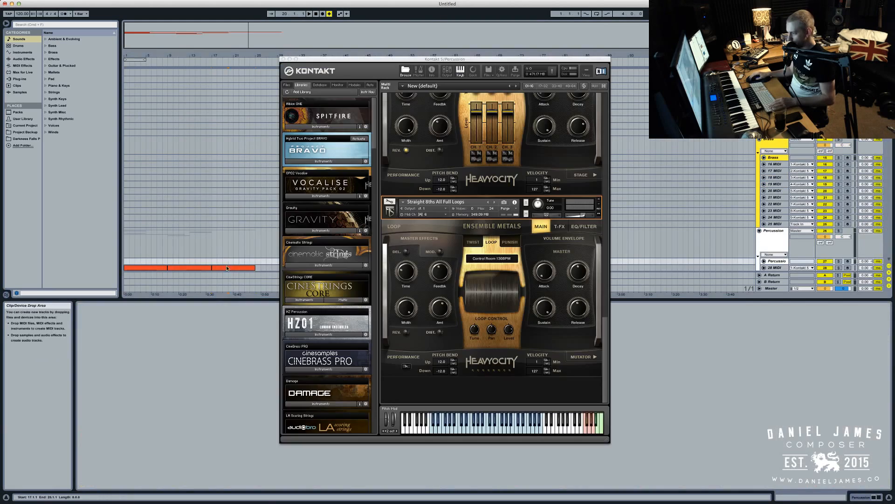
pyautogui.doubleClick(226, 268)
pyautogui.scroll(2, 221, 222)
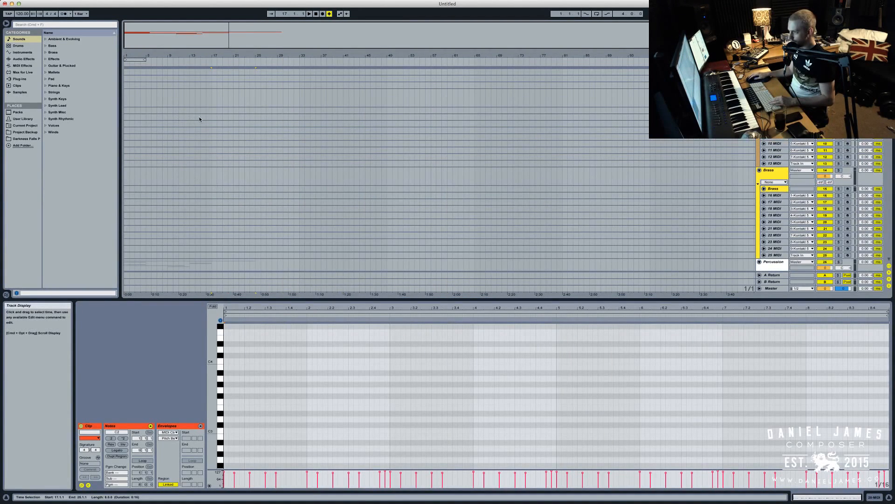
pyautogui.click(214, 117)
pyautogui.press('shift+super+m')
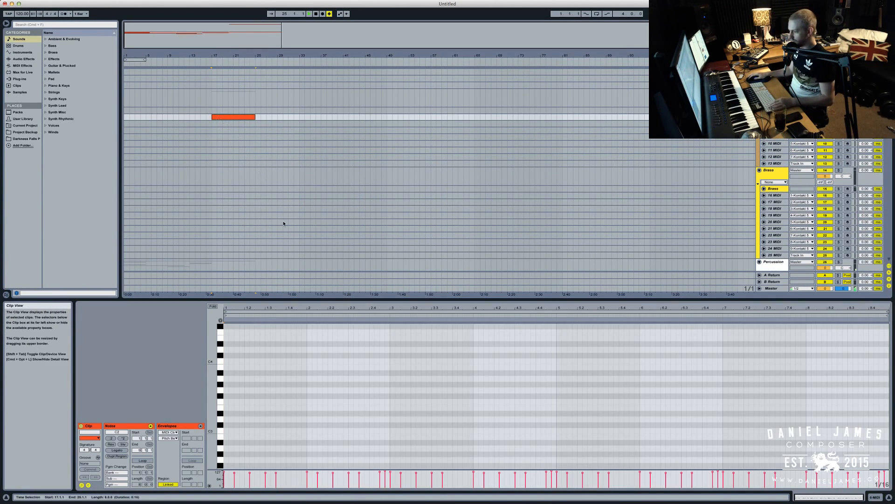
# Copy all C2 notes in the strings clip up to C3, aligned with the clip's start, and play it back
pyautogui.press('super+a')
pyautogui.scroll(-4, 280, 434)
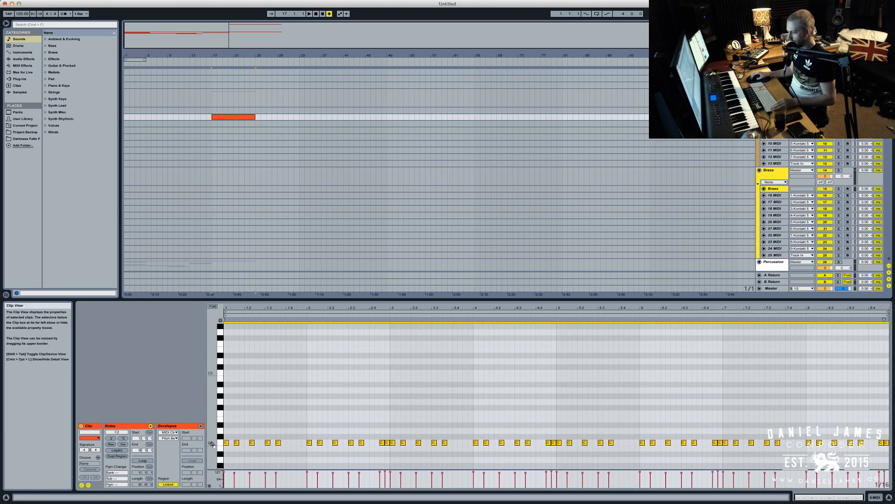
pyautogui.moveTo(226, 443); pyautogui.dragTo(228, 374)
pyautogui.press('space')
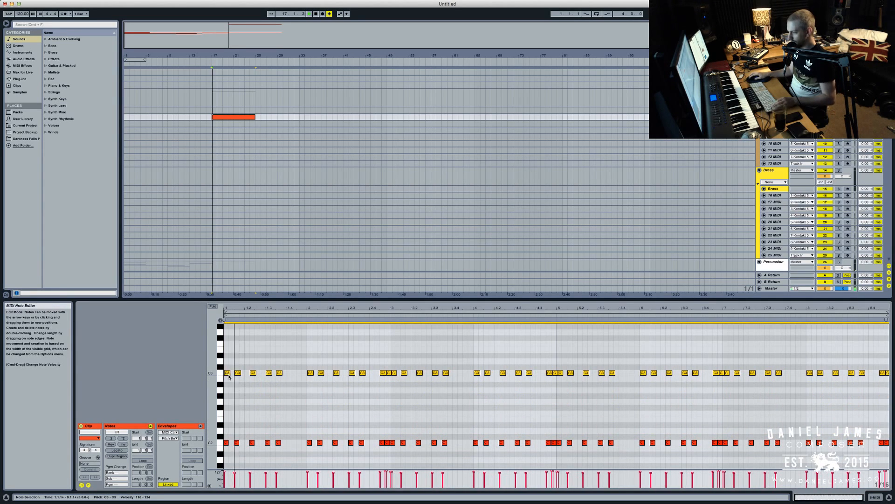
pyautogui.click(228, 374)
pyautogui.press('super+z')
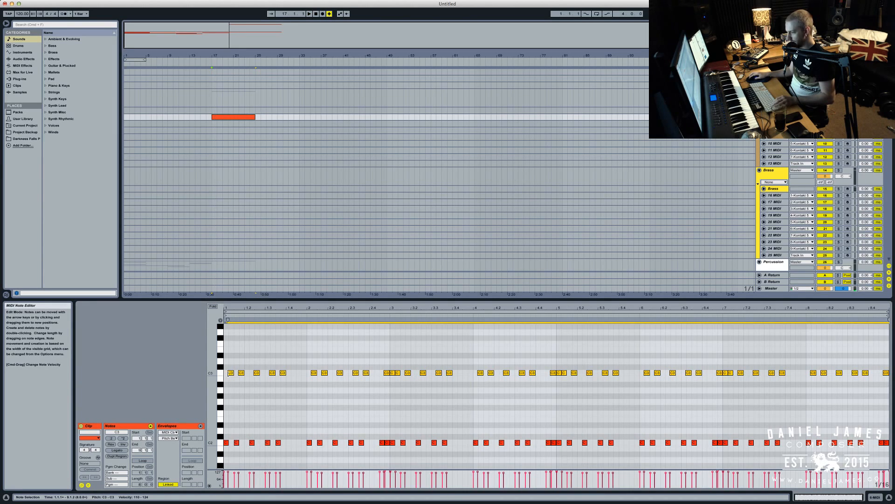
pyautogui.moveTo(230, 375); pyautogui.dragTo(226, 375)
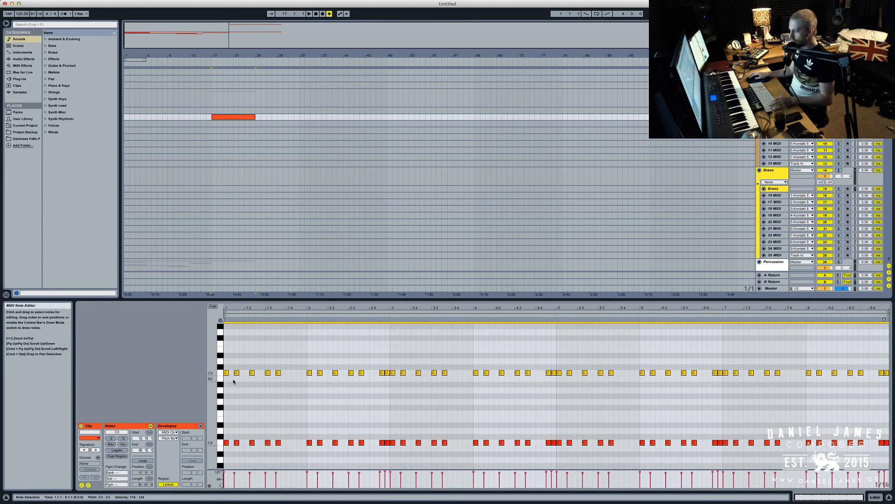
pyautogui.press('space')
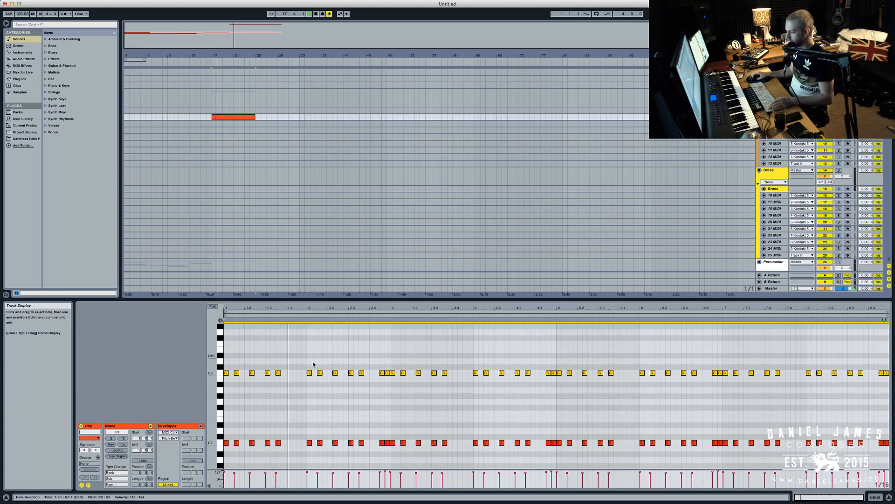
# Raise the strings clip's upper notes to D3 in bar 2 and to D#3 in bars 3 and 4, then play it
pyautogui.moveTo(305, 365); pyautogui.dragTo(548, 370)
pyautogui.press('Up')
pyautogui.press('Up')
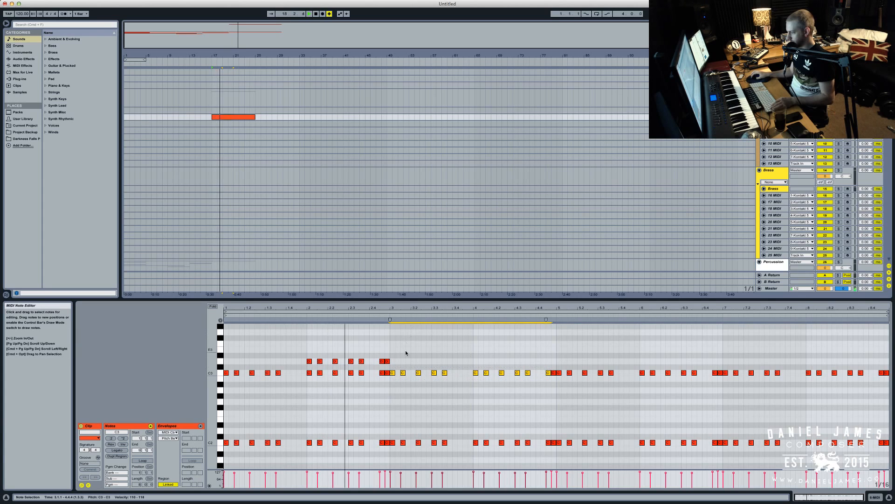
pyautogui.moveTo(397, 379); pyautogui.dragTo(465, 360)
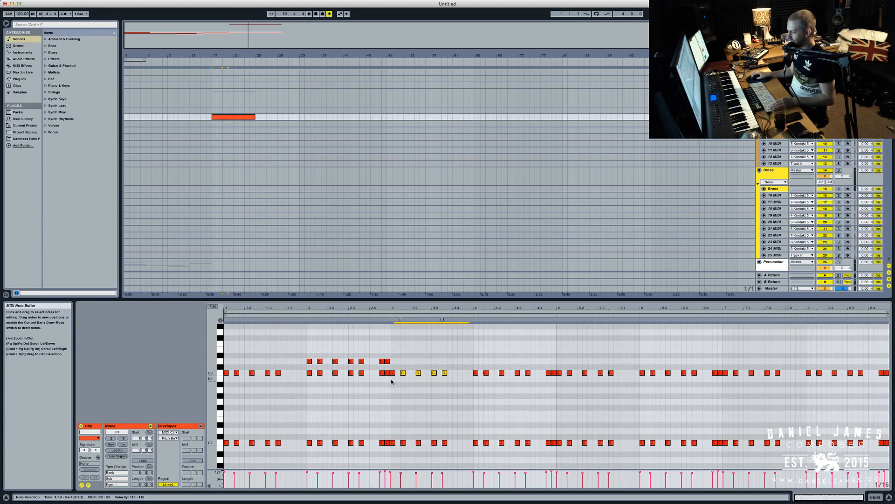
pyautogui.moveTo(392, 382); pyautogui.dragTo(553, 374)
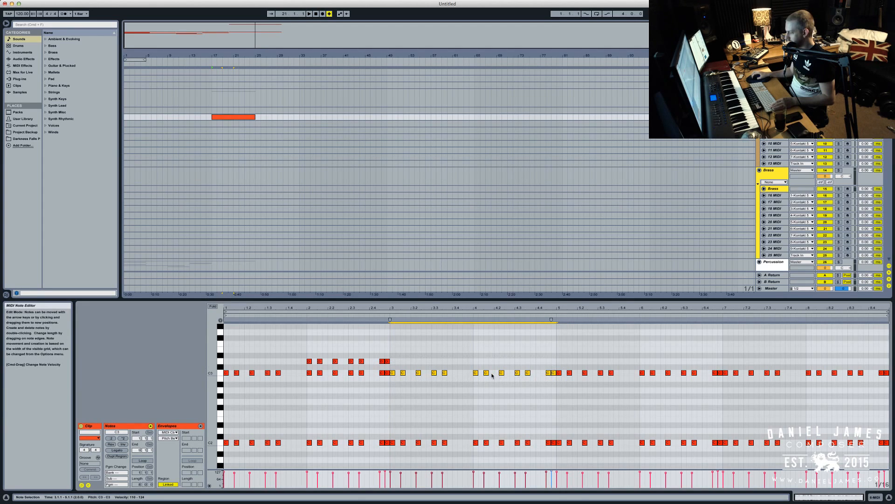
pyautogui.moveTo(476, 374); pyautogui.dragTo(478, 362)
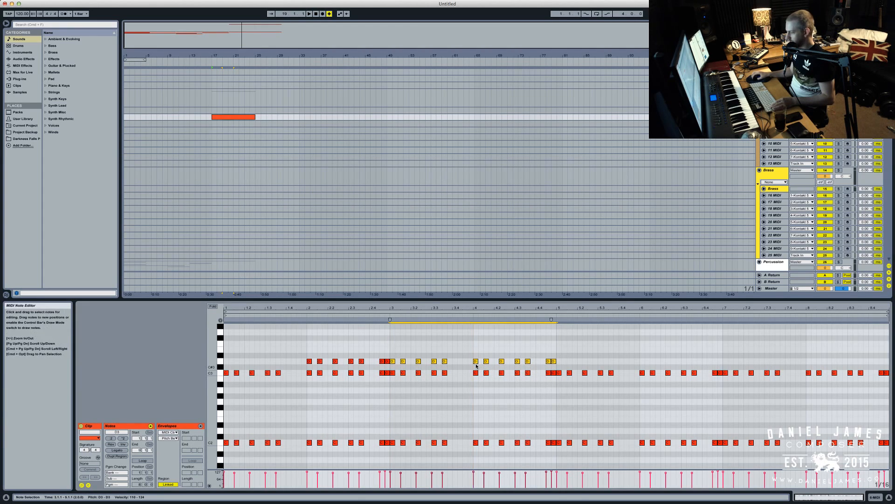
pyautogui.press('Up')
pyautogui.press('space')
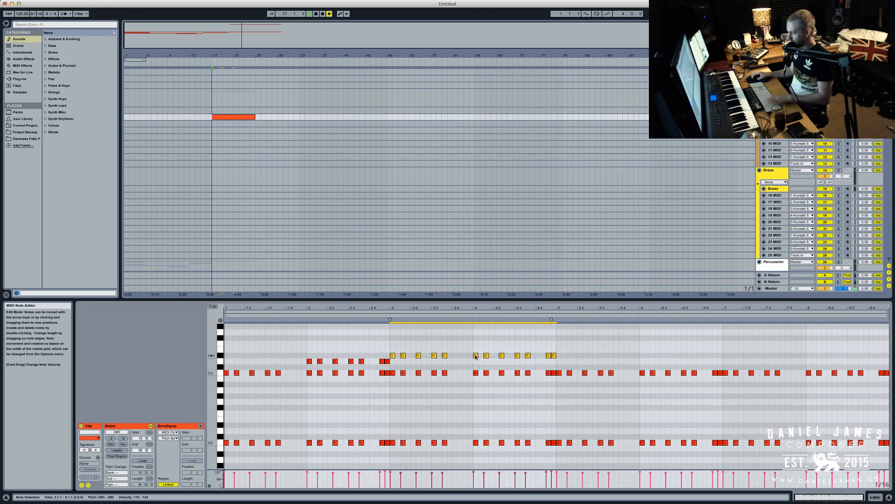
# Raise the upper notes of bar 4 to F3 and repeat the four-bar upper line over bars 5 to 8
pyautogui.moveTo(478, 362); pyautogui.dragTo(578, 338)
pyautogui.press('Up')
pyautogui.press('Up')
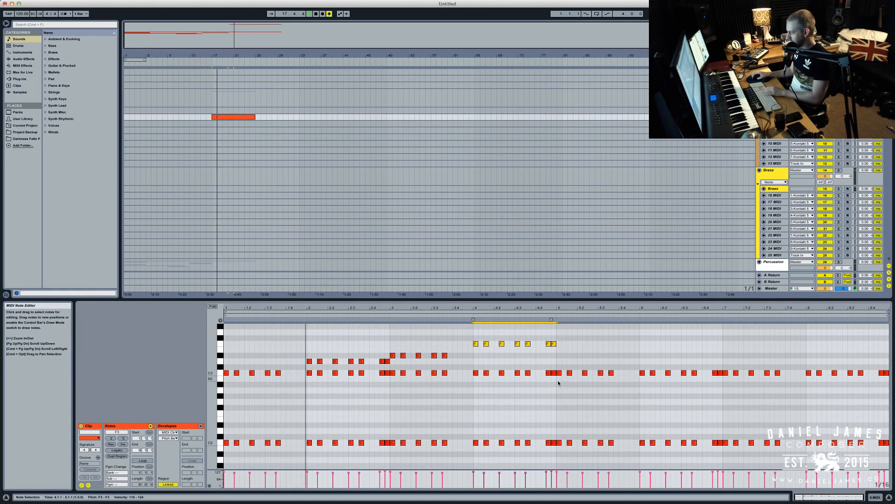
pyautogui.moveTo(556, 386); pyautogui.dragTo(225, 332)
pyautogui.press('super+d')
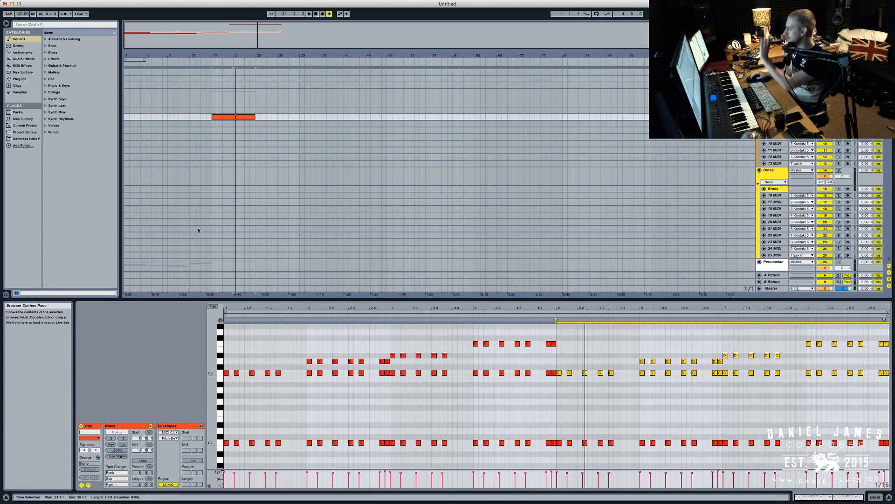
# Duplicate the 33 MIDI clip to bar 17 and play it back
pyautogui.scroll(-10, 420, 196)
pyautogui.scroll(1, 206, 115)
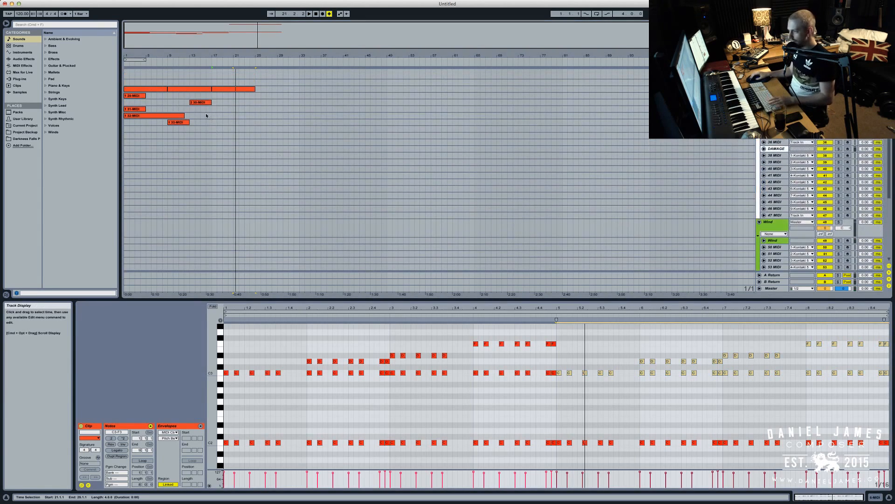
pyautogui.click(219, 89)
pyautogui.click(179, 122)
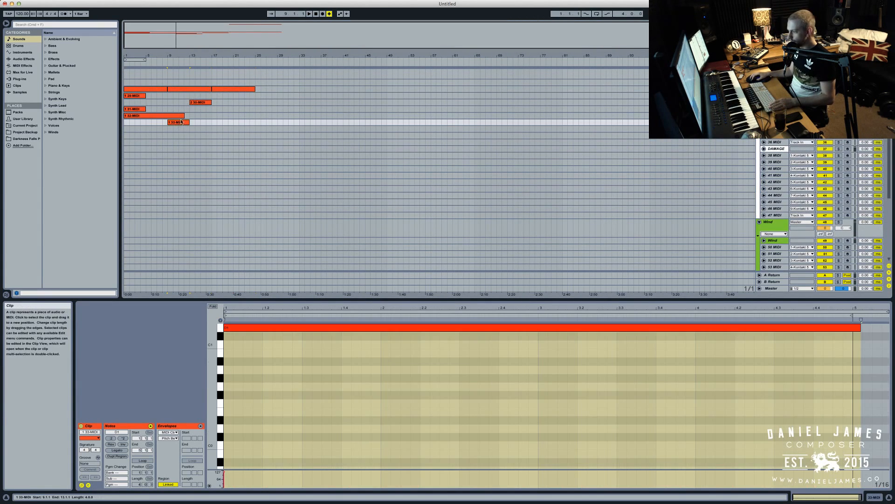
pyautogui.moveTo(183, 124); pyautogui.dragTo(223, 124)
pyautogui.press('space')
pyautogui.click(315, 423)
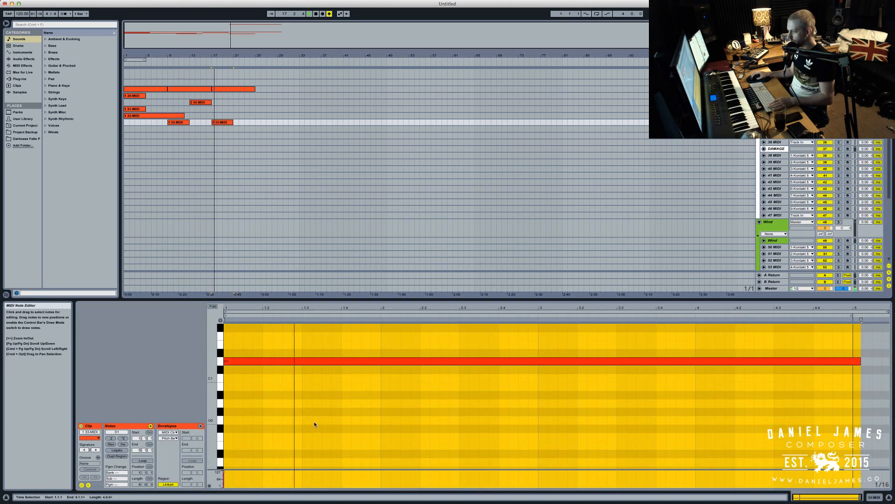
# Raise the sustained note in the bar 17 33 MIDI clip by an octave to D2 and listen to it
pyautogui.press('space')
pyautogui.press('super+a')
pyautogui.hotkey('shift', 'Up')
pyautogui.press('space')
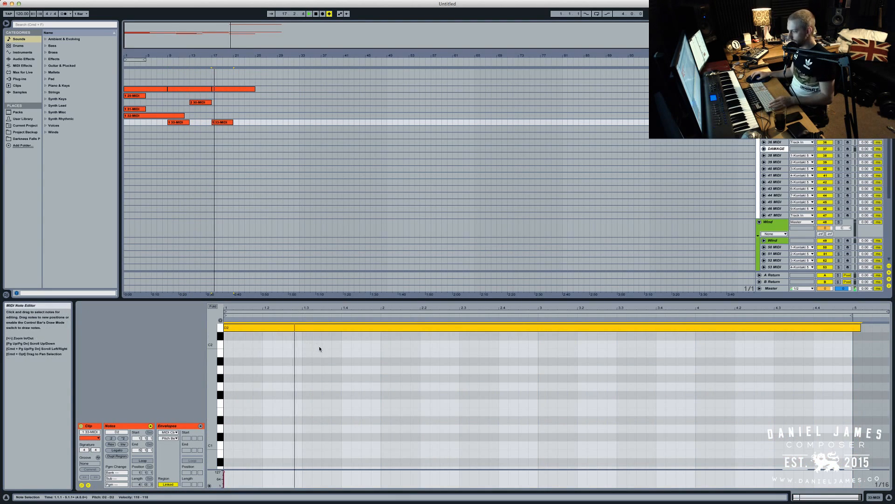
pyautogui.scroll(3, 326, 353)
pyautogui.press('space')
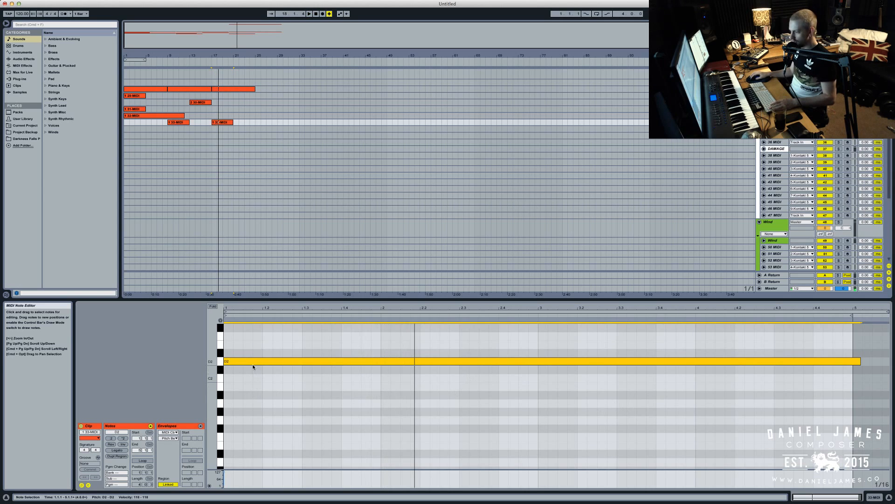
# Copy the D2 note up to F#2 and lower the velocity of both notes to 94 during playback
pyautogui.moveTo(254, 363); pyautogui.dragTo(259, 331)
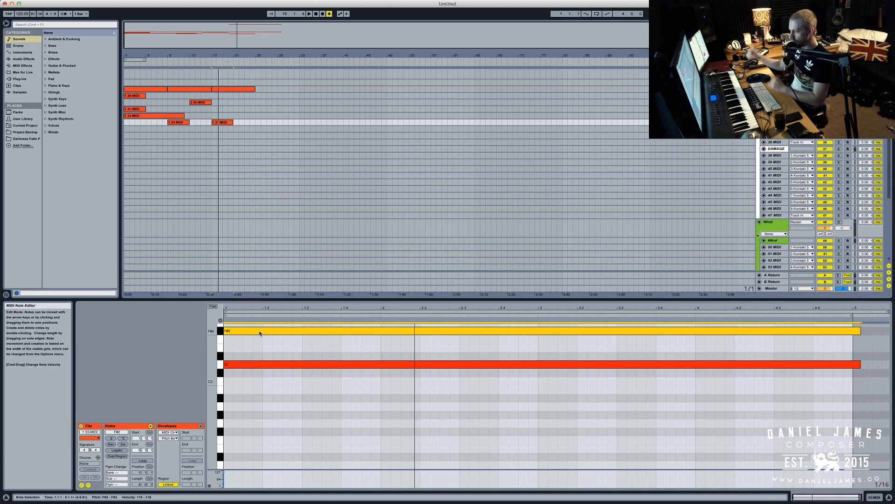
pyautogui.press('space')
pyautogui.scroll(3, 275, 343)
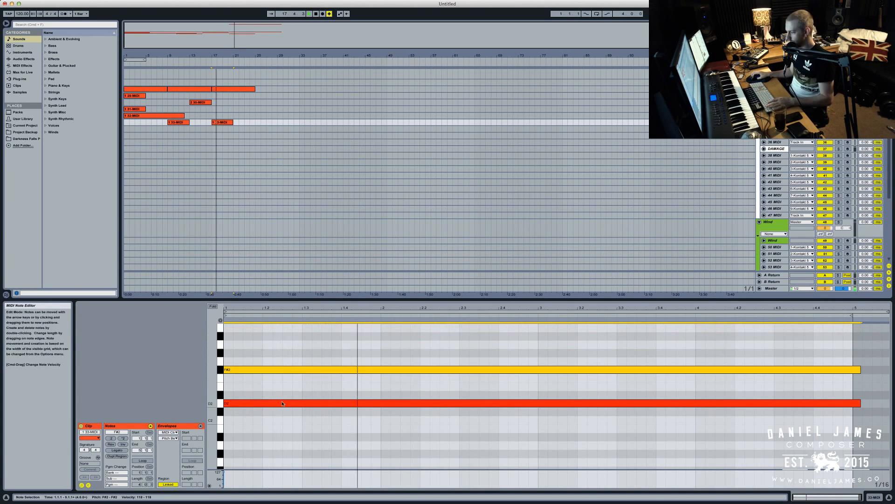
pyautogui.moveTo(233, 478); pyautogui.dragTo(222, 470)
pyautogui.click(227, 474)
pyautogui.click(244, 450)
pyautogui.press('space')
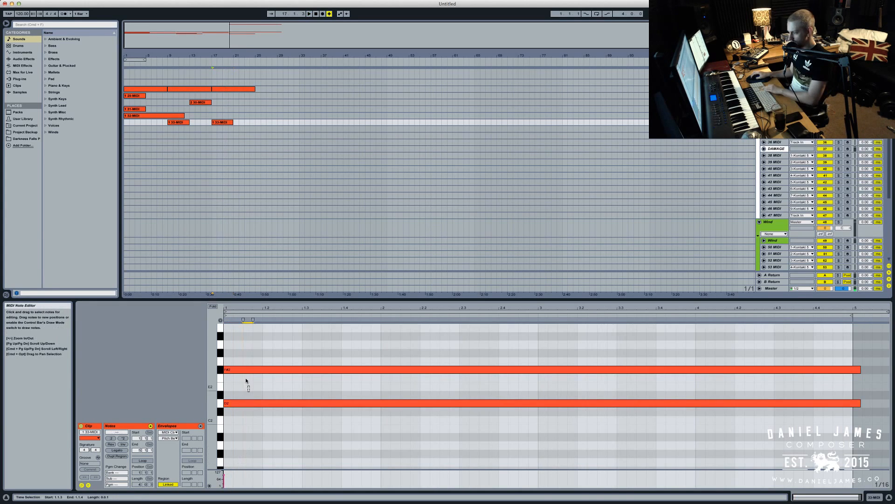
# Raise the upper note to A2, turn on note preview in the editor and play the clip
pyautogui.click(245, 370)
pyautogui.press('Up')
pyautogui.click(221, 320)
pyautogui.press('Up')
pyautogui.press('Up')
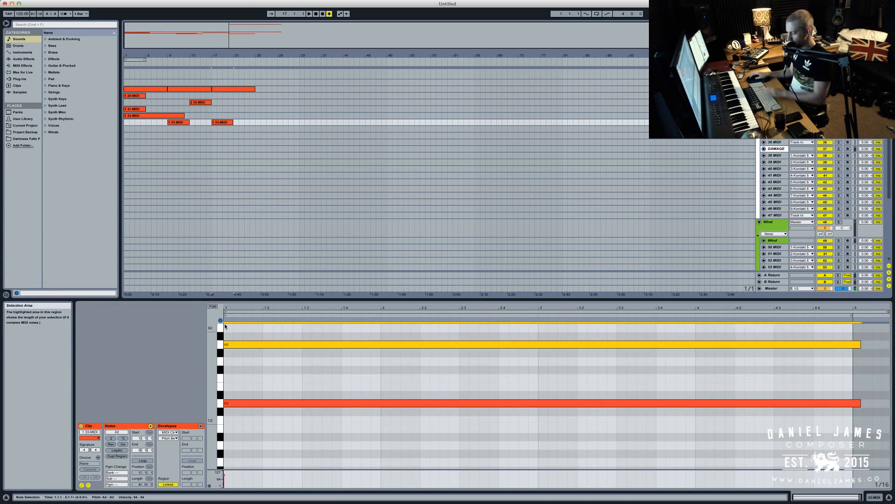
pyautogui.press('space')
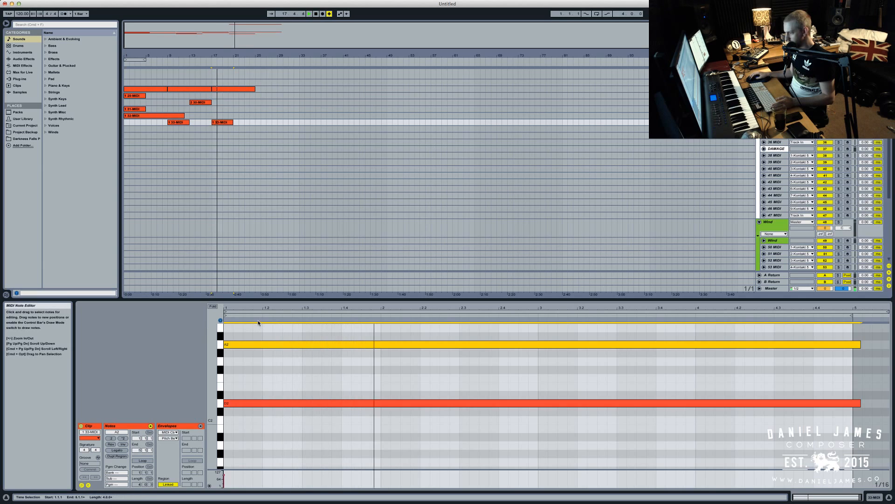
# Transpose both sustained notes up three semitones to F2 and C3 and play the clip
pyautogui.press('space')
pyautogui.moveTo(320, 430); pyautogui.dragTo(299, 345)
pyautogui.press('Up')
pyautogui.press('Up')
pyautogui.press('Up')
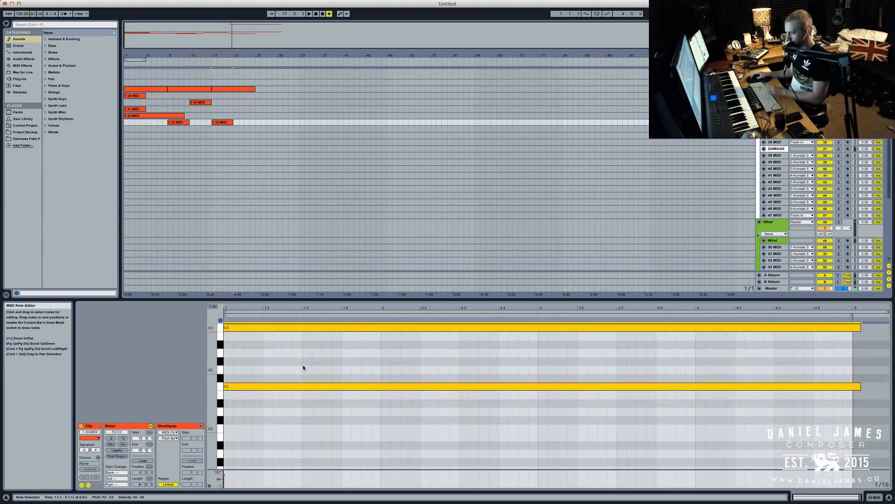
pyautogui.press('space')
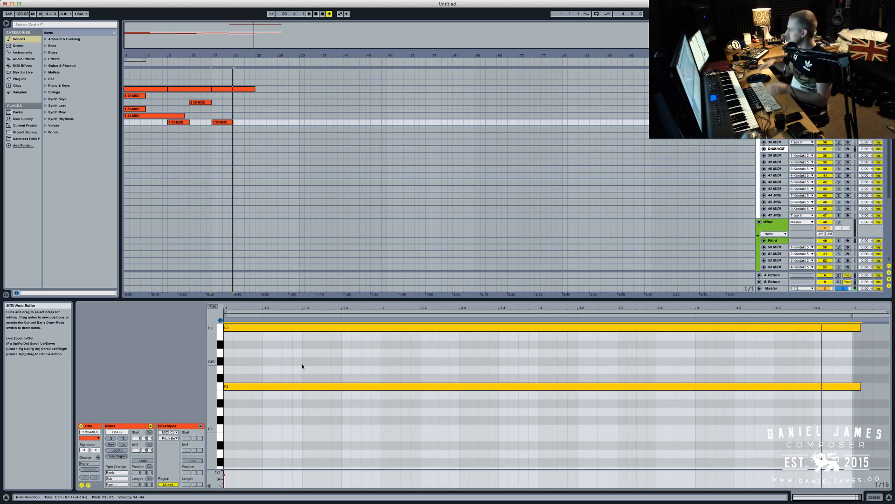
# Copy all C2 notes of the bar 17 28 MIDI clip up to D2 and lower the copies' velocities while it plays
pyautogui.click(237, 94)
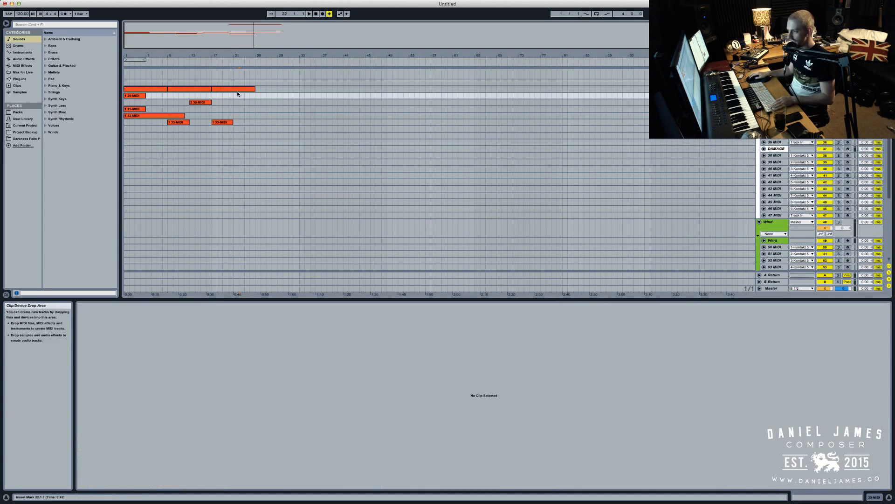
pyautogui.click(238, 89)
pyautogui.scroll(-5, 258, 422)
pyautogui.click(222, 403)
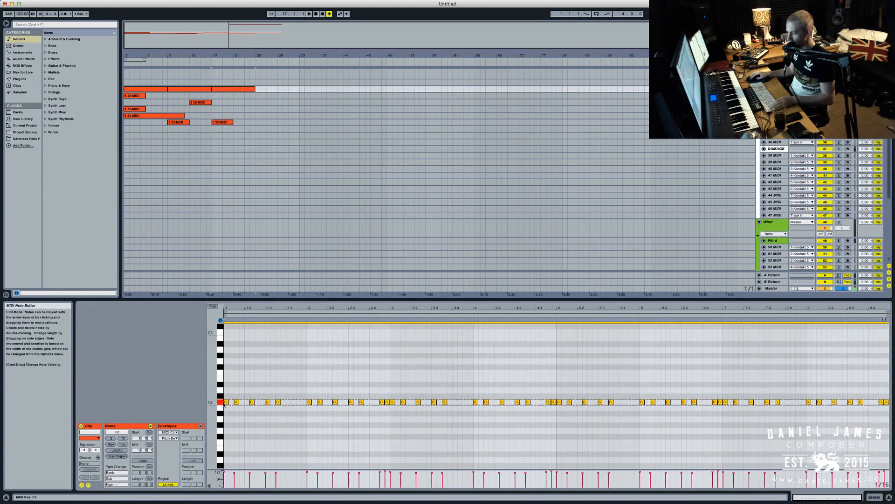
pyautogui.moveTo(224, 404); pyautogui.dragTo(228, 392)
pyautogui.press('space')
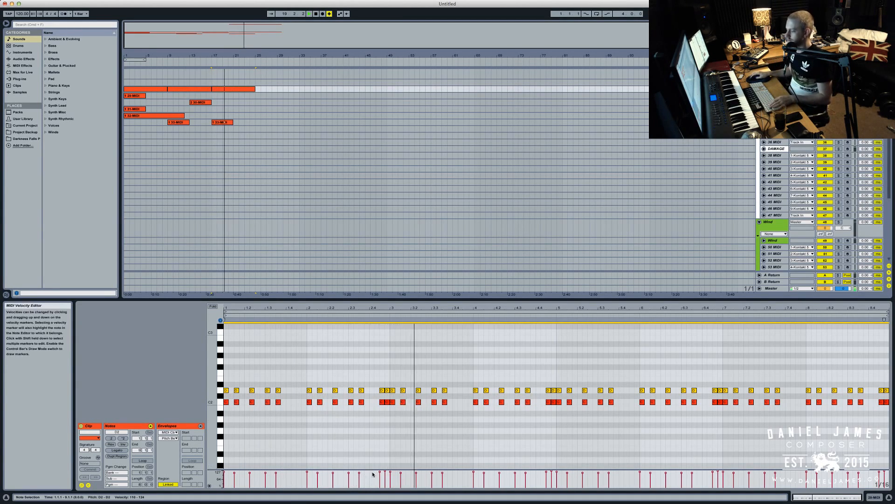
pyautogui.moveTo(380, 473); pyautogui.dragTo(380, 479)
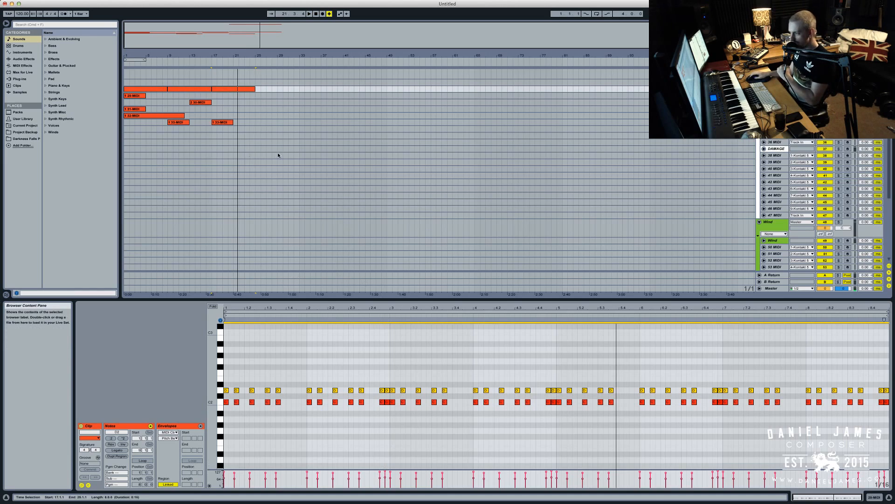
# Delete the bar 17 clip from the 6 MIDI strings track
pyautogui.scroll(10, 280, 93)
pyautogui.click(225, 116)
pyautogui.press('Delete')
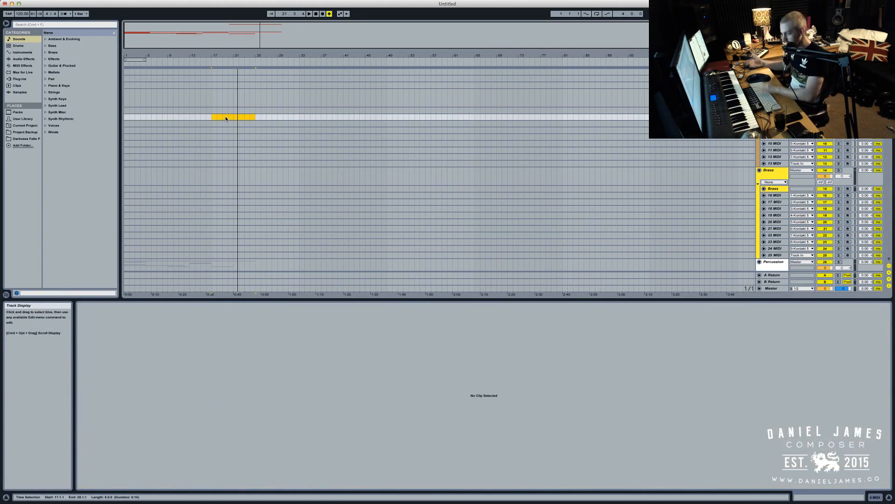
# Review the notes of the bar 17 33 MIDI clip and the Percussion track's Kontakt loop instrument
pyautogui.scroll(-10, 228, 119)
pyautogui.click(223, 108)
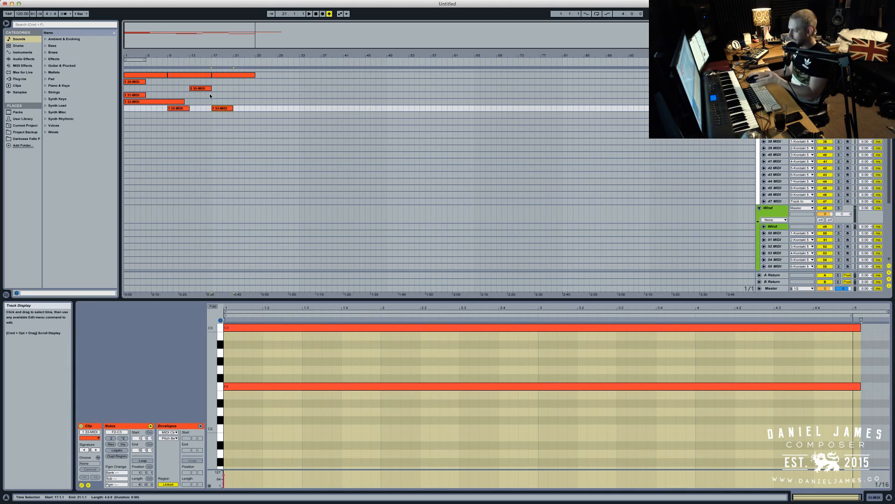
pyautogui.scroll(1, 210, 96)
pyautogui.click(775, 75)
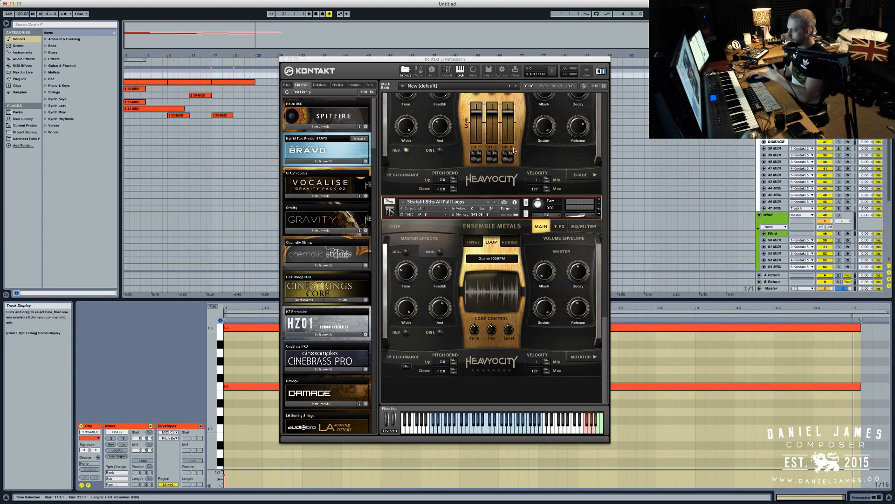
pyautogui.click(223, 115)
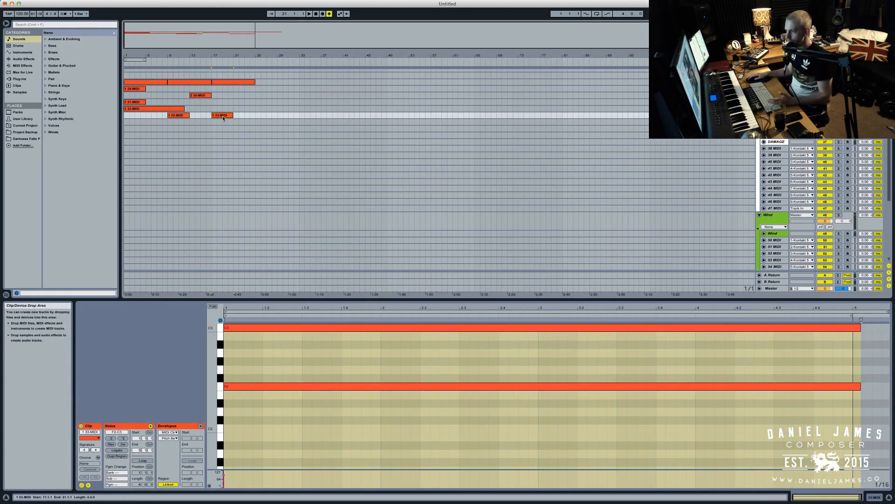
# Delete both sustained notes from the bar 17 33 MIDI clip
pyautogui.click(421, 420)
pyautogui.press('super+a')
pyautogui.press('Delete')
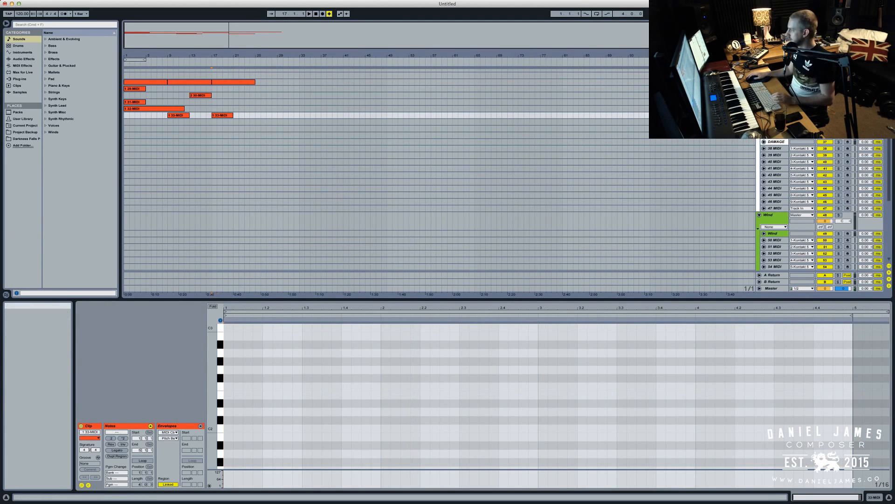
# Add the Straight 8ths Breakout 1 (C1-B1) instrument to the Percussion track's Kontakt rack after Straight 8ths All Full Loops
pyautogui.click(775, 75)
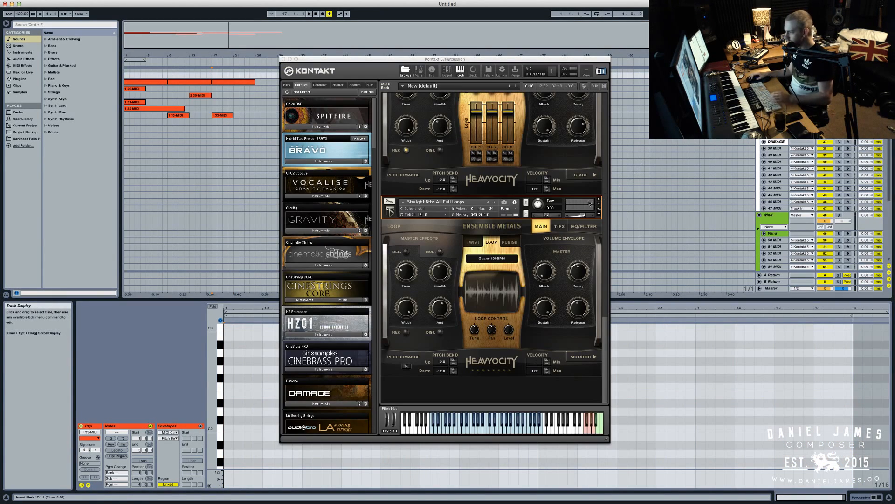
pyautogui.click(473, 70)
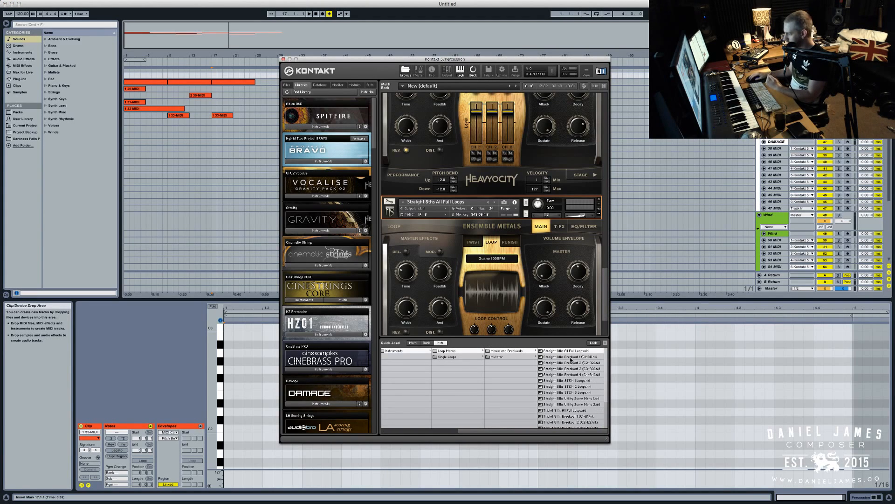
pyautogui.click(571, 358)
pyautogui.scroll(-3, 582, 235)
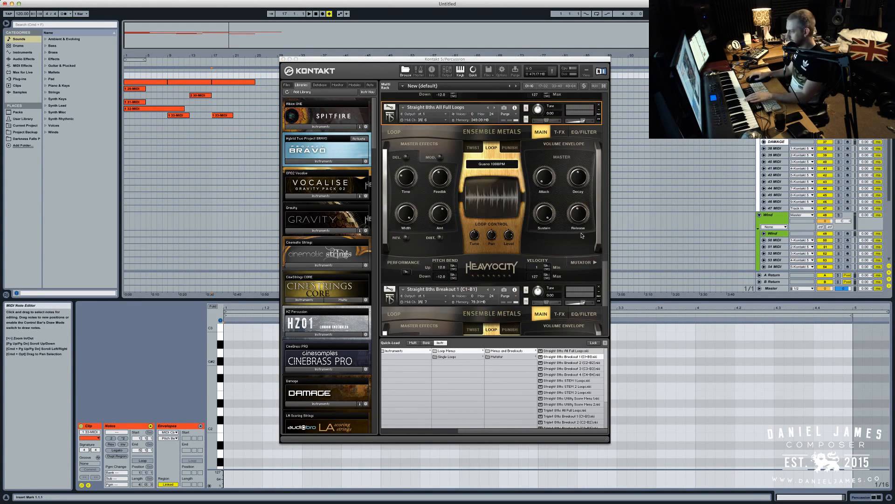
# Record a clip from bar 17 to 25 on the 34 MIDI track and delete its stray short notes and the long A#4
pyautogui.click(848, 122)
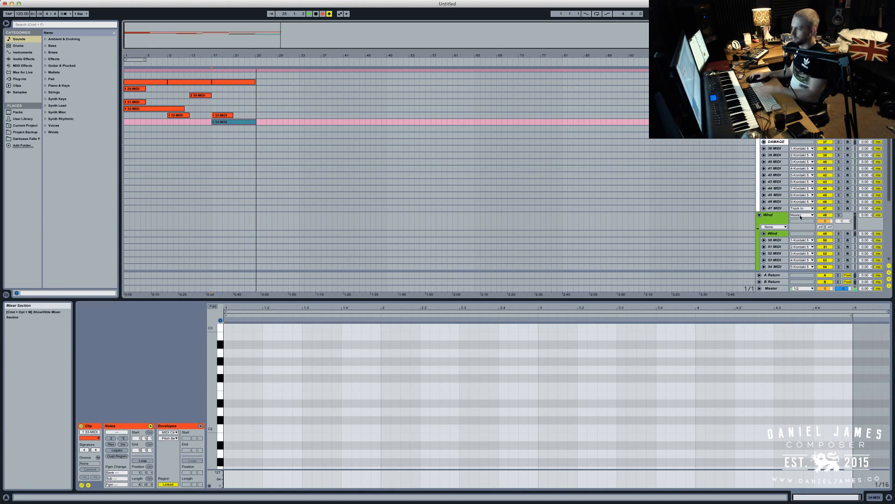
pyautogui.press('space')
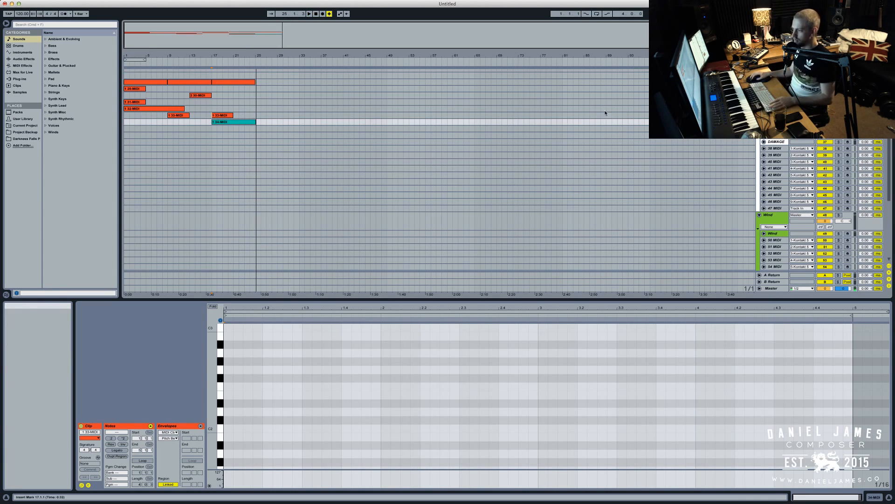
pyautogui.click(250, 122)
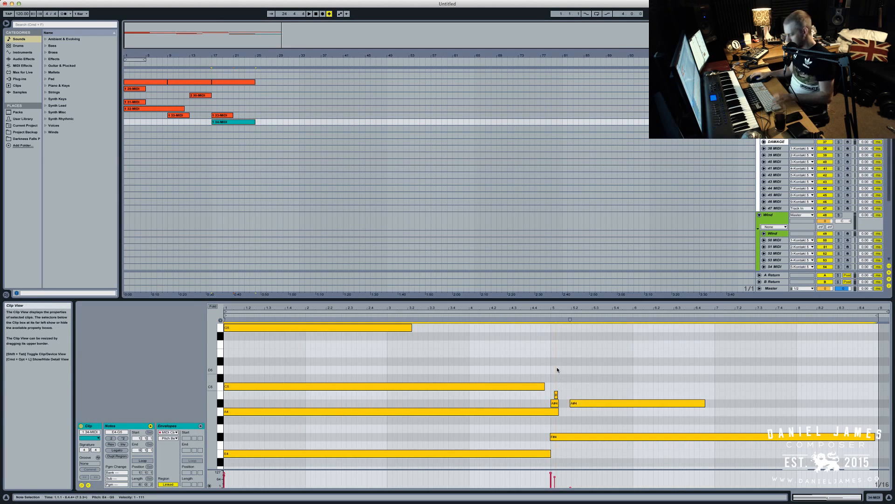
pyautogui.moveTo(566, 380); pyautogui.dragTo(554, 404)
pyautogui.press('Delete')
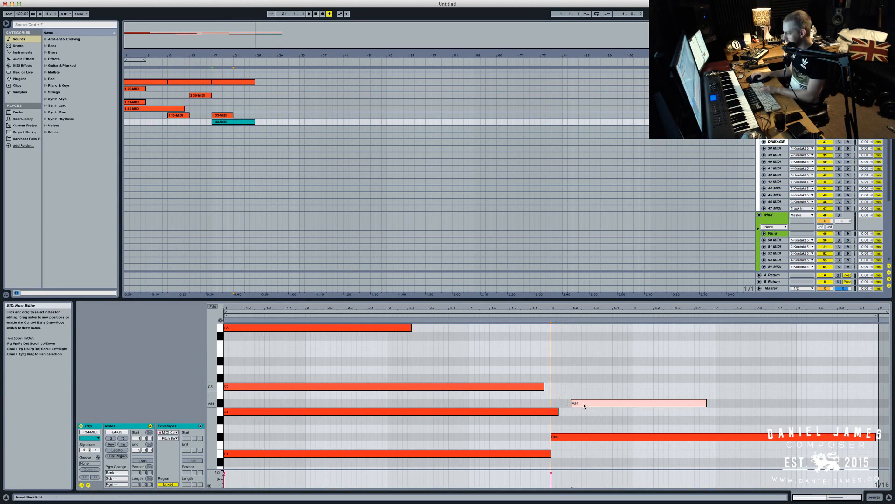
pyautogui.click(582, 404)
pyautogui.press('Delete')
# Transpose all remaining notes of the bar 17 34 MIDI clip to the C4–D#5 range and play it
pyautogui.press('super+a')
pyautogui.press('Down')
pyautogui.press('Down')
pyautogui.press('Down')
pyautogui.press('Down')
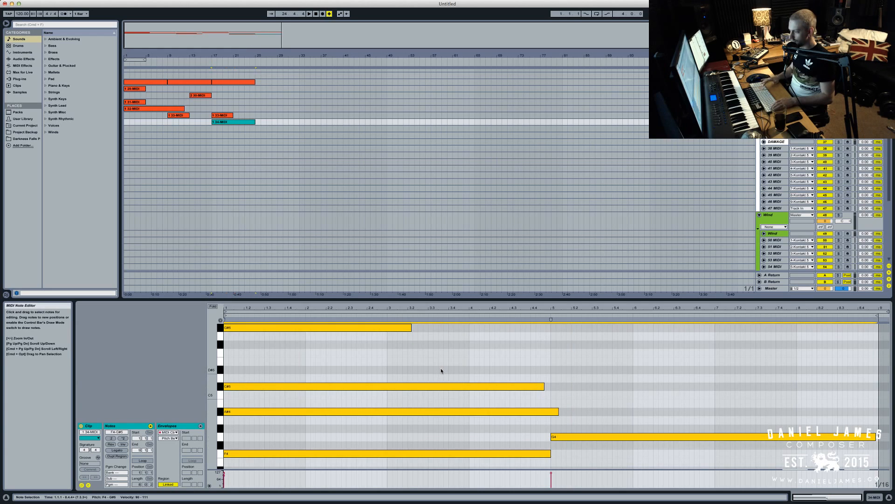
pyautogui.press('space')
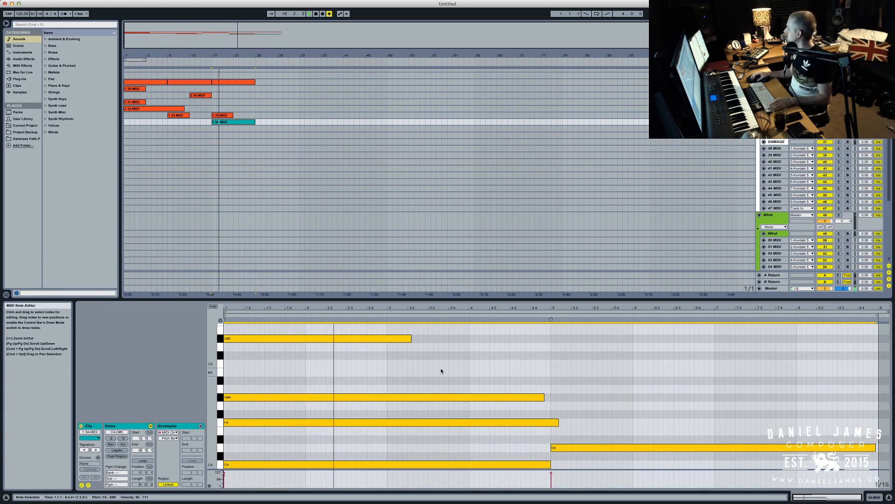
# Lower all the clip's notes three more semitones to the A3–C5 range, playing it after each change
pyautogui.press('Down')
pyautogui.press('Down')
pyautogui.press('space')
pyautogui.press('space')
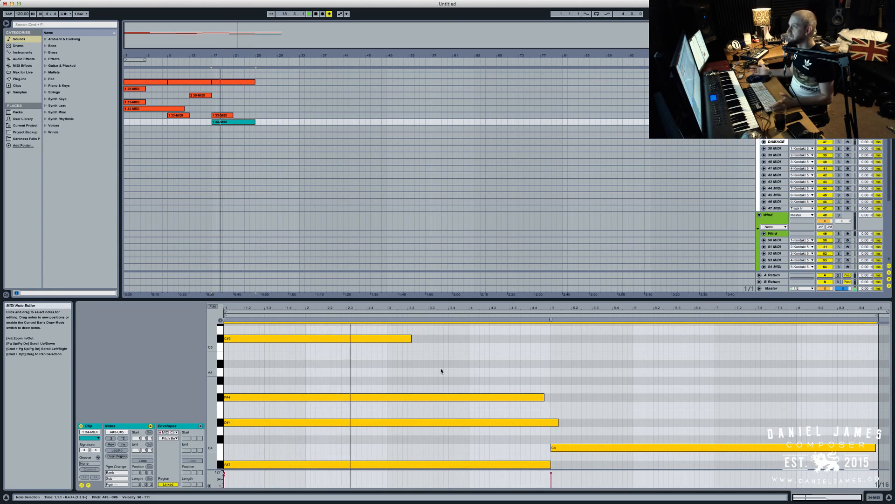
pyautogui.press('Down')
pyautogui.press('space')
pyautogui.press('space')
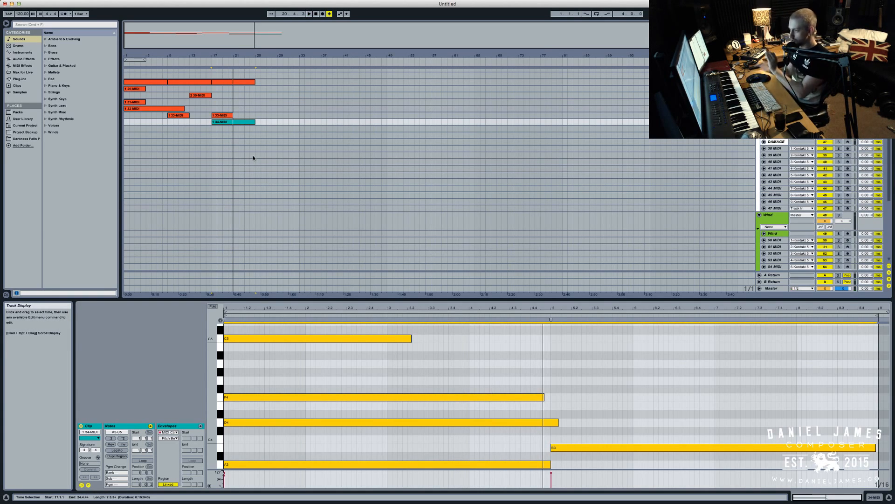
# Replace the Straight 8ths Breakout 1 instrument in the Percussion track's Kontakt with Straight 8ths Breakout 2 (C2-B2)
pyautogui.click(227, 84)
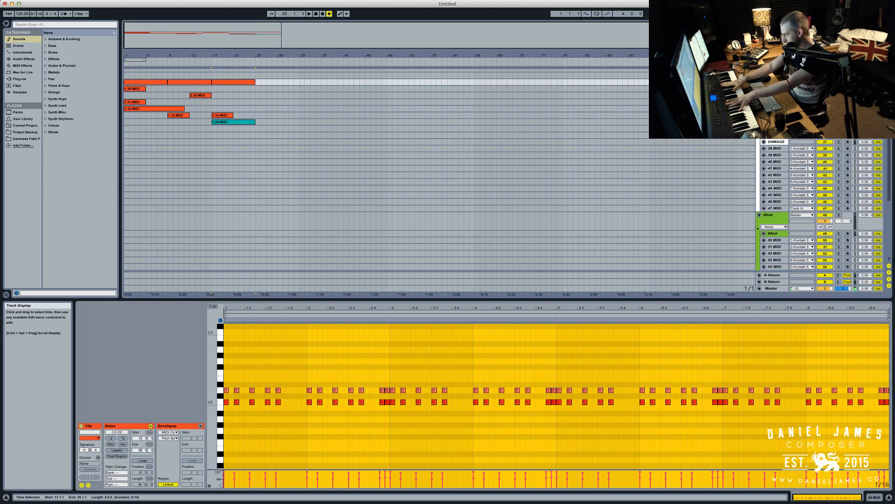
pyautogui.press('super+alt+p')
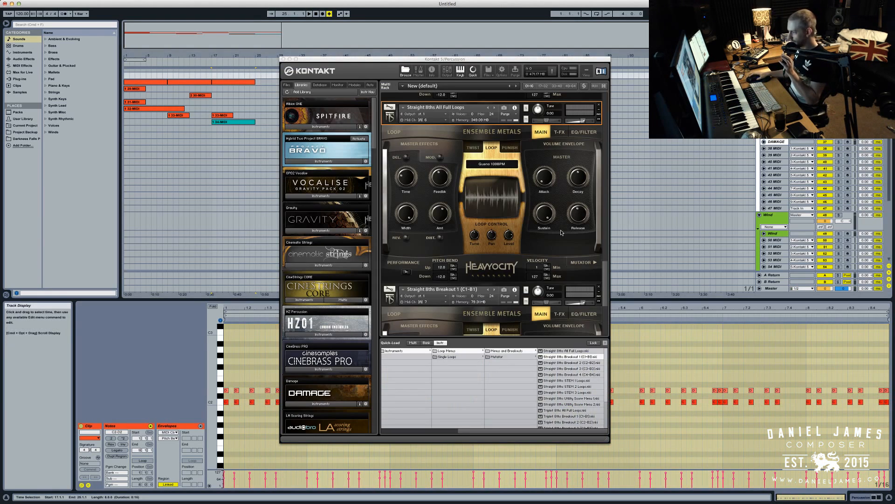
pyautogui.scroll(-5, 560, 238)
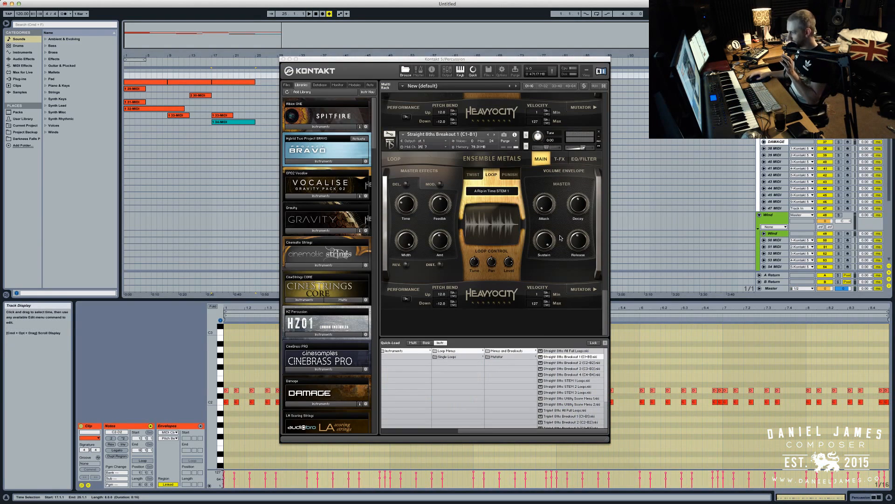
pyautogui.click(495, 136)
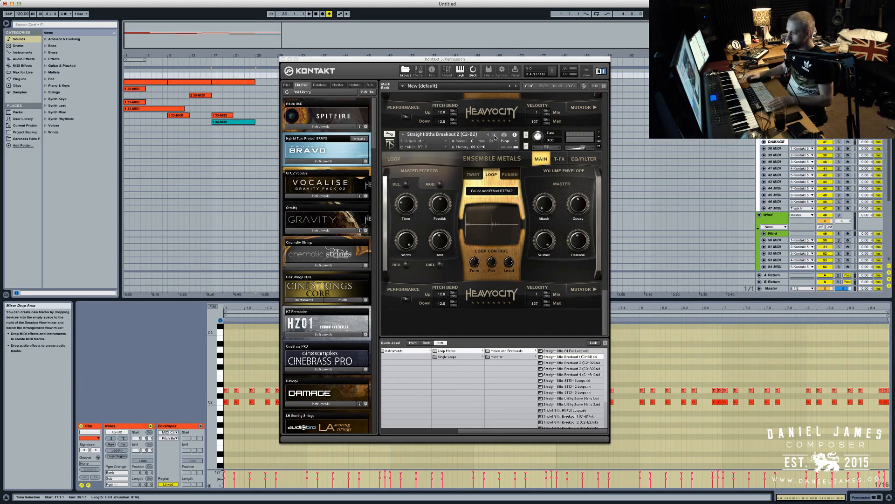
# Record the Breakout 2 loops into a four-bar clip from bar 1 on the 34 MIDI track
pyautogui.press('space')
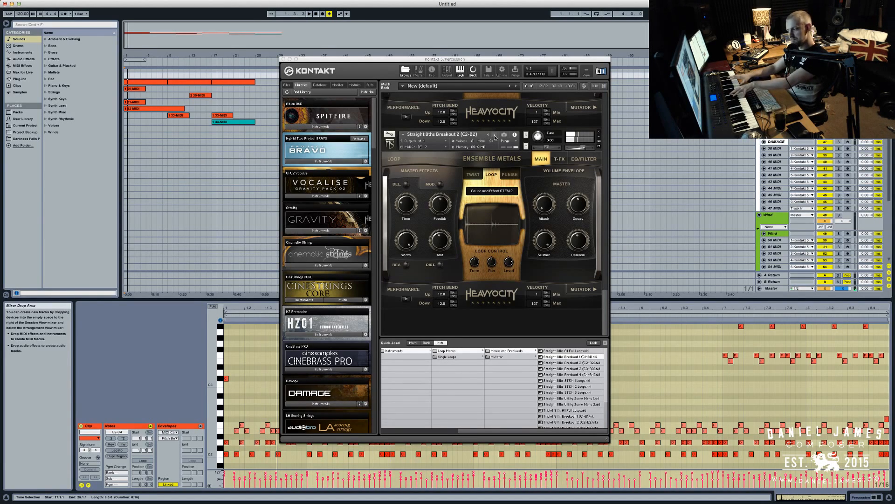
pyautogui.press('F9')
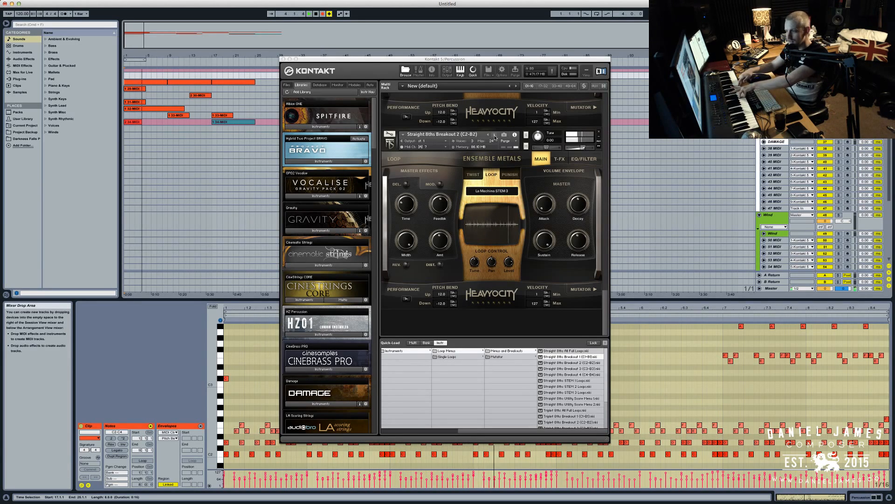
pyautogui.press('space')
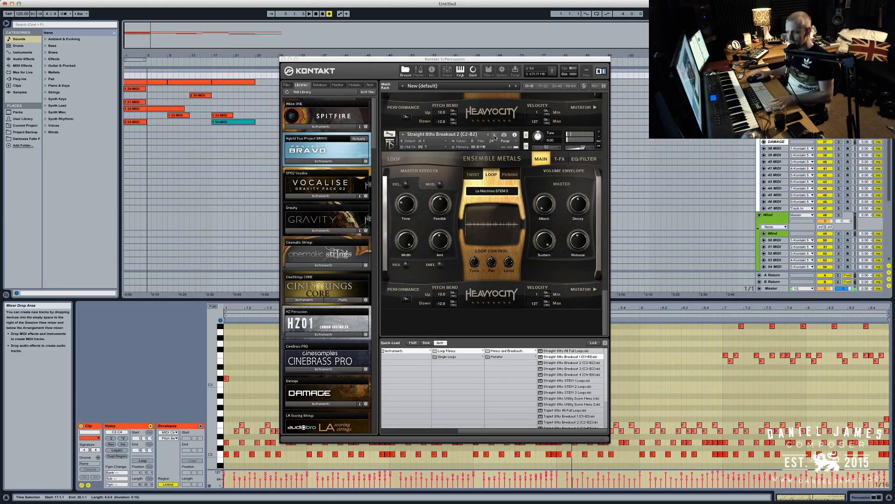
# Duplicate the bar 1 34 MIDI clip to bar 5 and delete the original
pyautogui.click(135, 121)
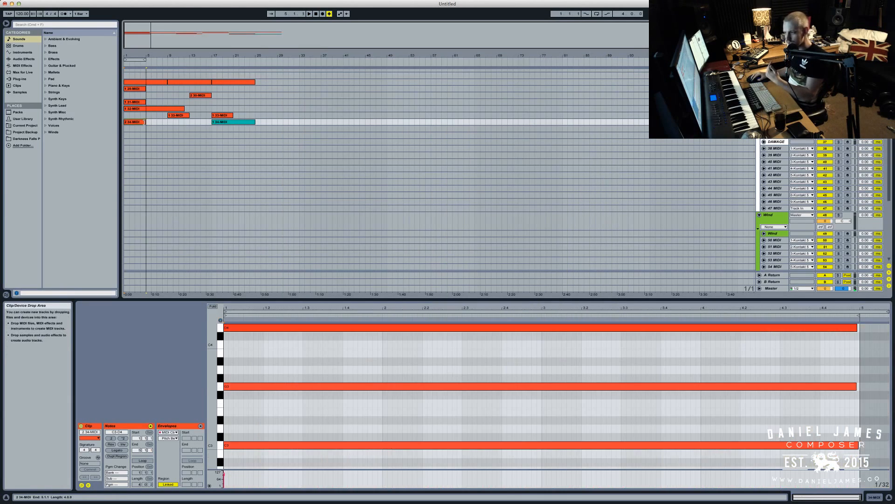
pyautogui.click(323, 354)
pyautogui.press('super+a')
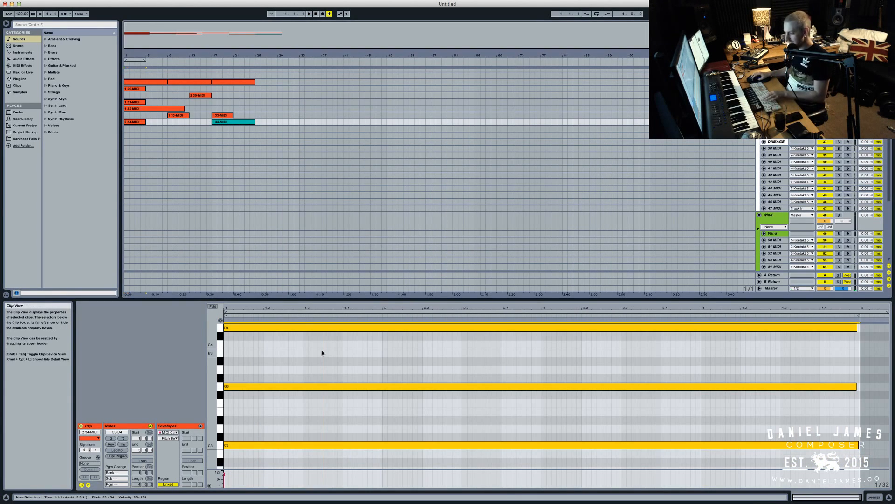
pyautogui.click(137, 122)
pyautogui.press('super+d')
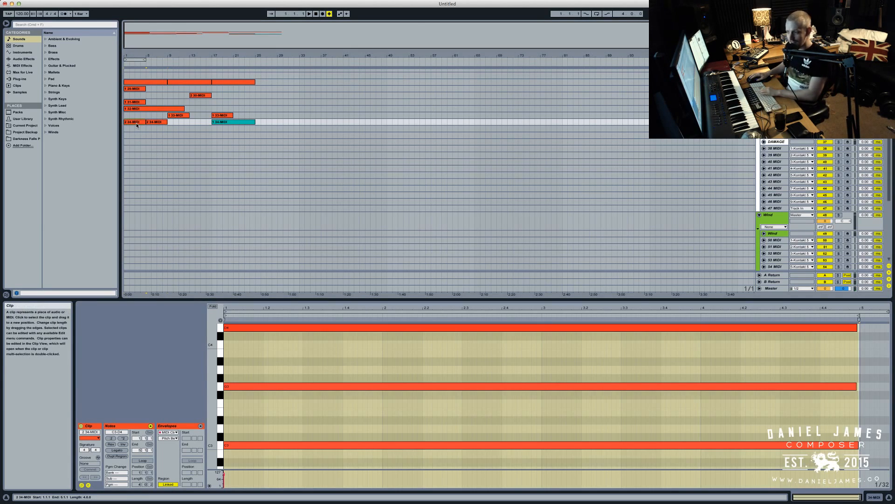
pyautogui.press('Delete')
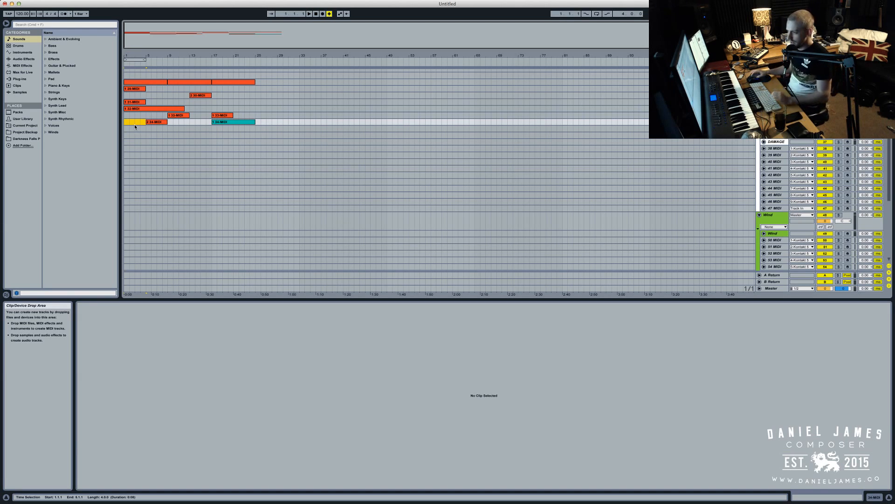
# Lower the top D4 note of the bar 5 34 MIDI clip to A#3, playing the clip between changes
pyautogui.click(154, 122)
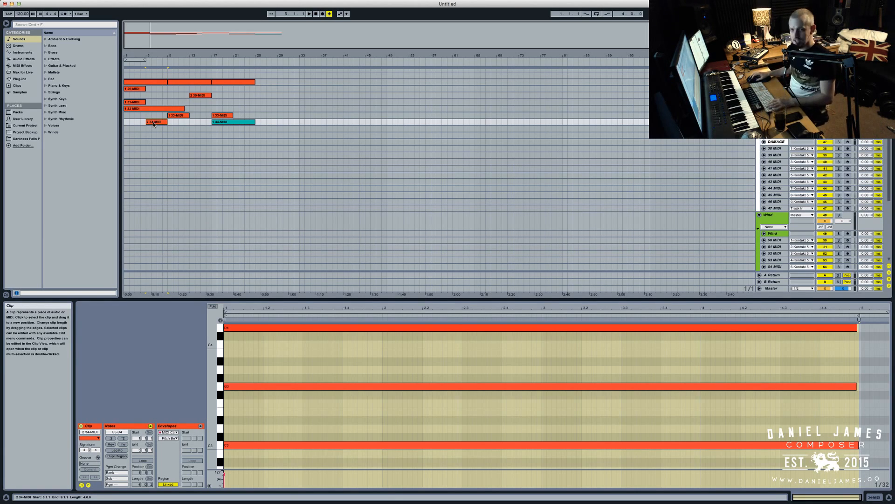
pyautogui.press('space')
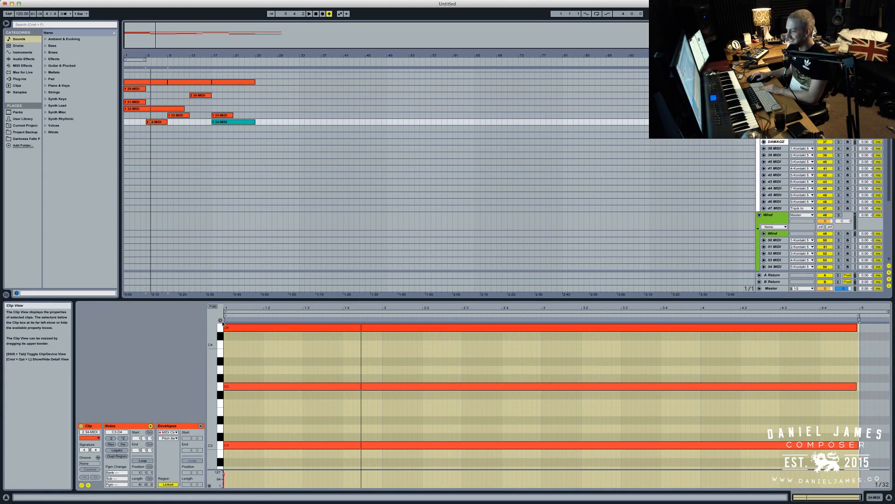
pyautogui.moveTo(231, 329); pyautogui.dragTo(231, 336)
pyautogui.press('space')
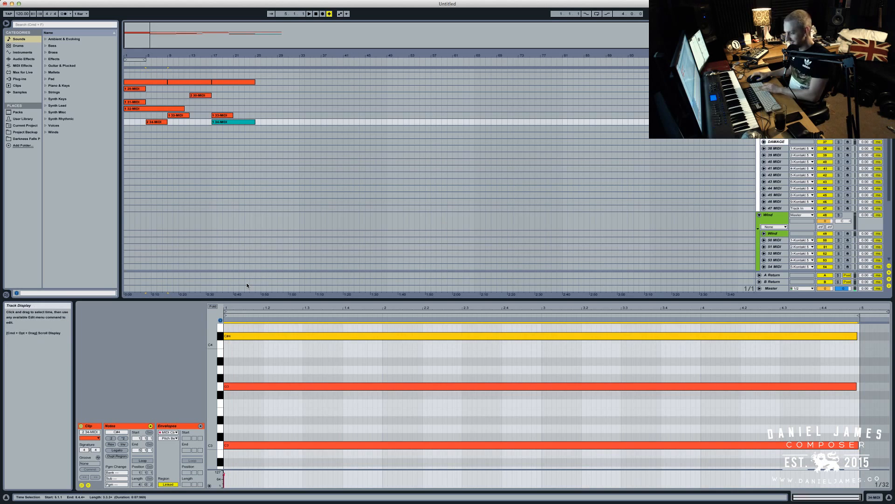
pyautogui.press('space')
pyautogui.press('Down')
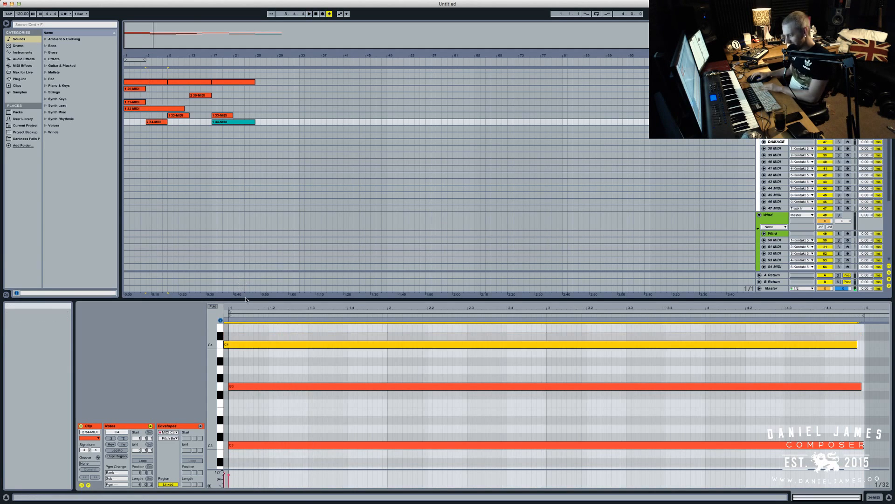
pyautogui.press('Down')
pyautogui.press('Down')
pyautogui.press('Up')
pyautogui.press('Down')
pyautogui.press('space')
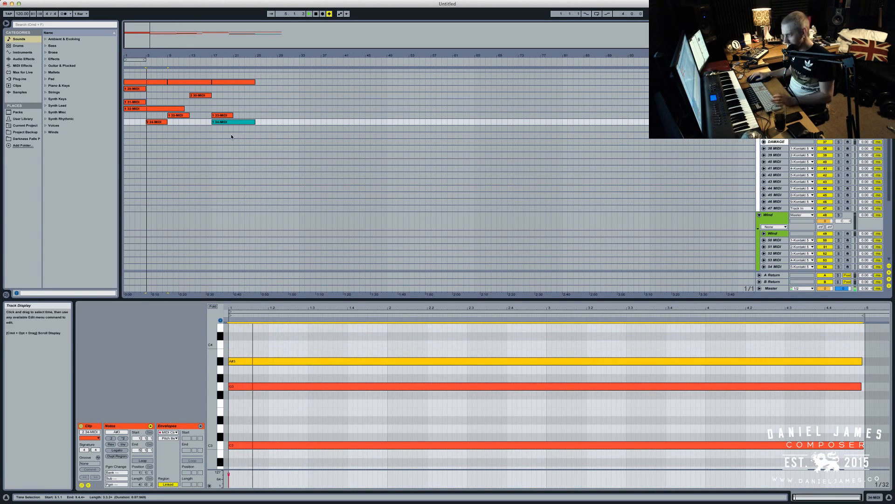
# Delete the bar 5 clip from the 34 MIDI track
pyautogui.click(154, 122)
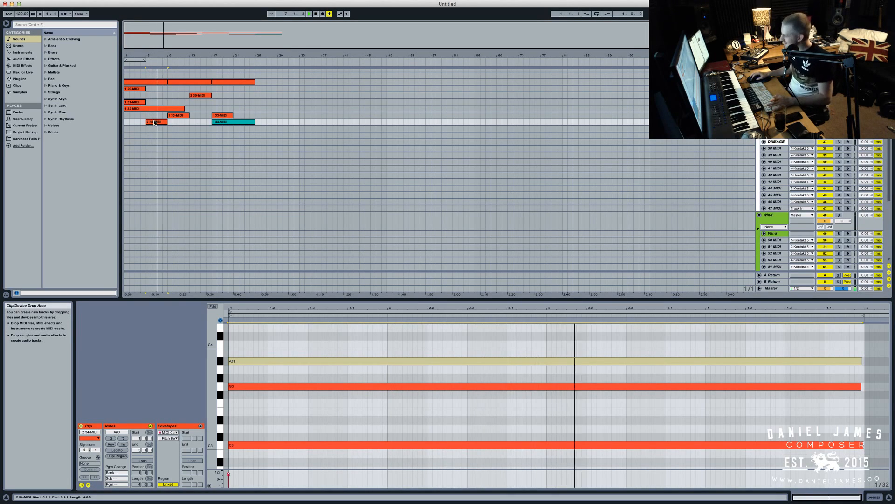
pyautogui.press('Delete')
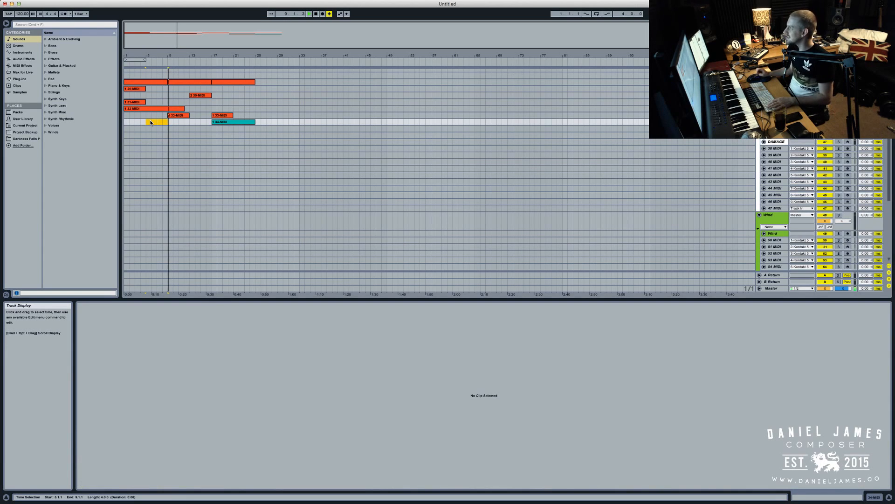
# Add the Straight 8ths STEM 1 Loops instrument to the Percussion track's Kontakt rack and arm the track below 34 MIDI
pyautogui.click(179, 117)
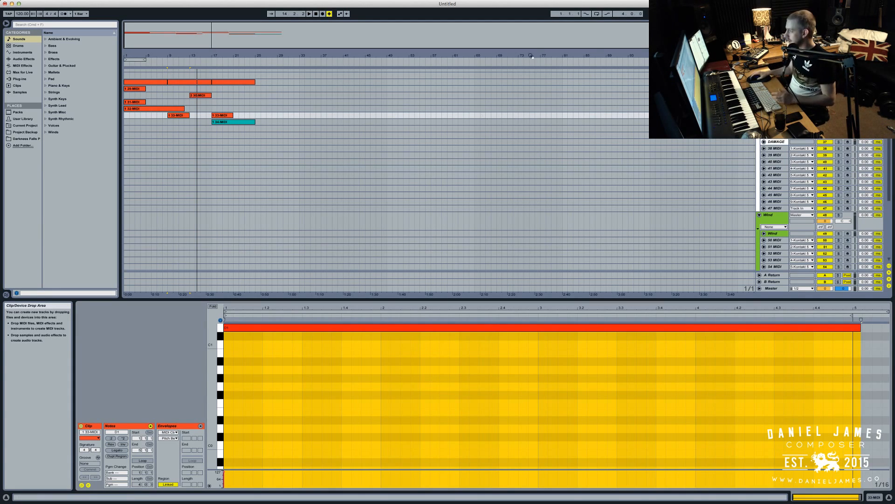
pyautogui.click(774, 115)
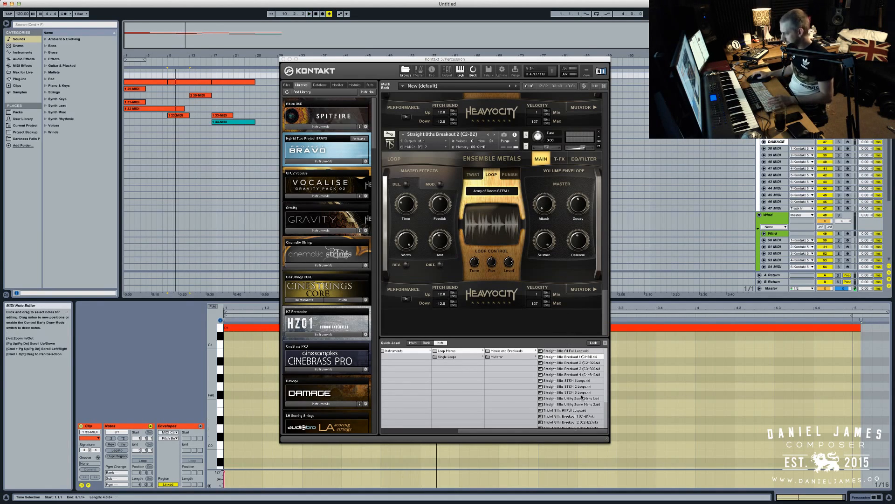
pyautogui.scroll(-1, 583, 390)
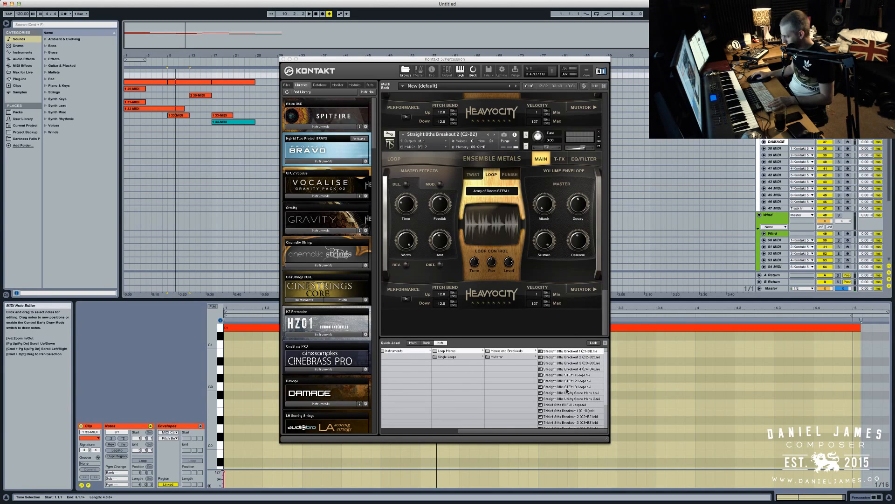
pyautogui.moveTo(565, 375); pyautogui.dragTo(531, 296)
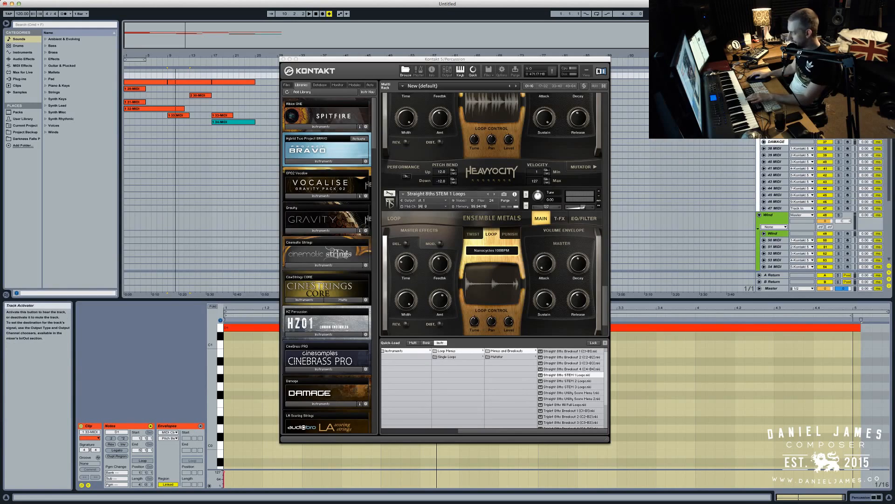
pyautogui.click(848, 128)
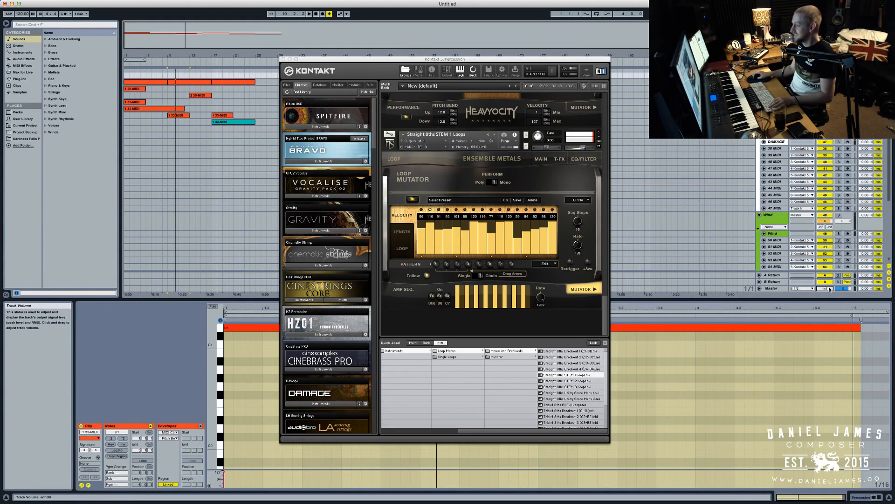
# Remove the Straight 8ths STEM 1 Loops instrument from the Percussion Kontakt rack without saving its changes
pyautogui.click(527, 147)
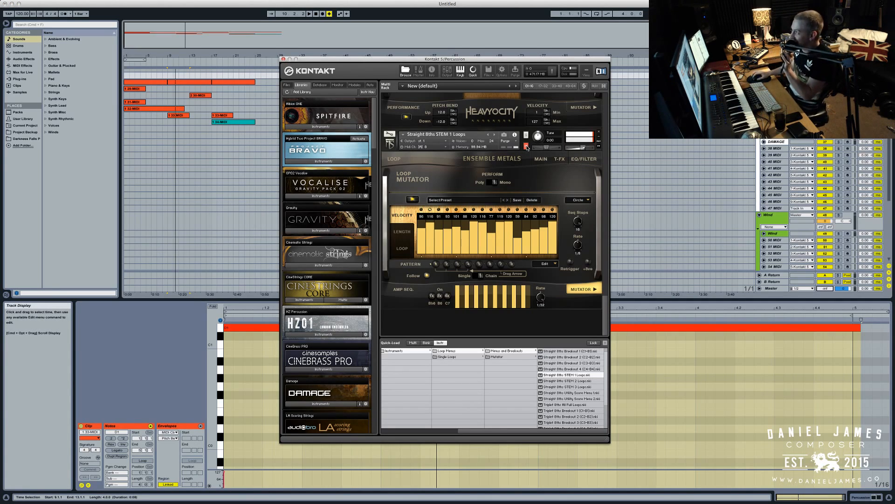
pyautogui.click(599, 132)
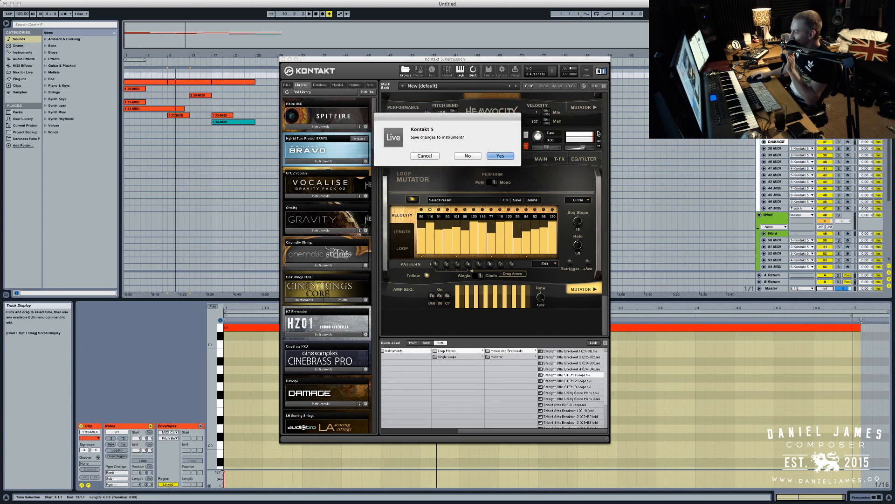
pyautogui.click(455, 156)
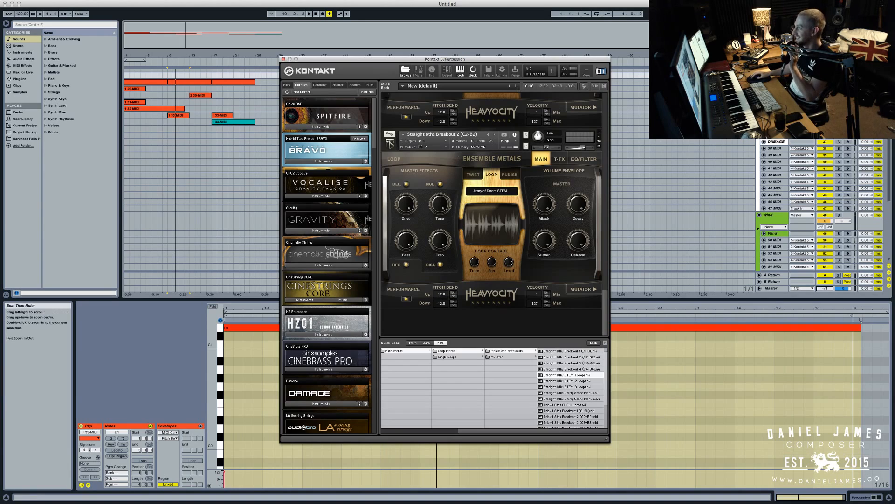
# Bring the master track's volume back up to its default level
pyautogui.click(283, 60)
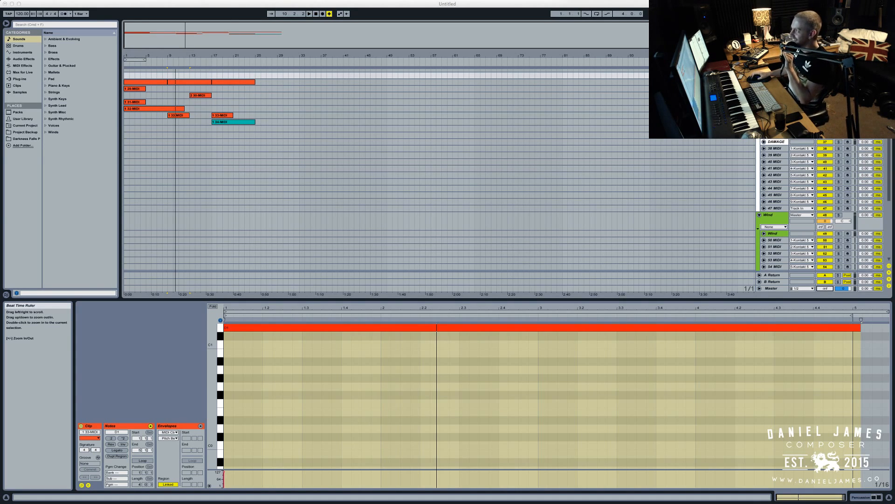
pyautogui.click(611, 104)
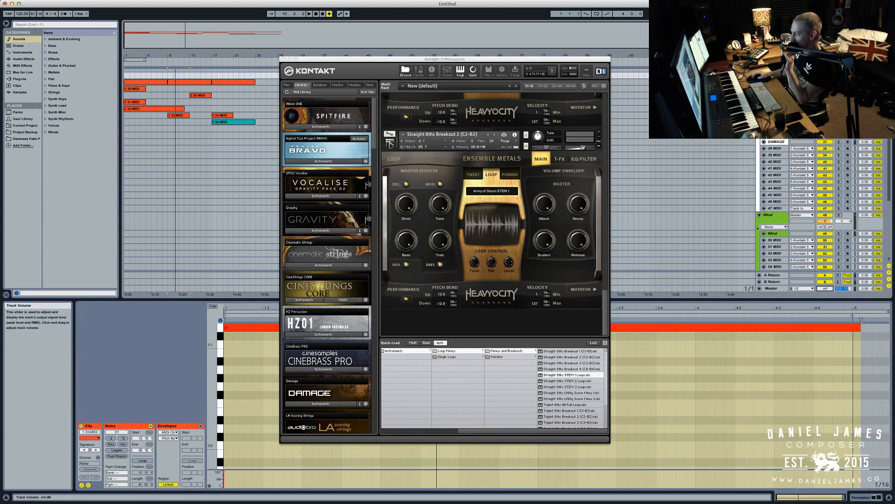
pyautogui.moveTo(825, 288); pyautogui.dragTo(829, 290)
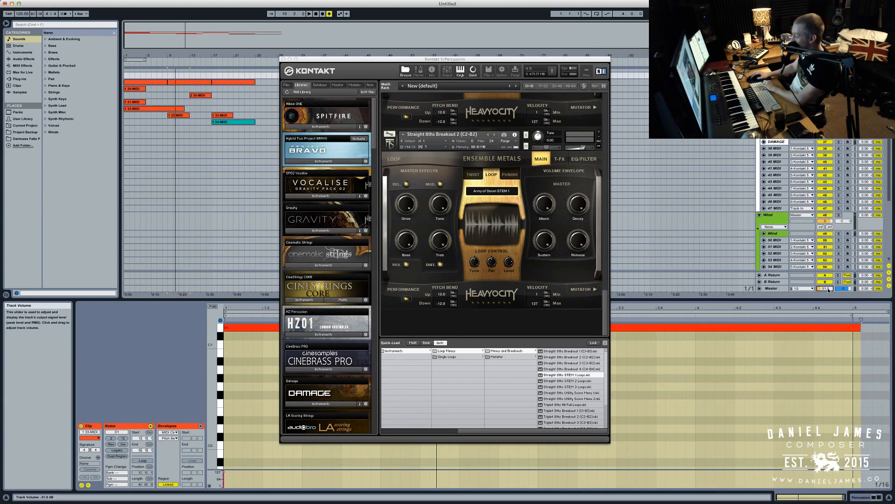
pyautogui.press('Delete')
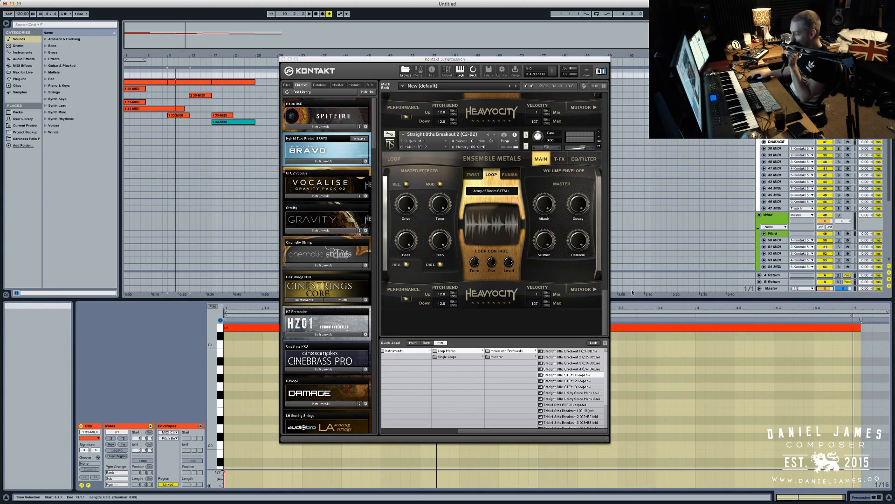
# Arm the 38 MIDI and 30 MIDI tracks in turn for auditioning, lowering the master volume and resetting it to default
pyautogui.click(848, 148)
pyautogui.moveTo(826, 288); pyautogui.dragTo(825, 294)
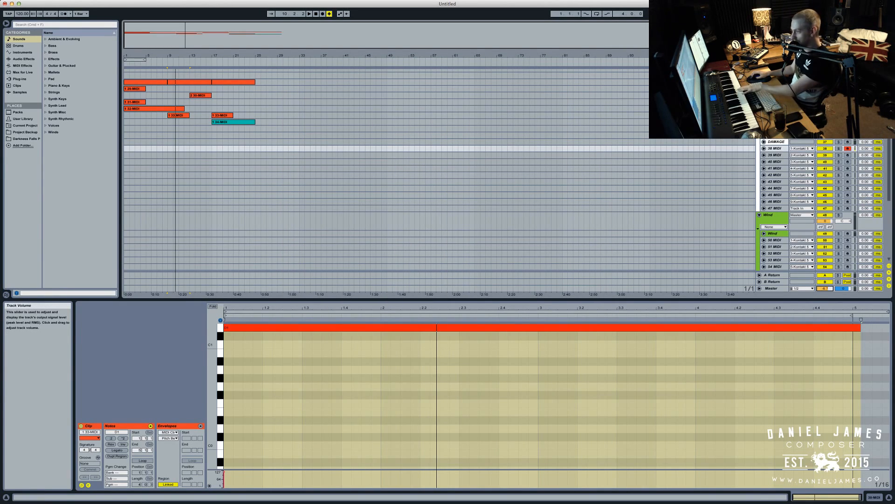
pyautogui.click(848, 95)
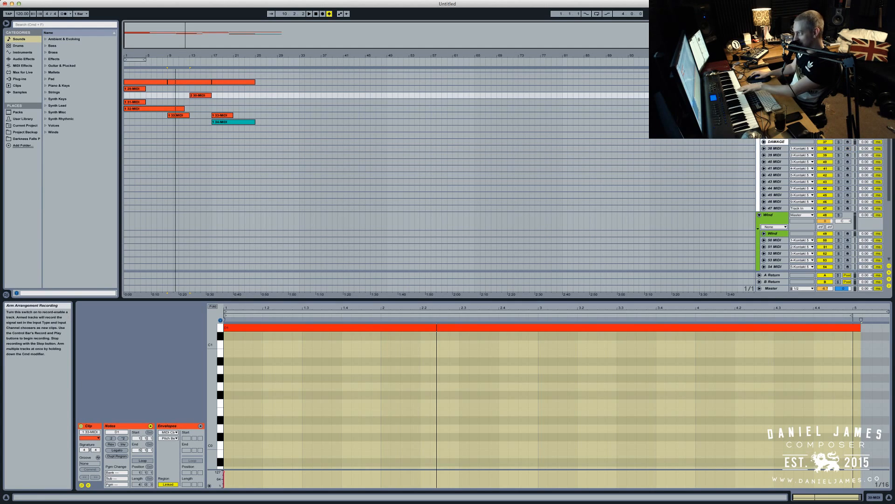
pyautogui.moveTo(825, 288); pyautogui.dragTo(825, 286)
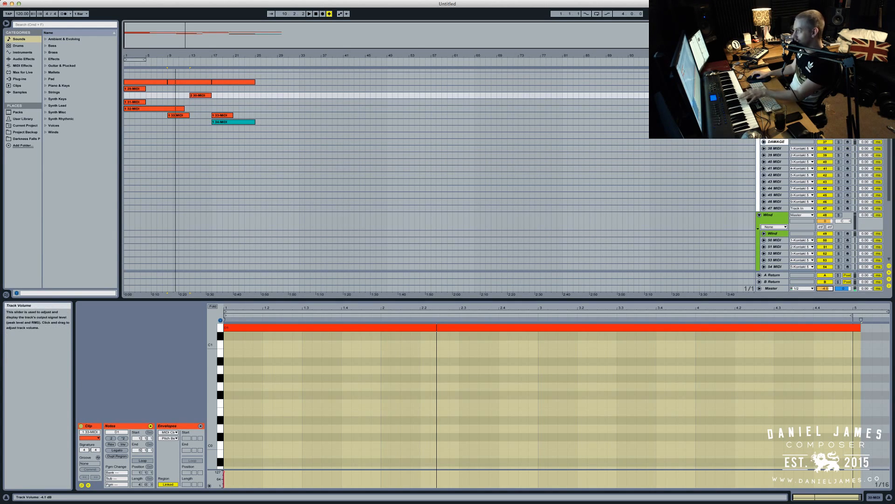
pyautogui.press('Delete')
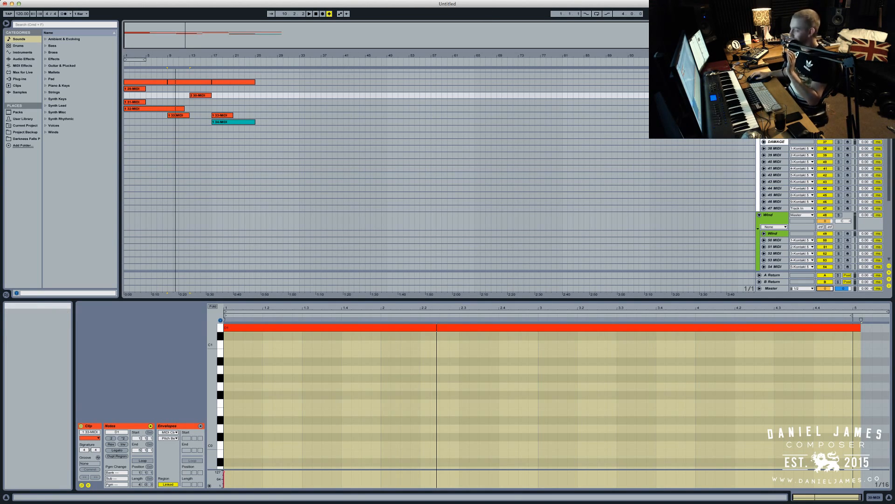
# Unfold the Percussion track and lower its volume to about -11.6 dB
pyautogui.scroll(2, 550, 93)
pyautogui.click(776, 103)
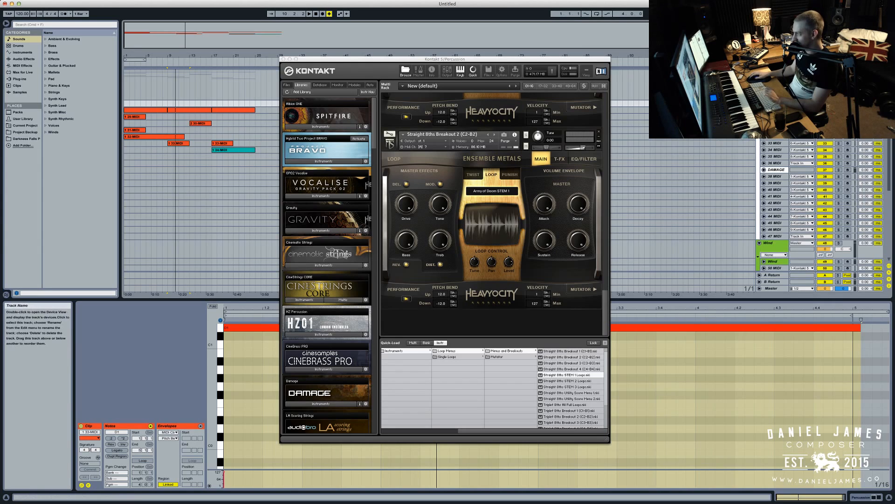
pyautogui.click(764, 103)
pyautogui.moveTo(825, 109); pyautogui.dragTo(825, 116)
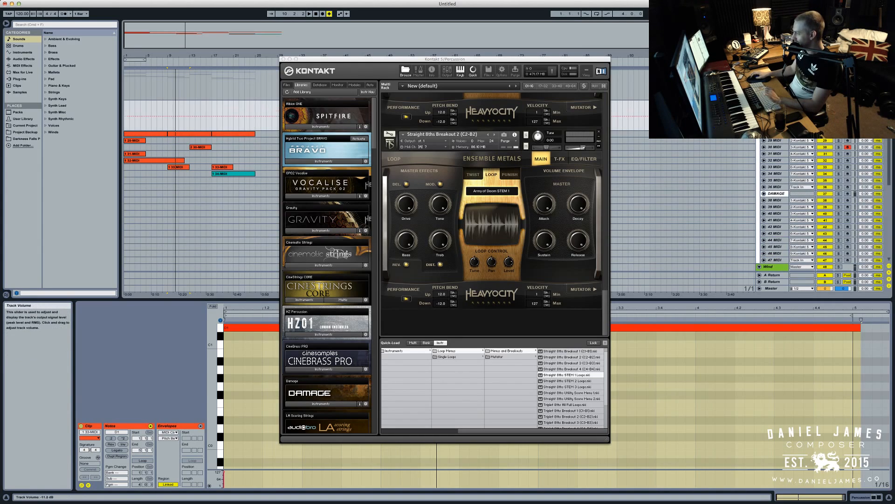
# Add the Straight 8ths STEM 2 Loops instrument to the Percussion Kontakt rack and arm the 35 MIDI track
pyautogui.click(566, 381)
pyautogui.doubleClick(566, 381)
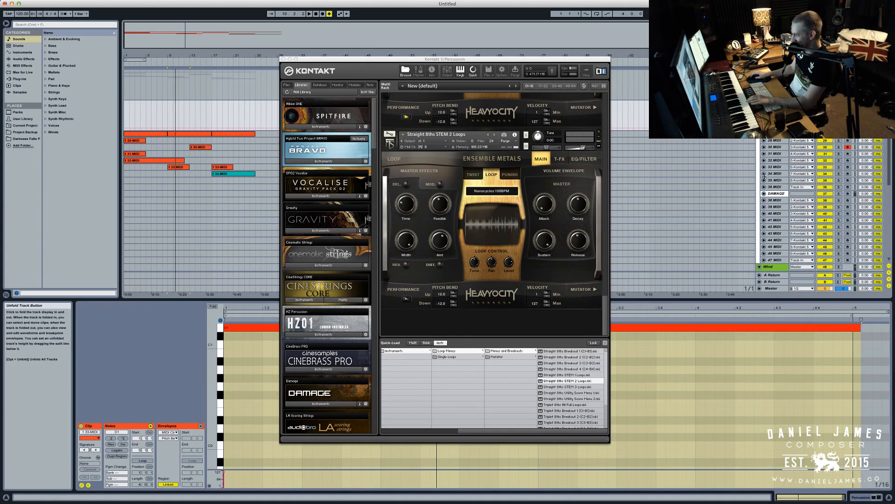
pyautogui.click(848, 180)
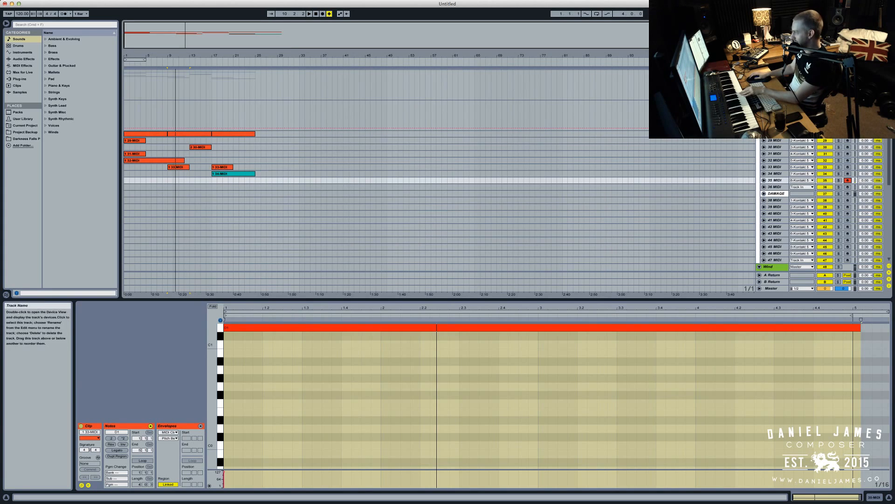
pyautogui.click(774, 104)
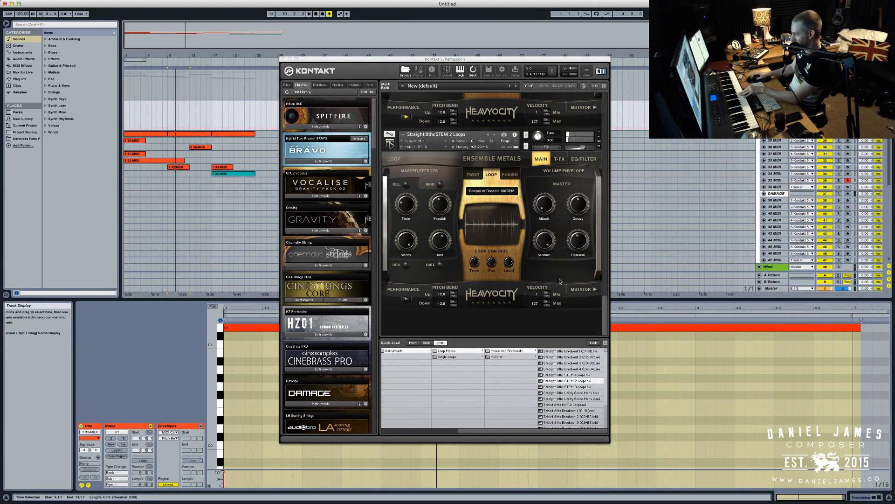
# Open the Loop Mutator of Straight 8ths STEM 2 Loops and redraw its velocity steps, with the Percussion track volume lowered
pyautogui.click(577, 290)
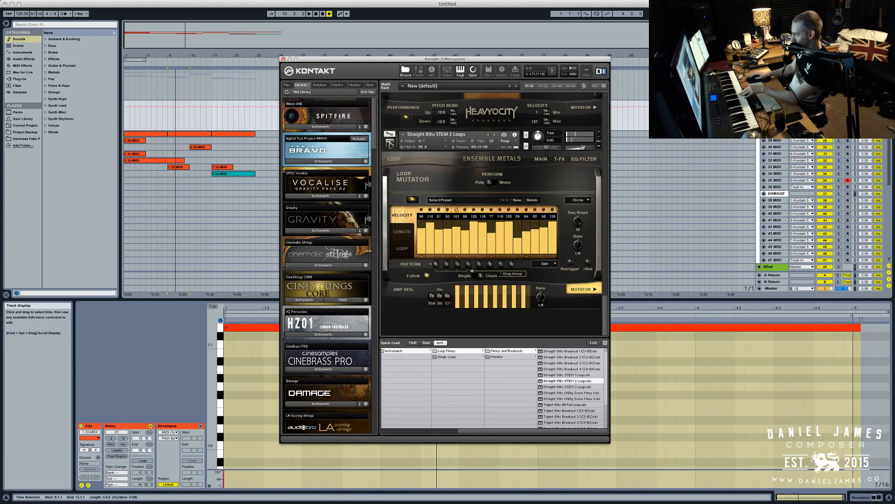
pyautogui.moveTo(825, 110)
pyautogui.mouseDown()
pyautogui.moveTo(825, 135)
pyautogui.moveTo(825, 123)
pyautogui.mouseUp()
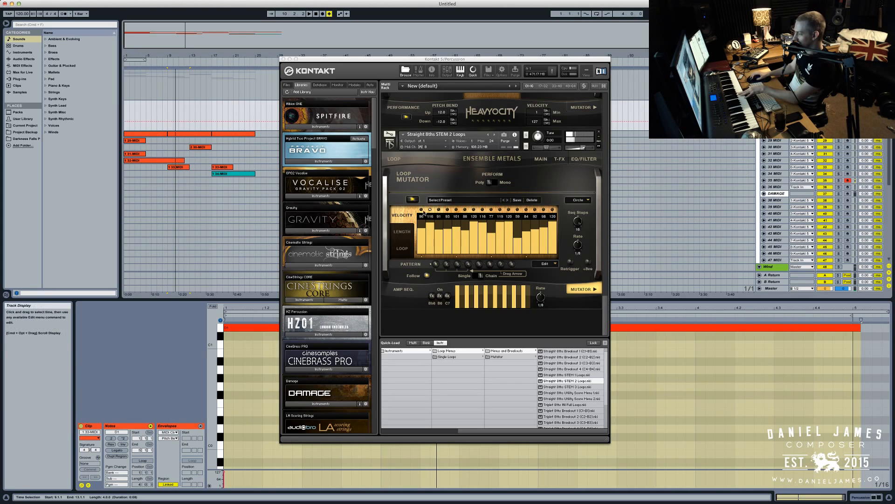
pyautogui.click(449, 228)
pyautogui.moveTo(449, 228); pyautogui.dragTo(540, 229)
# Redraw the first few steps of the Loop Mutator's length pattern and readjust the Percussion track volume
pyautogui.click(393, 232)
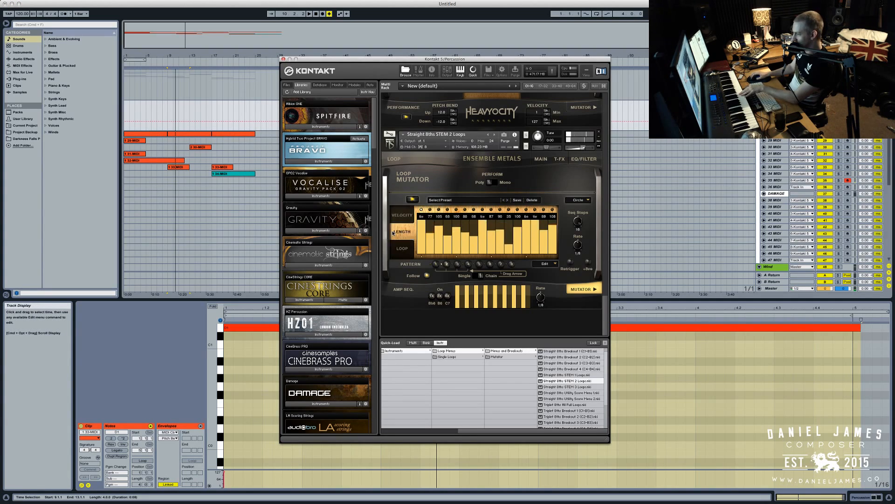
pyautogui.click(455, 243)
pyautogui.moveTo(438, 244)
pyautogui.mouseDown()
pyautogui.moveTo(430, 246)
pyautogui.moveTo(448, 222)
pyautogui.moveTo(464, 247)
pyautogui.moveTo(474, 220)
pyautogui.mouseUp()
pyautogui.moveTo(825, 110); pyautogui.dragTo(825, 105)
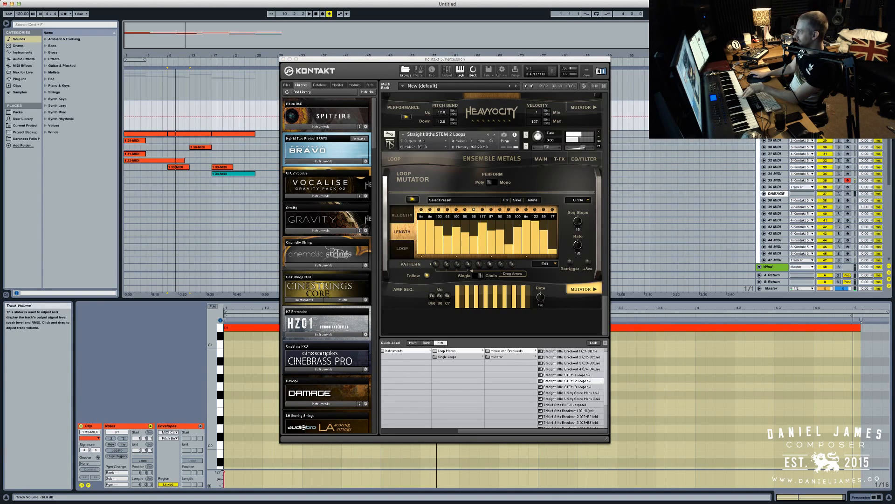
pyautogui.moveTo(825, 104); pyautogui.dragTo(825, 105)
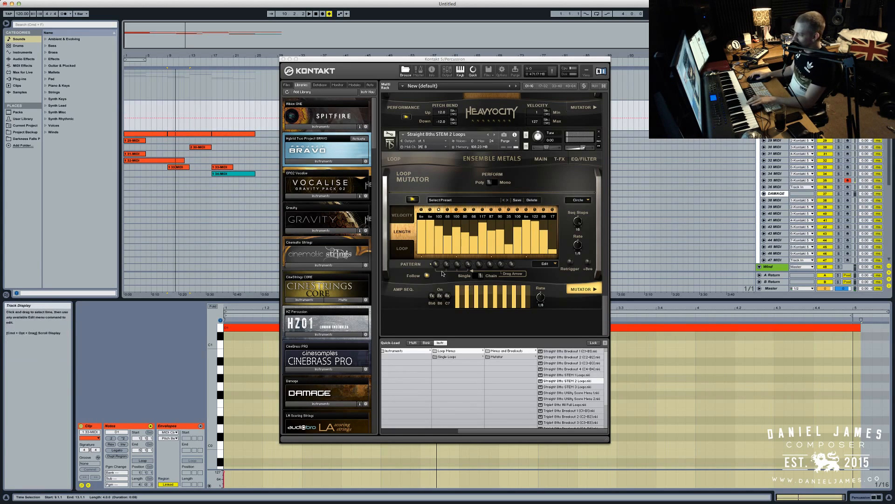
# Examine the Loop Mutator's loop and length patterns, switching the Mutator off and back on for comparison
pyautogui.click(404, 257)
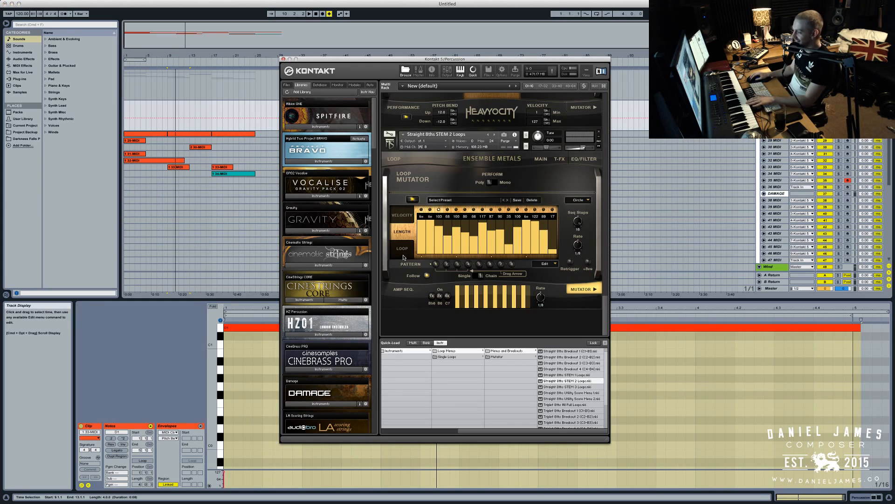
pyautogui.click(405, 254)
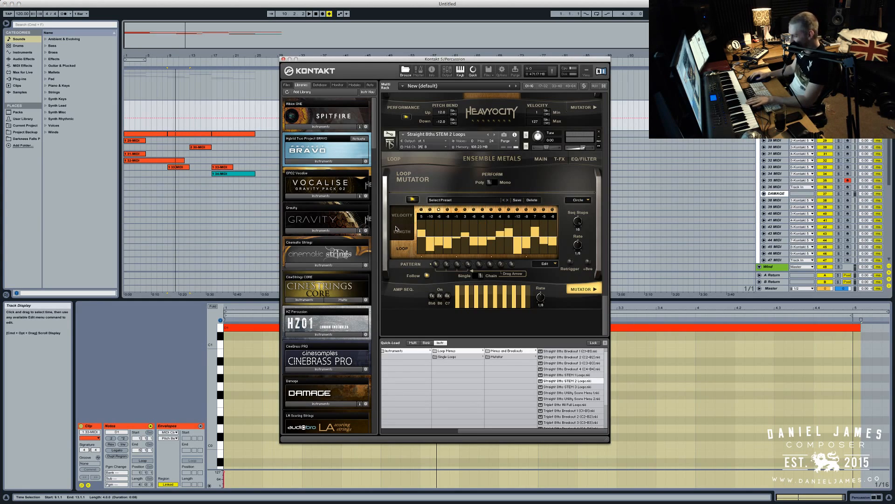
pyautogui.click(400, 233)
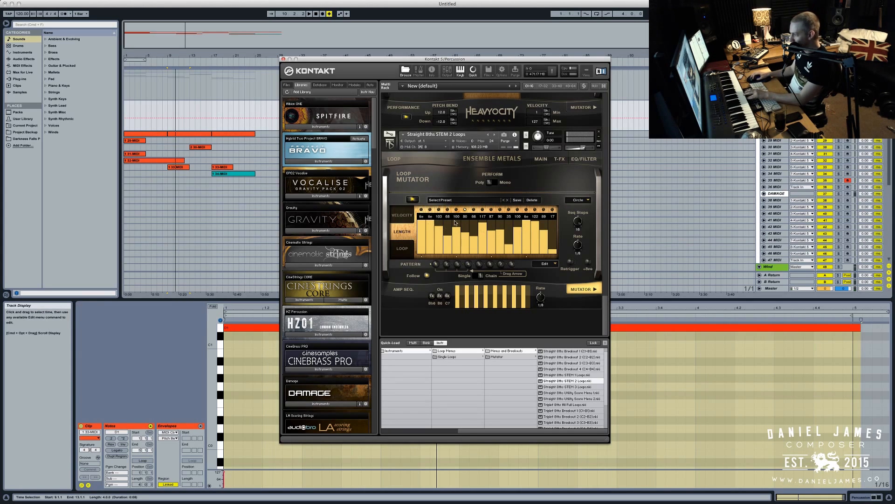
pyautogui.click(570, 290)
pyautogui.click(578, 291)
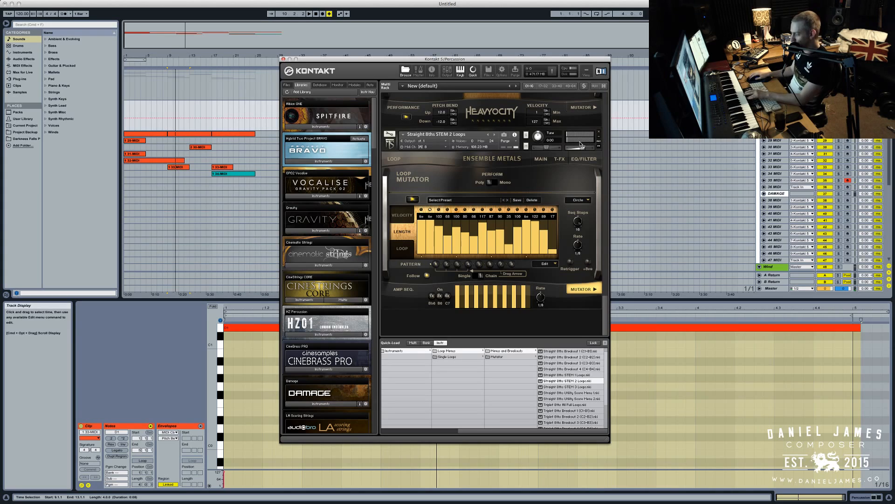
pyautogui.click(413, 200)
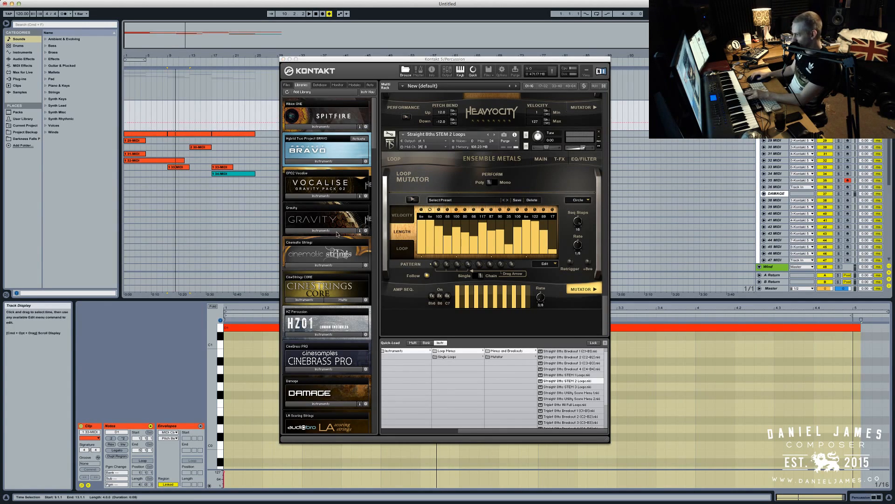
pyautogui.click(410, 200)
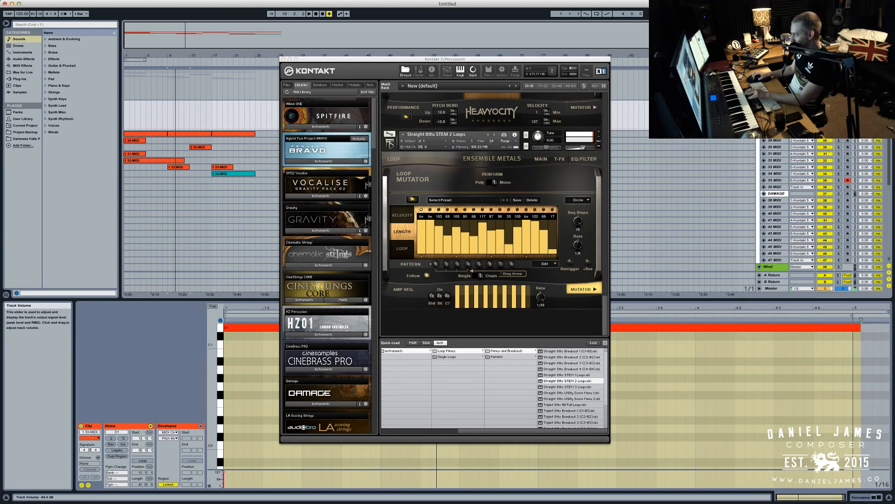
# Remove the Straight 8ths STEM 2 Loops instrument from the Percussion Kontakt rack
pyautogui.click(599, 132)
pyautogui.click(484, 172)
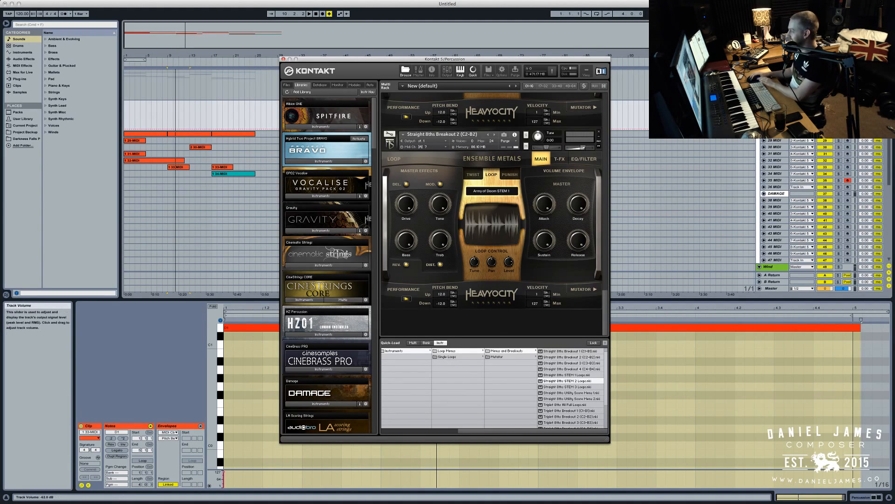
pyautogui.click(201, 113)
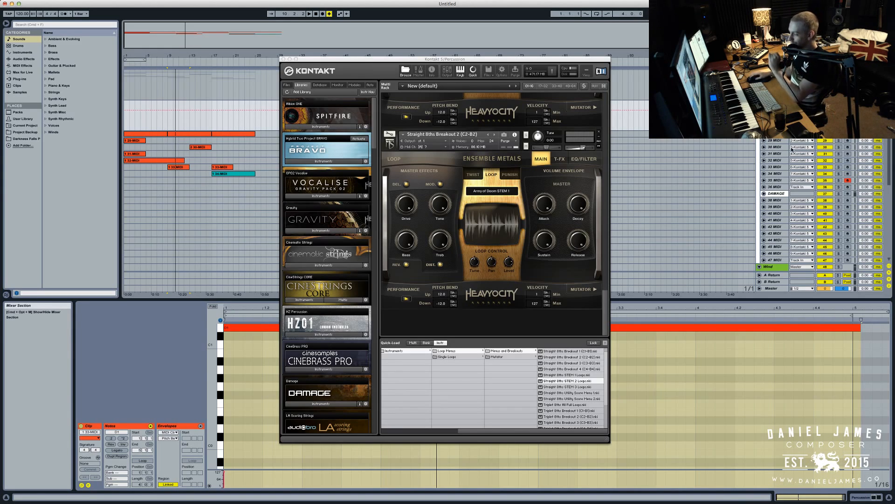
# Arm the 34 MIDI track, switch off the Loop Mutator of Straight 8ths Breakout 2 (C2-B2) and adjust the instrument's volume
pyautogui.click(595, 290)
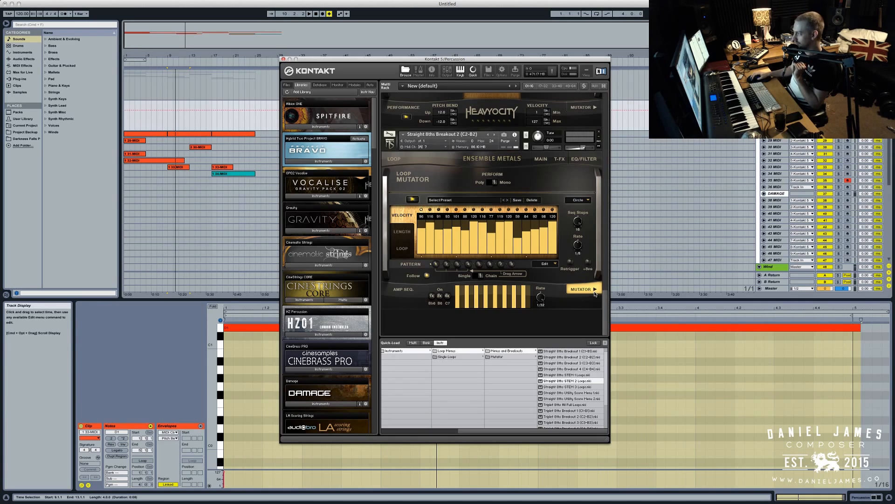
pyautogui.click(595, 291)
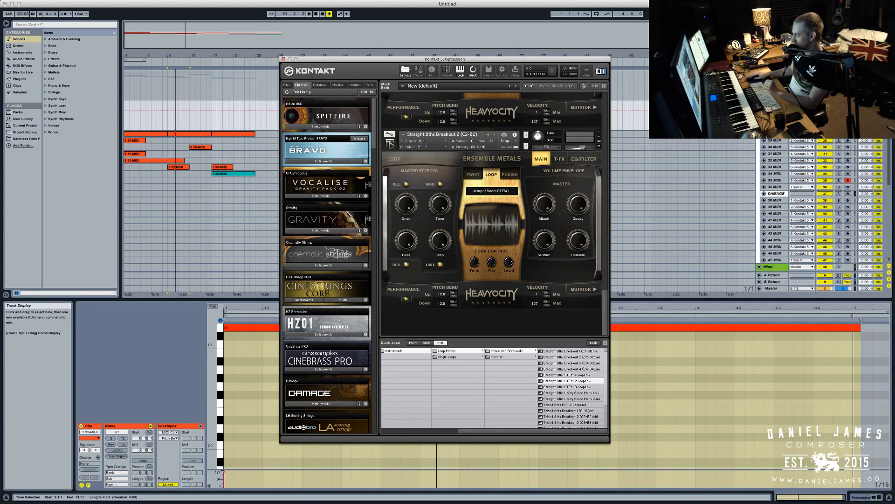
pyautogui.click(848, 174)
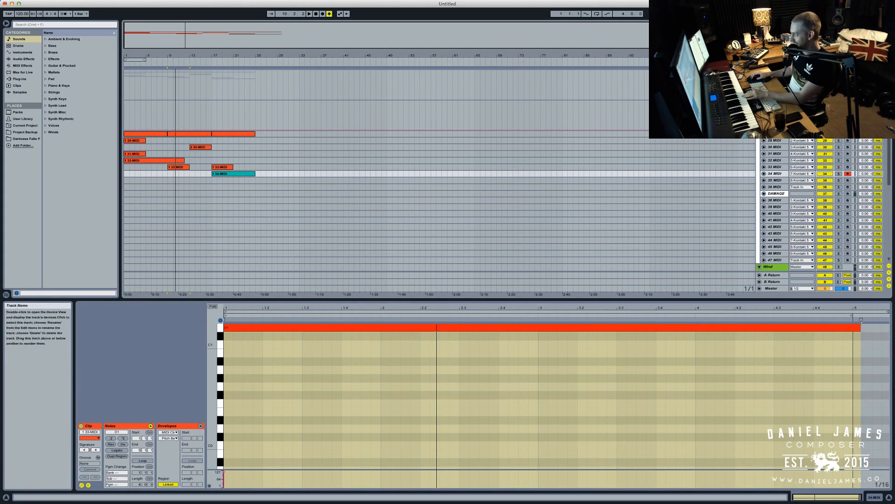
pyautogui.click(774, 127)
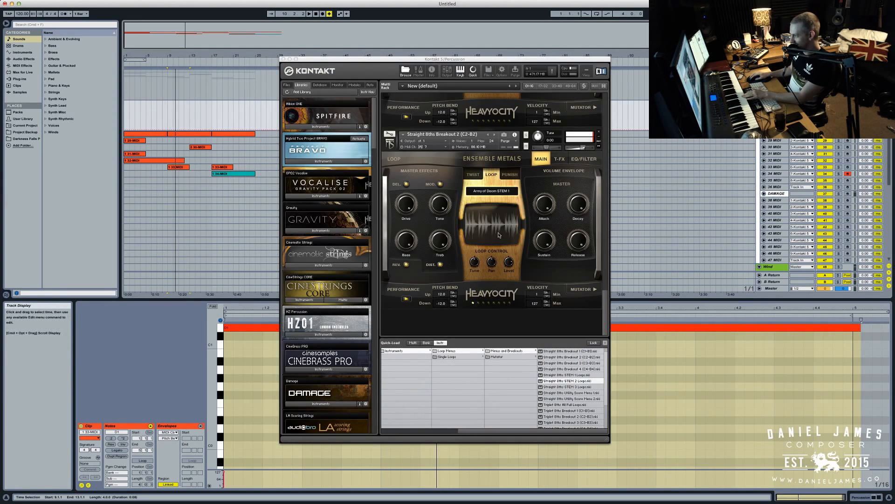
pyautogui.click(582, 289)
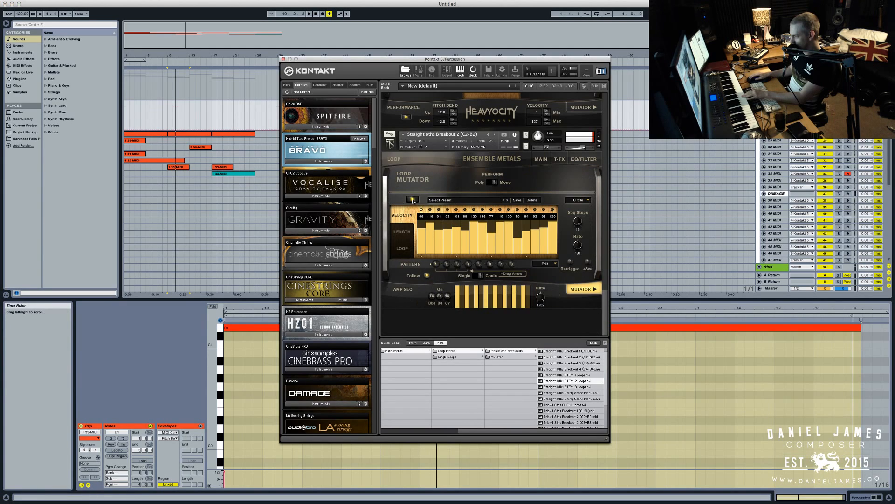
pyautogui.moveTo(569, 147); pyautogui.dragTo(581, 149)
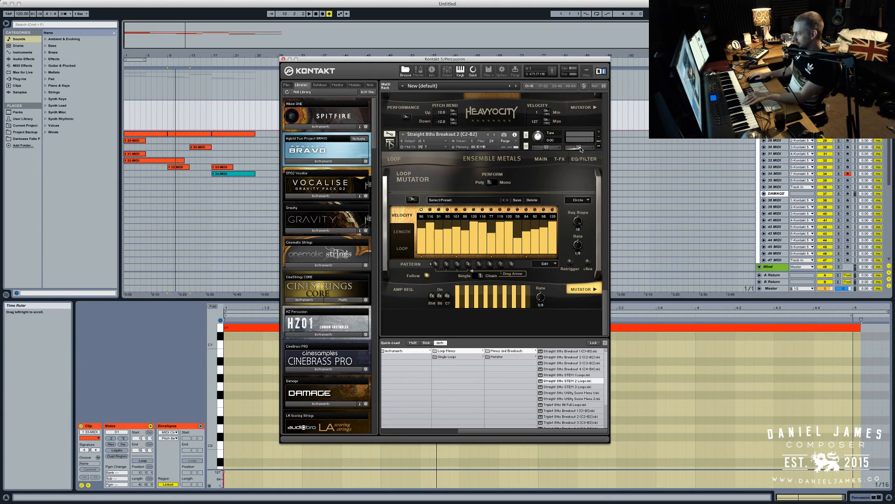
# Arm the 31 MIDI track, bring up the Kegs FX Slapper Brush kit in the Percussion Kontakt rack and adjust the track volume
pyautogui.click(583, 289)
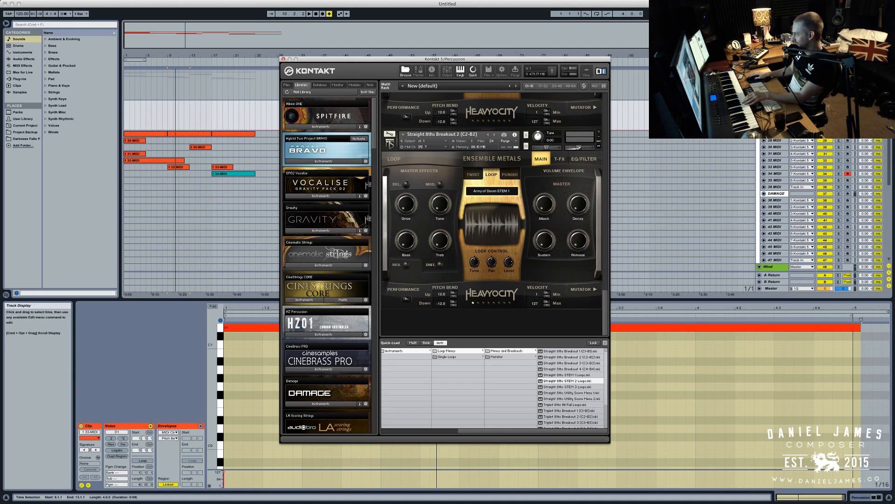
pyautogui.click(266, 129)
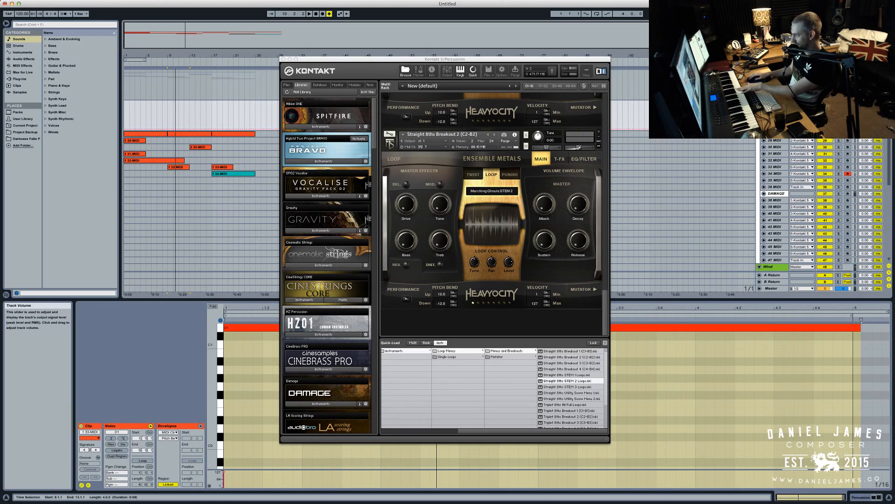
pyautogui.click(848, 154)
pyautogui.click(774, 103)
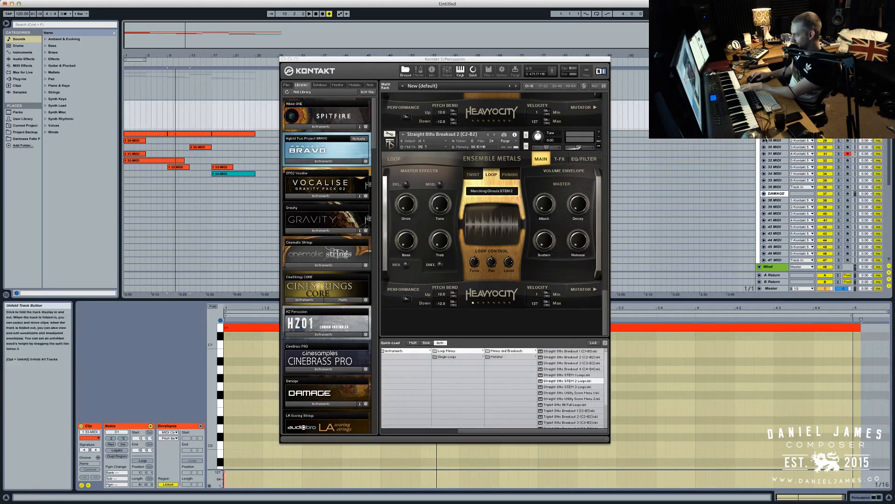
pyautogui.scroll(10, 467, 163)
pyautogui.scroll(2, 467, 163)
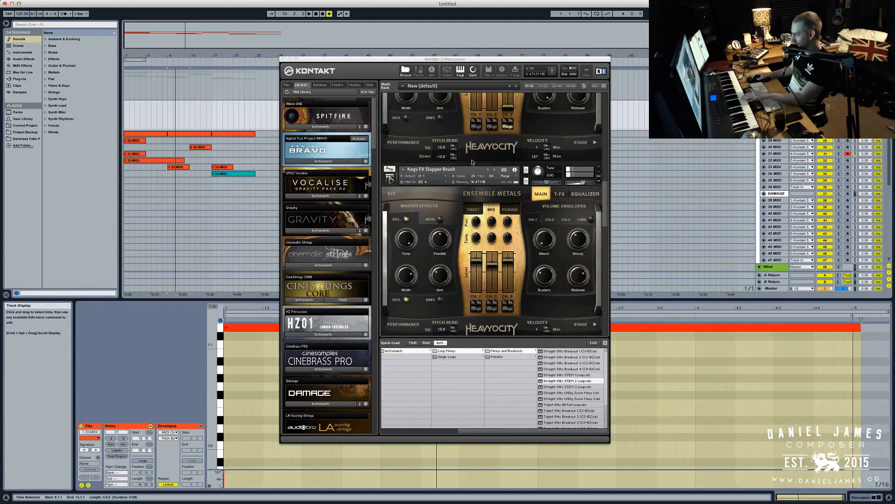
pyautogui.moveTo(825, 111); pyautogui.dragTo(826, 97)
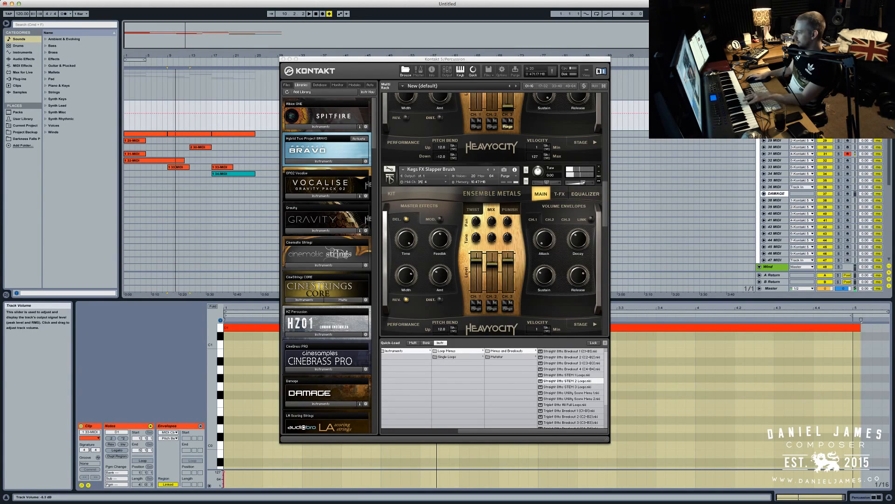
# Readjust the track volume and switch on the Loop Mutator of Straight 8ths Breakout 2 (C2-B2)
pyautogui.scroll(-10, 501, 305)
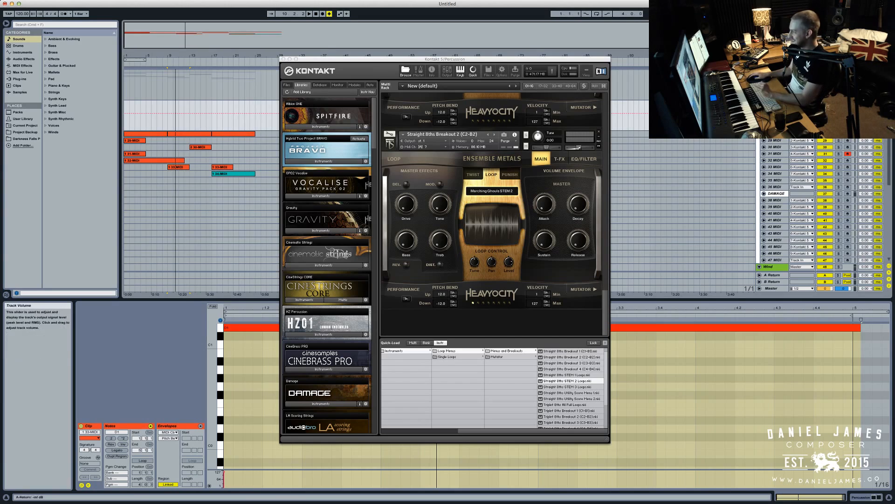
pyautogui.moveTo(825, 110); pyautogui.dragTo(826, 133)
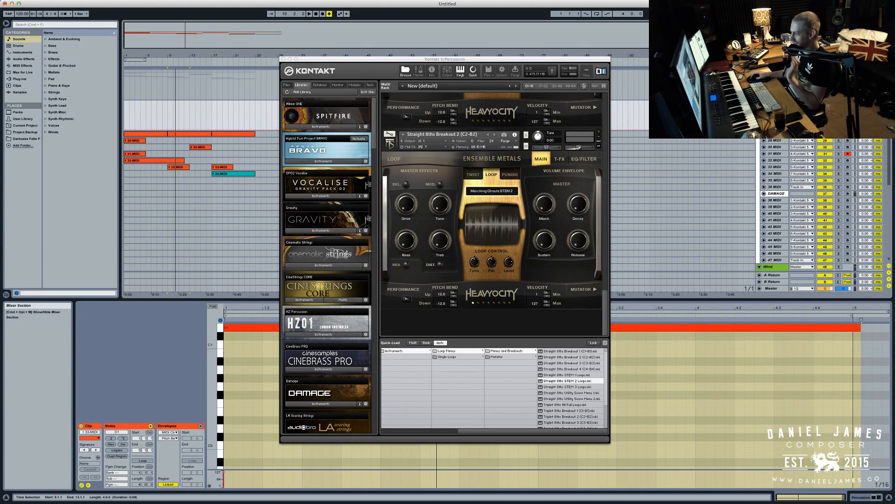
pyautogui.click(579, 289)
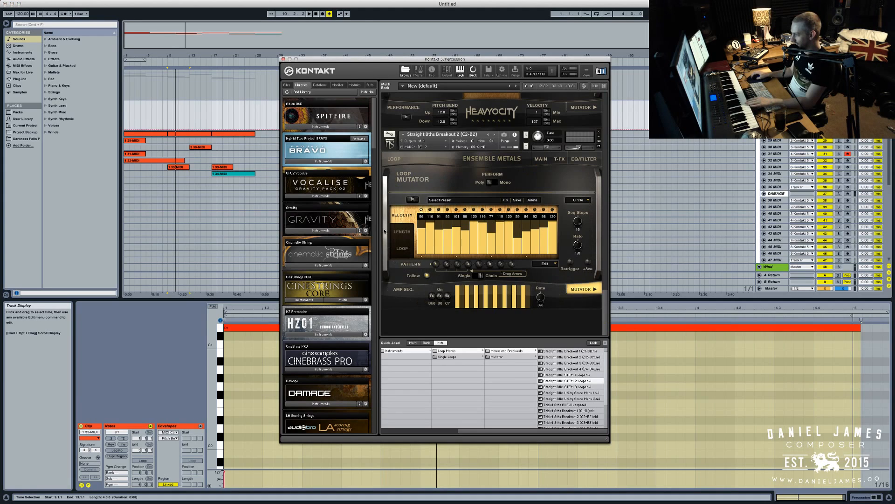
pyautogui.click(417, 199)
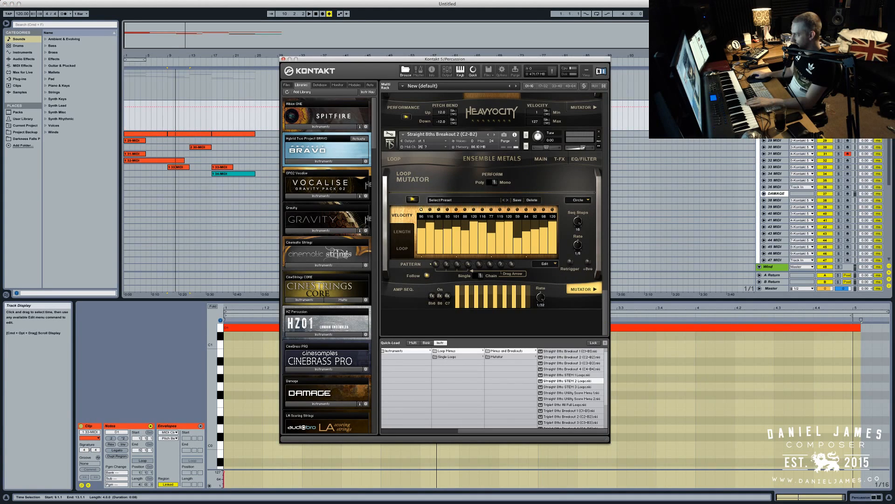
# Arm the 33 MIDI track and bring the Percussion Kontakt window back up
pyautogui.click(848, 174)
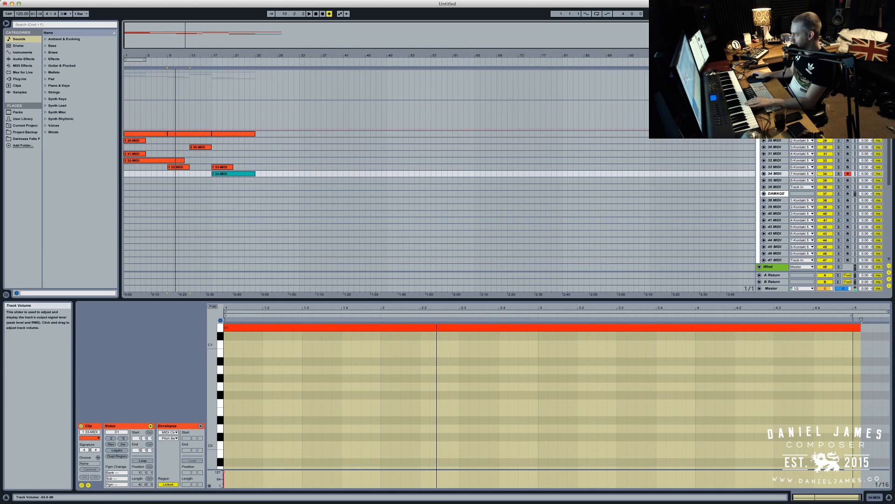
pyautogui.click(848, 167)
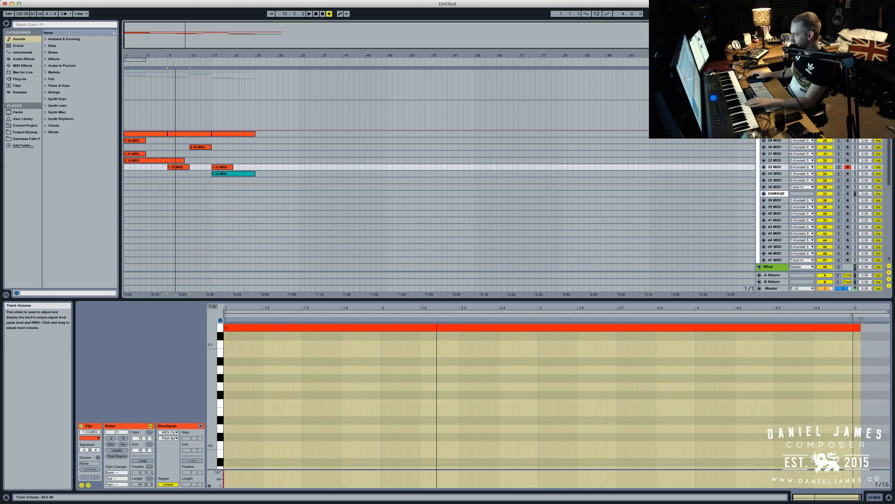
pyautogui.click(775, 104)
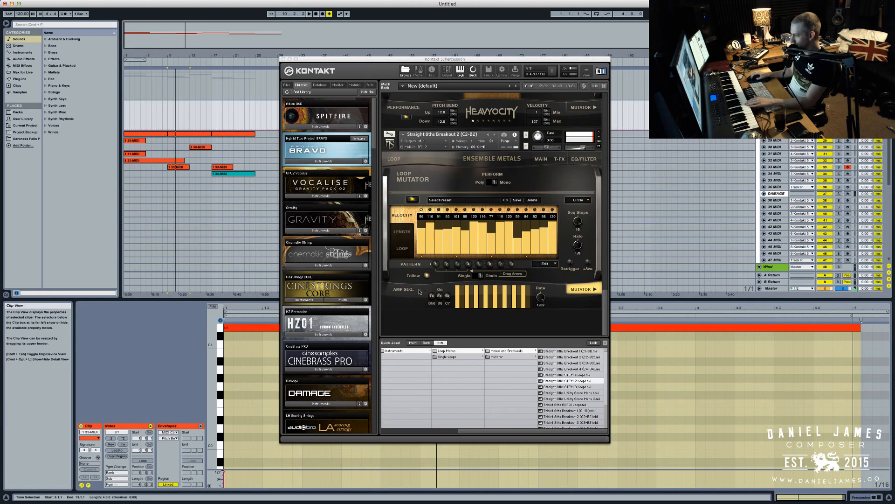
# Examine the main, T-FX and Mutator pages of Straight 8ths Breakout 2, switching the Loop Mutator off and on for comparison
pyautogui.click(599, 289)
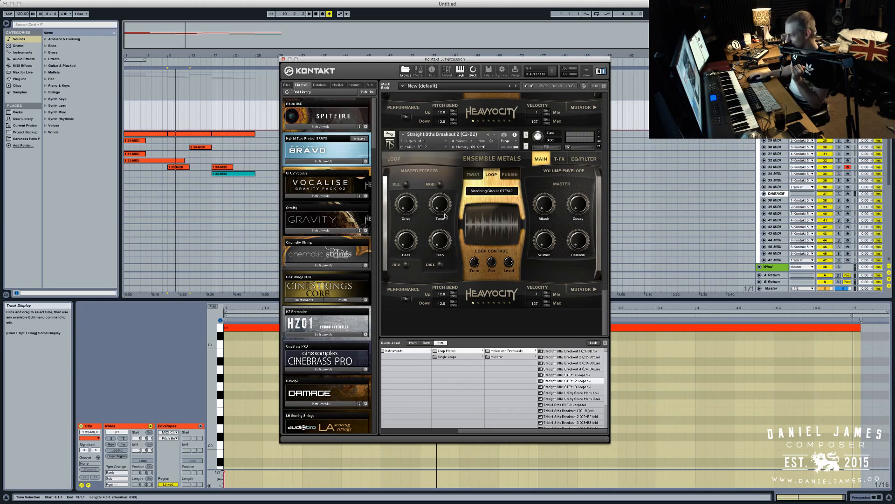
pyautogui.moveTo(404, 203)
pyautogui.mouseDown()
pyautogui.moveTo(407, 186)
pyautogui.moveTo(414, 234)
pyautogui.moveTo(408, 201)
pyautogui.mouseUp()
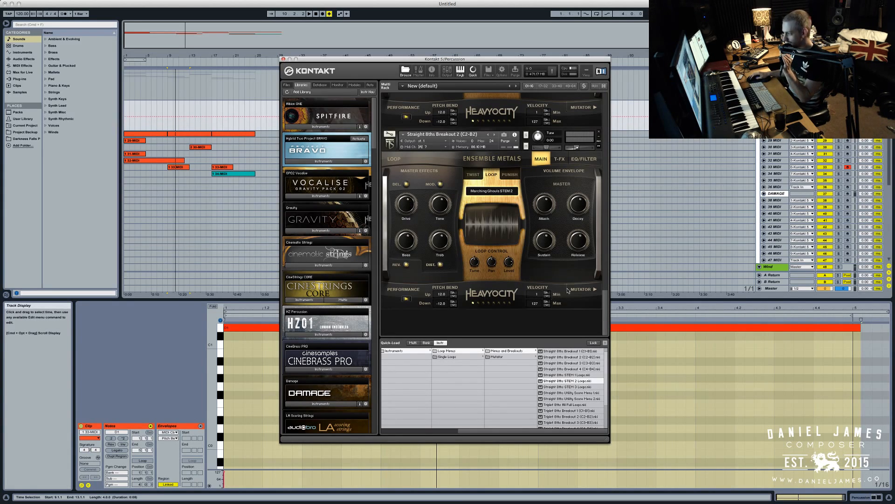
pyautogui.click(582, 289)
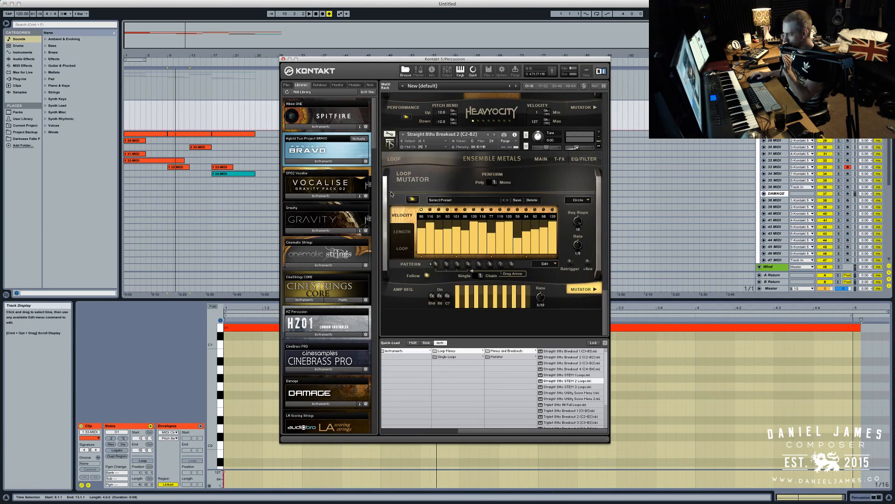
pyautogui.click(412, 200)
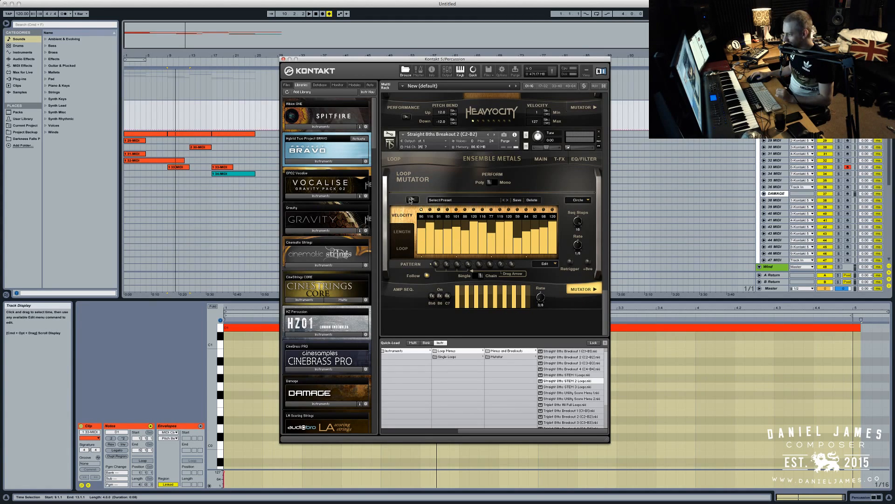
pyautogui.click(412, 201)
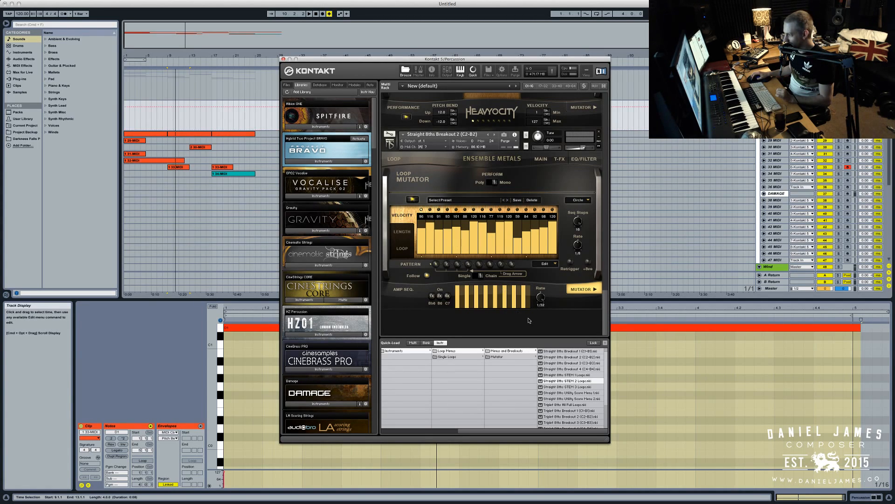
pyautogui.click(537, 160)
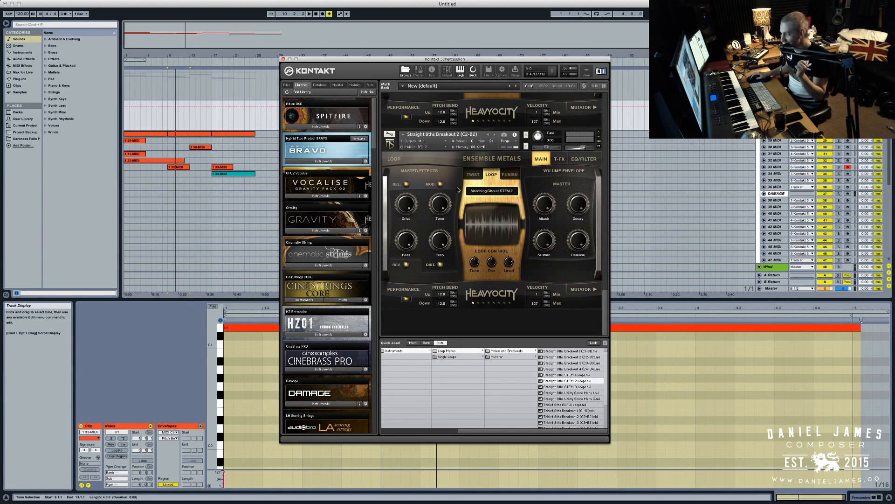
pyautogui.click(559, 159)
pyautogui.click(541, 159)
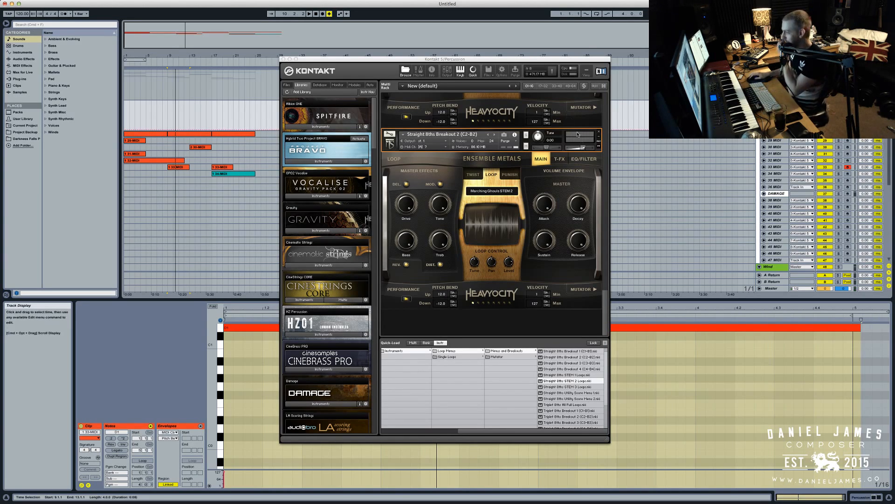
# Remove the Straight 8ths Breakout 2 (C2-B2) and Straight 8ths All Full Loops instruments from the Percussion Kontakt rack
pyautogui.click(599, 134)
pyautogui.click(469, 156)
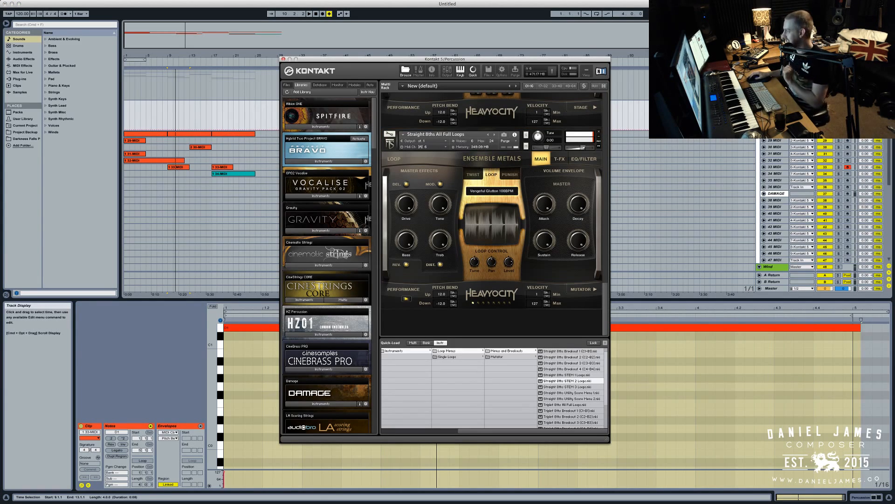
pyautogui.click(600, 135)
pyautogui.click(469, 156)
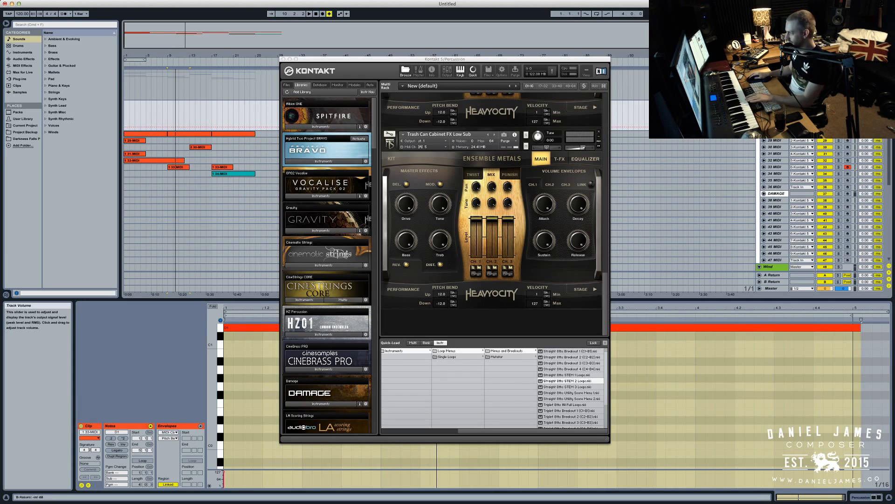
# Arm the 32 MIDI track and show the Trash Can Cabinet FX Low Sub kit in the Percussion Kontakt rack
pyautogui.click(848, 160)
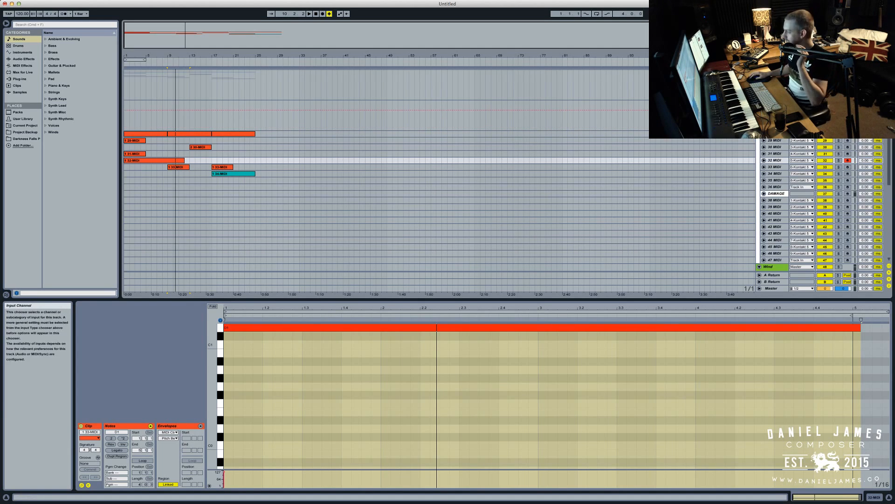
pyautogui.doubleClick(775, 104)
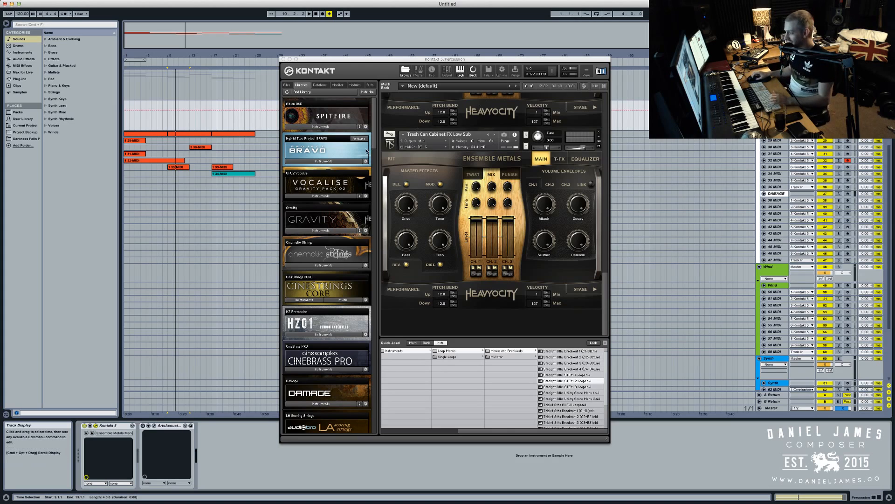
pyautogui.scroll(2, 530, 333)
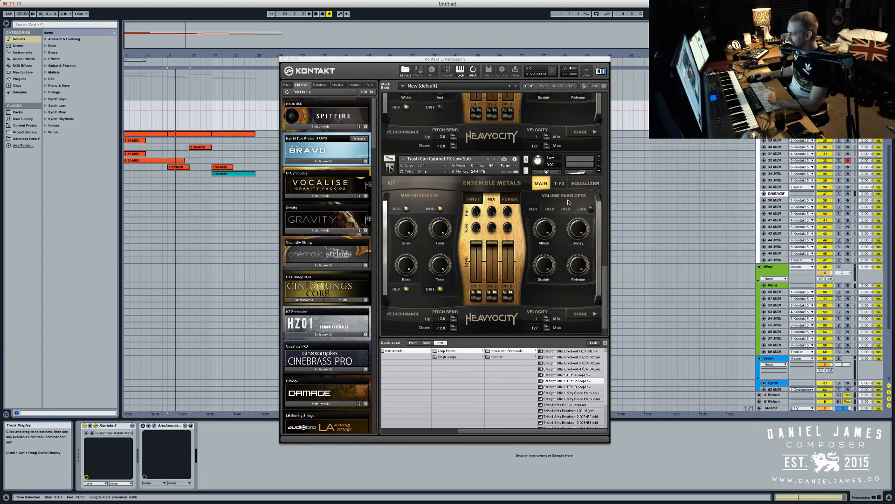
pyautogui.scroll(-3, 606, 308)
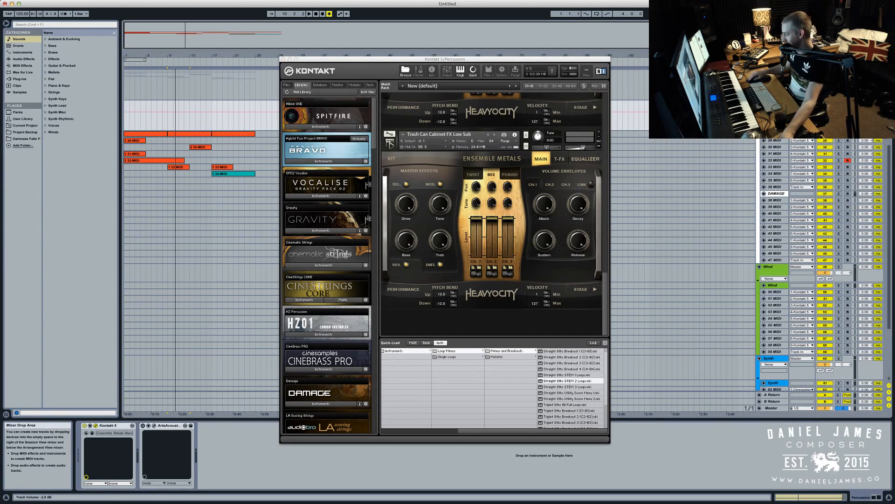
# Play back the arrangement, then select the 34-MIDI clip at bar 17 and audition from there
pyautogui.press('space')
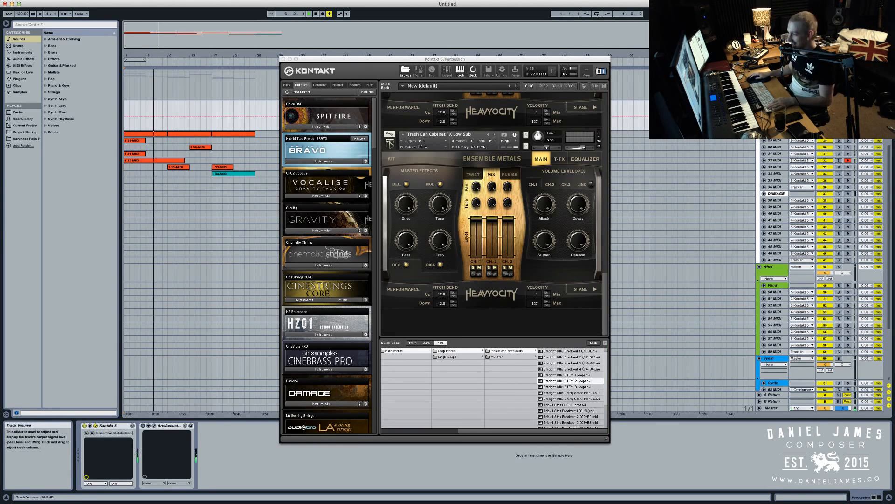
pyautogui.click(200, 167)
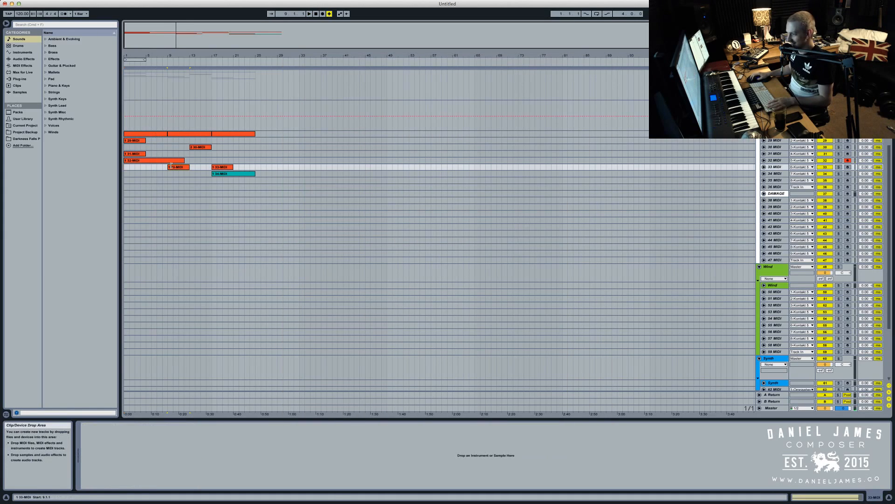
pyautogui.click(207, 147)
pyautogui.click(222, 173)
pyautogui.press('space')
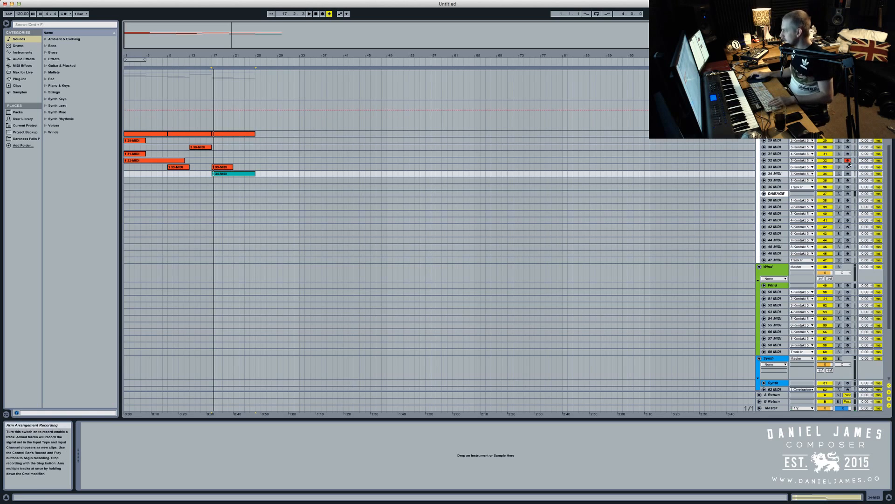
# Examine the Trash Can Cabinet FX Low Sub kit and the neighbouring Kegs kits in the Percussion Kontakt rack with 32 MIDI armed
pyautogui.click(633, 143)
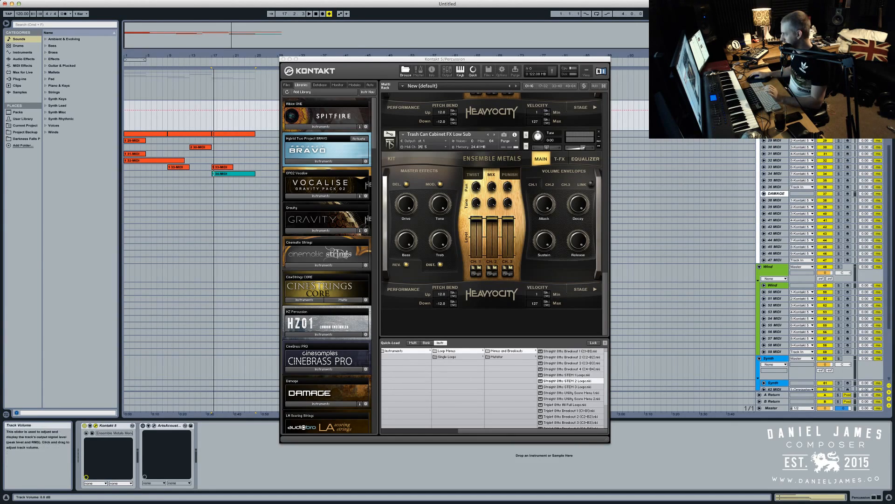
pyautogui.click(848, 160)
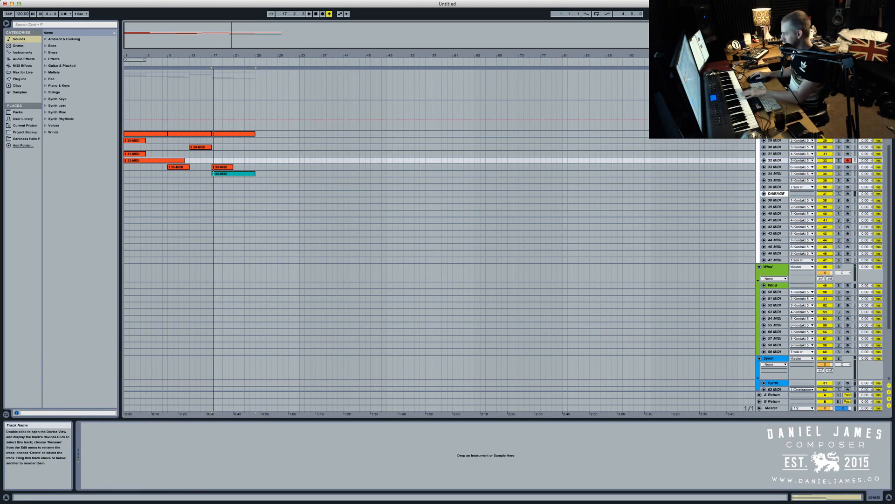
pyautogui.click(775, 104)
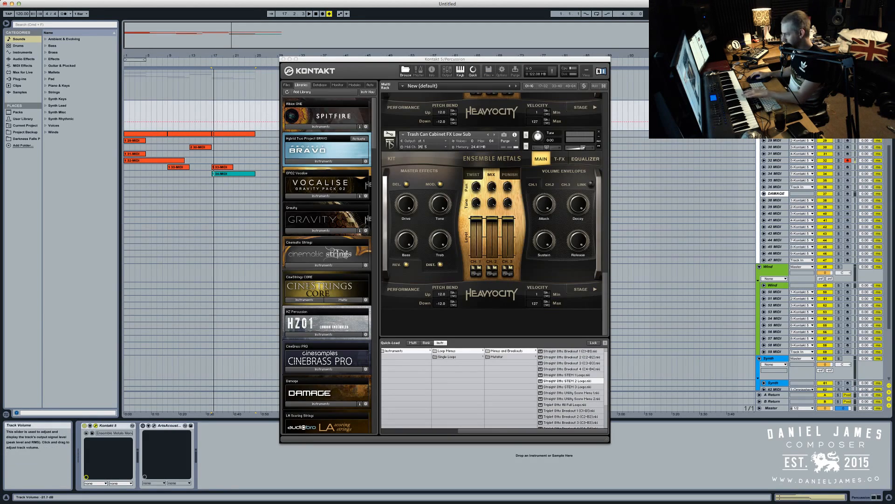
pyautogui.click(409, 245)
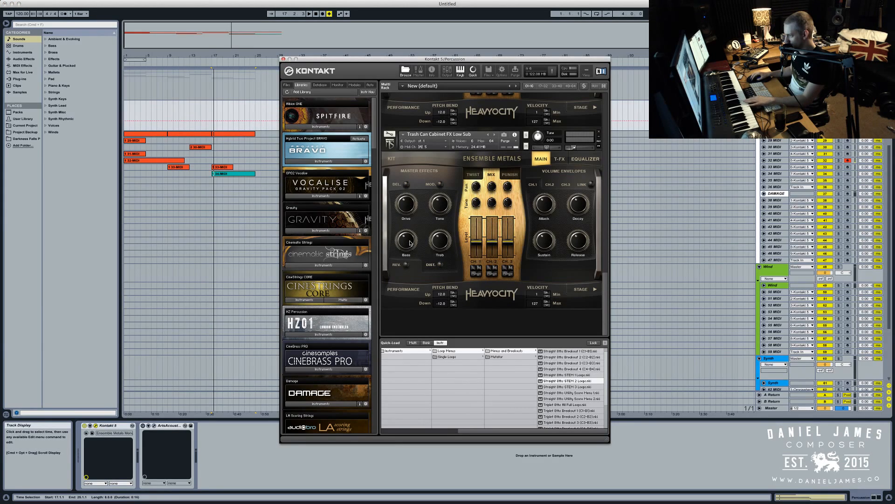
pyautogui.scroll(5, 535, 210)
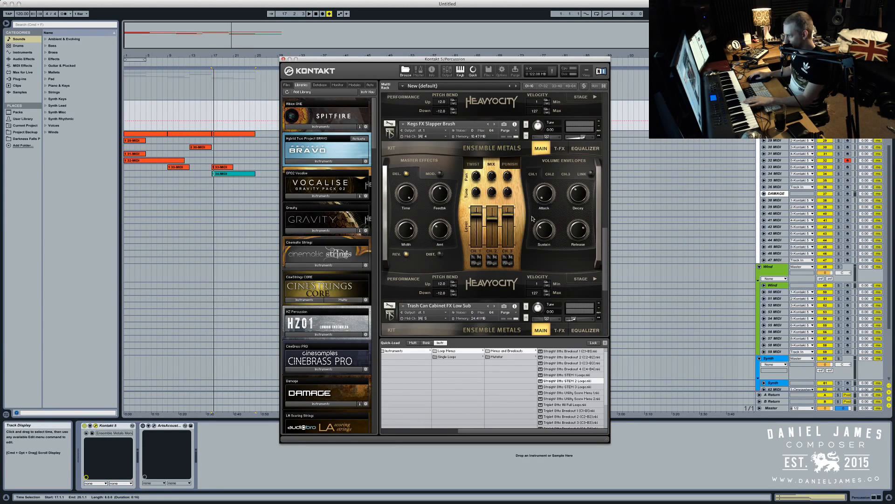
pyautogui.scroll(-5, 524, 229)
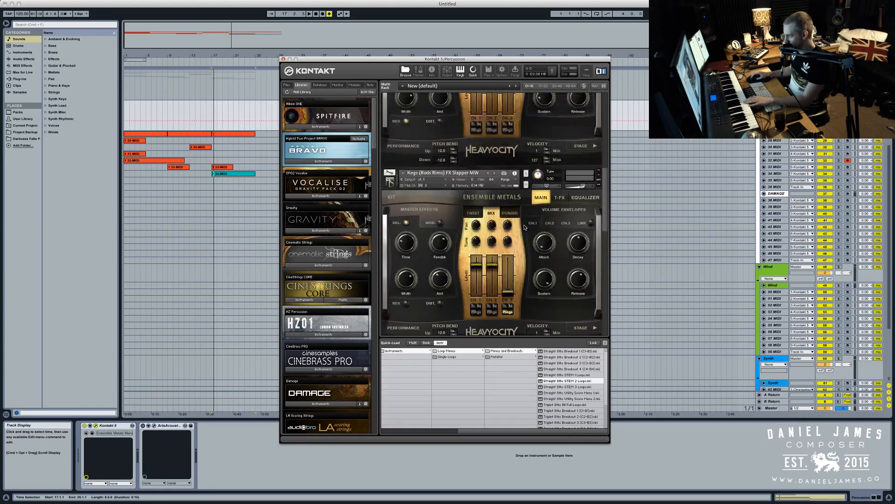
pyautogui.scroll(5, 525, 228)
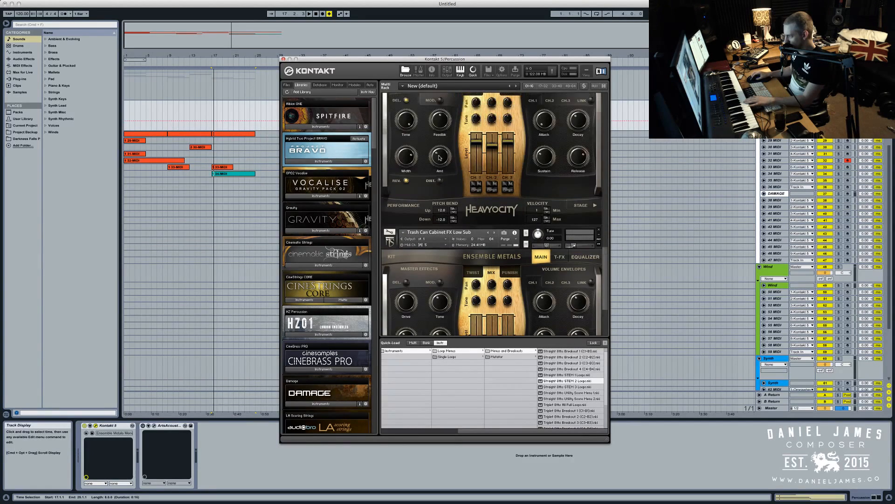
pyautogui.scroll(1, 436, 172)
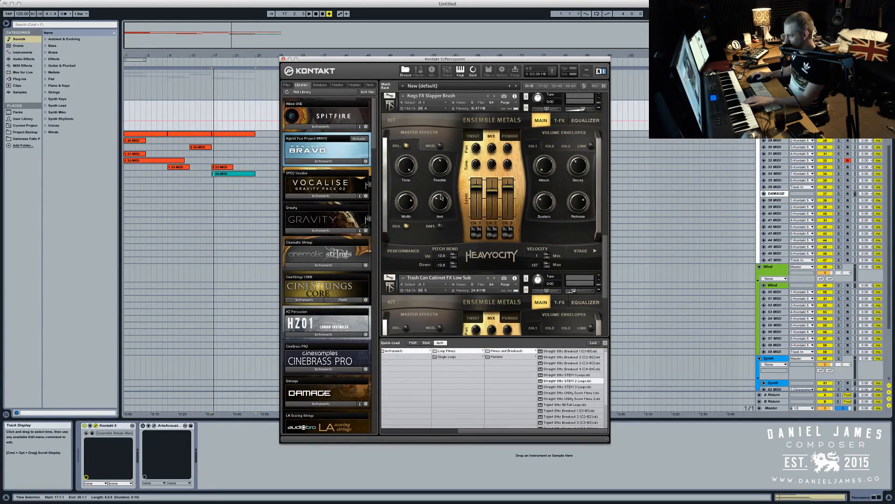
pyautogui.scroll(-4, 442, 201)
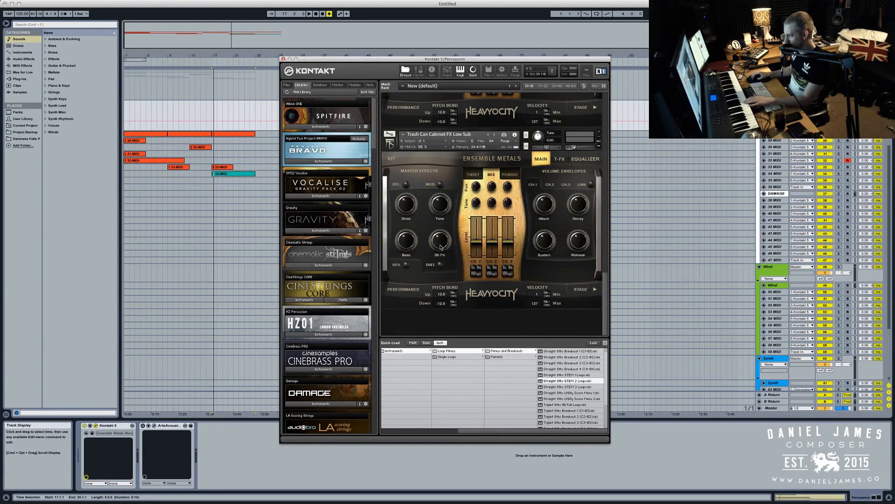
# Collapse the Trash Can Cabinet FX Low Sub instrument and remove it from the Percussion rack without saving its changes
pyautogui.click(599, 136)
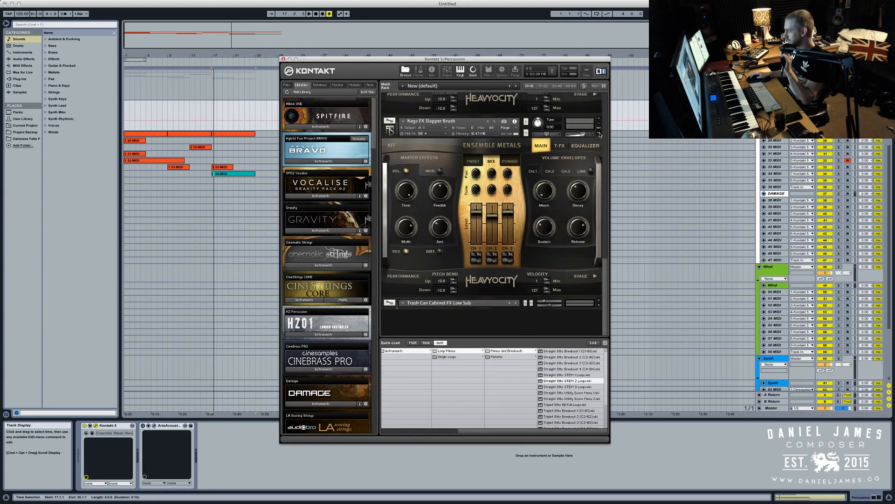
pyautogui.click(598, 301)
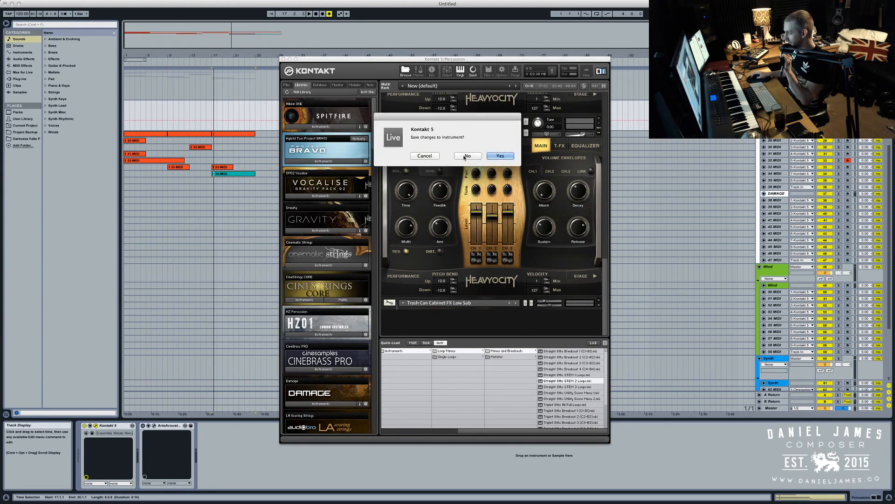
pyautogui.click(462, 157)
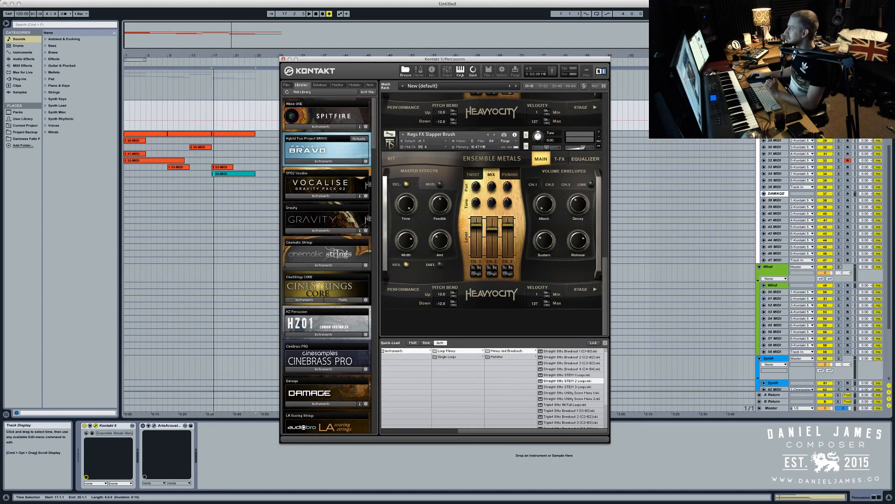
# Play back the arrangement from bar 17 with the Percussion Kontakt rack open, shifting its window slightly
pyautogui.press('super+Tab')
pyautogui.press('super+Tab')
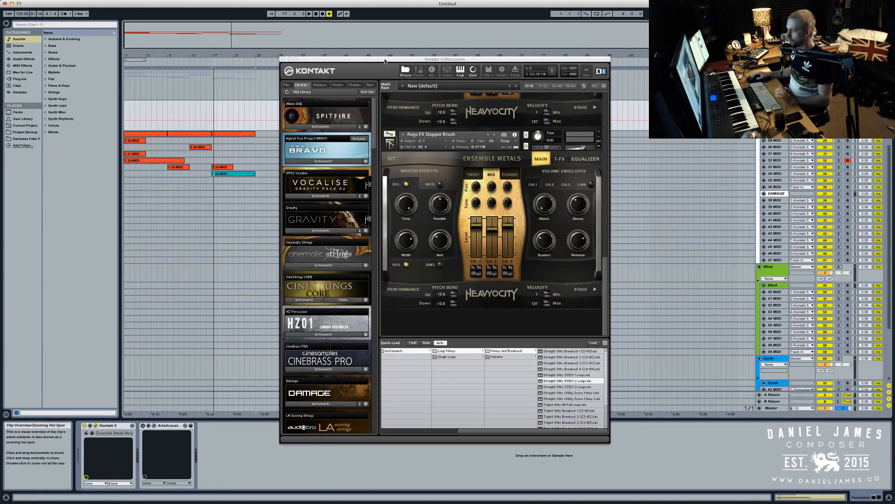
pyautogui.moveTo(375, 63)
pyautogui.mouseDown()
pyautogui.moveTo(384, 58)
pyautogui.moveTo(374, 48)
pyautogui.mouseUp()
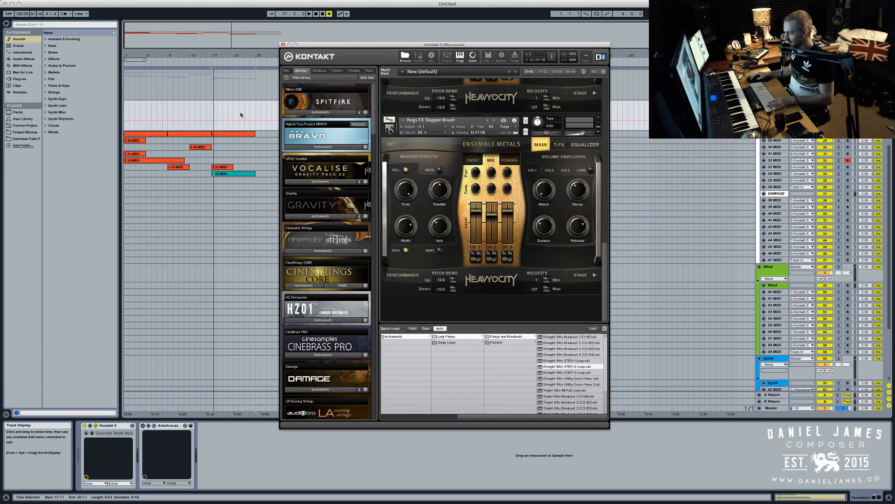
pyautogui.press('space')
pyautogui.click(825, 103)
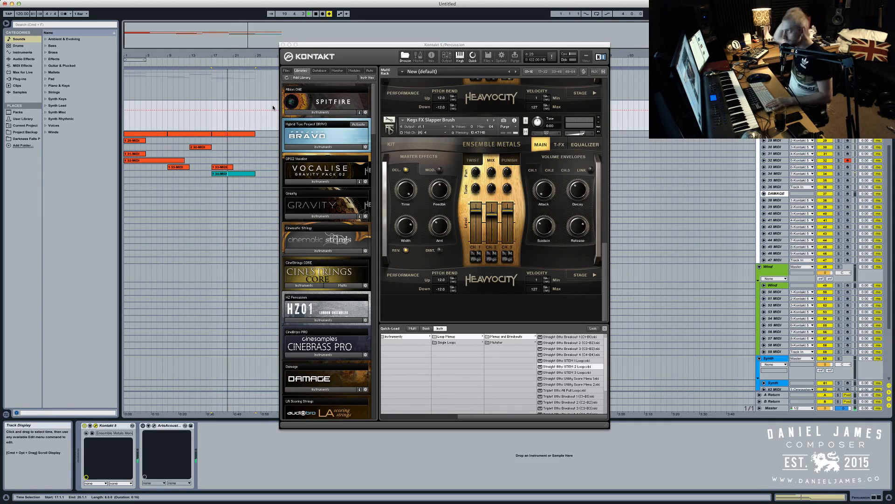
pyautogui.click(241, 134)
pyautogui.click(775, 103)
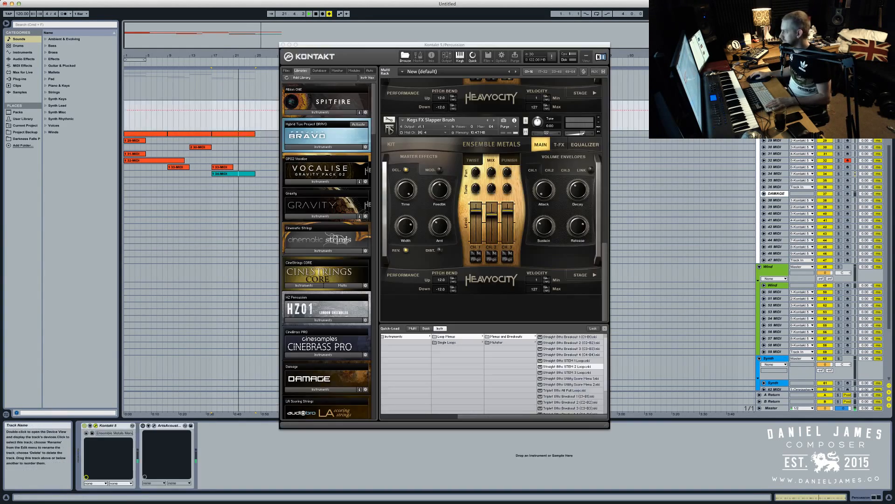
pyautogui.moveTo(485, 48); pyautogui.dragTo(482, 42)
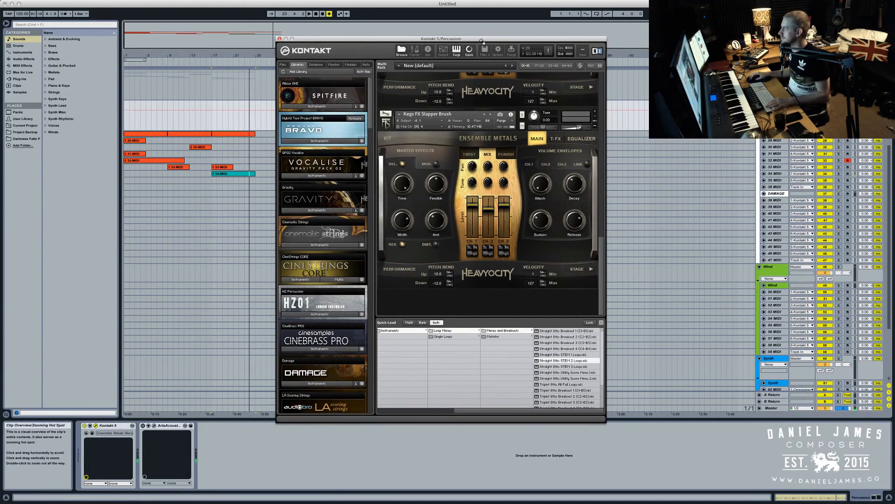
# Play back the arrangement from bar 1 and bring the Percussion Kontakt rack back up
pyautogui.click(135, 136)
pyautogui.press('space')
pyautogui.click(449, 207)
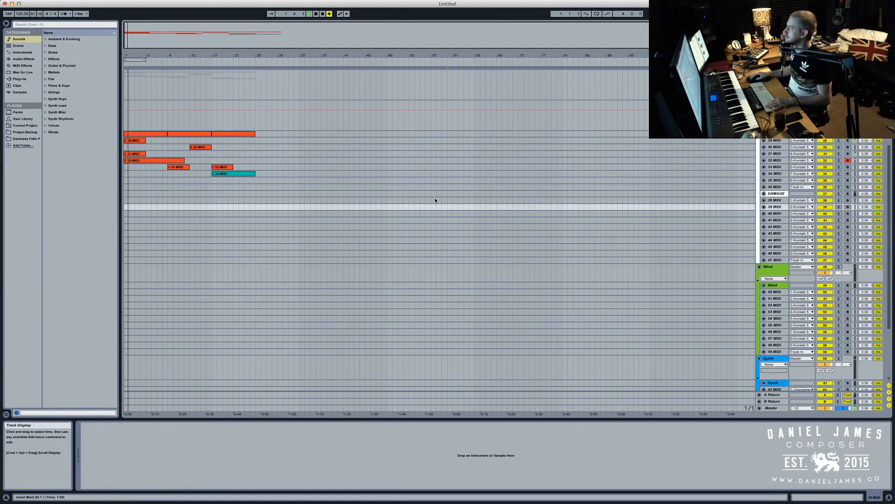
pyautogui.scroll(4, 465, 208)
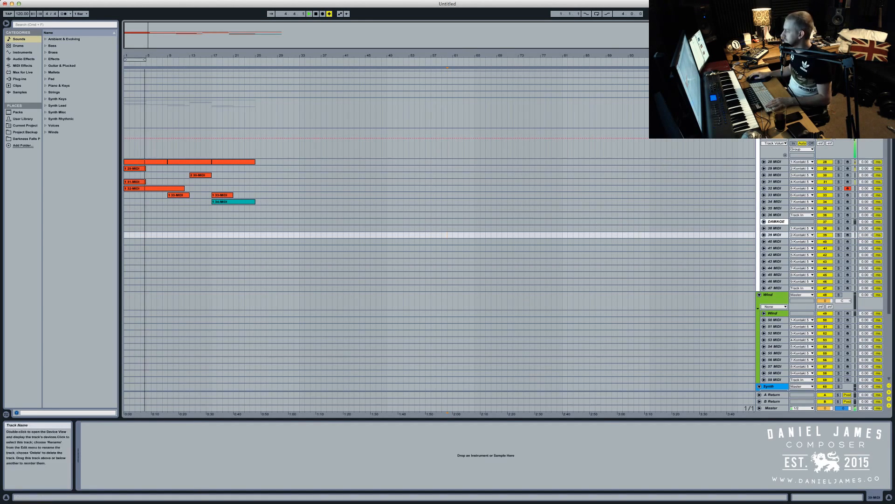
pyautogui.click(774, 132)
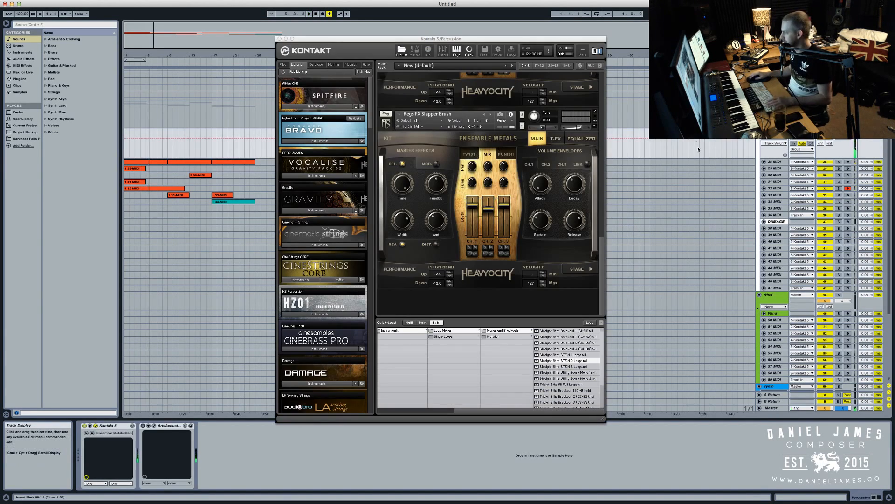
# Load the BOPercFULL percussion multi into the DAMAGE track's Kontakt from Quick-Load, then display the Quick-Load instrument folders
pyautogui.click(777, 221)
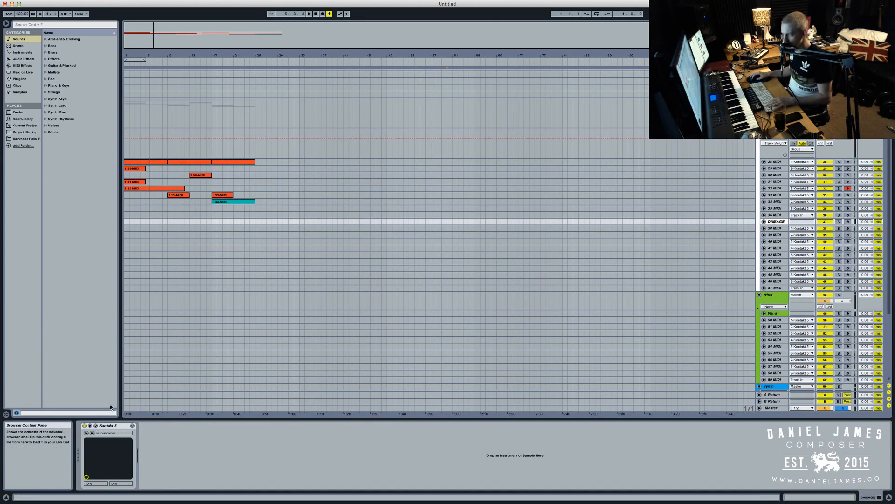
pyautogui.click(97, 426)
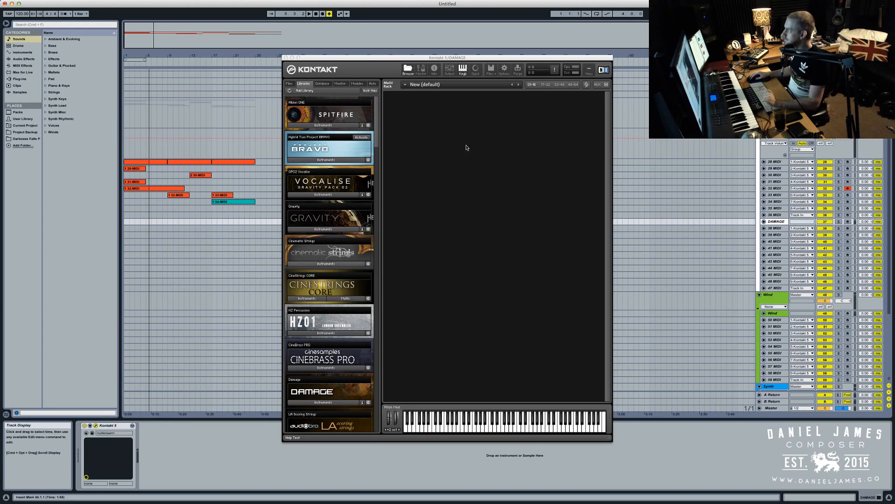
pyautogui.click(475, 69)
pyautogui.click(415, 342)
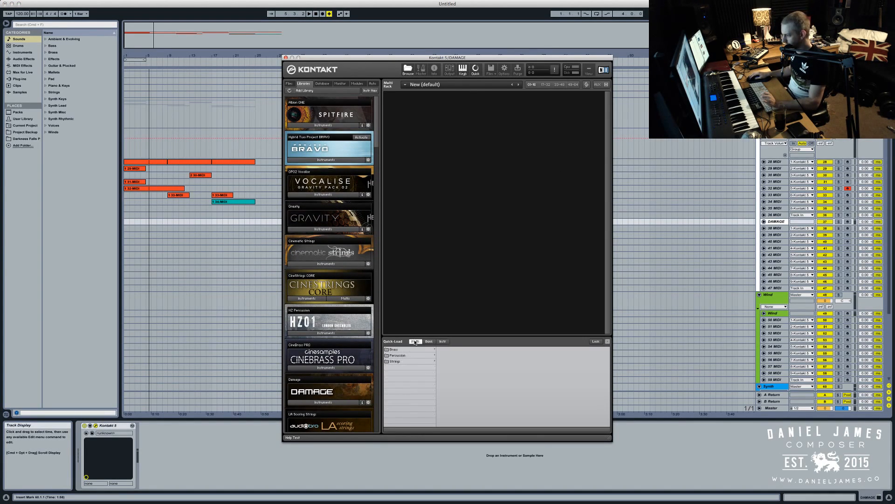
pyautogui.click(408, 356)
pyautogui.doubleClick(462, 367)
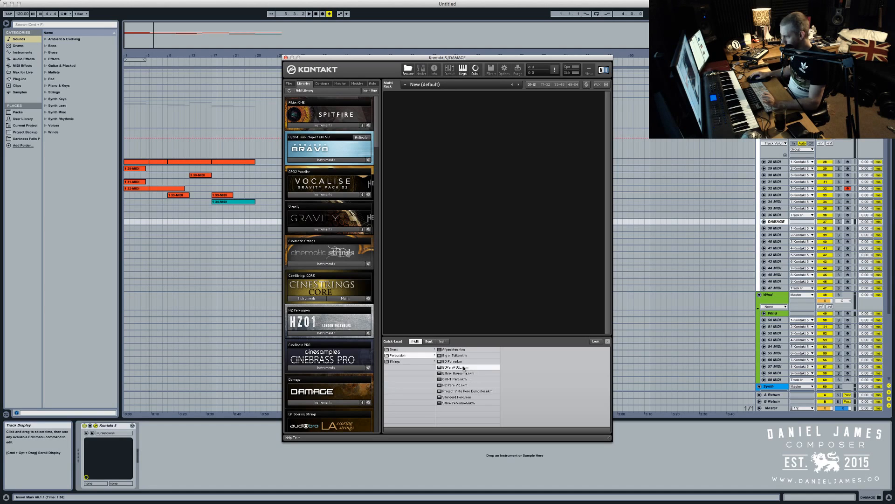
pyautogui.click(500, 156)
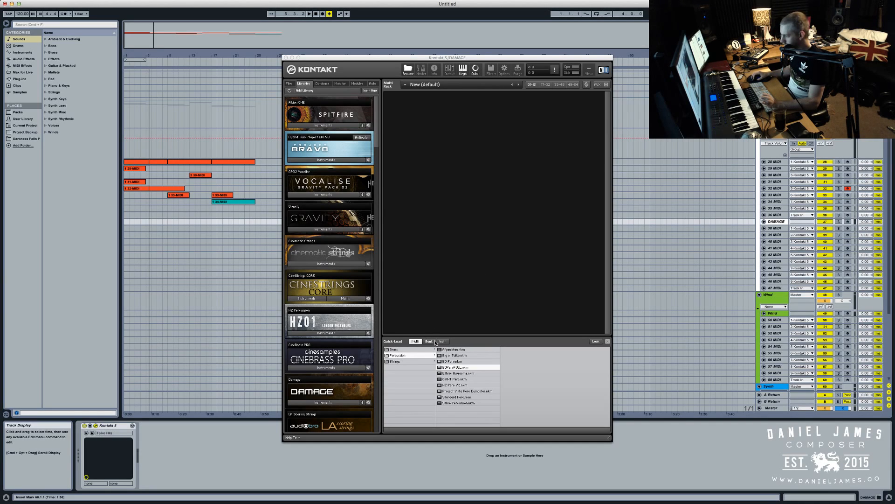
pyautogui.click(443, 342)
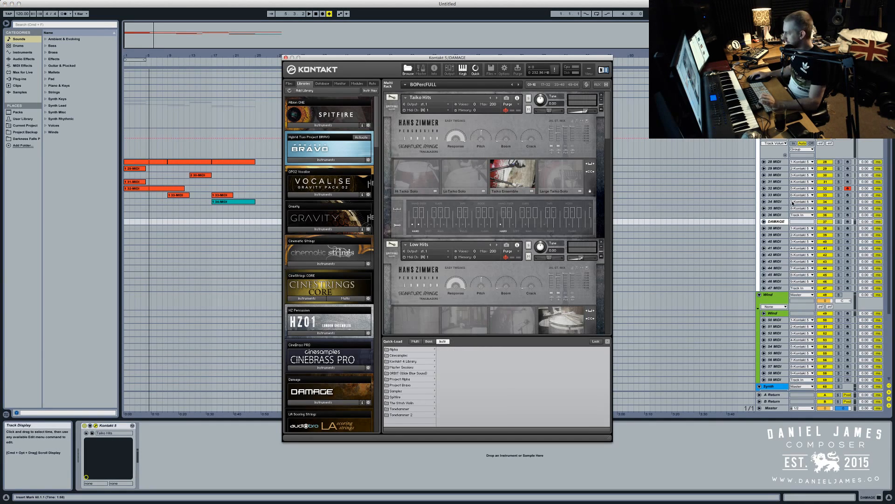
# Arm the 38 MIDI track and open the first clip on the 28 MIDI track for note editing
pyautogui.click(840, 226)
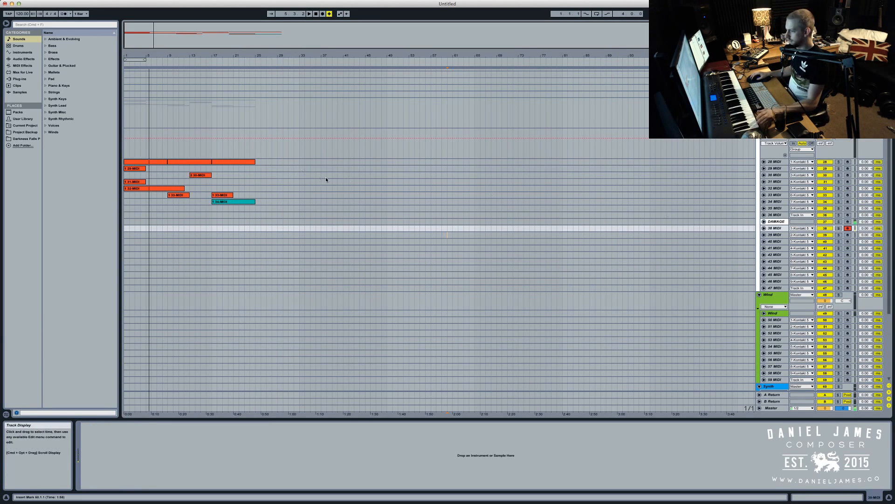
pyautogui.doubleClick(141, 163)
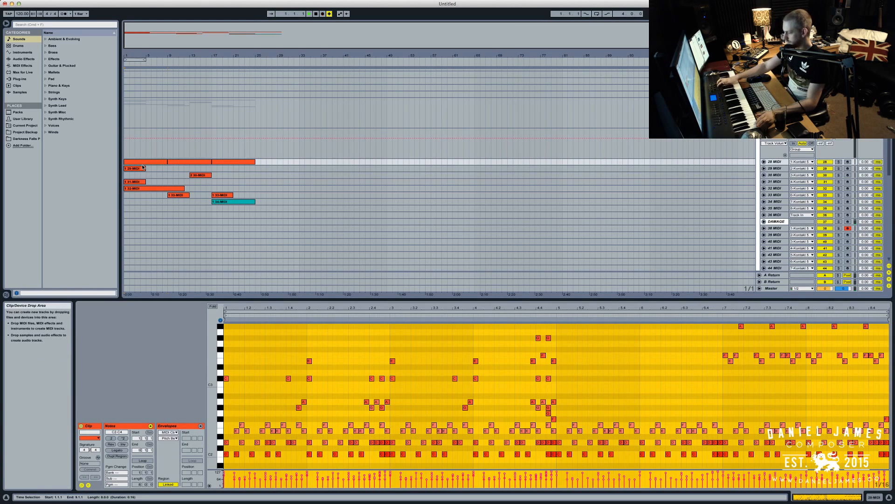
pyautogui.press('space')
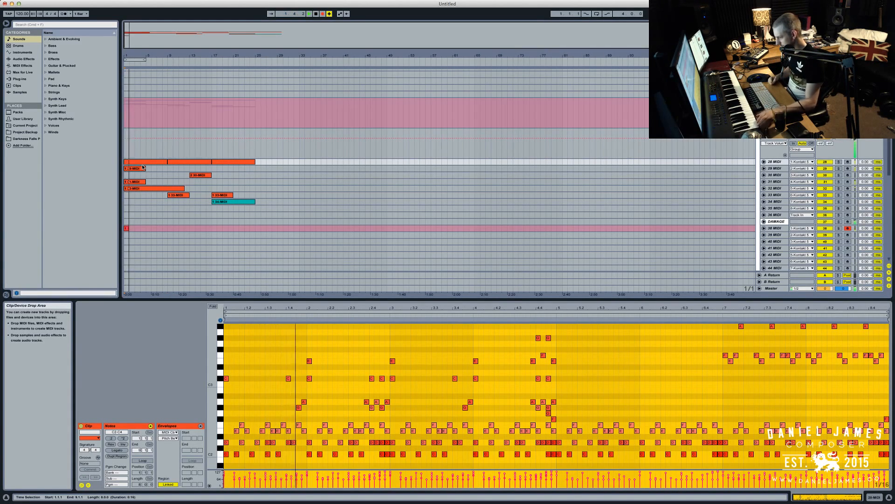
pyautogui.press('space')
pyautogui.click(128, 228)
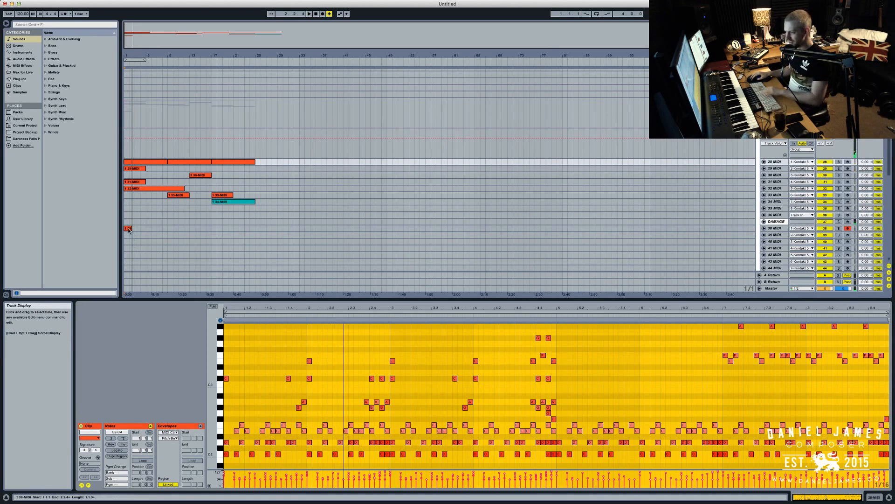
pyautogui.press('Delete')
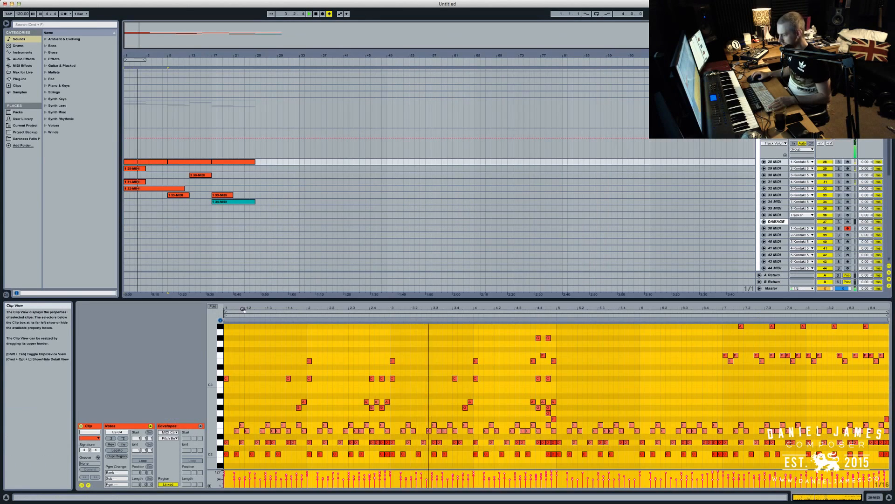
# Select all C2 notes in the first 28 MIDI clip and bring their velocity to 114 during playback
pyautogui.click(220, 454)
pyautogui.moveTo(234, 473); pyautogui.dragTo(235, 475)
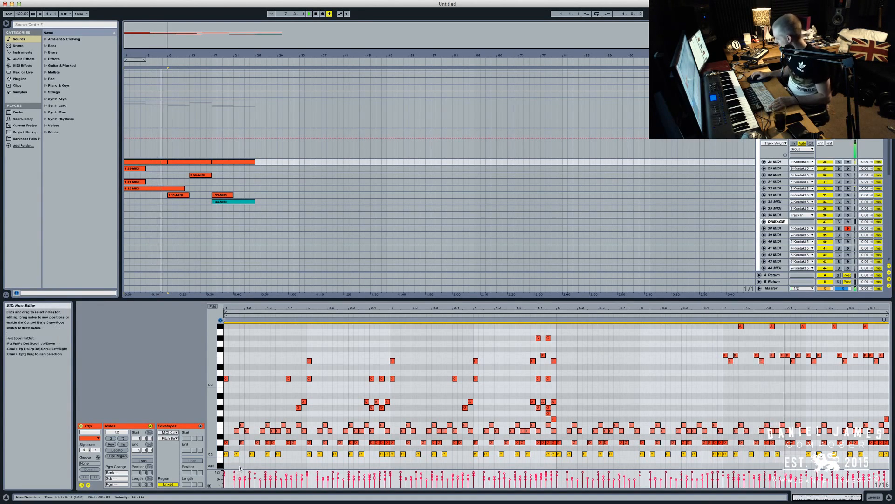
pyautogui.click(673, 410)
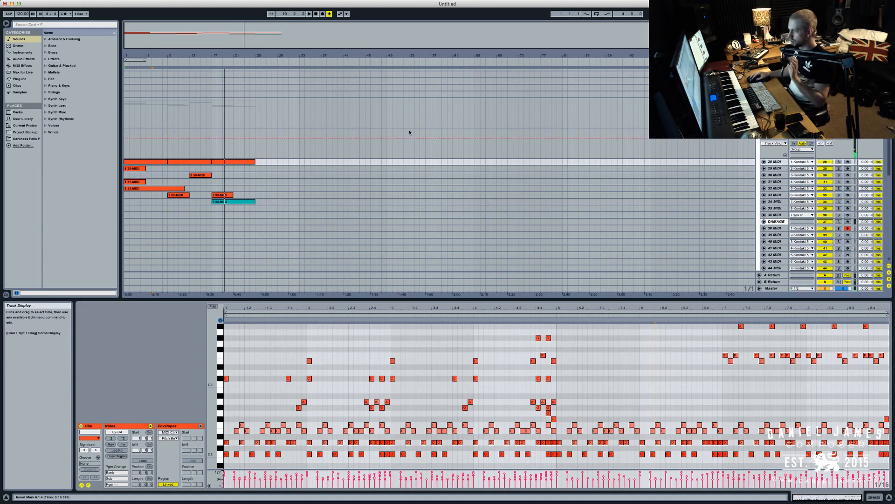
# Return the stopped arrangement to bar 1 and show the Percussion Kontakt rack
pyautogui.click(317, 14)
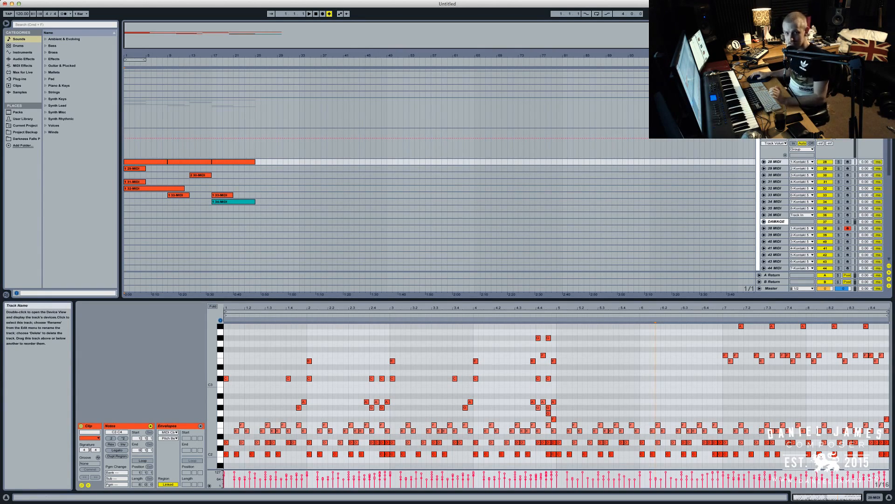
pyautogui.click(776, 132)
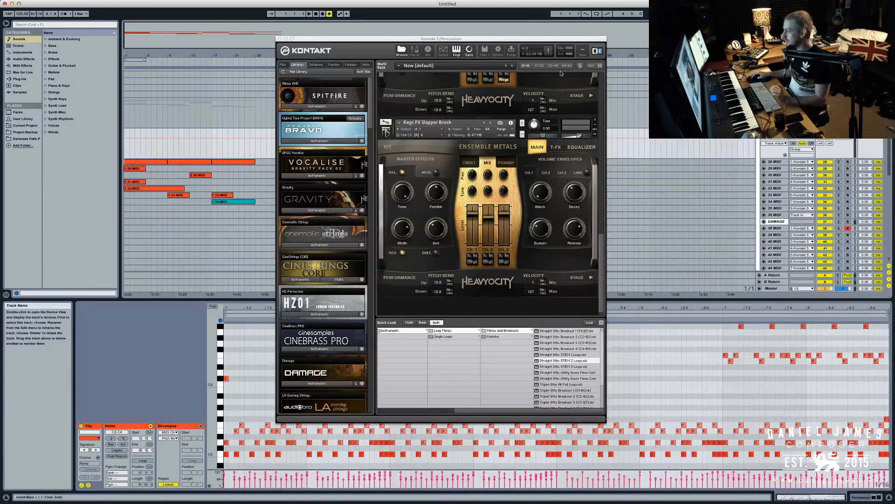
# Load the Straight 8ths STEM 2 Loops instrument from Quick-Load into the Percussion Kontakt rack
pyautogui.moveTo(423, 39); pyautogui.dragTo(428, 41)
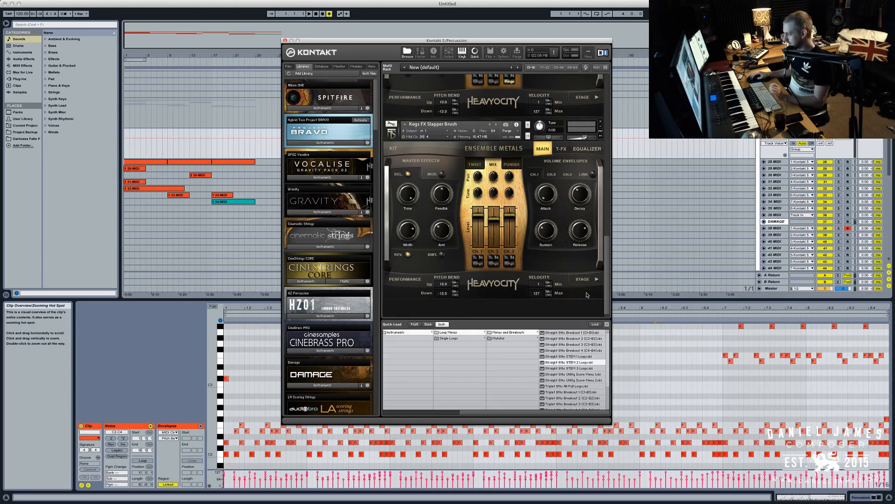
pyautogui.moveTo(822, 136); pyautogui.dragTo(822, 161)
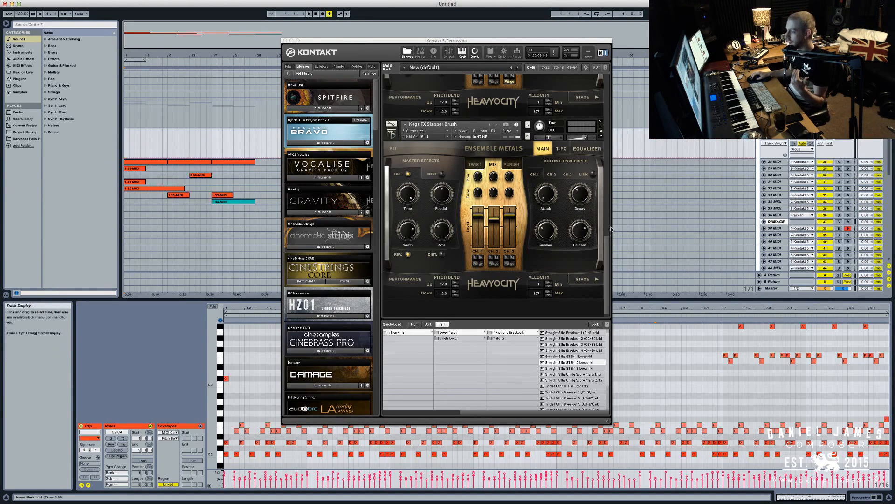
pyautogui.doubleClick(565, 364)
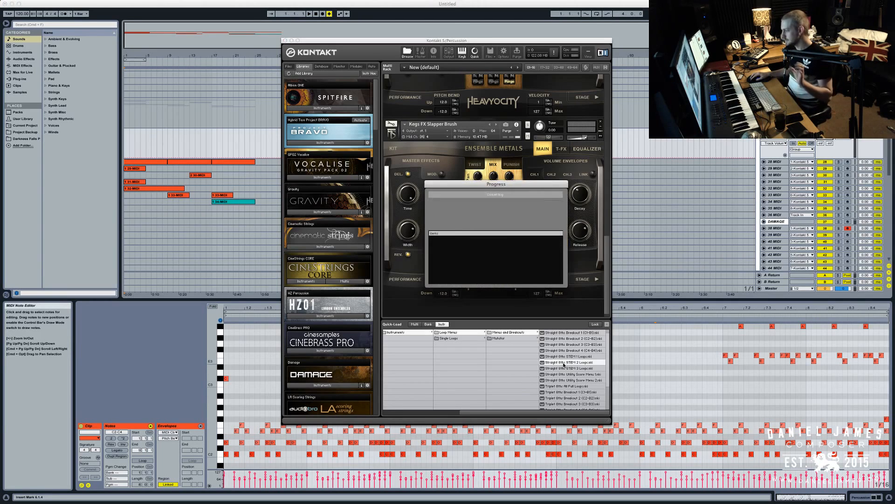
pyautogui.scroll(-3, 555, 299)
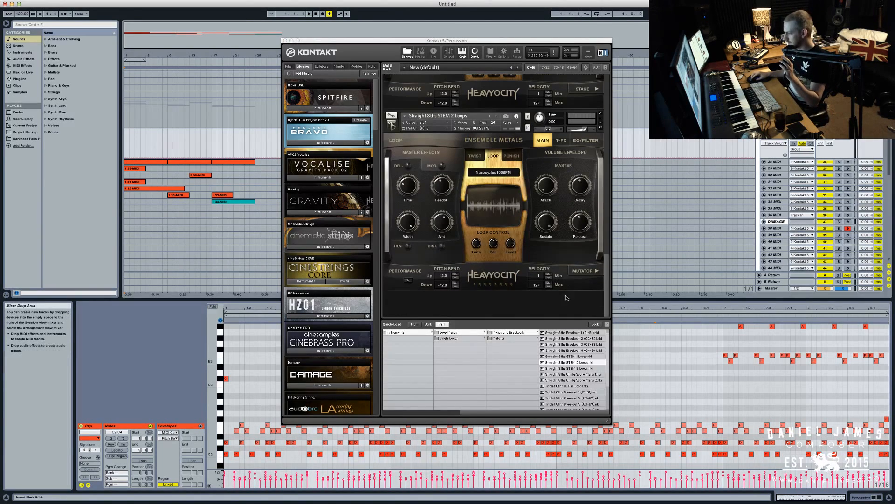
# Show the Loop Mutator's velocity, length and loop sequences for Straight 8ths STEM 2 Loops, and remove the instrument without saving changes
pyautogui.click(580, 276)
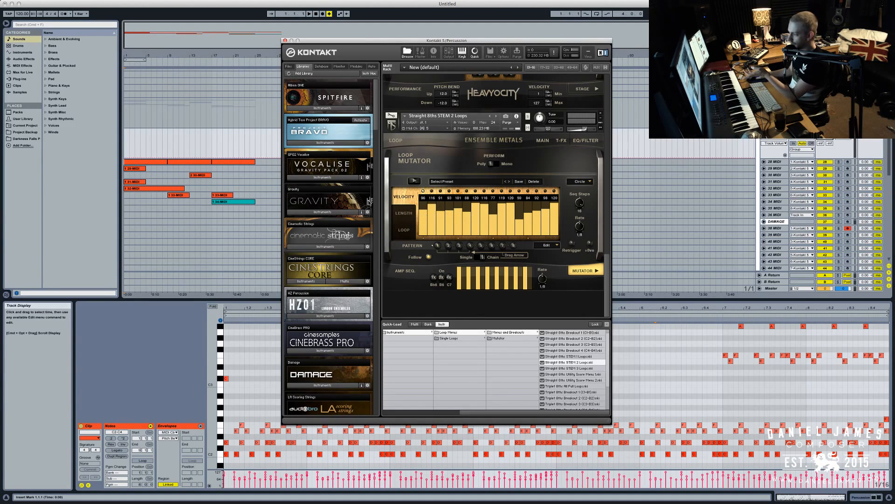
pyautogui.click(409, 214)
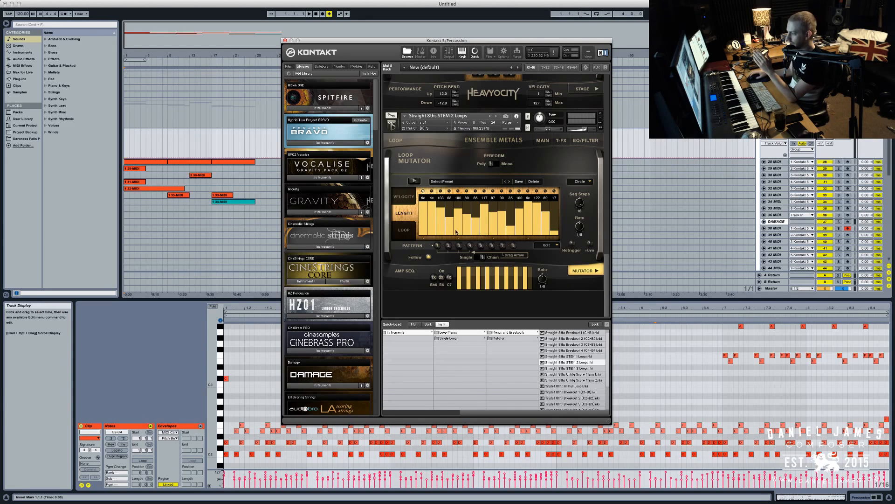
pyautogui.click(407, 229)
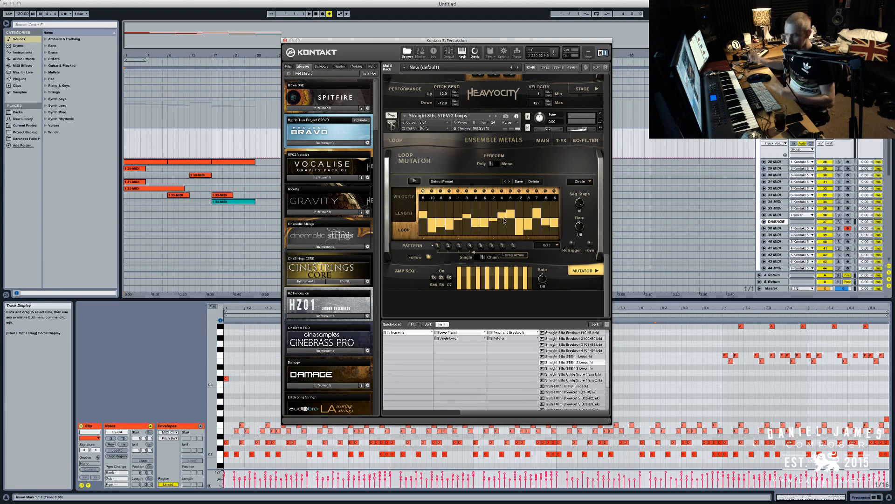
pyautogui.click(601, 113)
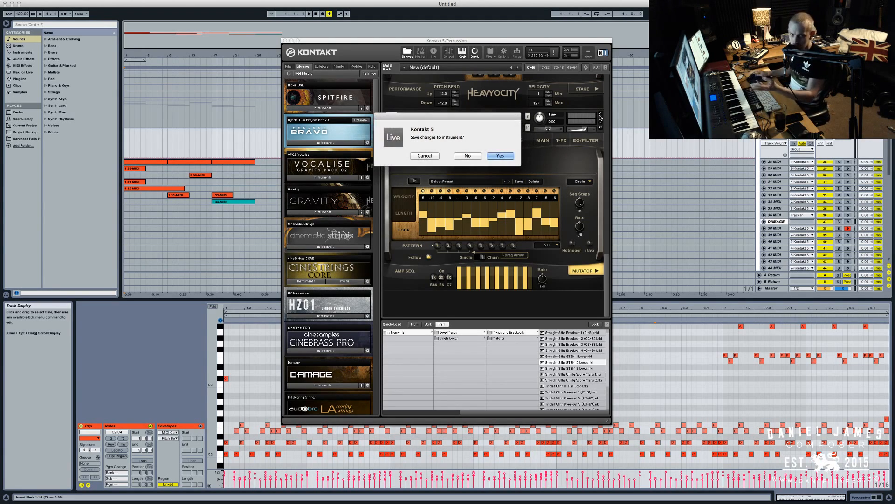
pyautogui.click(472, 155)
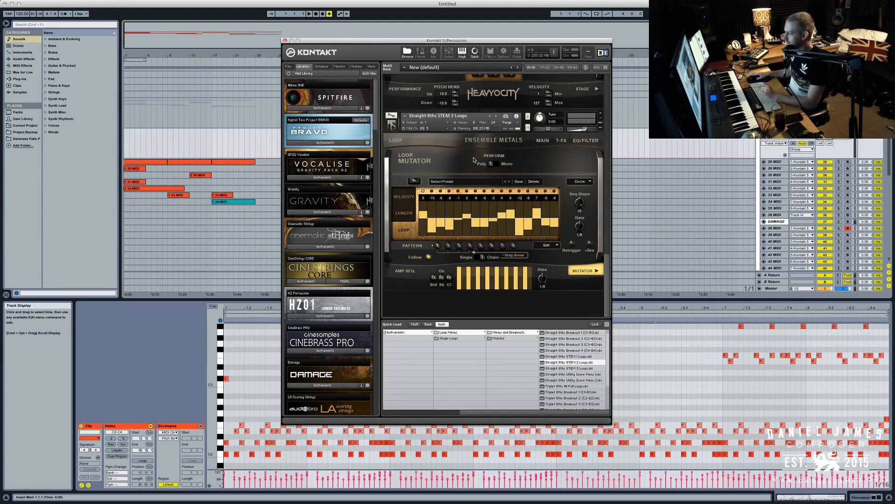